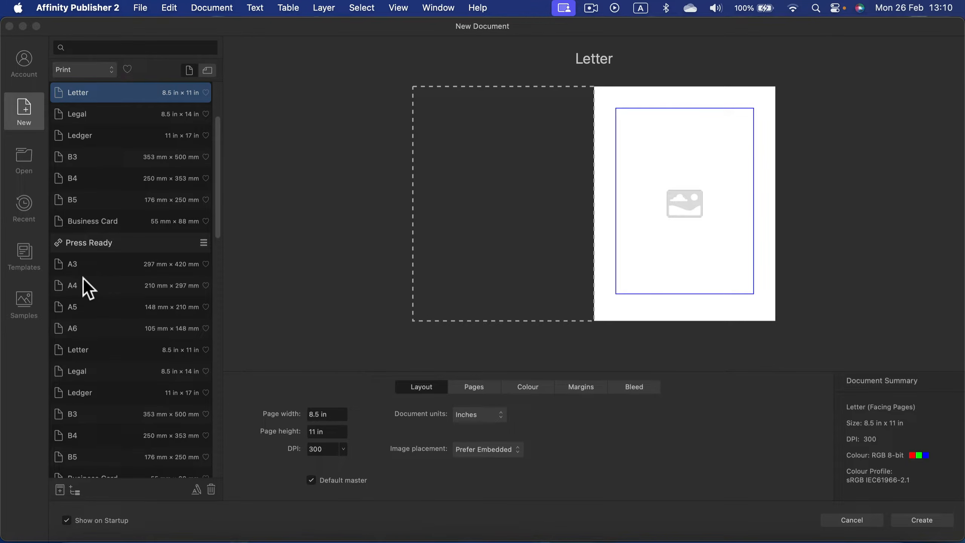
Choose the Press Ready A4 preset for the new document, trying facing pages off before turning them back on
click(84, 288)
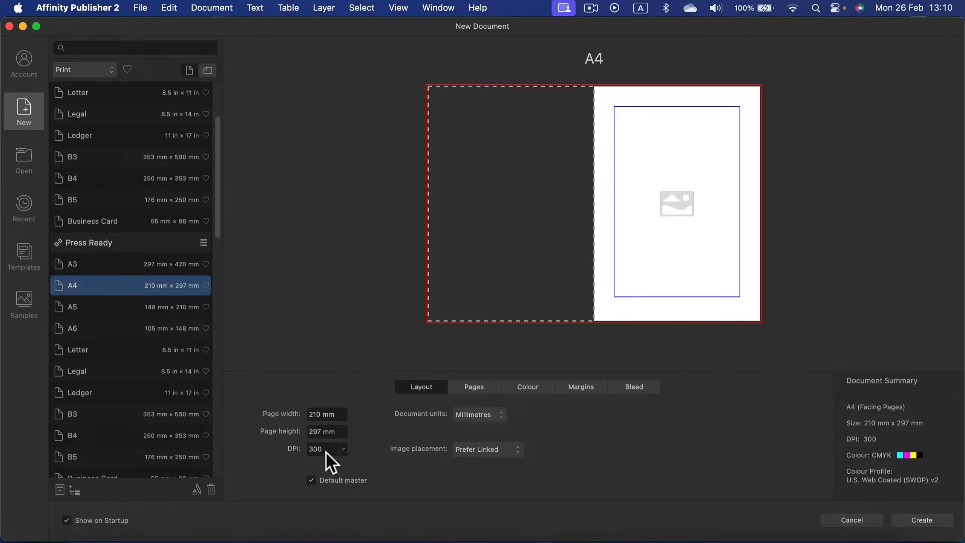
click(473, 390)
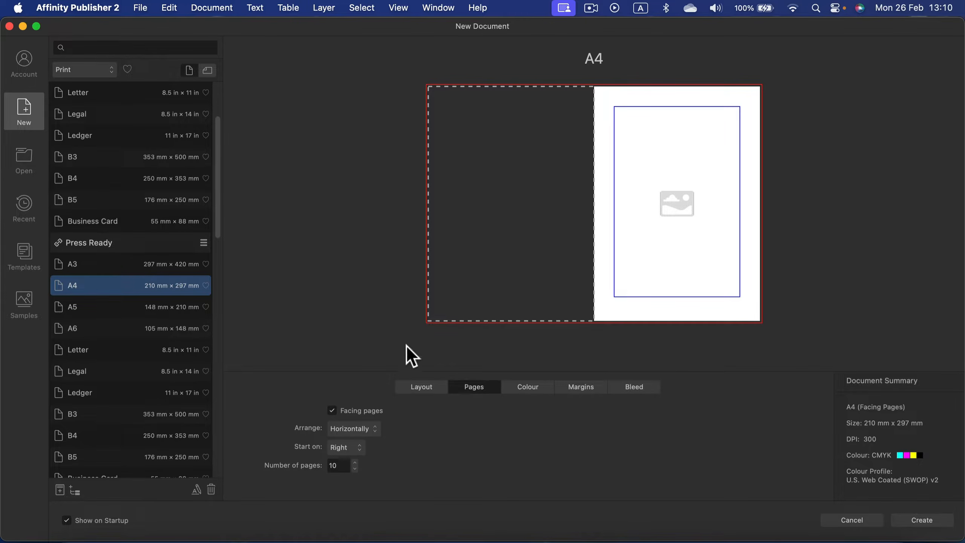
click(331, 410)
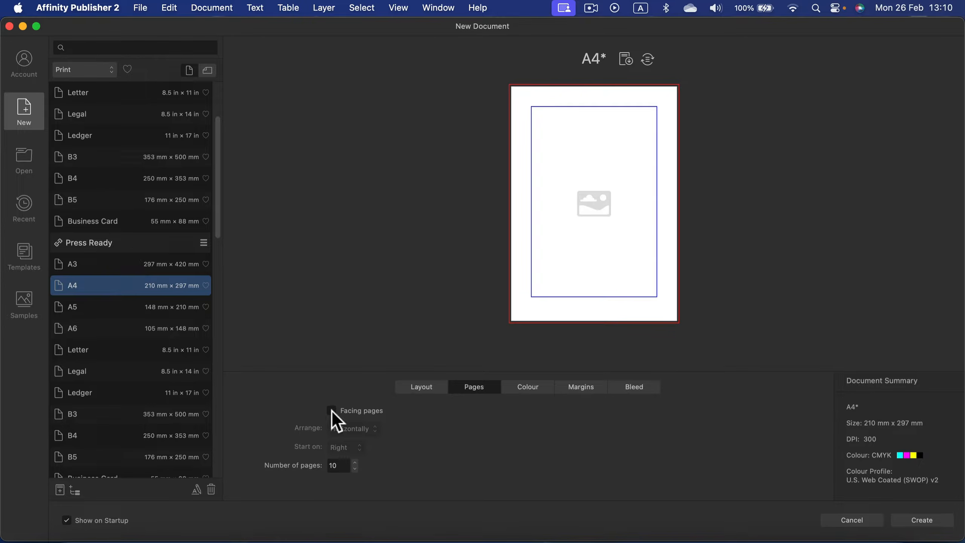
click(331, 410)
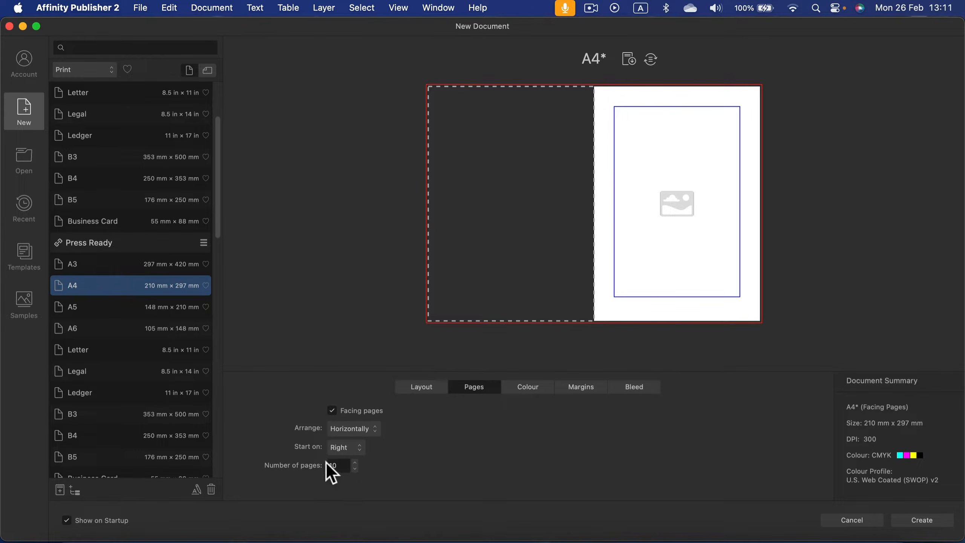
Keep CMYK/8 as the colour format of the new document
click(531, 386)
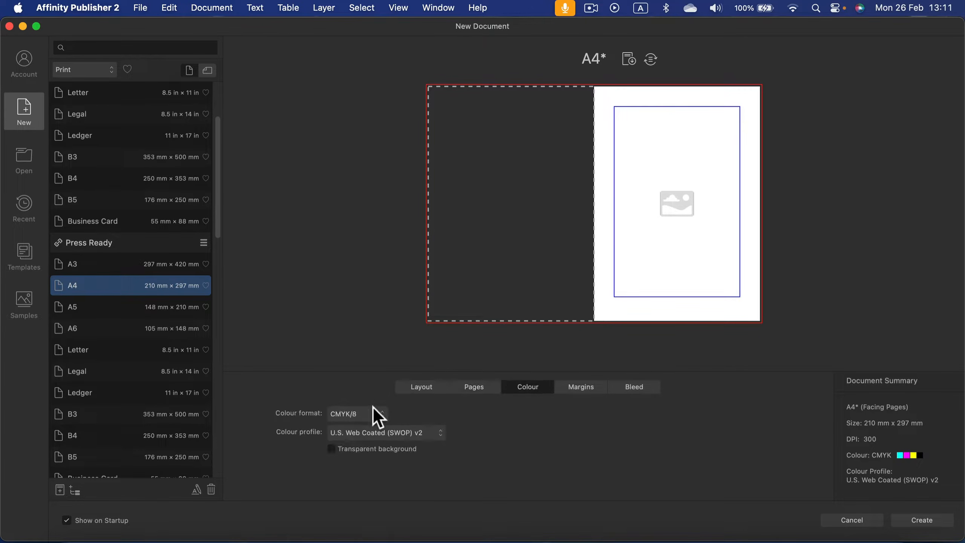
click(349, 413)
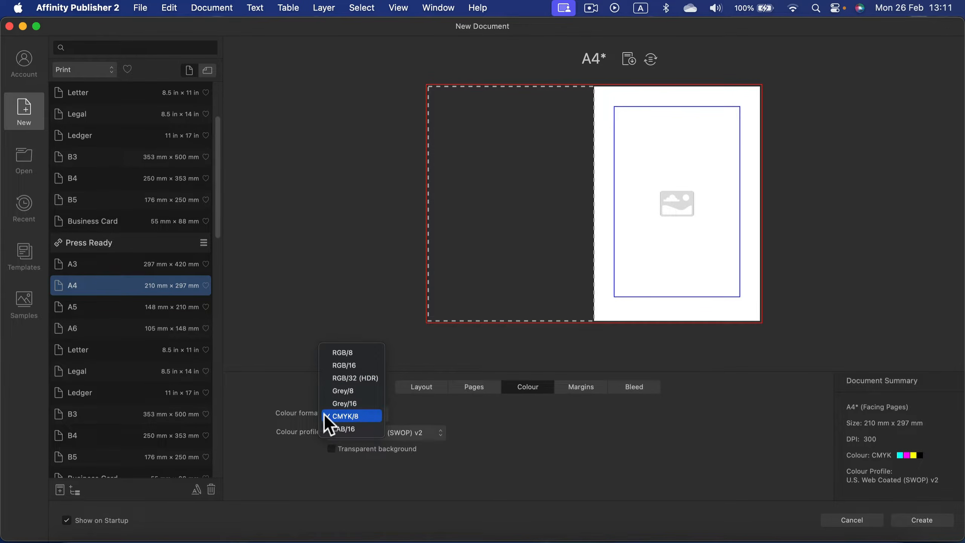
click(348, 417)
Set the page margins to 20 mm inner, 20 mm top, 20 mm outer and 25 mm bottom
click(568, 385)
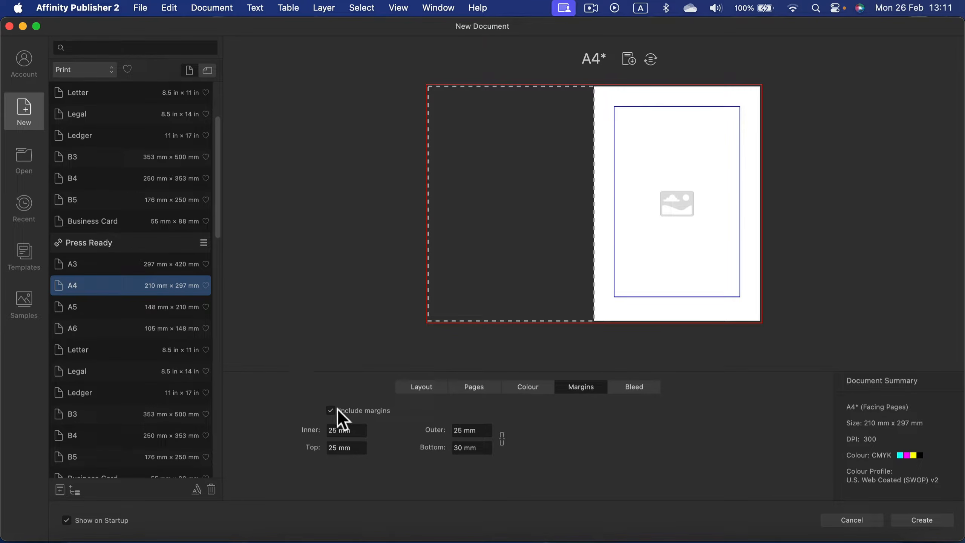
click(358, 430)
text(20)
click(348, 448)
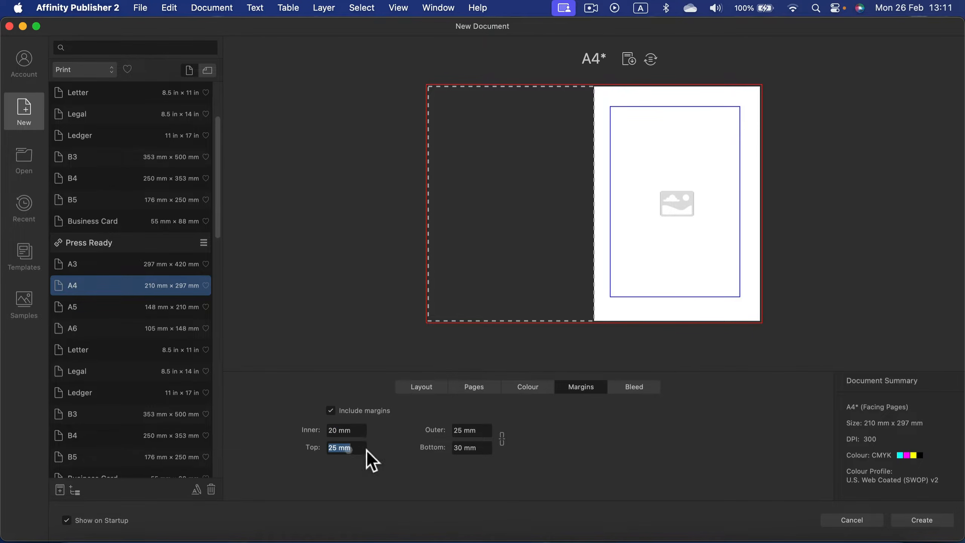
text(20)
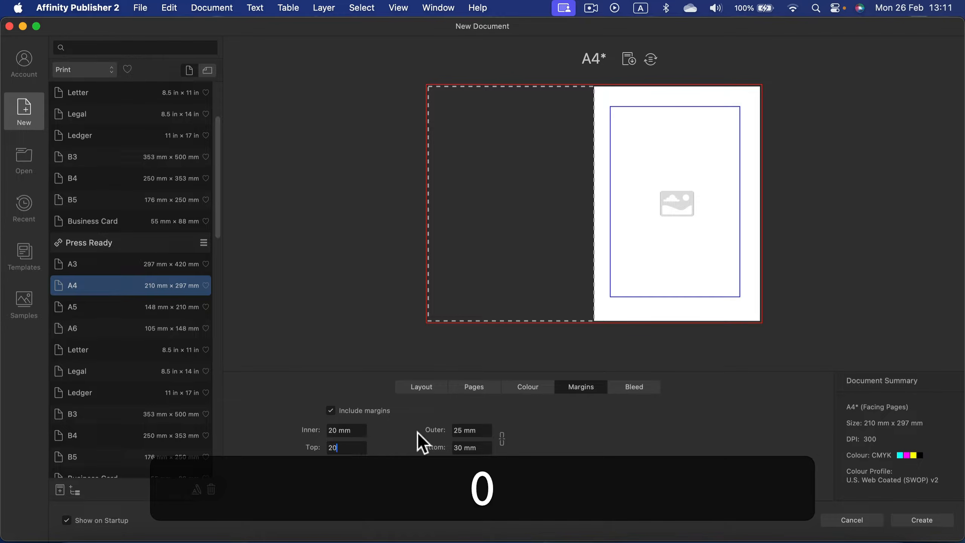
click(468, 430)
text(20)
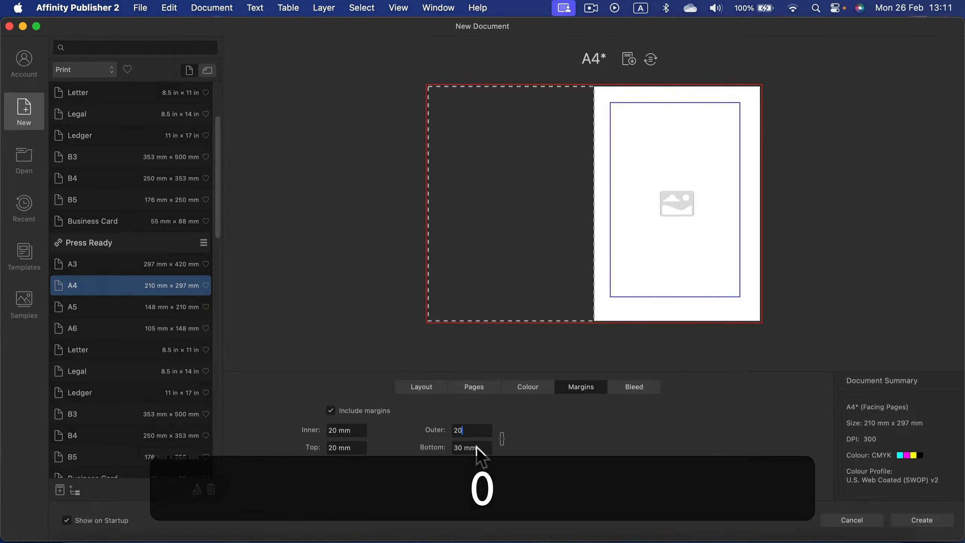
click(477, 447)
text(25)
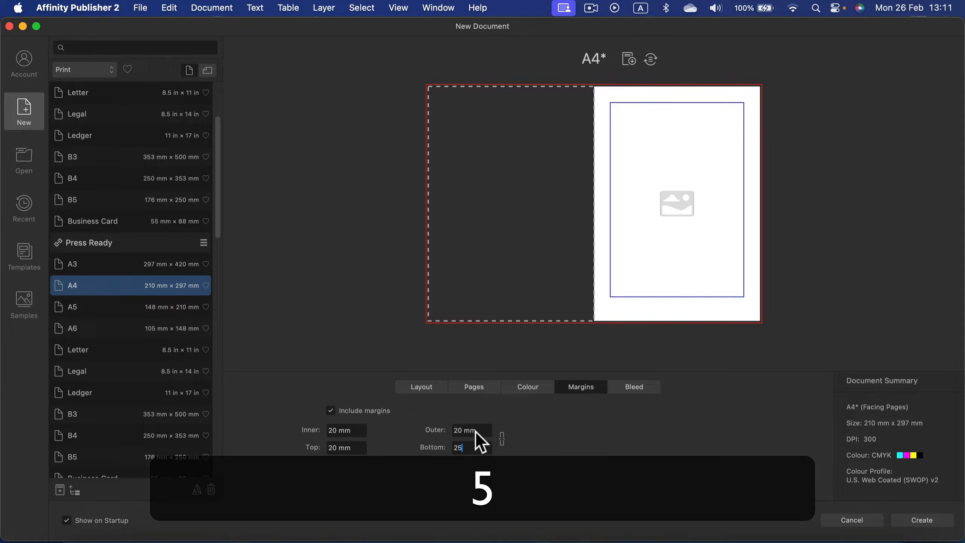
click(475, 430)
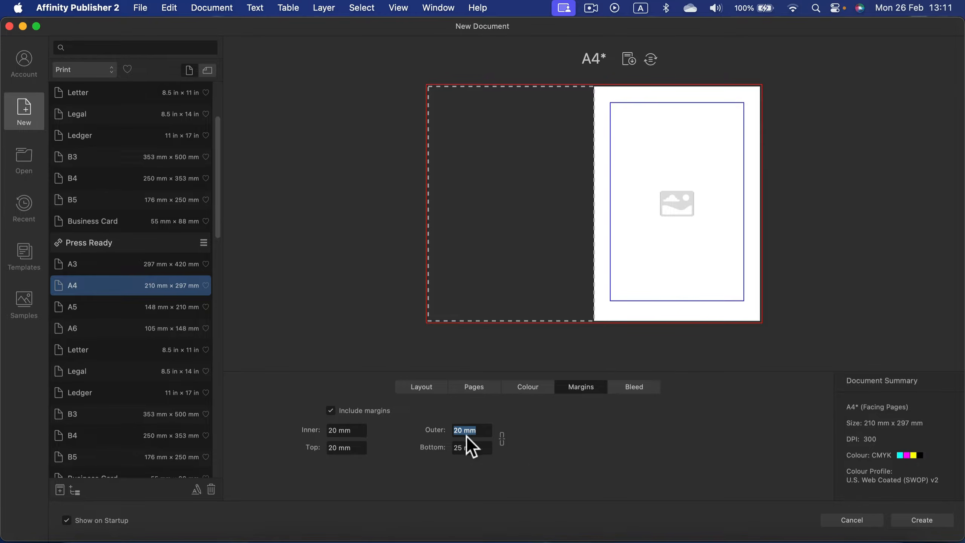
Check the bleed settings and create the document, enlarging its window to fill the screen
click(627, 392)
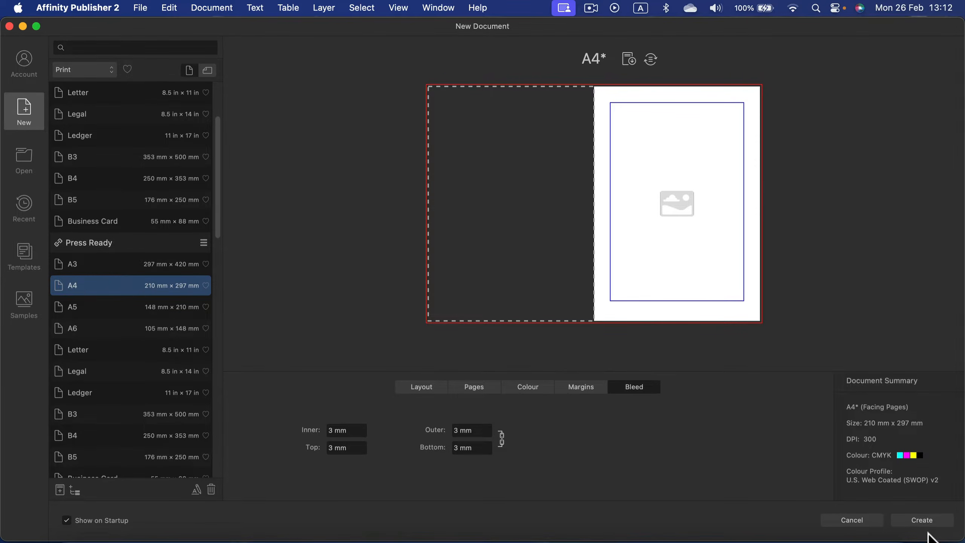
click(934, 516)
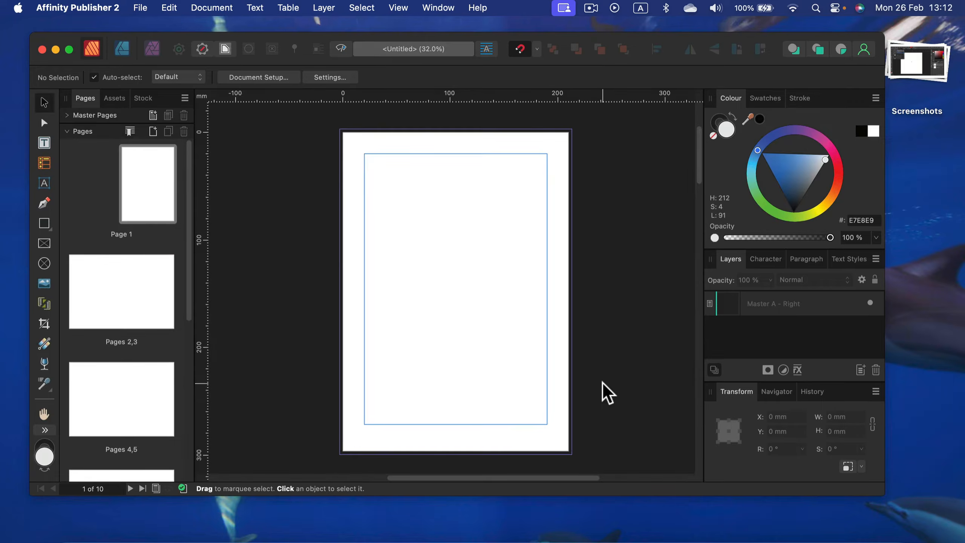
drag(30, 33, 0, 0)
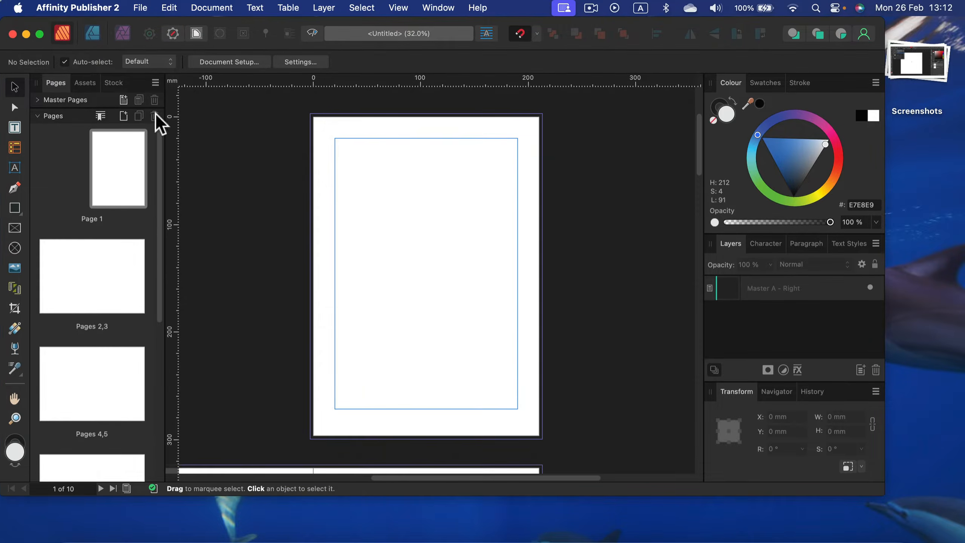
drag(873, 489, 963, 541)
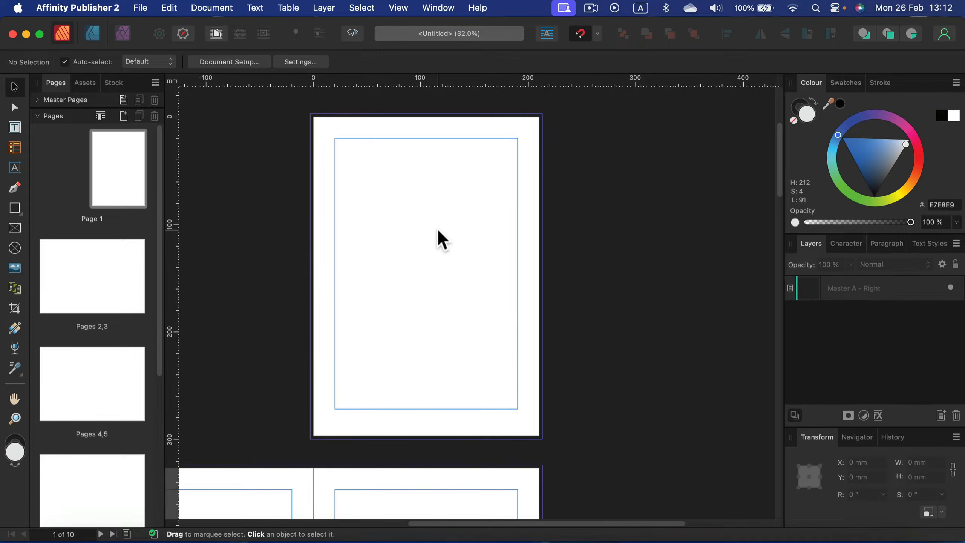
Pan around the first pages and go to the spread with pages 6 and 7
key(space)
drag(394, 300, 459, 494)
drag(466, 167, 436, 532)
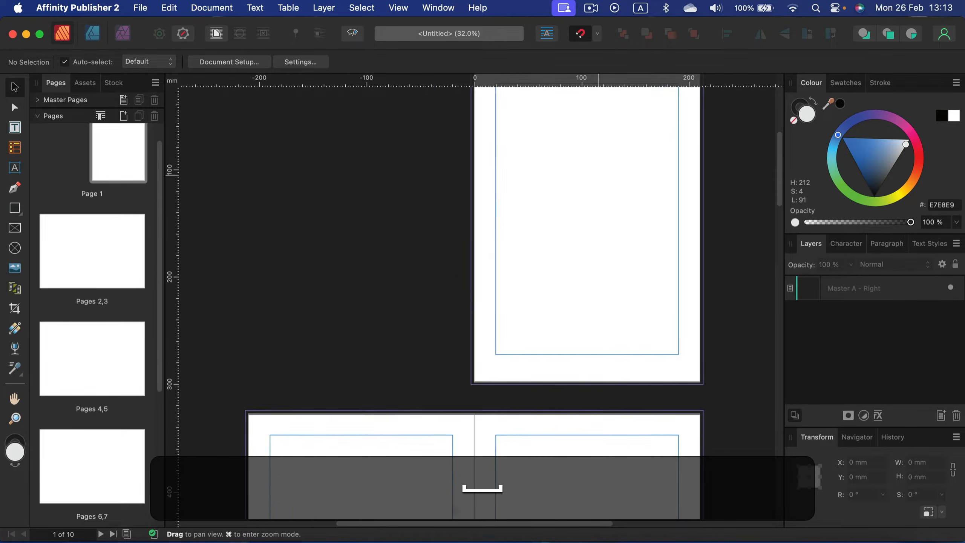
drag(451, 272, 458, 375)
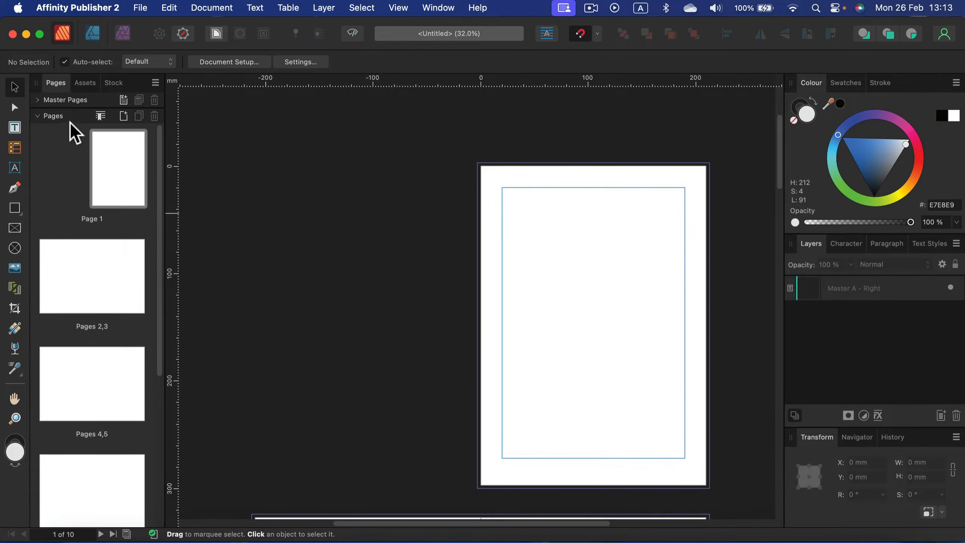
double_click(131, 386)
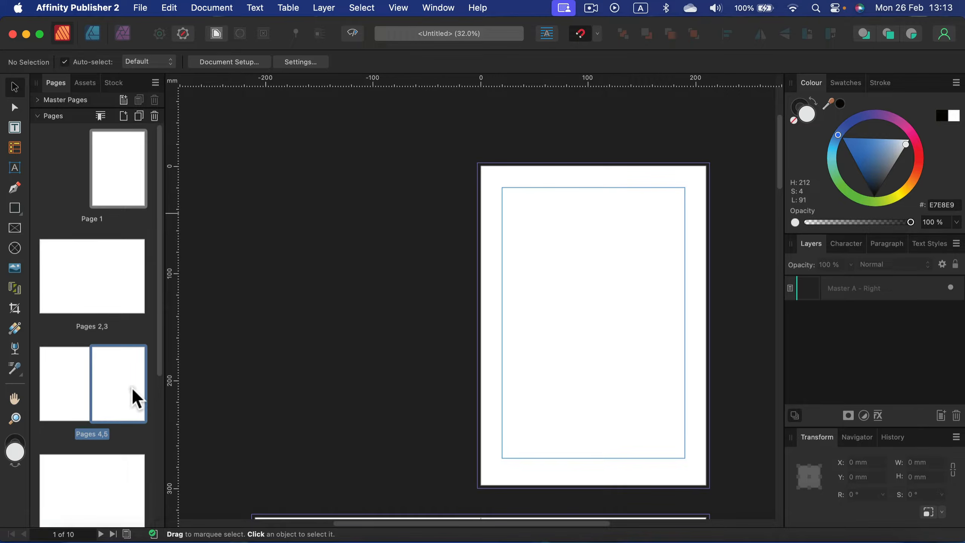
double_click(69, 493)
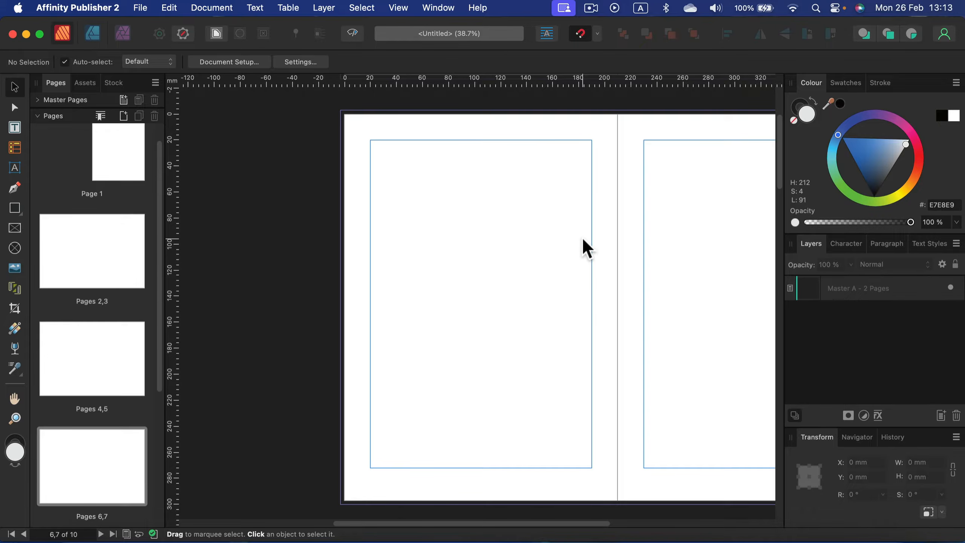
Zoom out and back in on the spread, ending at 75% on the upper part of page 6
key(super)
key(super+minus)
key(super+minus)
key(super+minus)
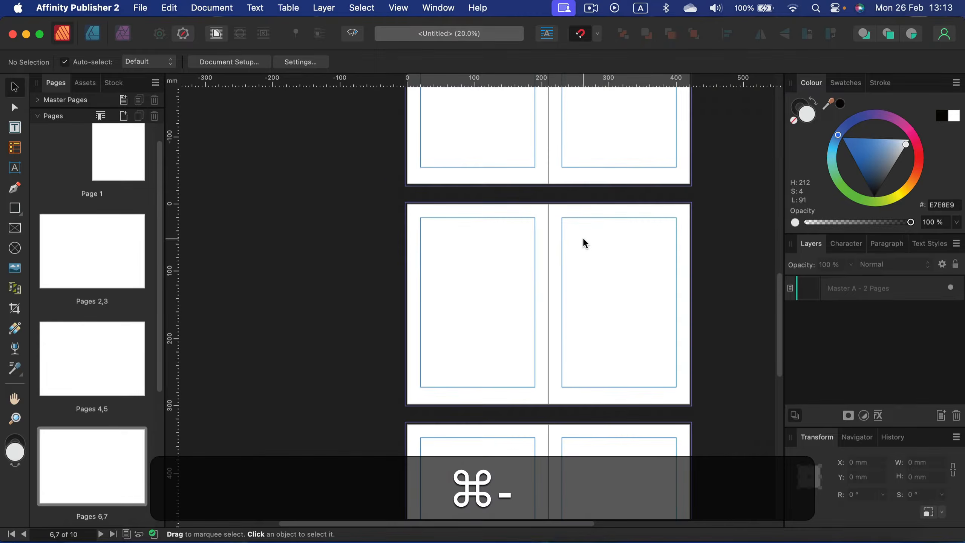
key(super+equal)
key(super+equal)
key(super+equal)
key(super+equal)
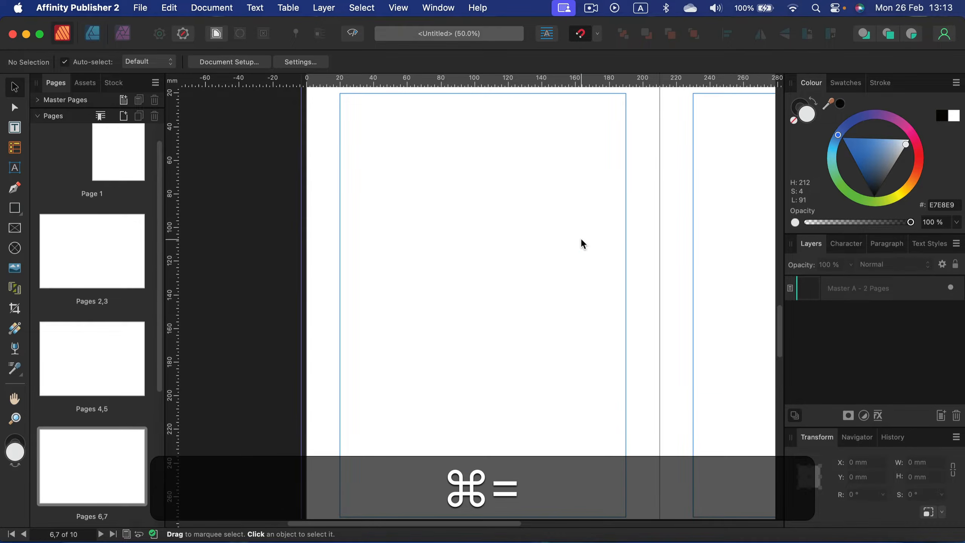
click(400, 9)
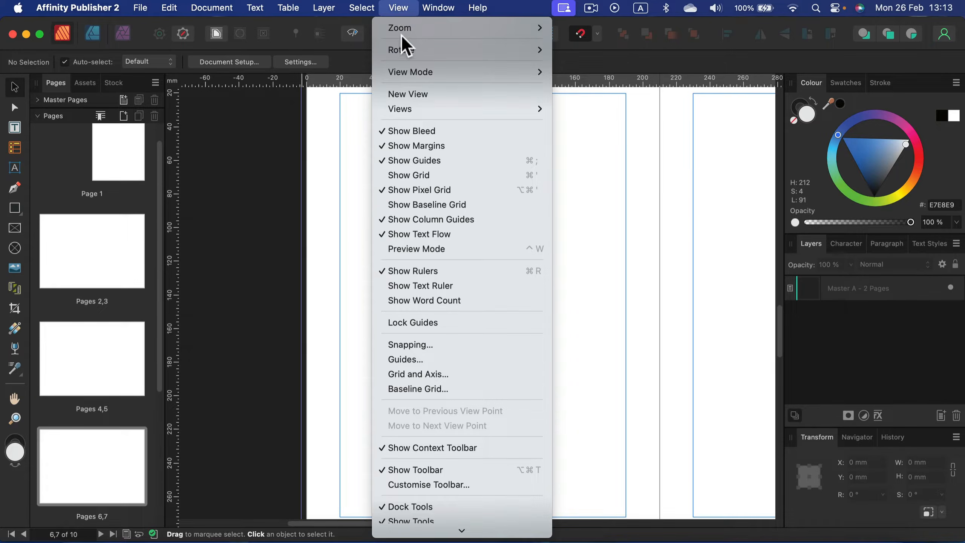
mouse_move(405, 28)
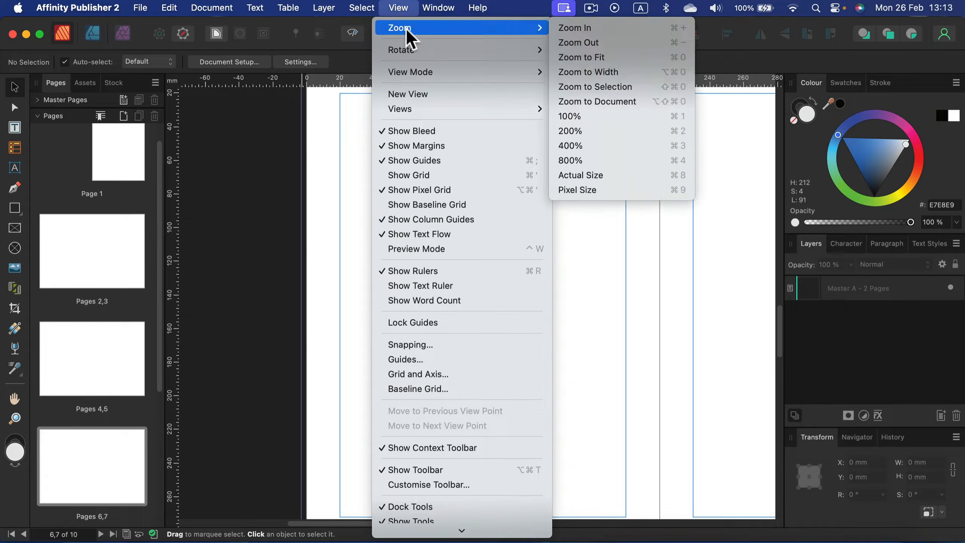
click(607, 26)
scroll(517, 204, up, 10)
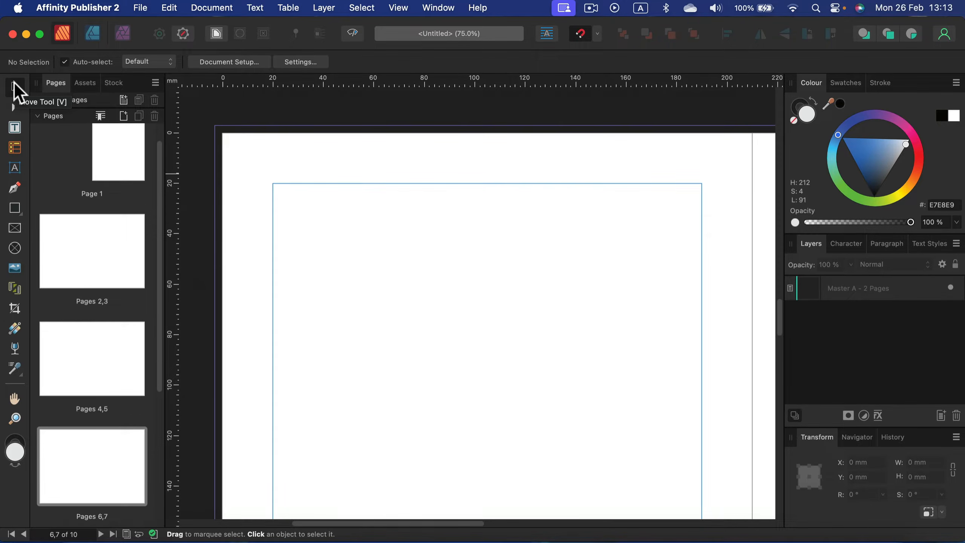
Draw a square about 68 mm wide in the upper part of page 6 and fill it with dark blue 004189
click(15, 208)
drag(384, 216, 573, 367)
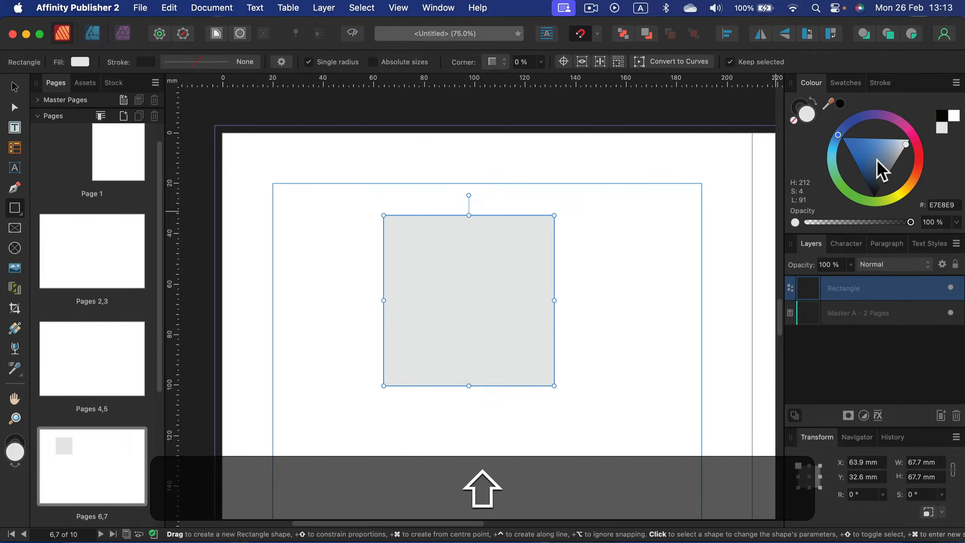
drag(877, 167, 857, 165)
Move the blue square around the page, leaving it at about X 65.5 mm, Y 40.7 mm
click(14, 87)
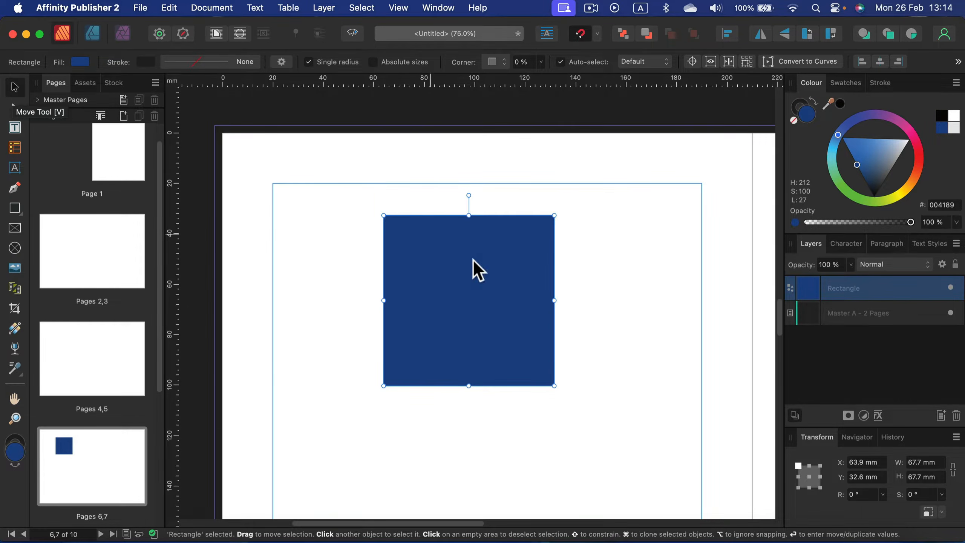
drag(513, 330, 468, 289)
mouse_move(475, 215)
mouse_down()
mouse_move(537, 226)
mouse_move(588, 276)
mouse_move(489, 185)
mouse_move(356, 251)
mouse_move(424, 205)
mouse_move(668, 258)
mouse_move(560, 194)
mouse_move(394, 187)
mouse_move(528, 187)
mouse_move(566, 224)
mouse_move(595, 293)
mouse_move(527, 399)
mouse_move(407, 403)
mouse_move(369, 267)
mouse_move(437, 202)
mouse_move(467, 201)
mouse_up()
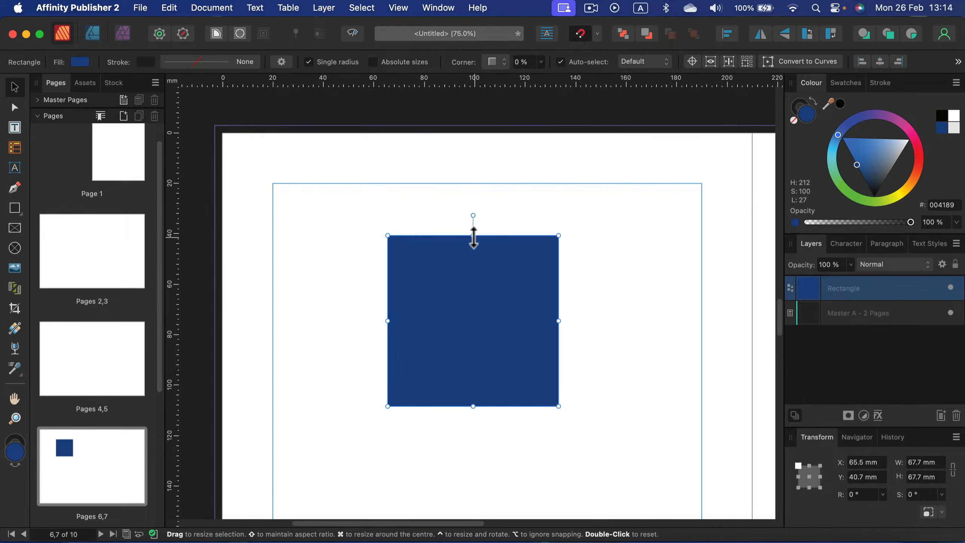
Reduce the square's height to about 20 mm and shear it into a slanted bar about 140 mm wide
drag(473, 236, 476, 359)
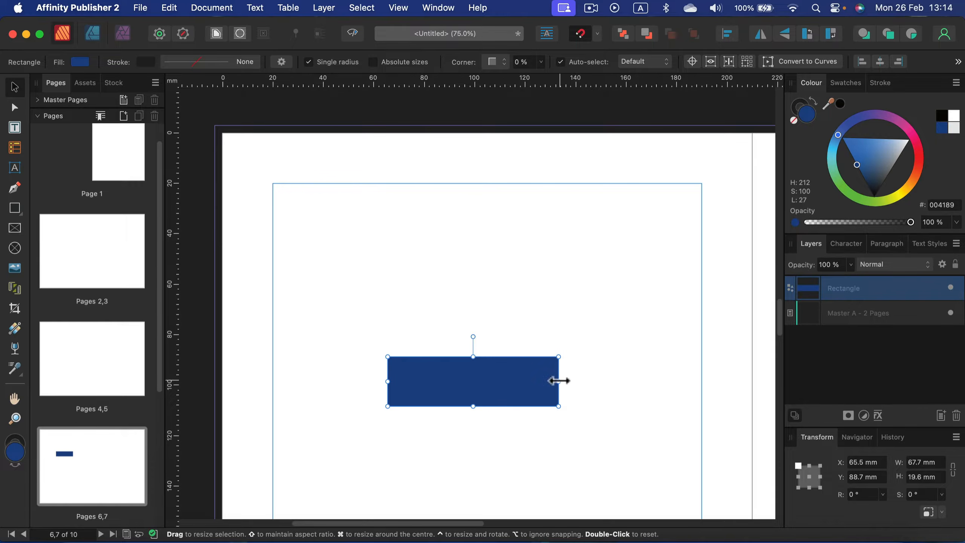
drag(558, 381, 674, 181)
click(629, 319)
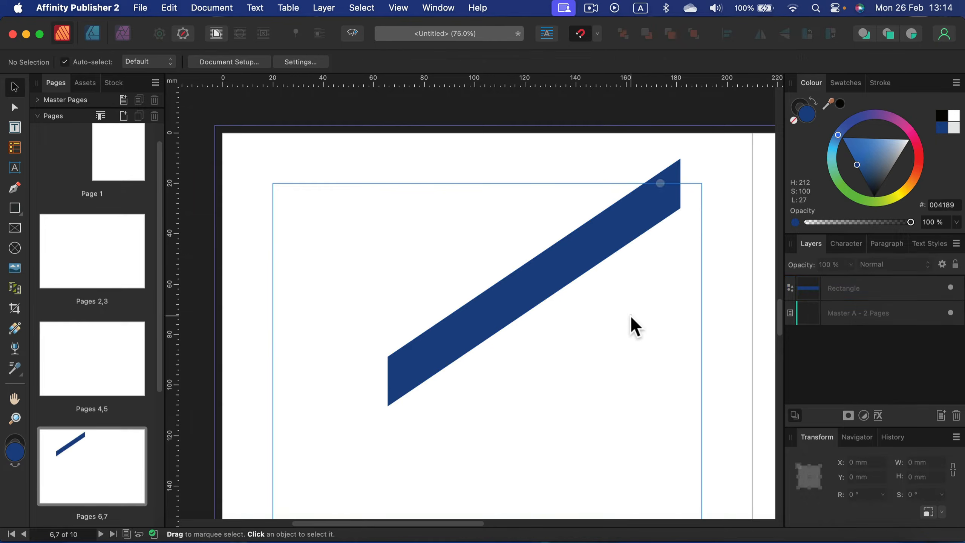
click(598, 249)
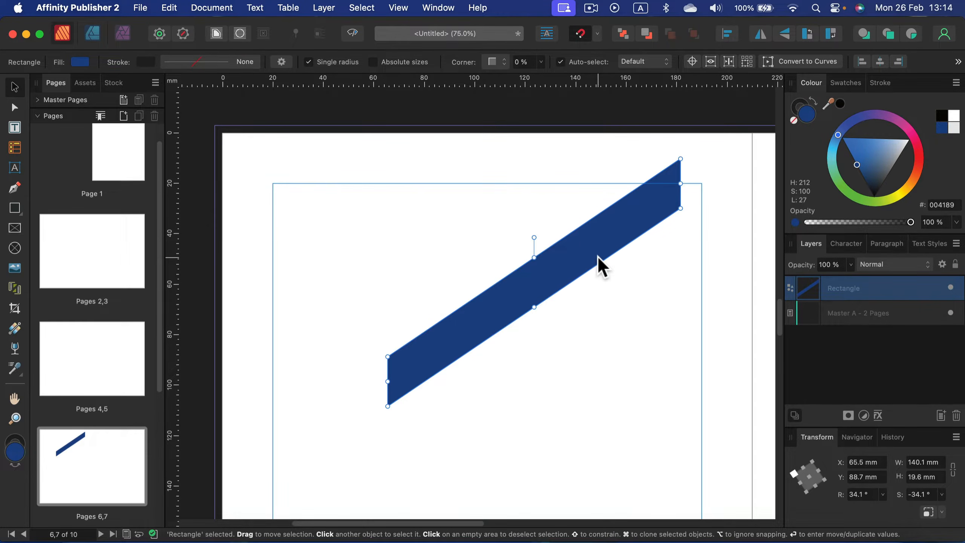
Undo the shear and the height reduction of the blue shape
key(super+z)
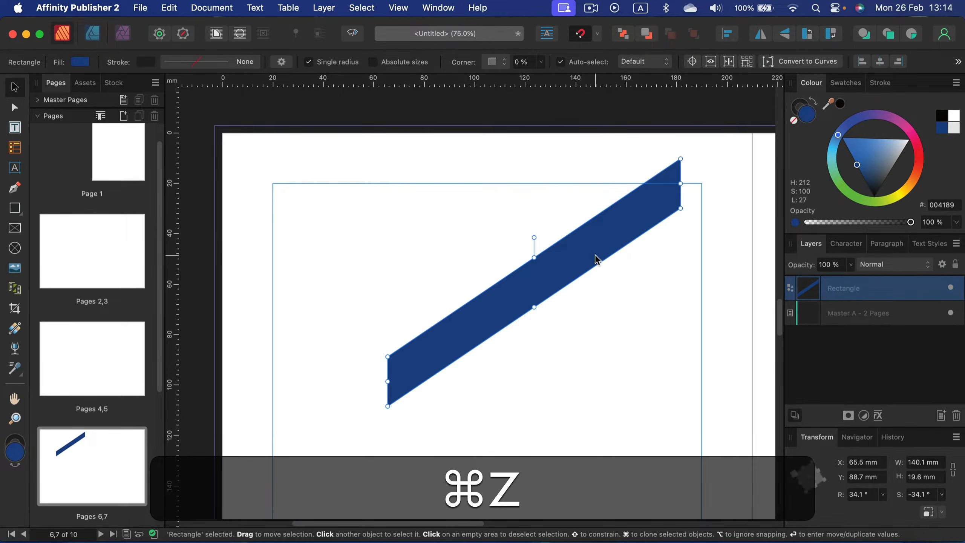
key(super+z)
key(super+z)
key(super+z)
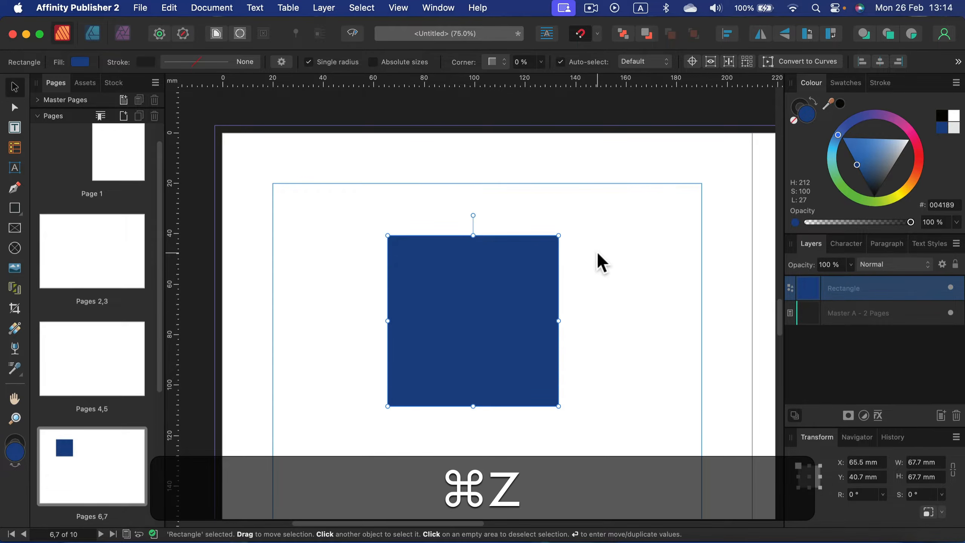
Move the blue square to about X 15 mm, Y 14 mm near the page's upper-left corner and place a duplicate to its right
drag(499, 347, 373, 277)
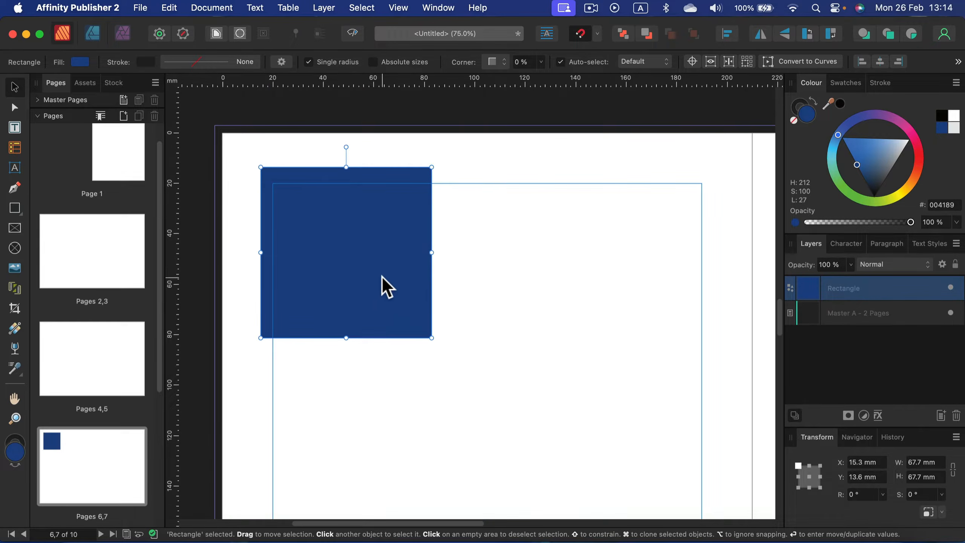
key(super)
mouse_move(366, 264)
mouse_down()
mouse_move(491, 283)
mouse_move(610, 280)
mouse_move(606, 267)
mouse_up()
click(437, 390)
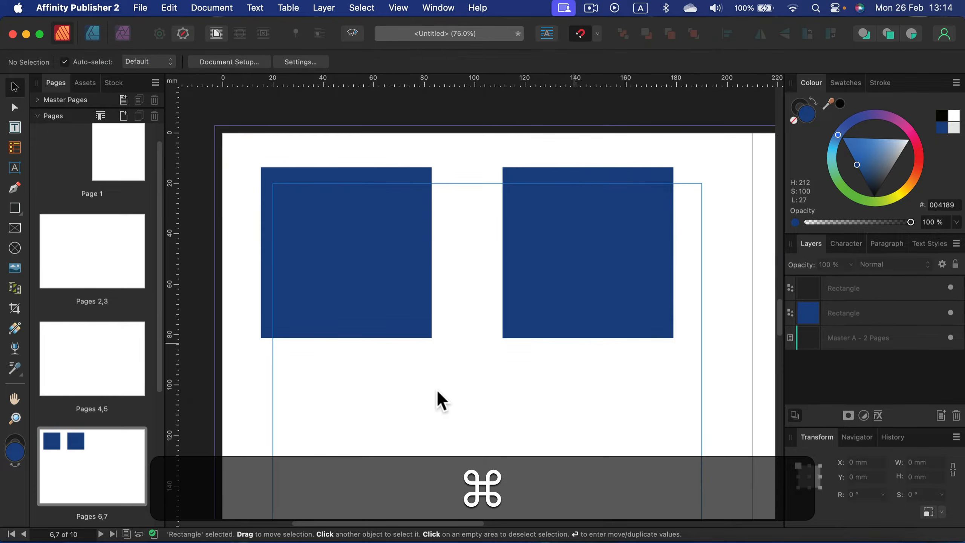
Duplicate the right-hand blue square and place the copy below the two squares at about X 61.7 mm, Y 87.1 mm
click(587, 203)
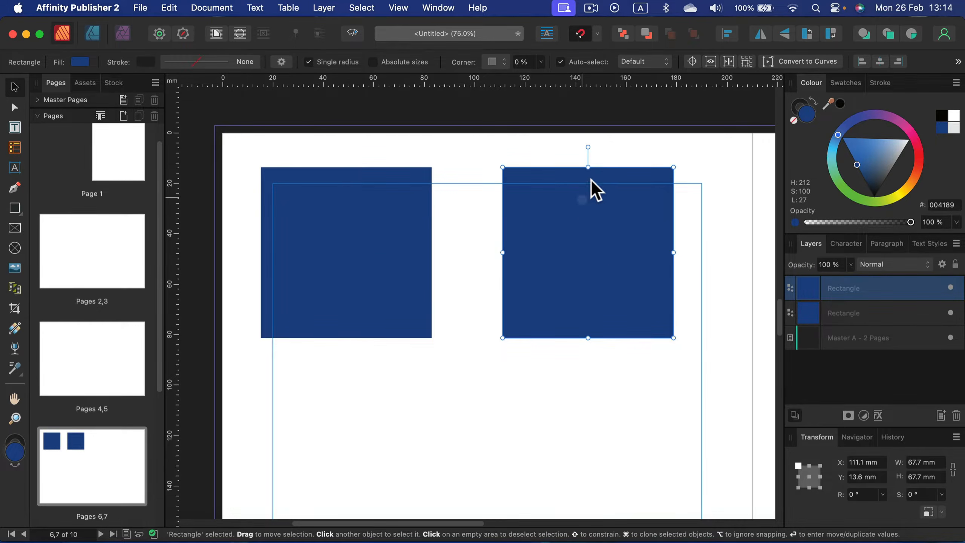
key(super)
drag(602, 183, 470, 416)
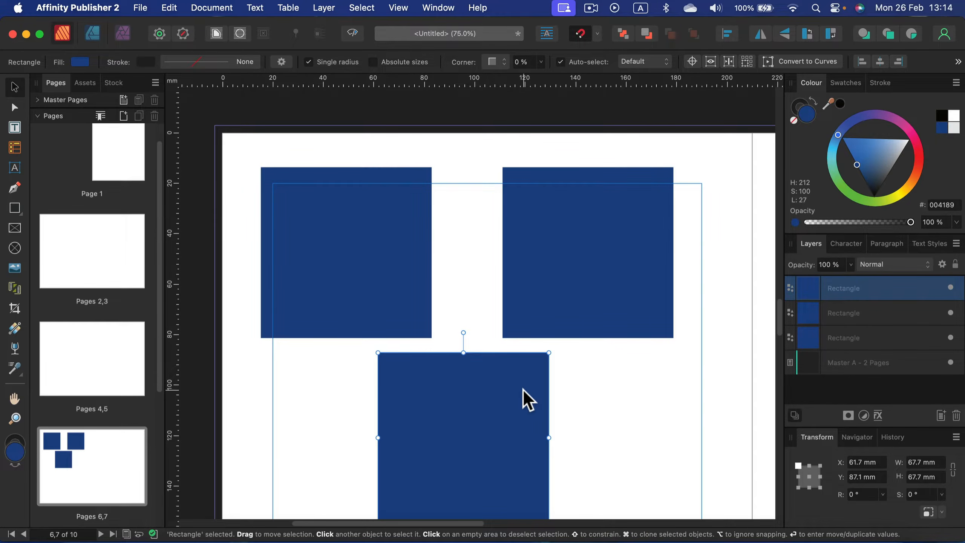
Delete the right-hand and lower blue squares, keeping only the one near the page's upper-left corner
click(574, 294)
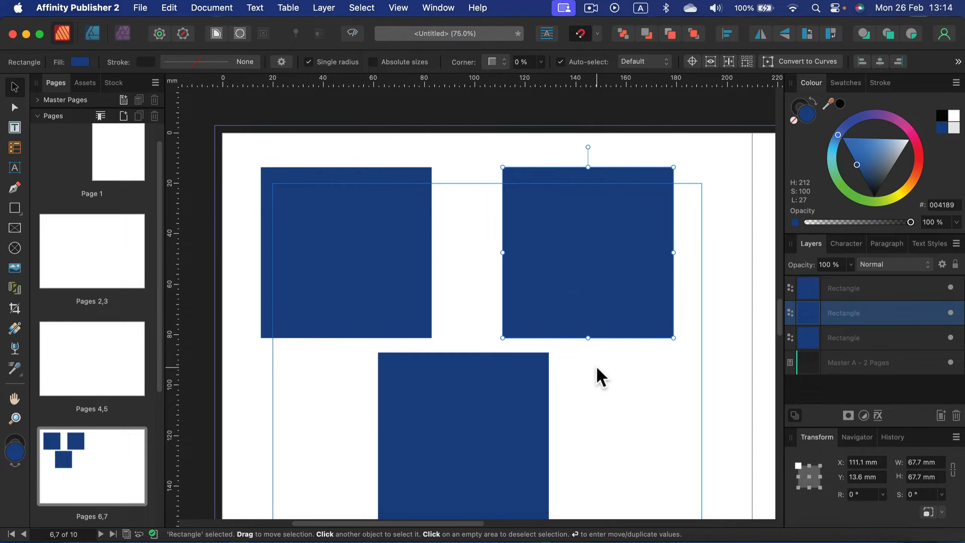
key(BackSpace)
click(499, 386)
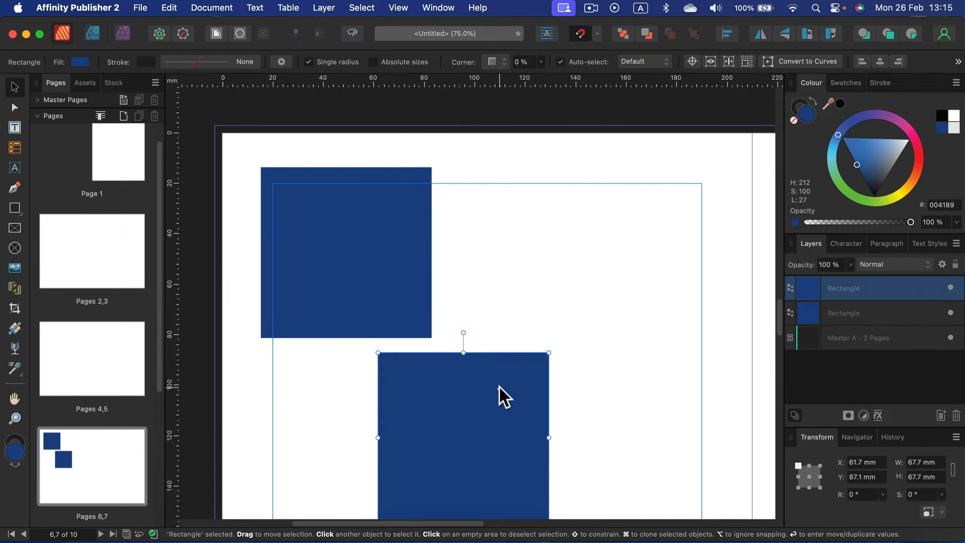
key(BackSpace)
Delete the remaining blue square and undo the deletion
click(367, 261)
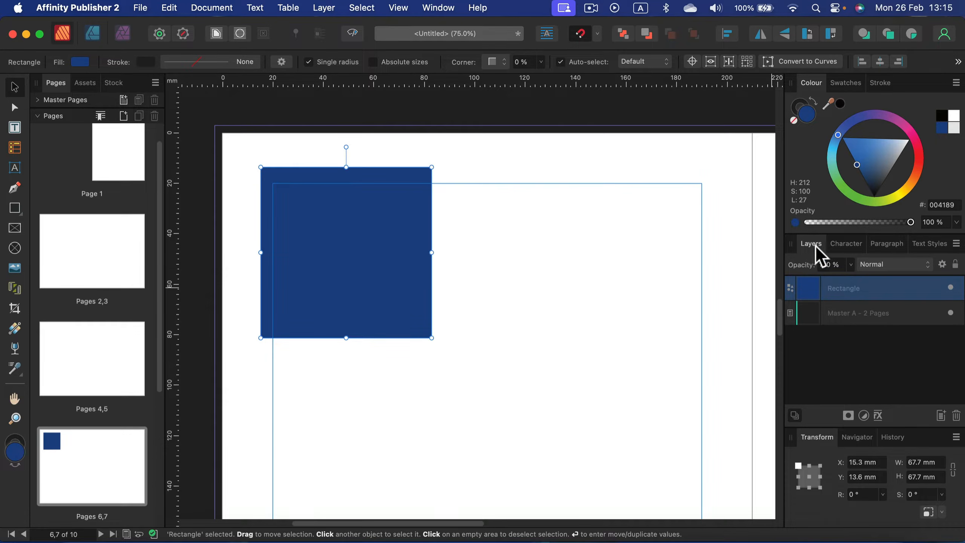
click(956, 415)
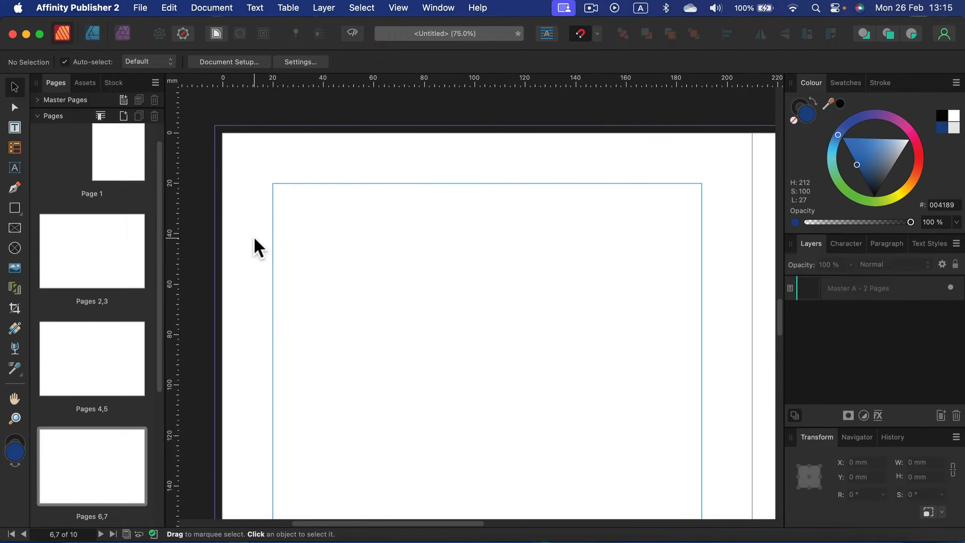
key(cmd+z)
Move the blue square to the margin corner at X 20 mm, Y 20 mm and convert it to curves for node editing
drag(363, 234, 381, 259)
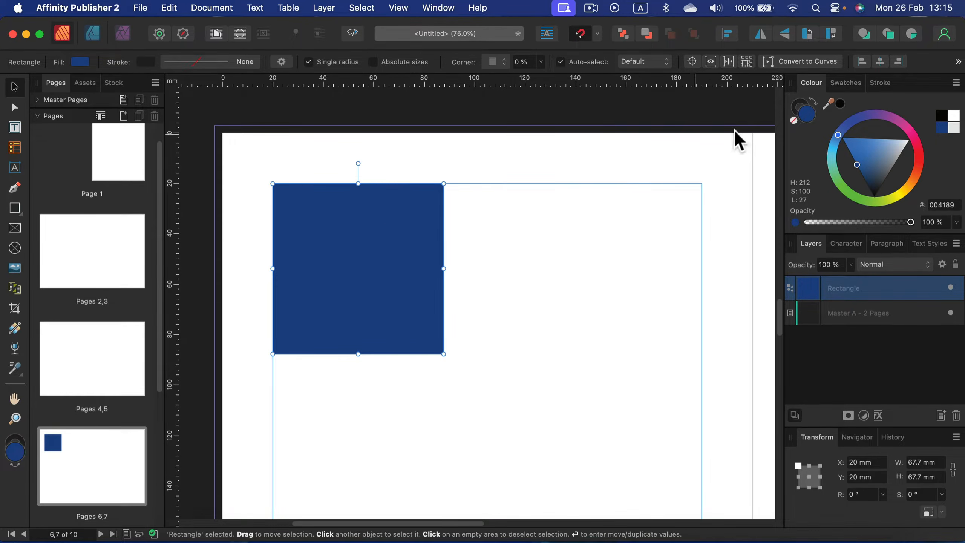
click(787, 64)
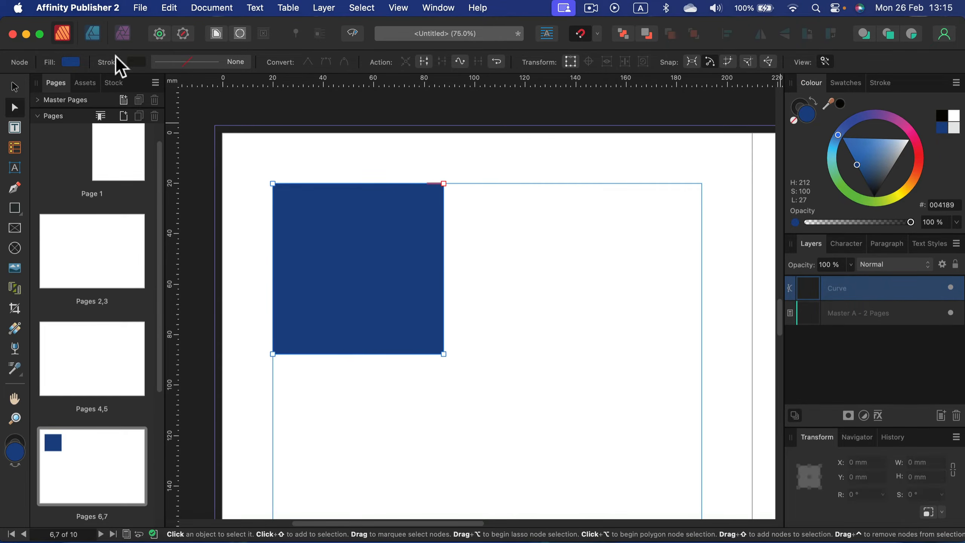
click(15, 87)
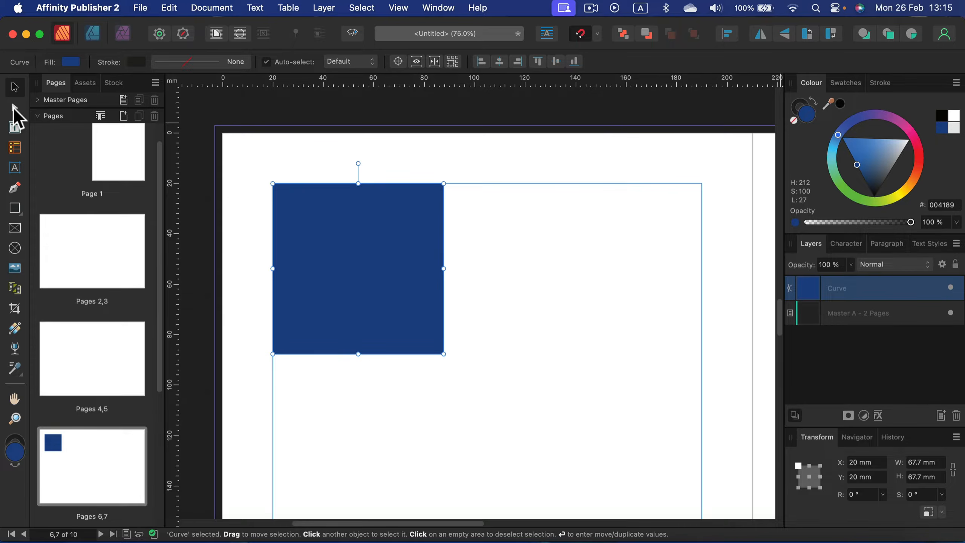
click(14, 111)
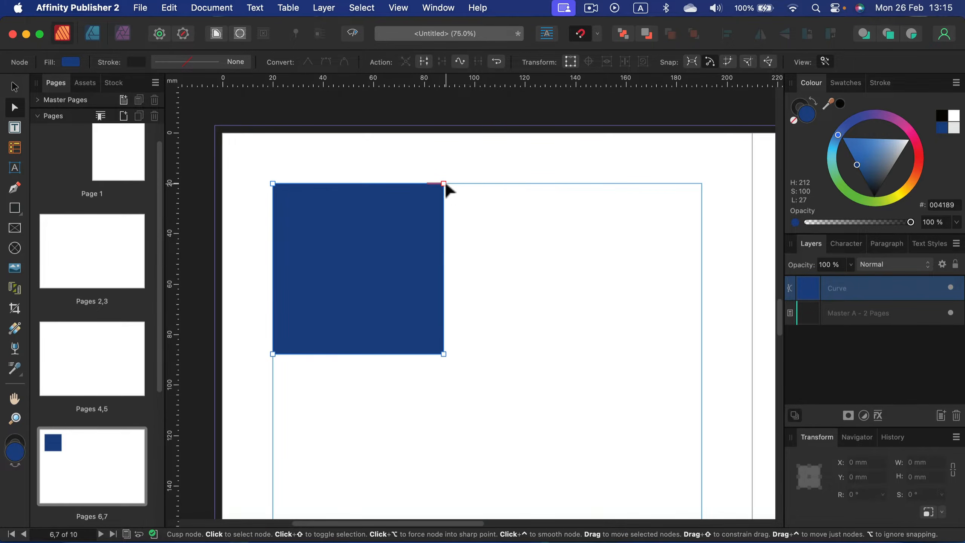
Reshape the blue square by moving all four corner nodes inward, bringing the upper-left one to about X 55.8 mm, Y 56.9 mm
drag(444, 184, 401, 221)
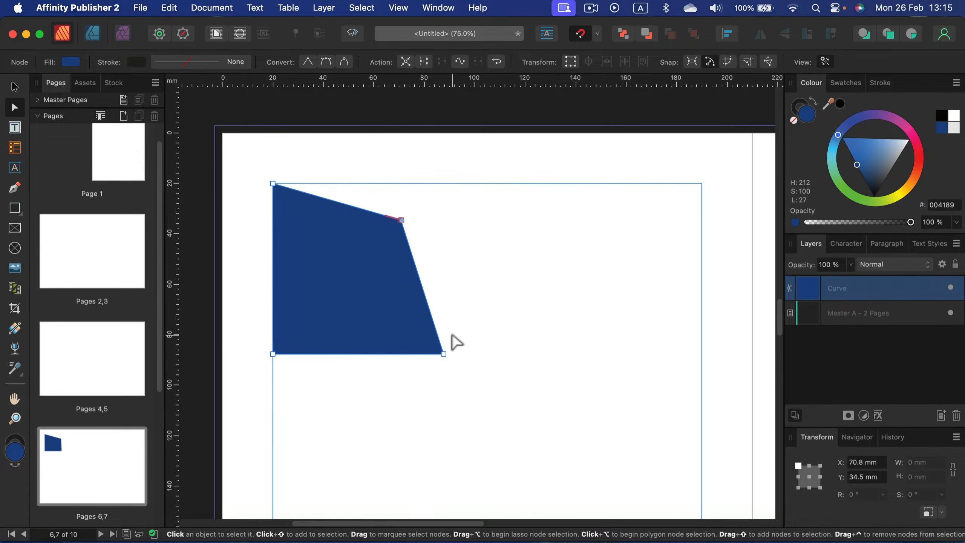
drag(443, 354, 390, 331)
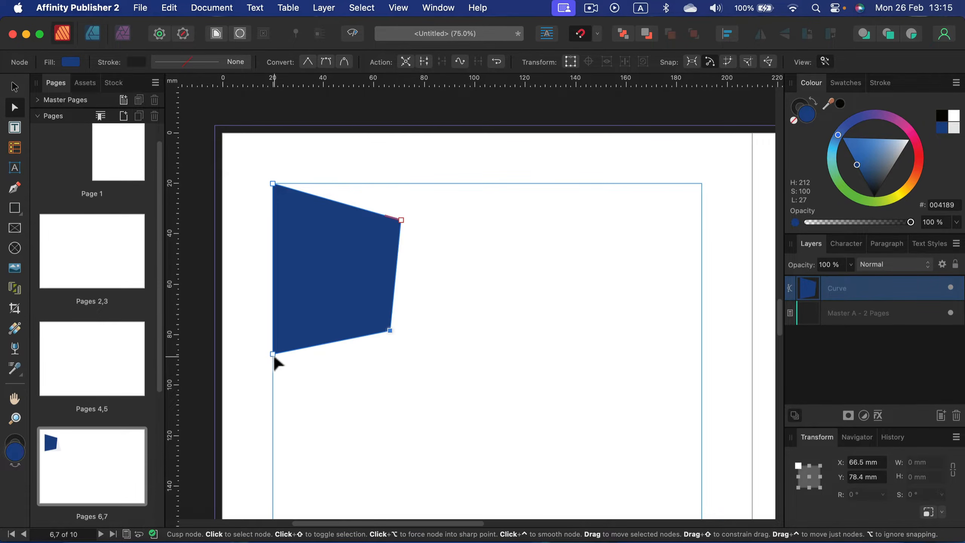
drag(299, 337, 312, 327)
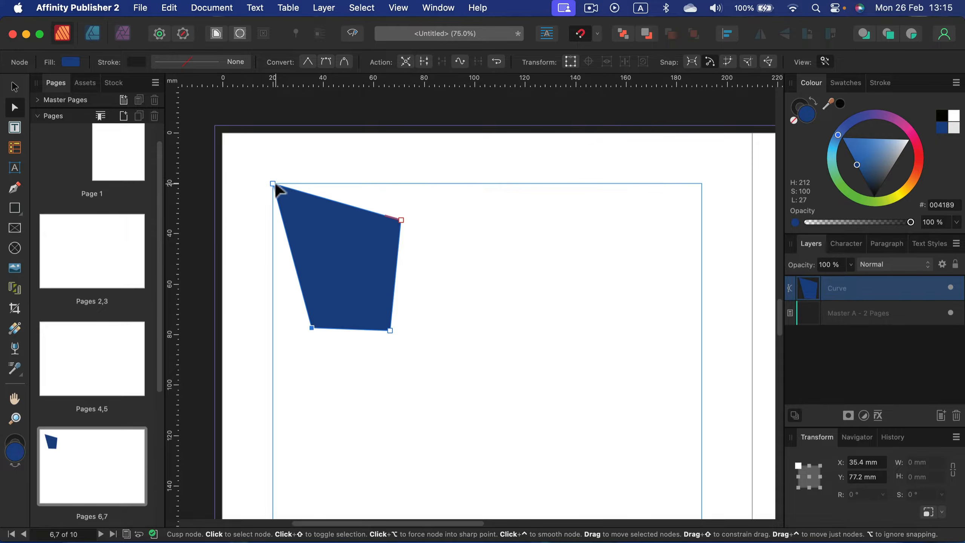
drag(275, 186, 368, 283)
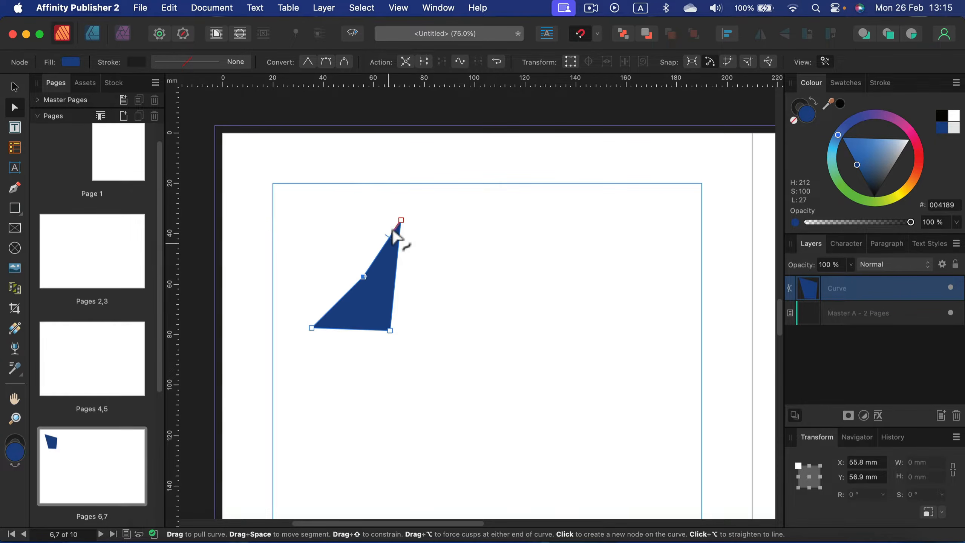
Add a node on the upper-left edge, move it to about X 38.9 mm, Y 33.7 mm, and bend the right edge outward
click(380, 252)
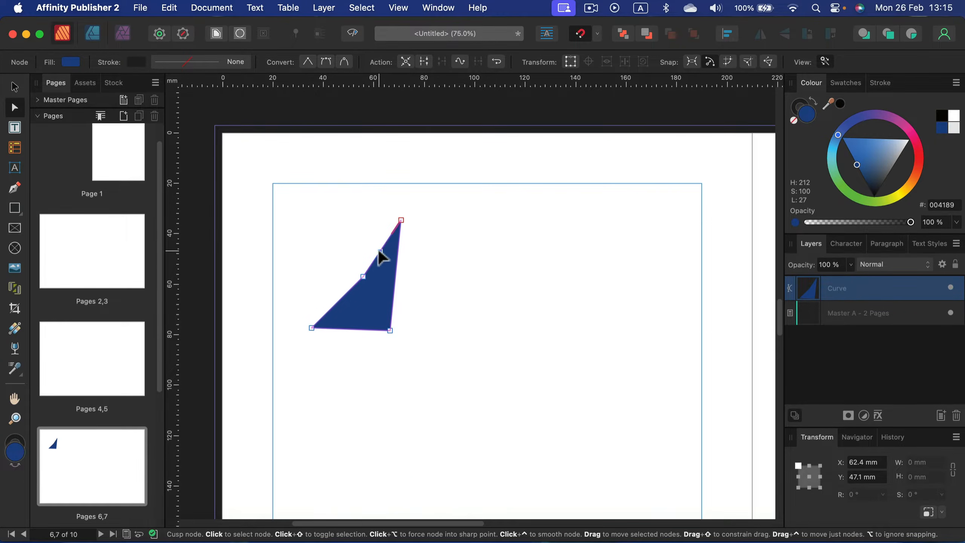
drag(376, 251, 321, 218)
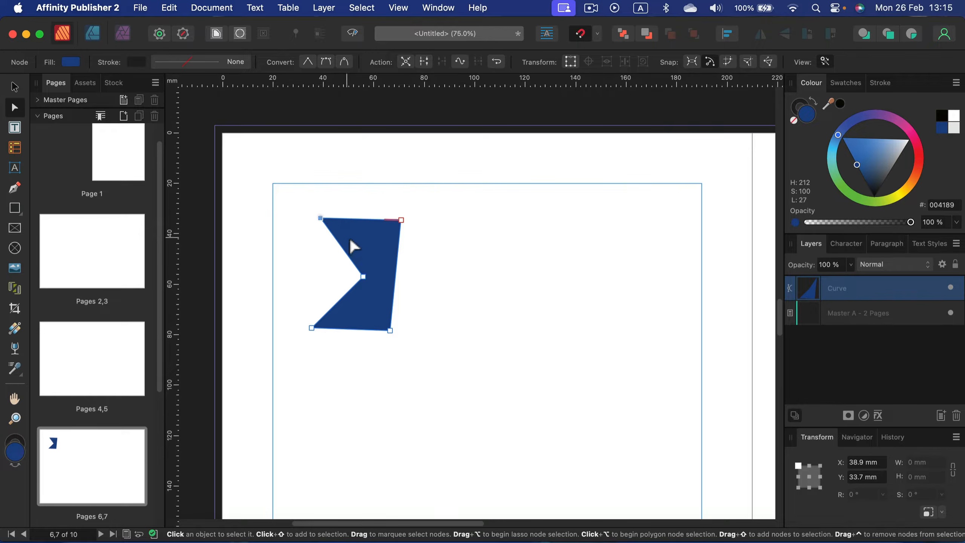
drag(399, 269, 461, 270)
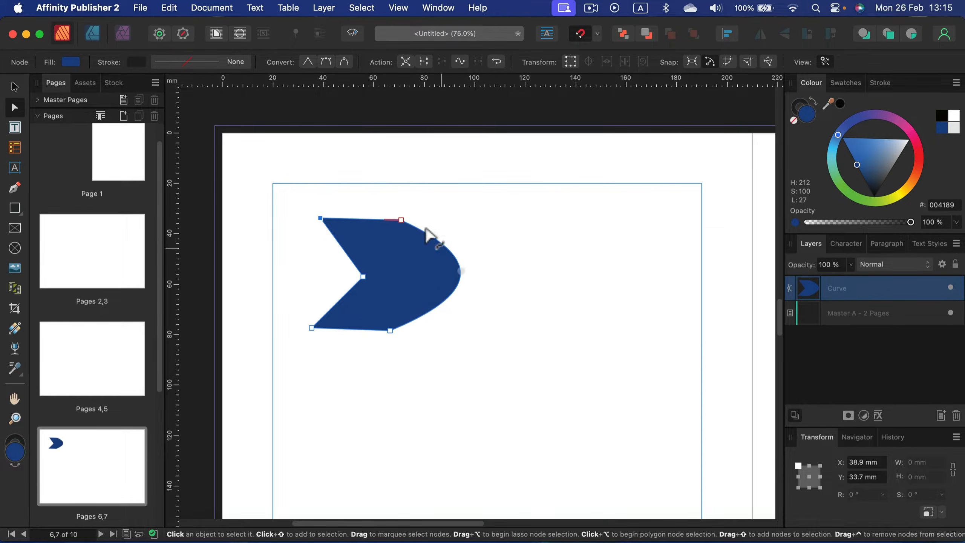
Convert the curve's lower-left node to smooth and lengthen both of its handles to round the adjoining edges
click(311, 327)
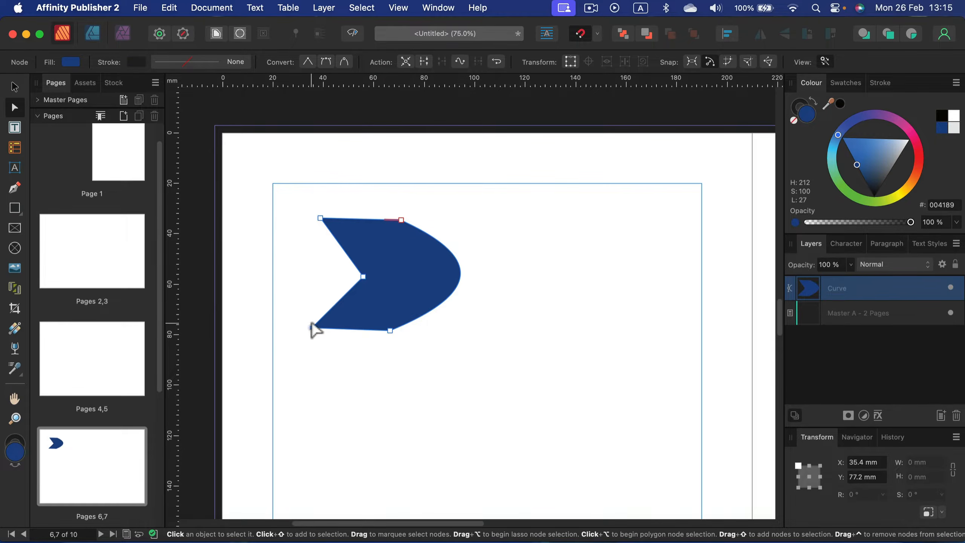
click(326, 63)
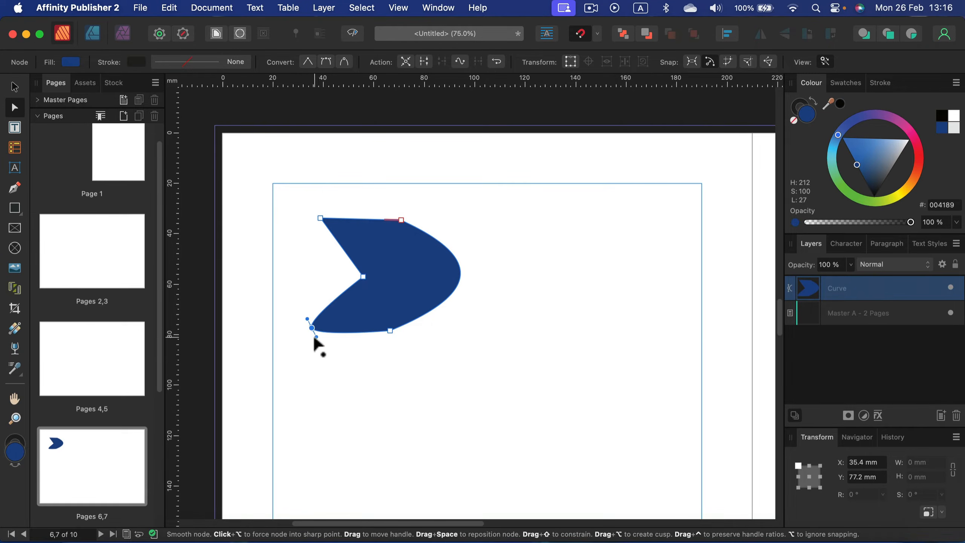
key(super+equal)
key(super+equal)
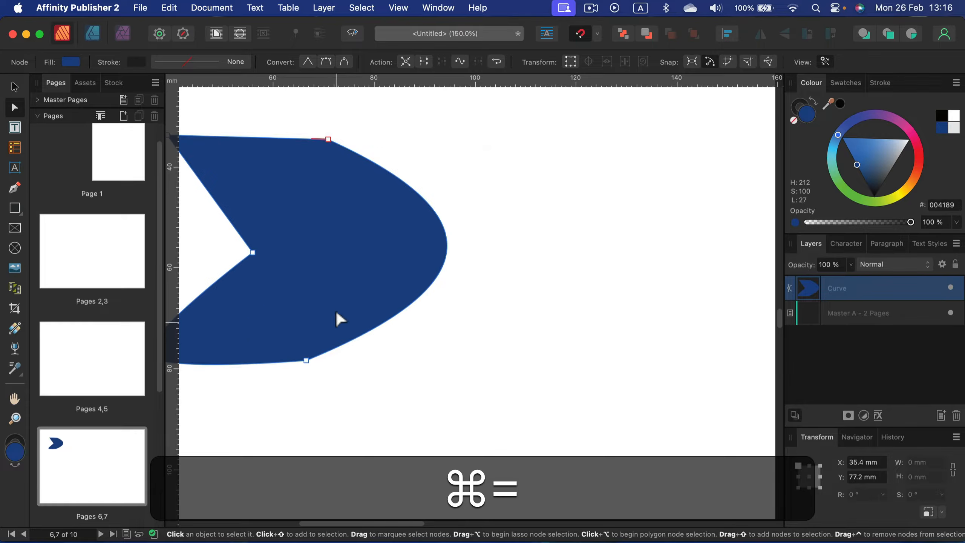
drag(336, 319, 334, 424)
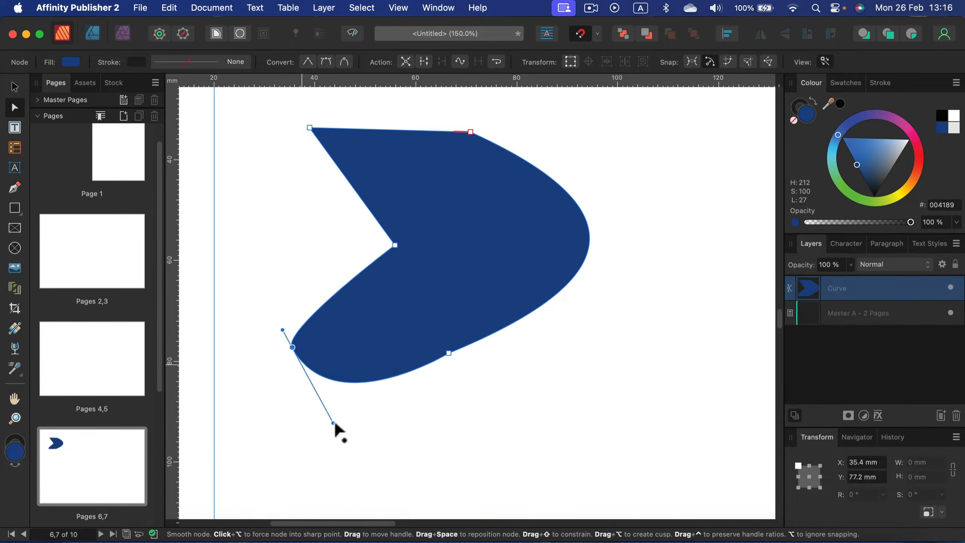
drag(282, 330, 222, 227)
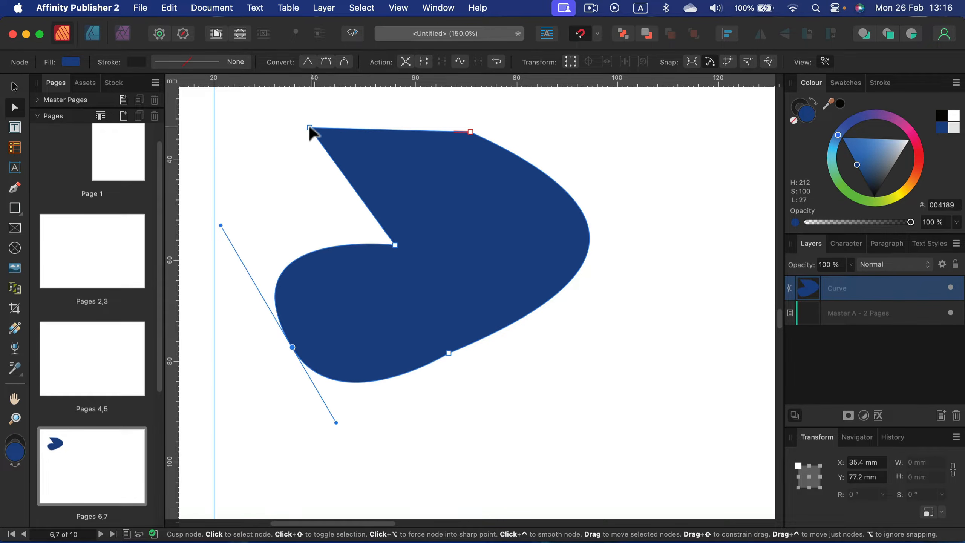
Shift the curve's upper-left node outward, move the upper-right node to about X 69.4 mm, Y 29.9 mm, and pull its handle outward
drag(309, 129, 240, 138)
drag(270, 134, 272, 135)
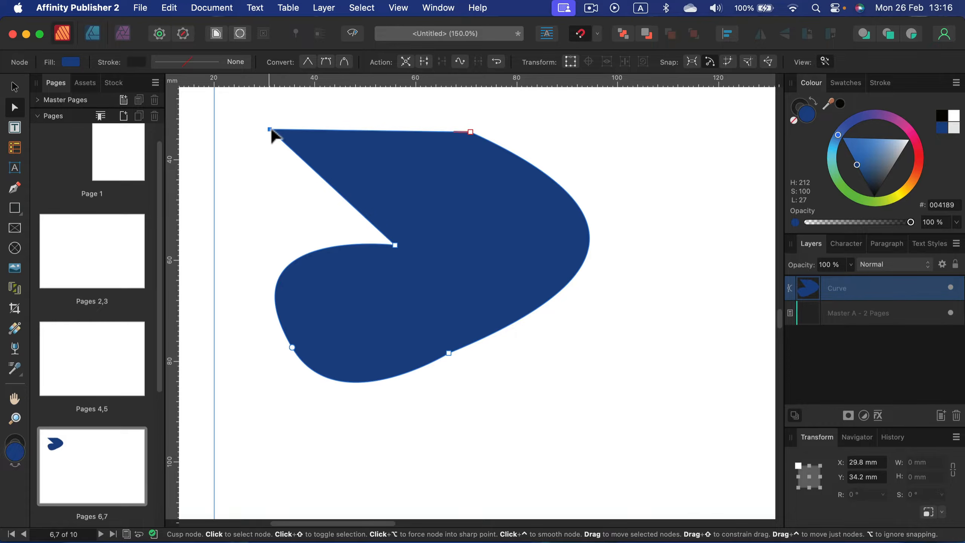
mouse_move(471, 132)
mouse_down()
mouse_move(463, 237)
mouse_move(509, 125)
mouse_move(466, 115)
mouse_up()
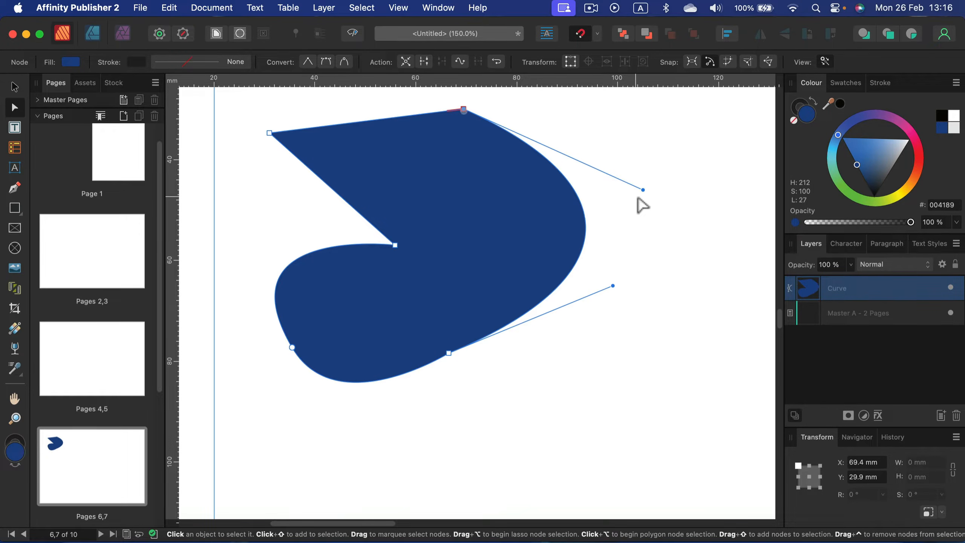
drag(643, 192, 720, 118)
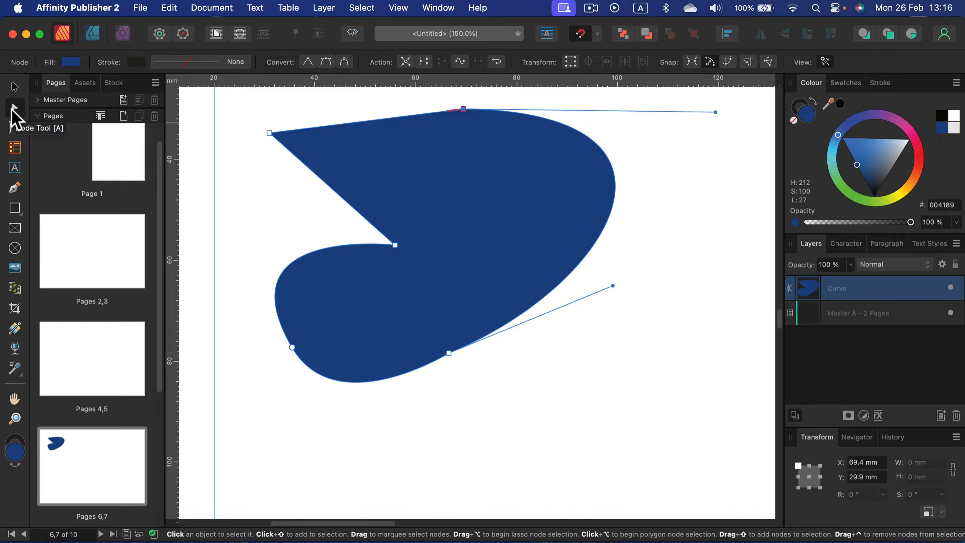
Delete the reshaped blue curve from the page
click(14, 85)
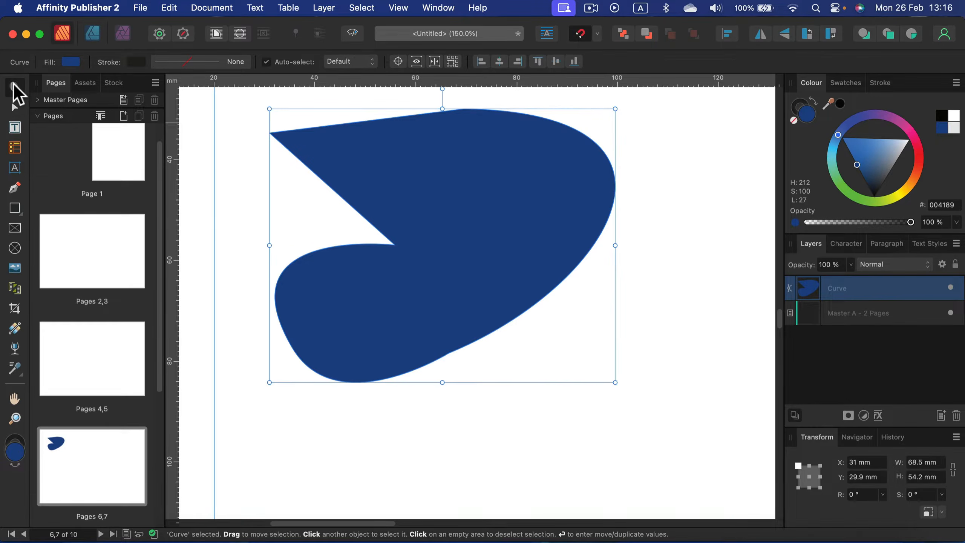
key(BackSpace)
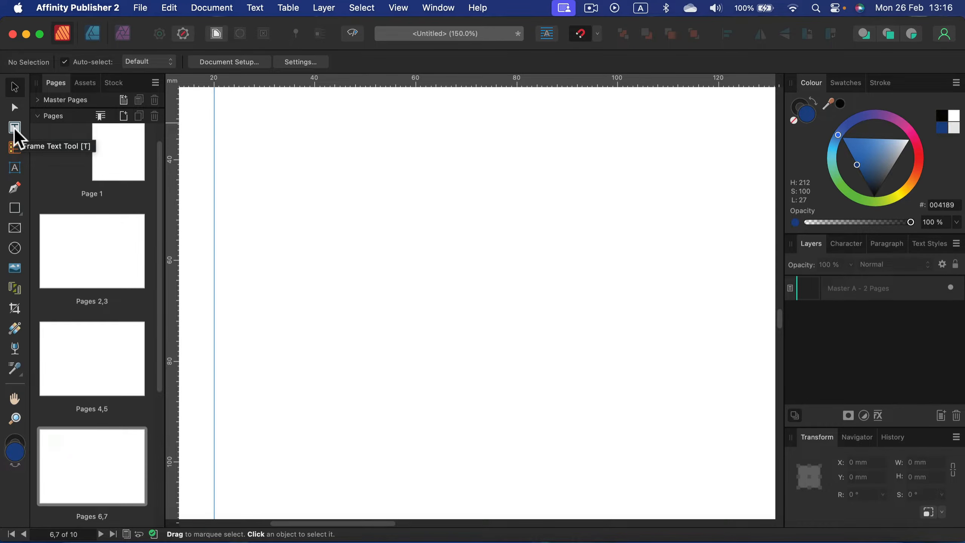
Draw a text frame about 68 mm wide and 46 mm high and fill it with filler text
click(15, 128)
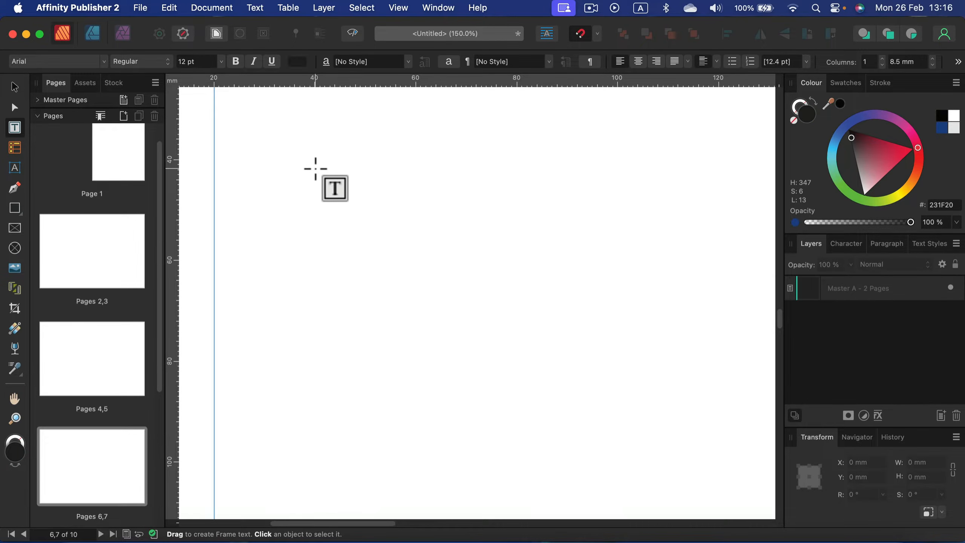
drag(299, 149, 643, 379)
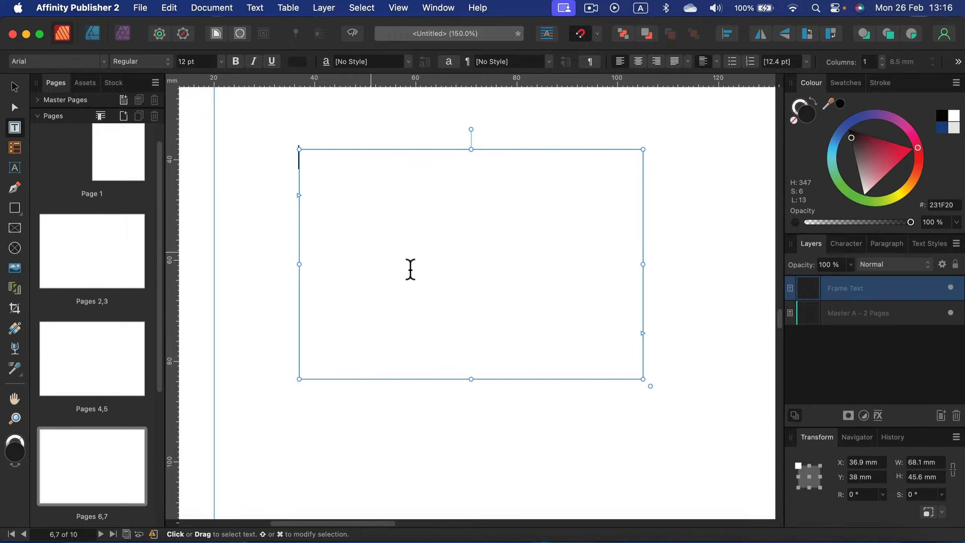
click(255, 8)
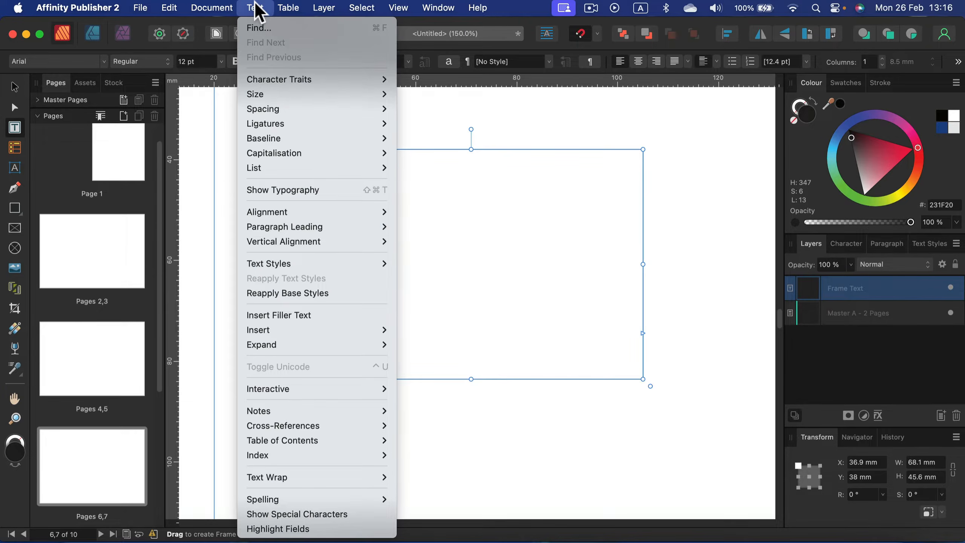
click(284, 314)
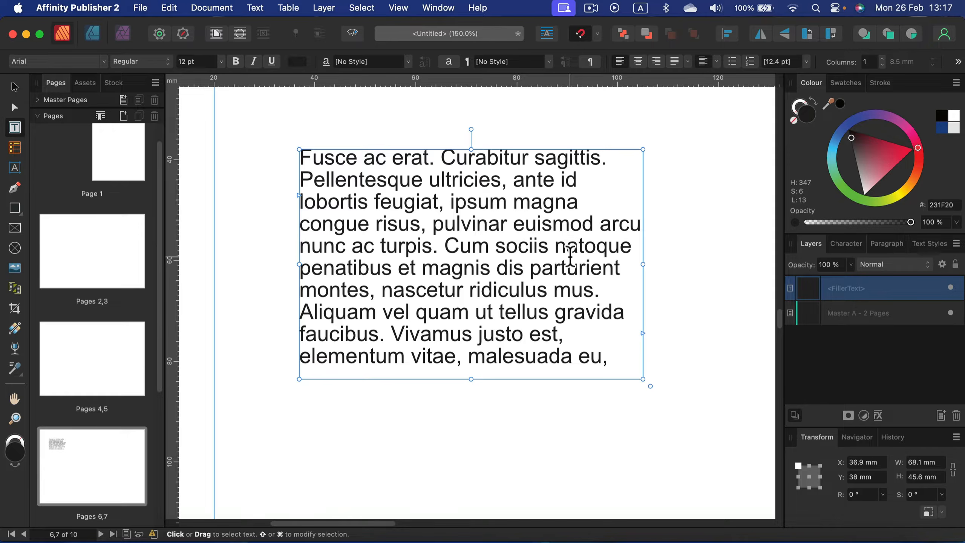
Move the text frame to the upper-left margin corner and enlarge it into a column about 72 mm wide running down the page
key(super)
key(super+minus)
key(super+minus)
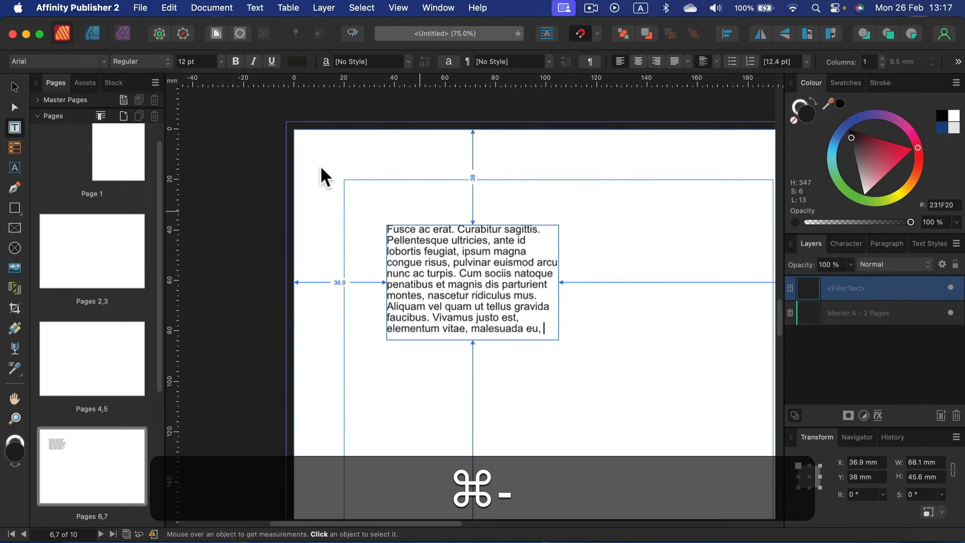
click(14, 87)
drag(506, 279, 464, 233)
drag(516, 295, 535, 498)
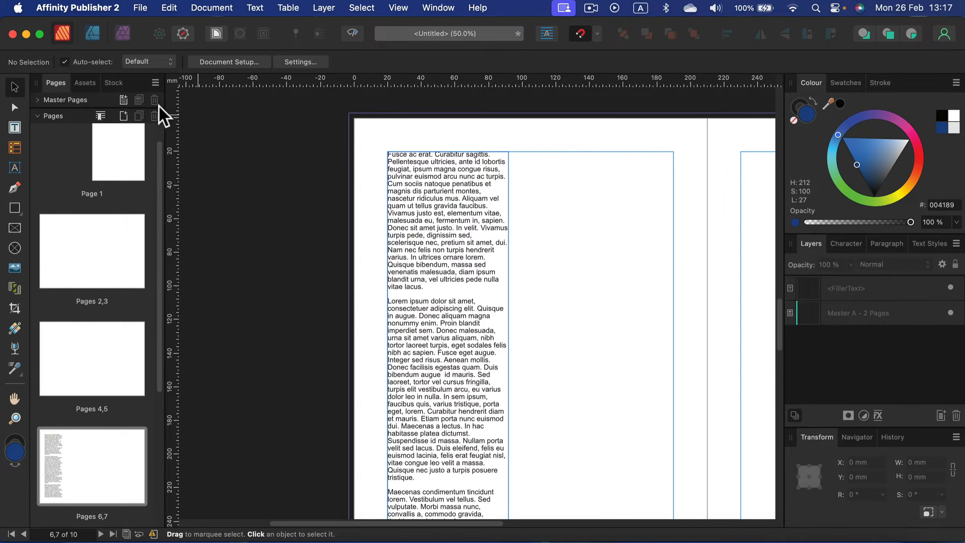
Draw a second text frame about 94 mm wide and 123 mm high beside the text column, starting at the top margin
click(15, 128)
drag(516, 151, 672, 357)
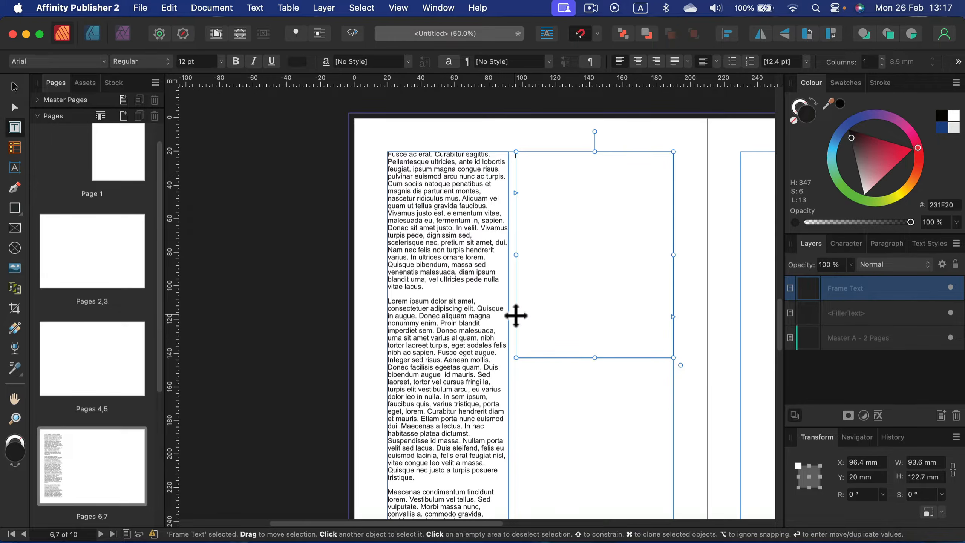
scroll(494, 190, down, 2)
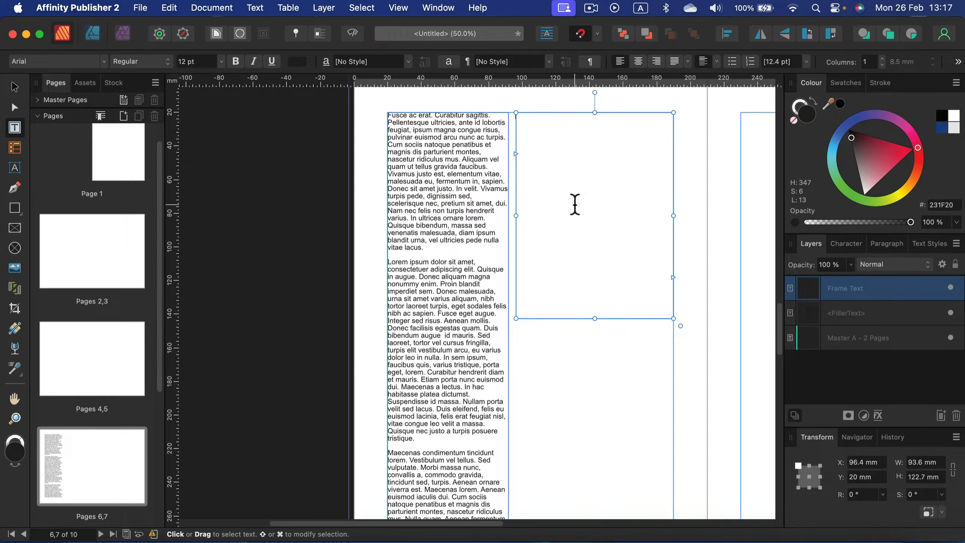
Link the filler text column to the empty second frame so that its overflowing text continues there
scroll(397, 310, down, 8)
scroll(382, 295, up, 9)
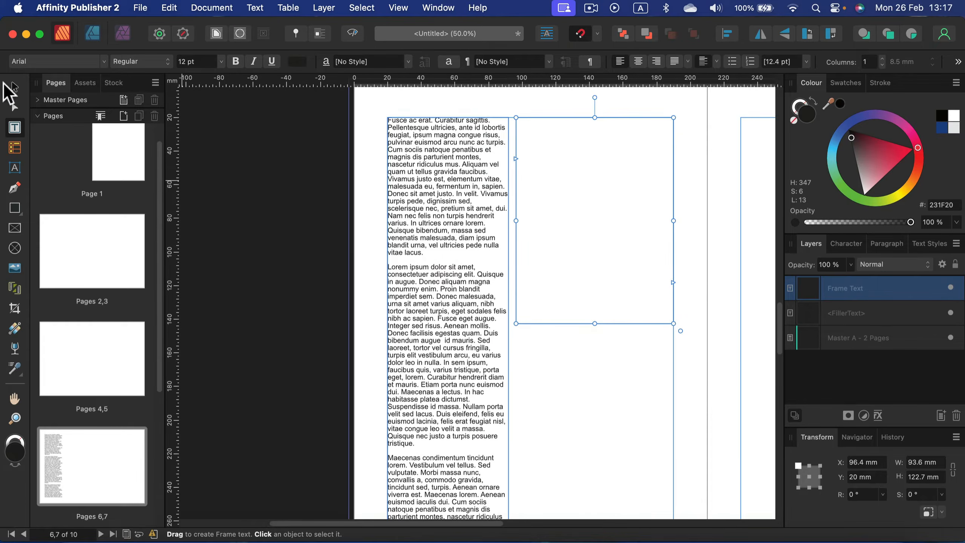
click(13, 87)
click(431, 190)
scroll(483, 282, down, 2)
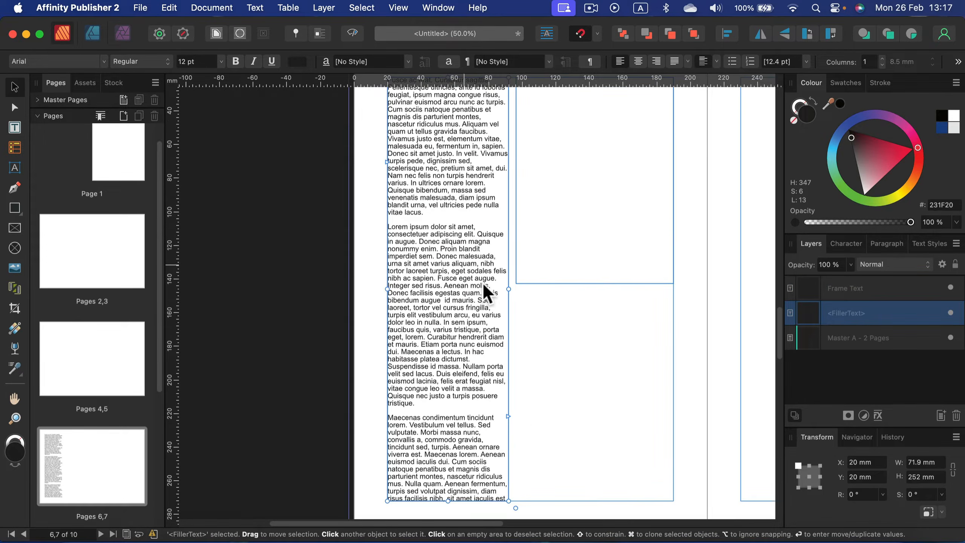
click(509, 416)
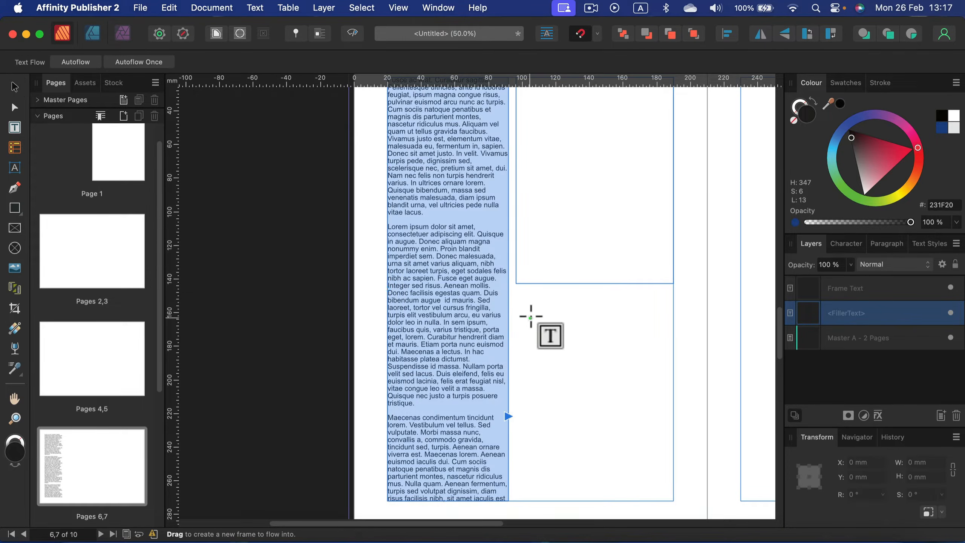
scroll(565, 211, up, 4)
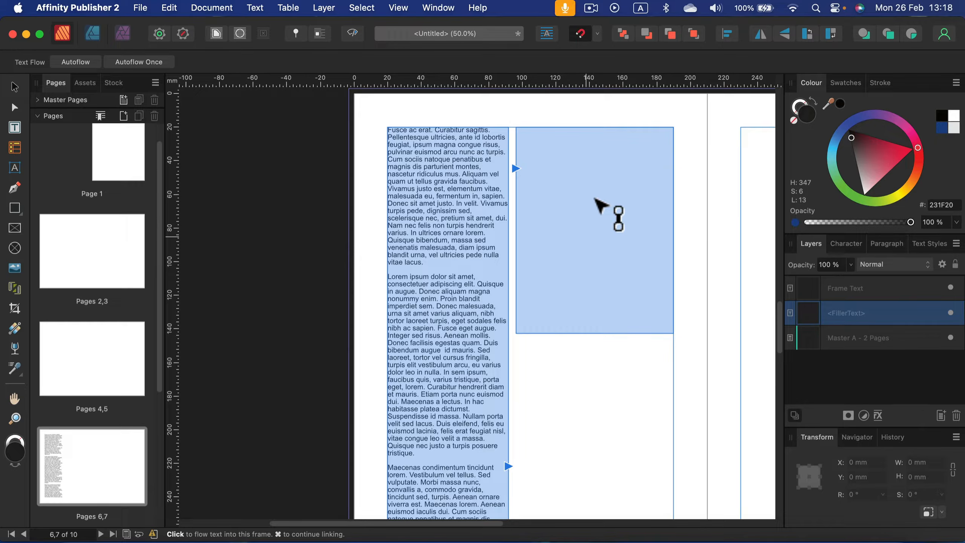
click(599, 227)
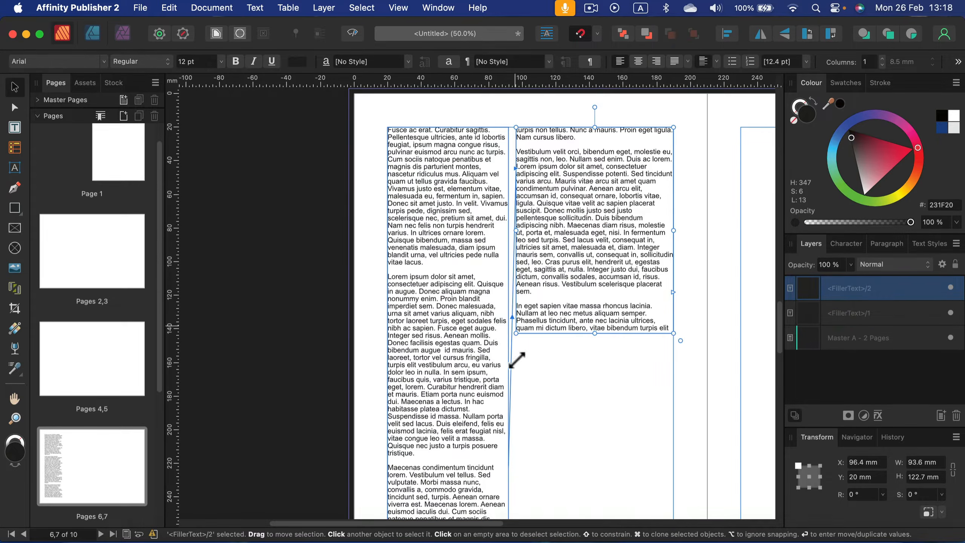
scroll(498, 301, up, 3)
scroll(457, 247, down, 5)
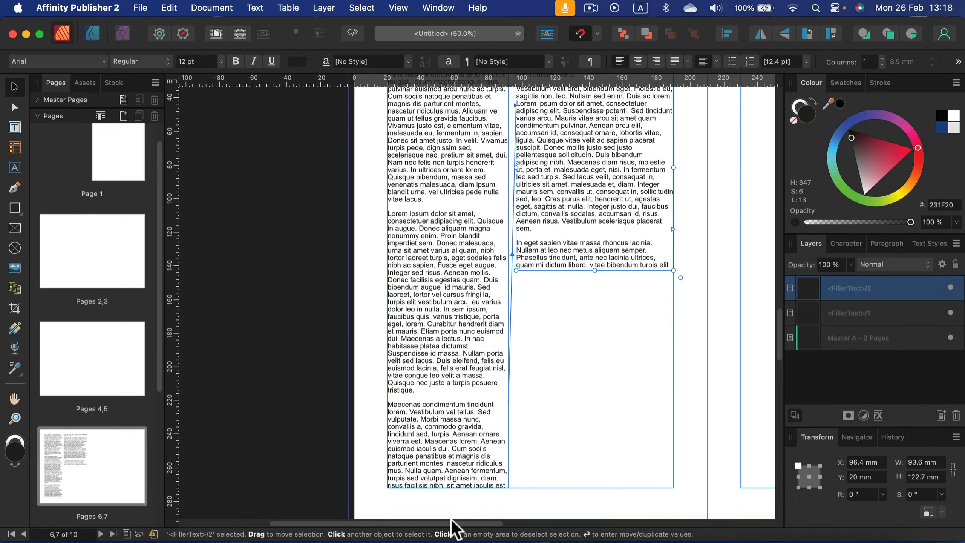
Extend the second text frame down to the bottom margin, 252 mm high, and narrow it from its left edge to 85 mm wide
double_click(395, 397)
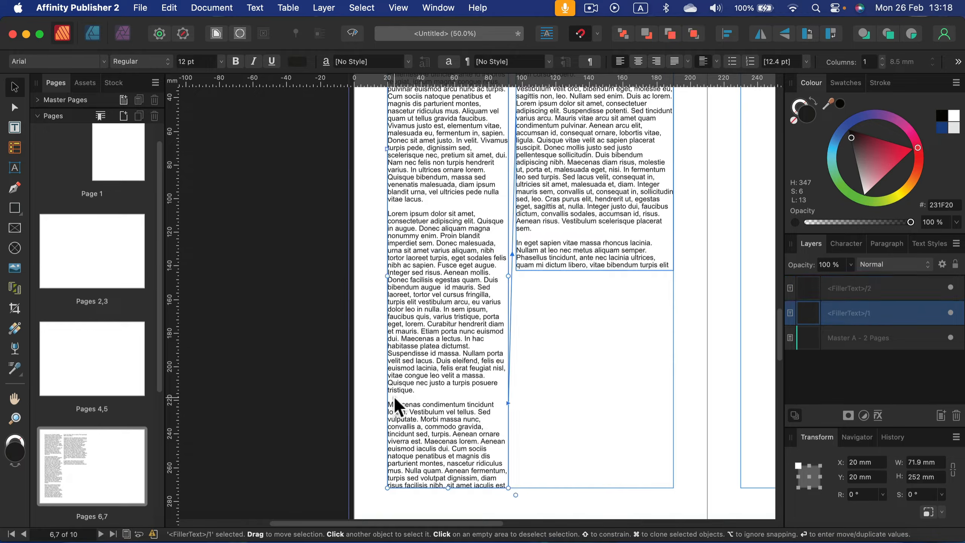
click(419, 395)
scroll(437, 288, up, 3)
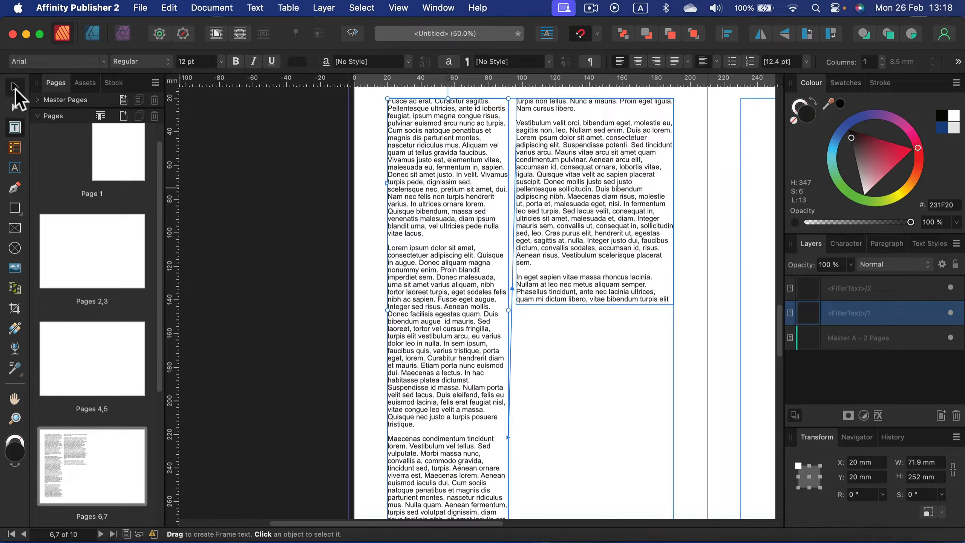
click(15, 87)
click(600, 223)
drag(591, 307, 593, 466)
scroll(615, 375, down, 3)
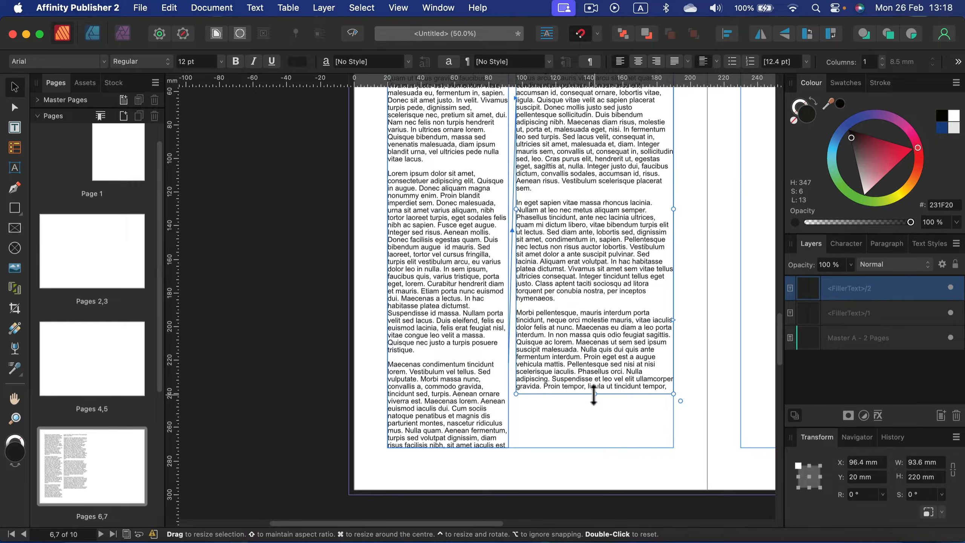
drag(594, 394, 594, 448)
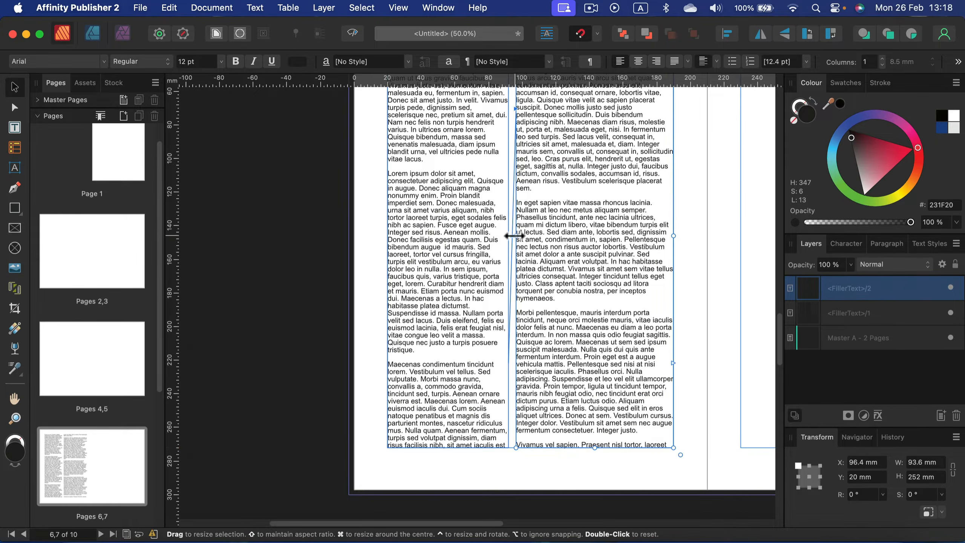
drag(519, 236, 534, 236)
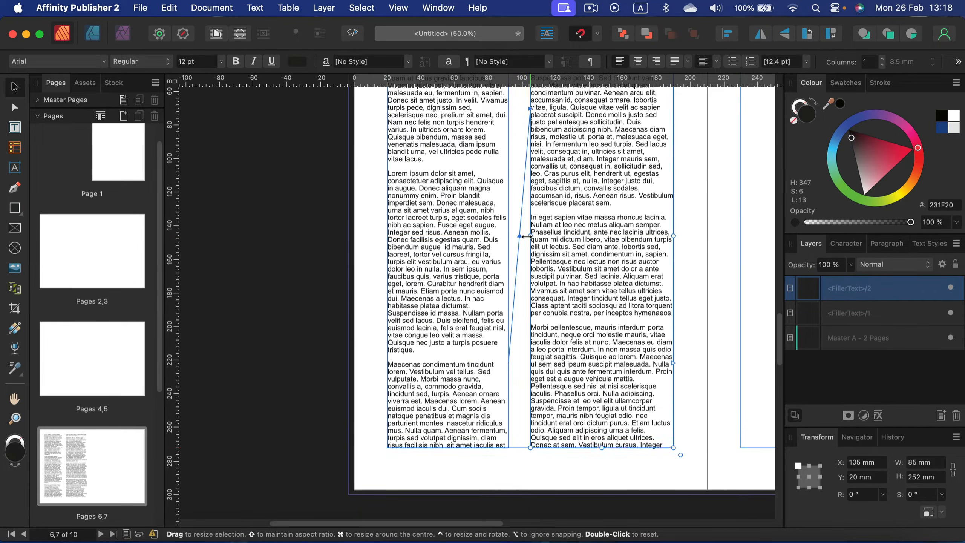
Set the linked filler text to the American Typewriter font at 14 pt
scroll(547, 243, up, 5)
click(516, 171)
click(454, 218)
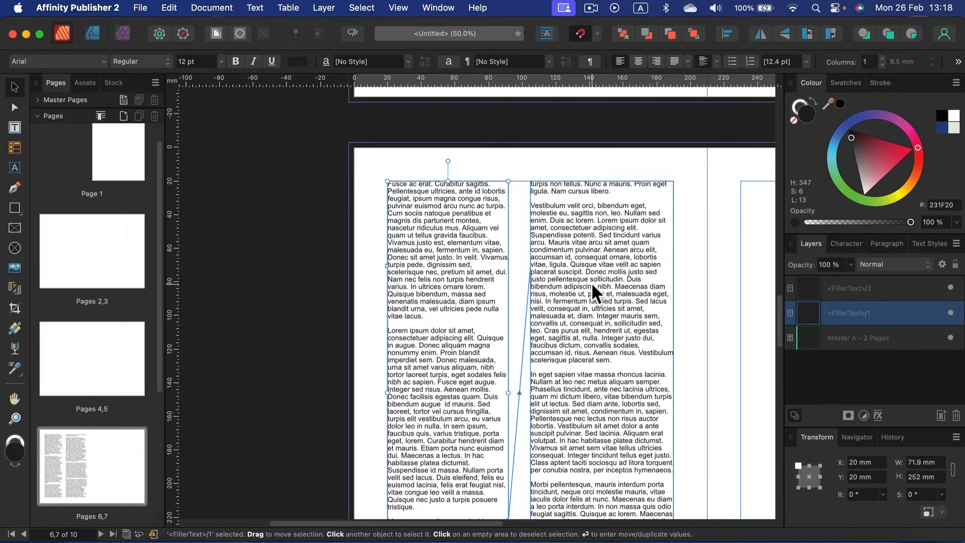
scroll(592, 281, down, 2)
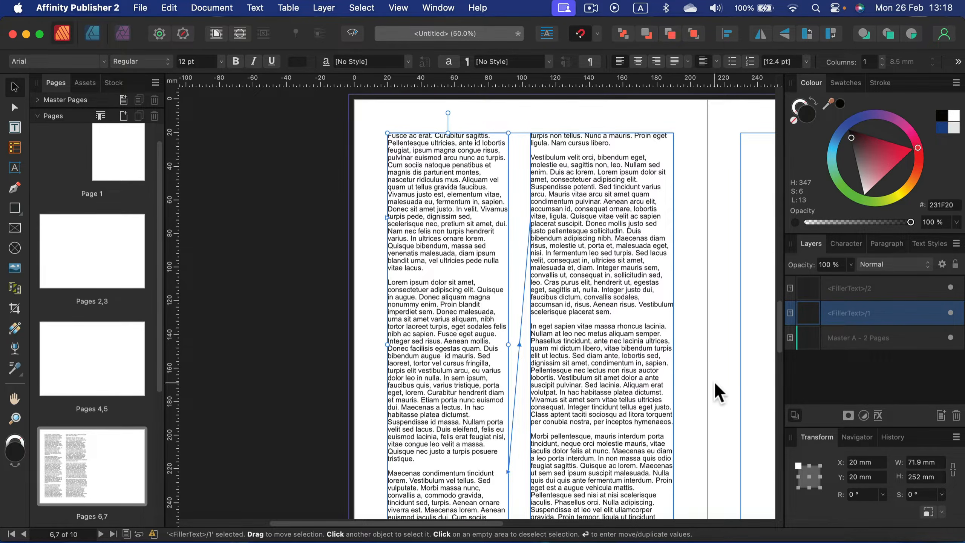
click(600, 214)
click(462, 221)
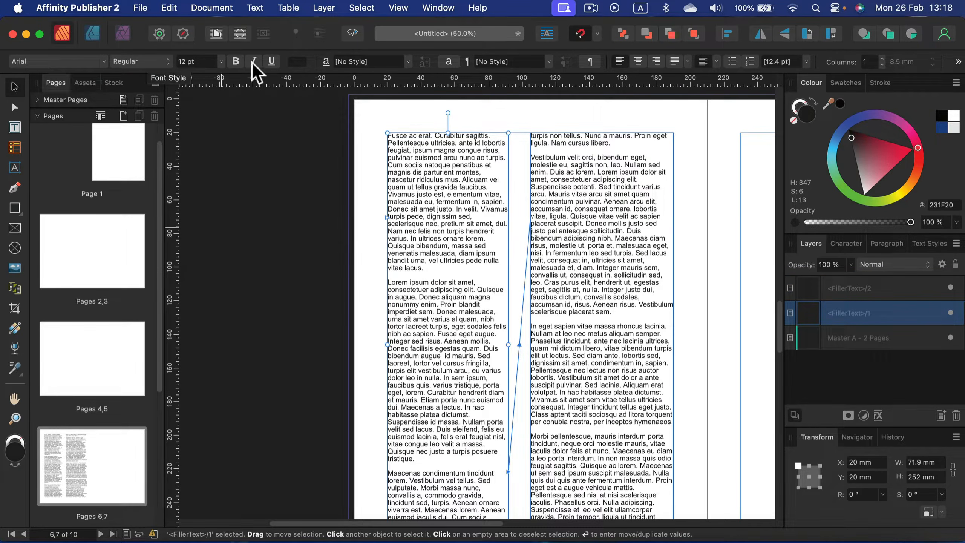
click(95, 59)
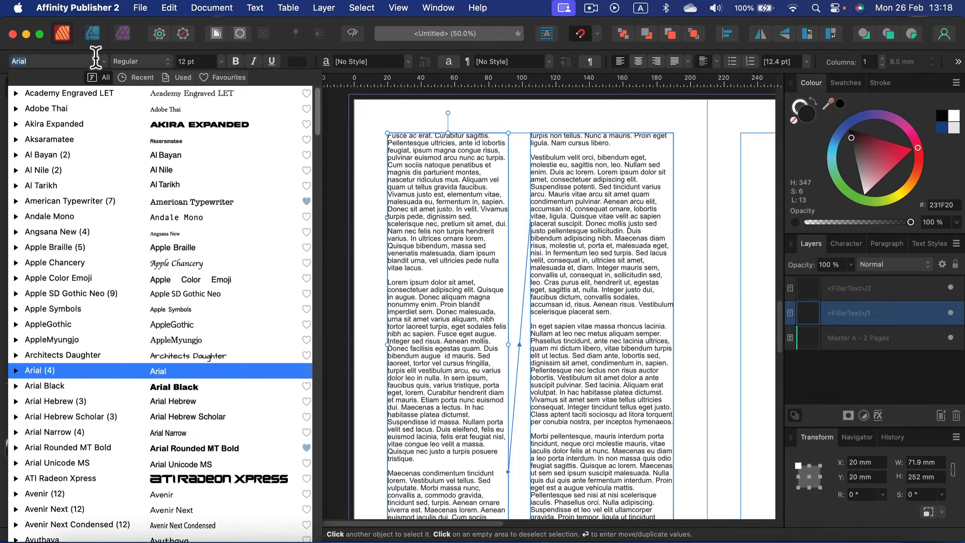
click(170, 198)
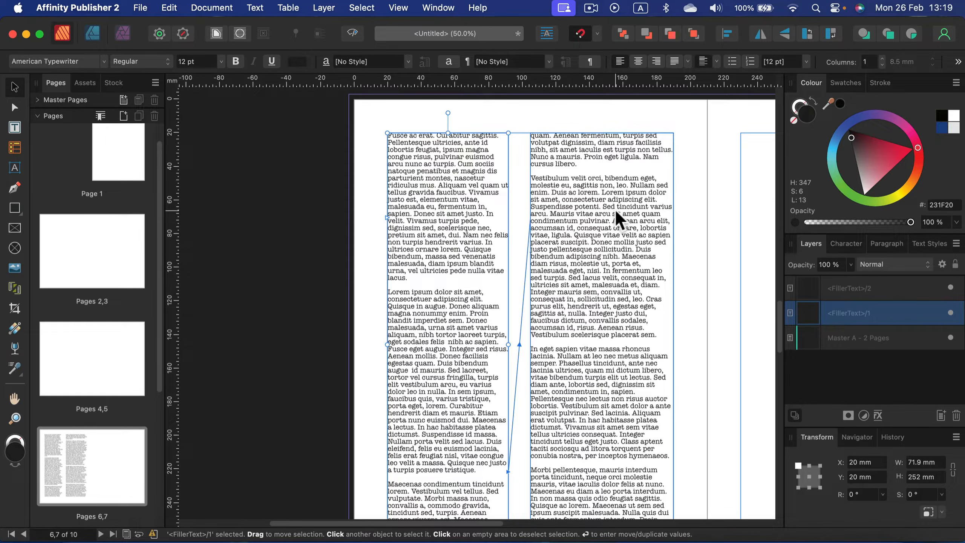
click(222, 62)
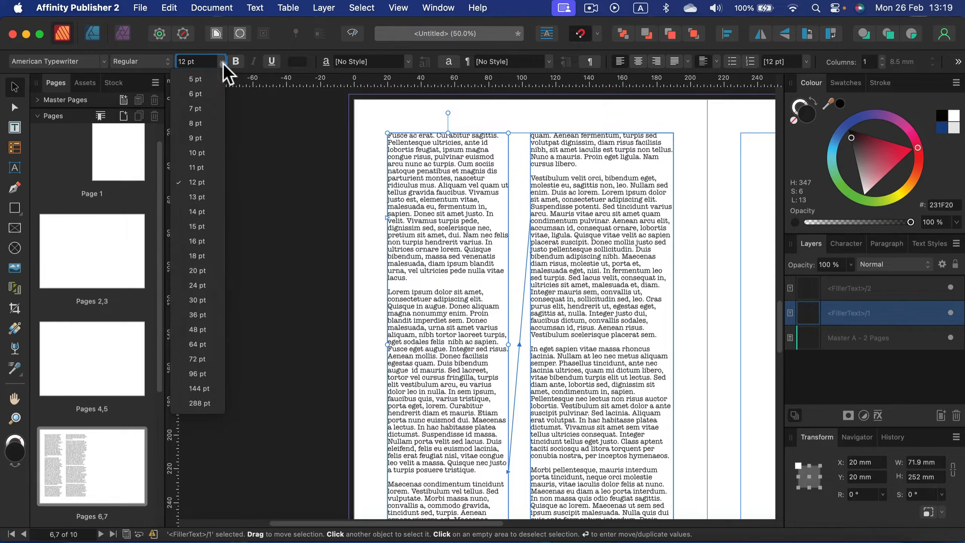
click(211, 208)
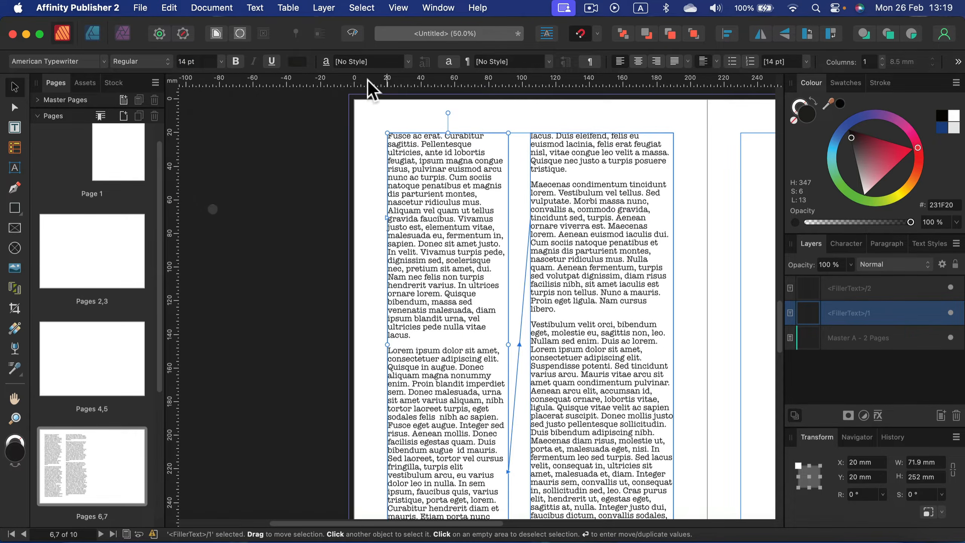
Preview the preset character styles on the text and open the detailed character formatting options with Decorations collapsed
click(408, 61)
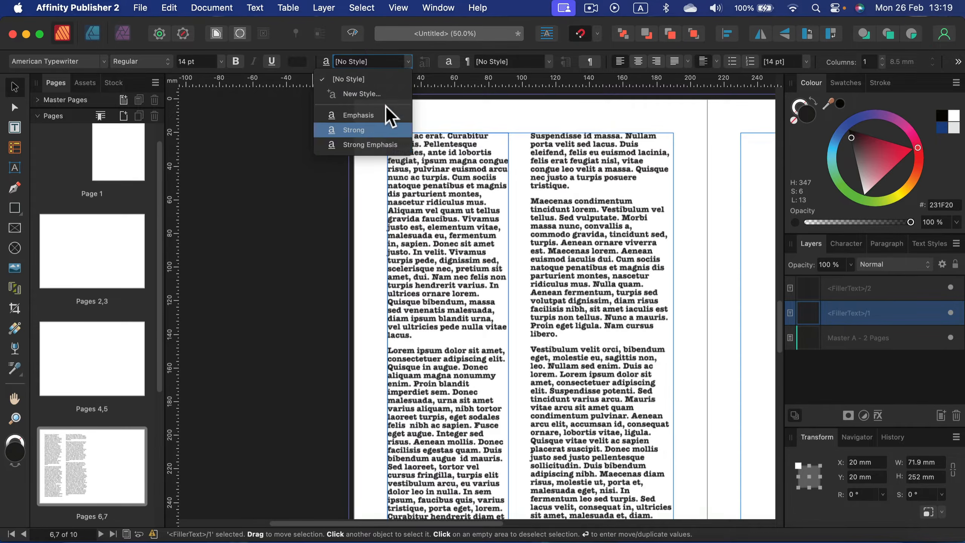
click(414, 51)
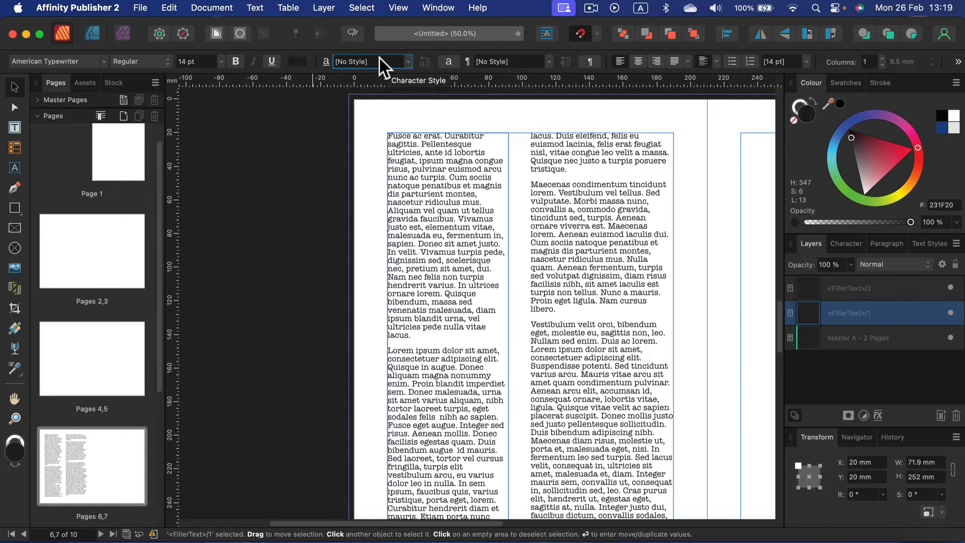
click(449, 62)
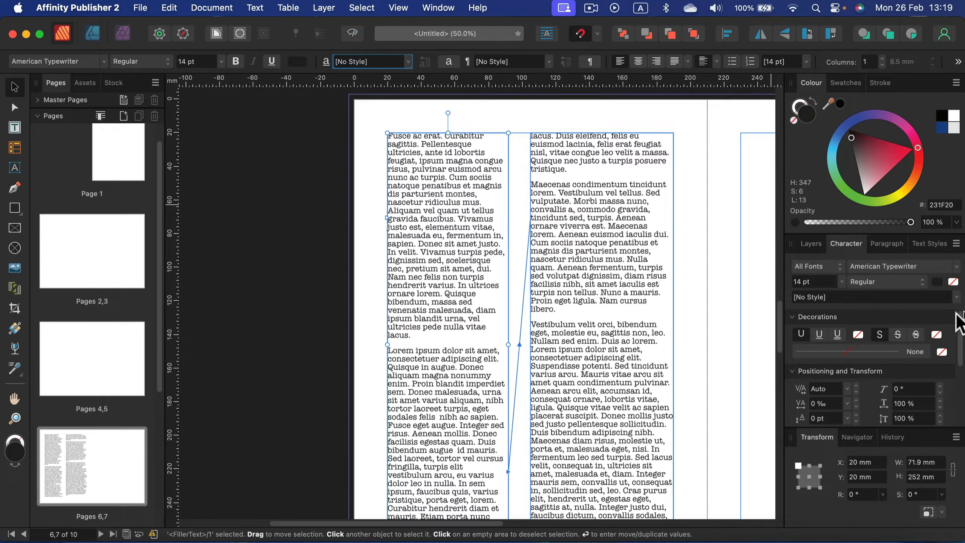
click(793, 317)
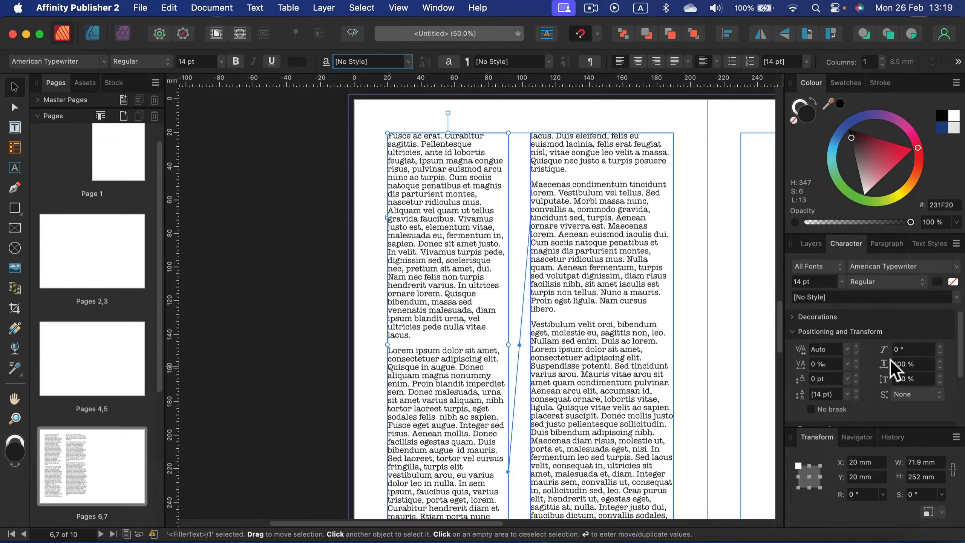
Try tightening the filler text's tracking to -15 ‰ and loosening it to 37 ‰
mouse_move(856, 375)
mouse_down()
mouse_move(858, 386)
mouse_move(857, 376)
mouse_up()
scroll(847, 365, down, 3)
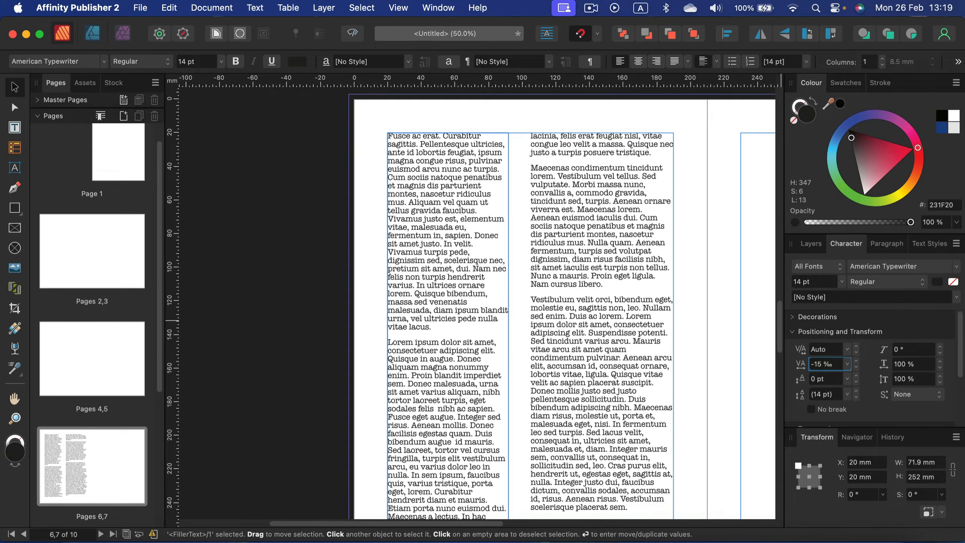
click(856, 360)
click(855, 361)
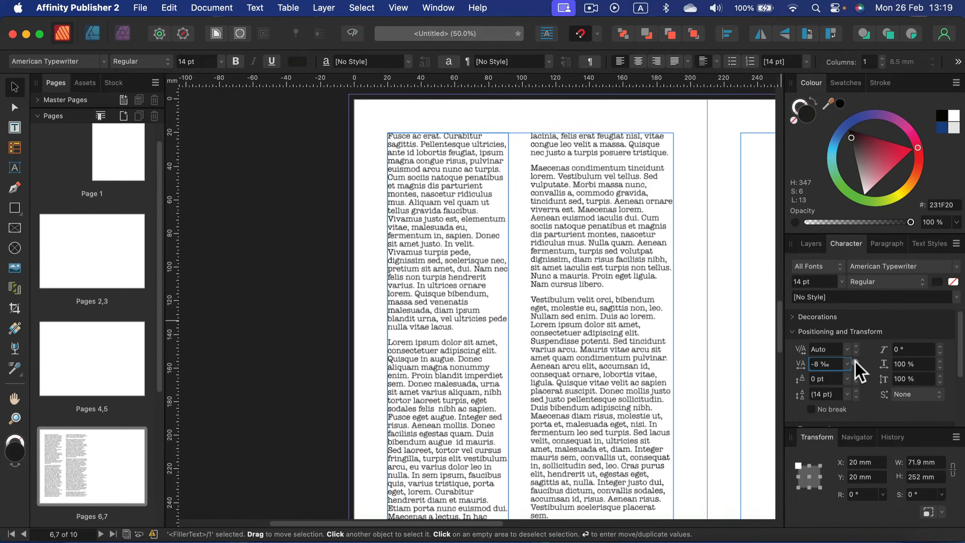
click(856, 360)
click(856, 360)
click(856, 361)
click(855, 361)
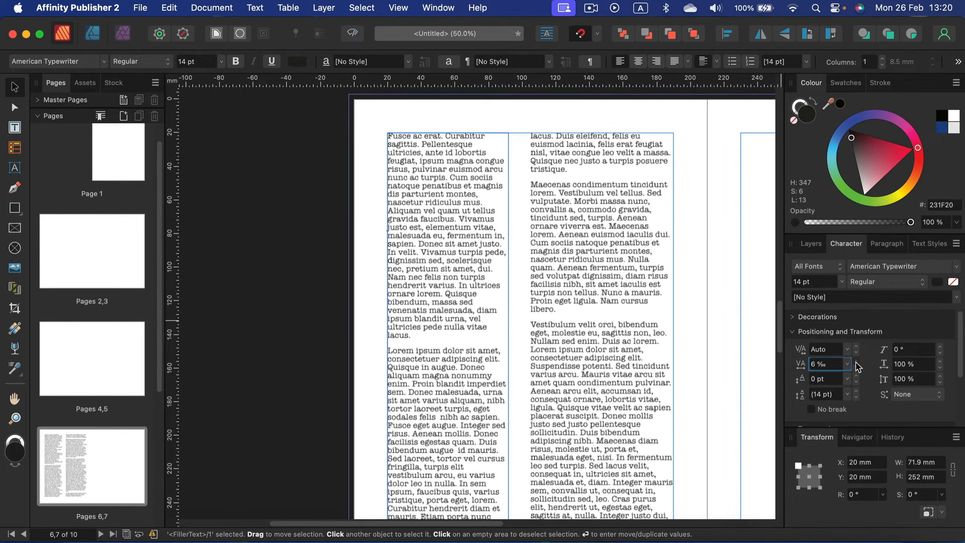
click(856, 361)
click(856, 361)
click(855, 361)
click(856, 362)
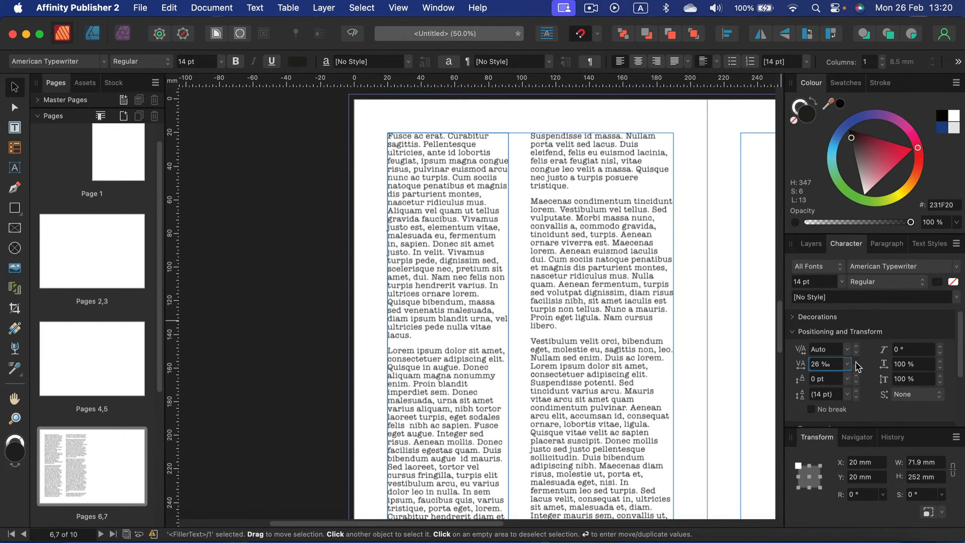
click(856, 362)
click(856, 361)
click(856, 361)
Reset the filler text's tracking to 0 ‰
click(828, 363)
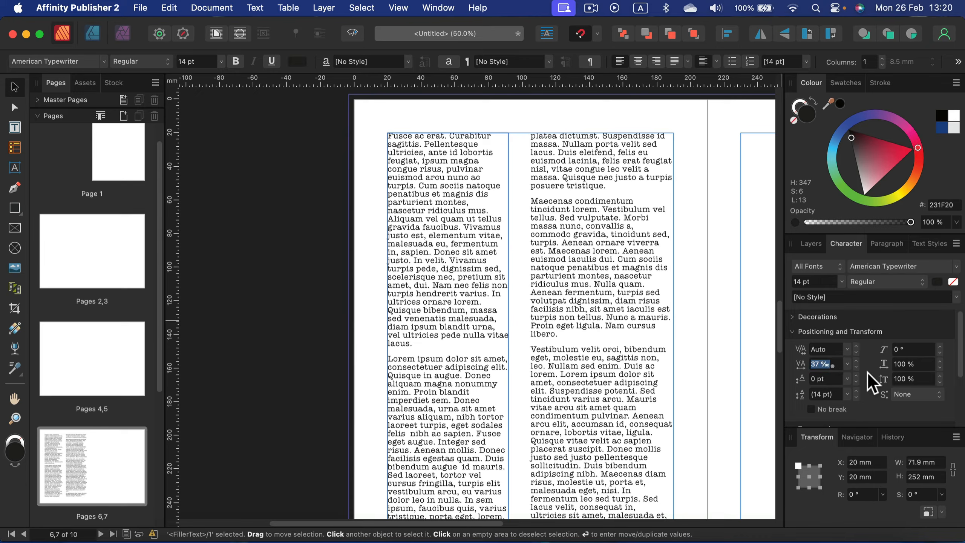
text(0)
key(Return)
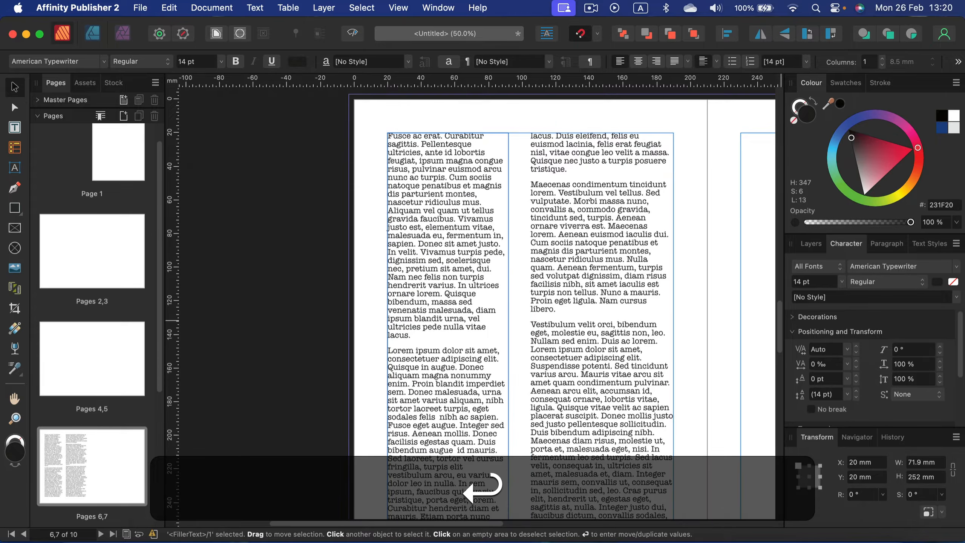
Examine the Typography, Language and Optical Alignment options among the character settings
click(793, 330)
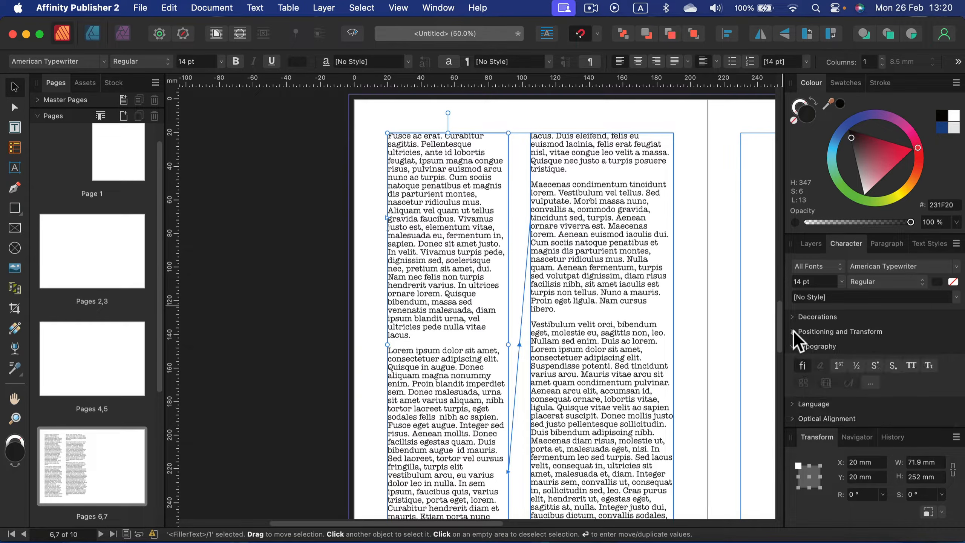
click(793, 349)
click(793, 359)
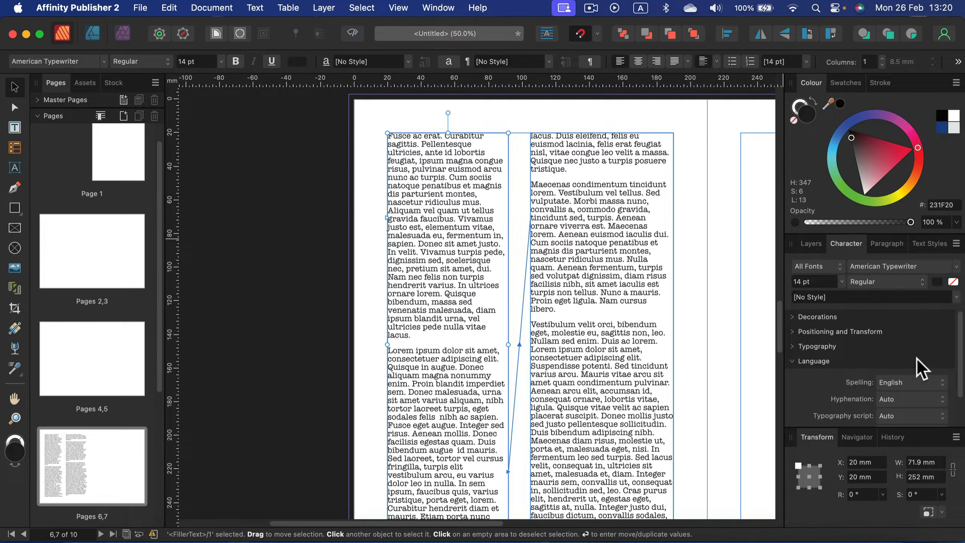
click(797, 363)
click(796, 375)
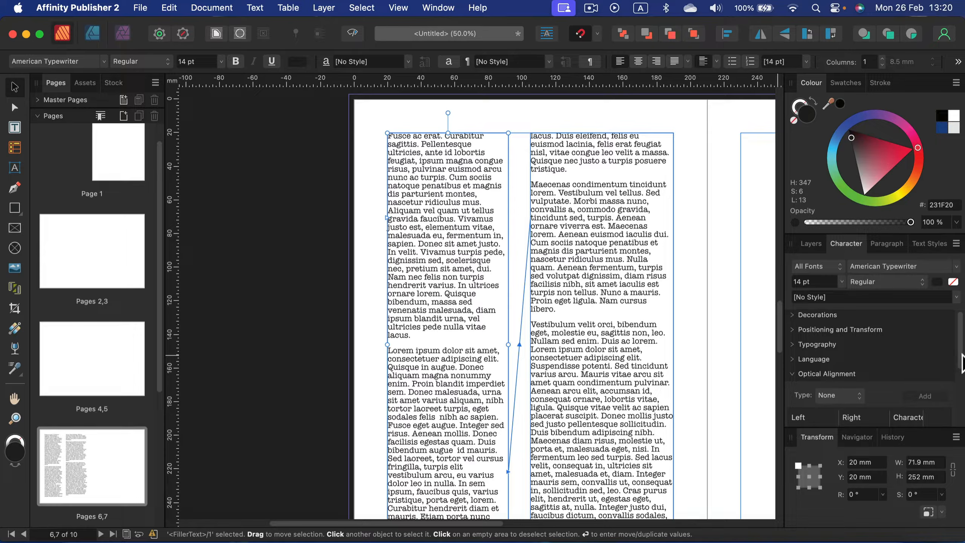
scroll(874, 361, down, 5)
scroll(873, 361, up, 3)
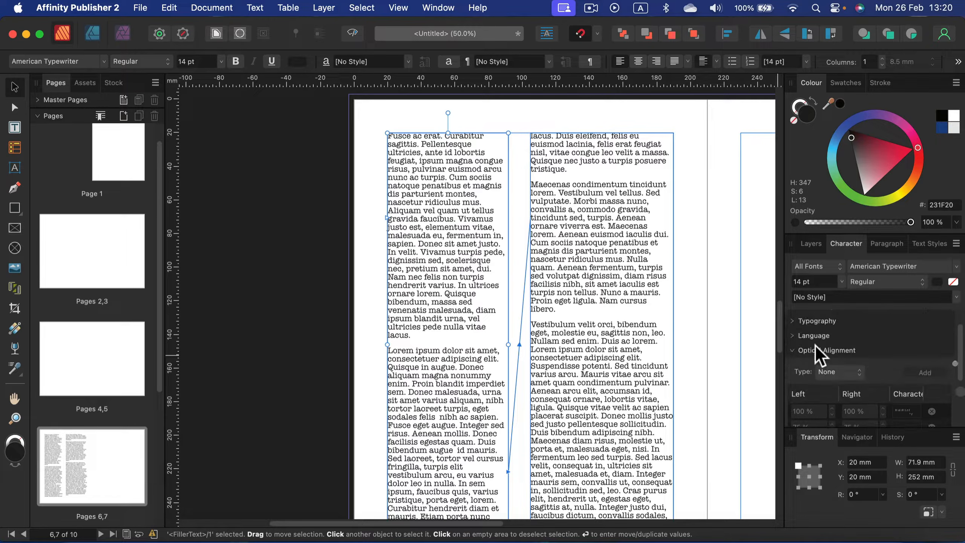
click(799, 351)
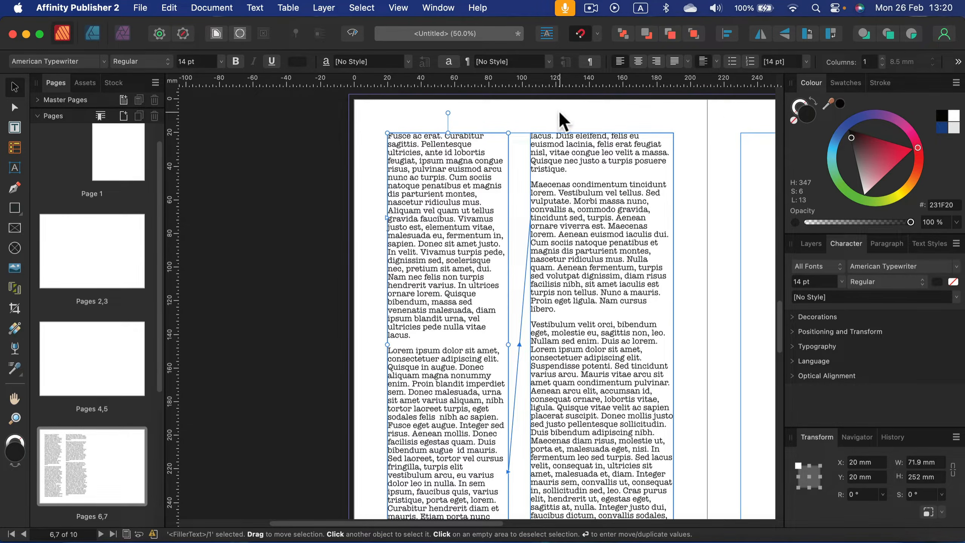
Split the first text frame into two columns
click(550, 119)
click(473, 189)
click(883, 57)
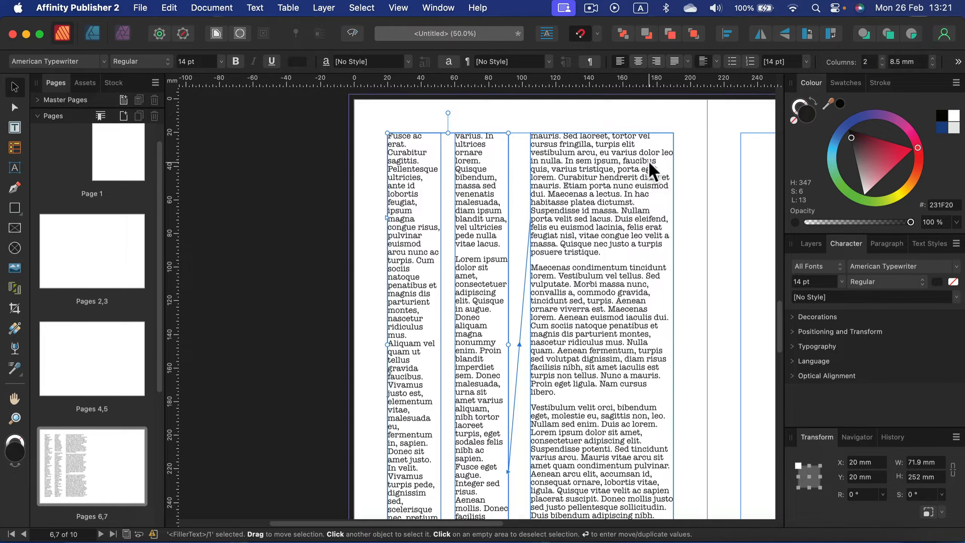
scroll(469, 326, down, 5)
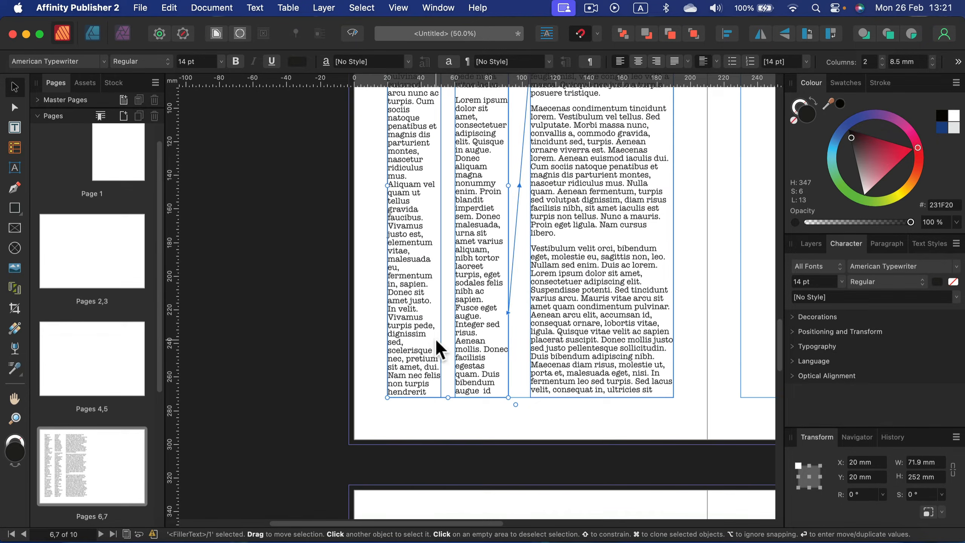
Convert the two-column filler text frame to curves
scroll(416, 154, up, 3)
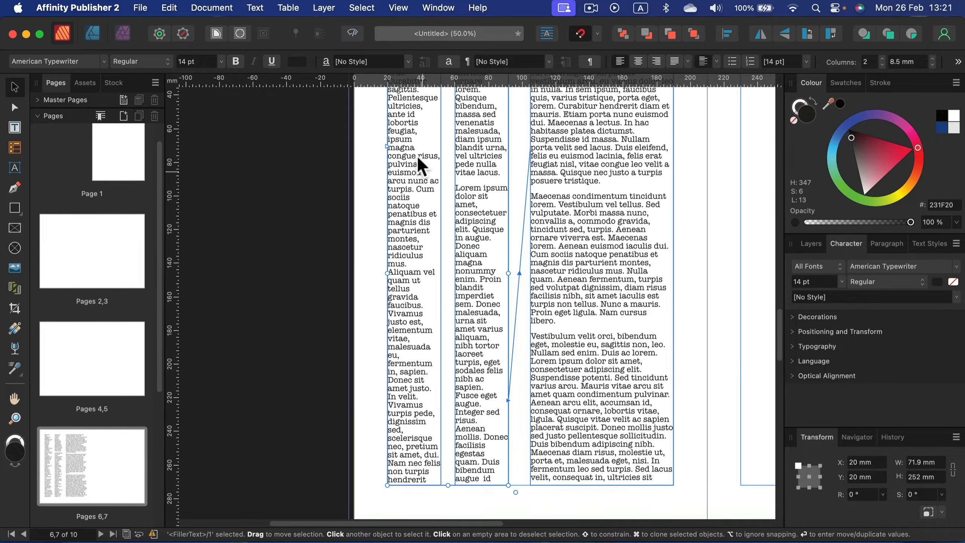
click(358, 175)
click(437, 195)
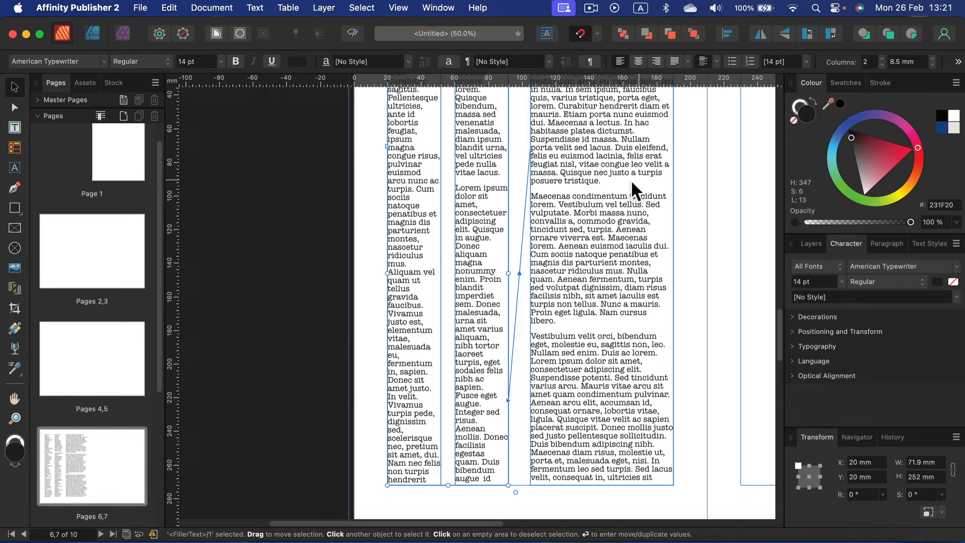
click(958, 61)
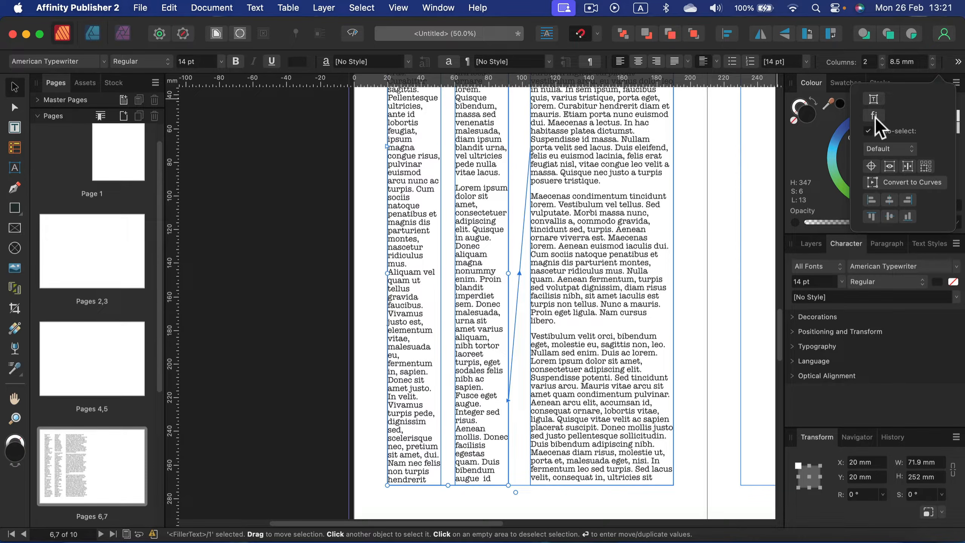
click(895, 182)
Examine the converted letter outlines on the page and their curve group in the layer list
scroll(537, 249, up, 5)
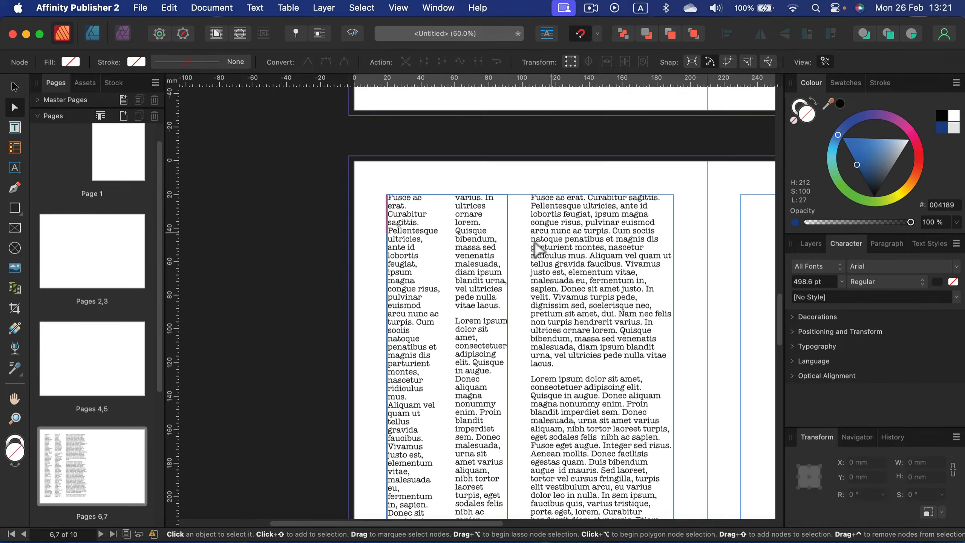
scroll(471, 228, down, 5)
click(480, 186)
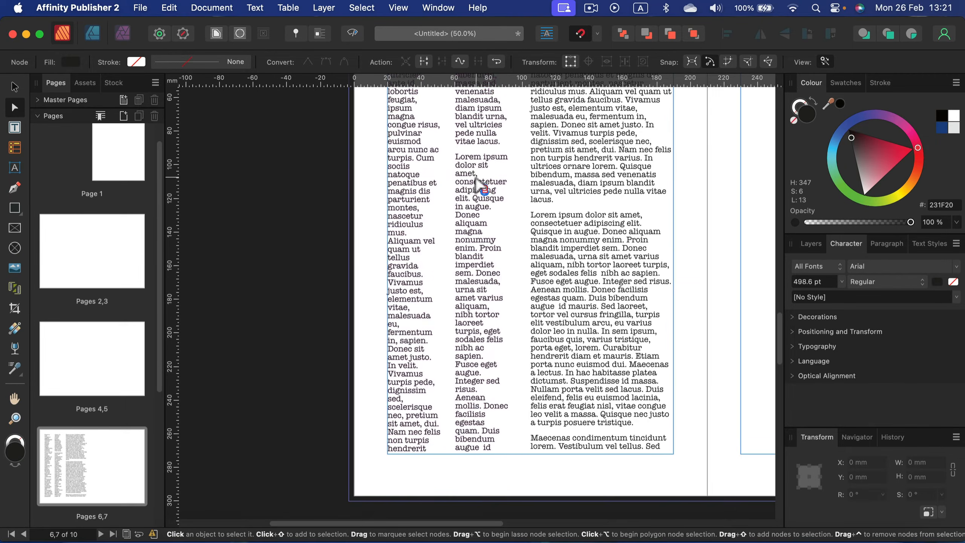
click(811, 244)
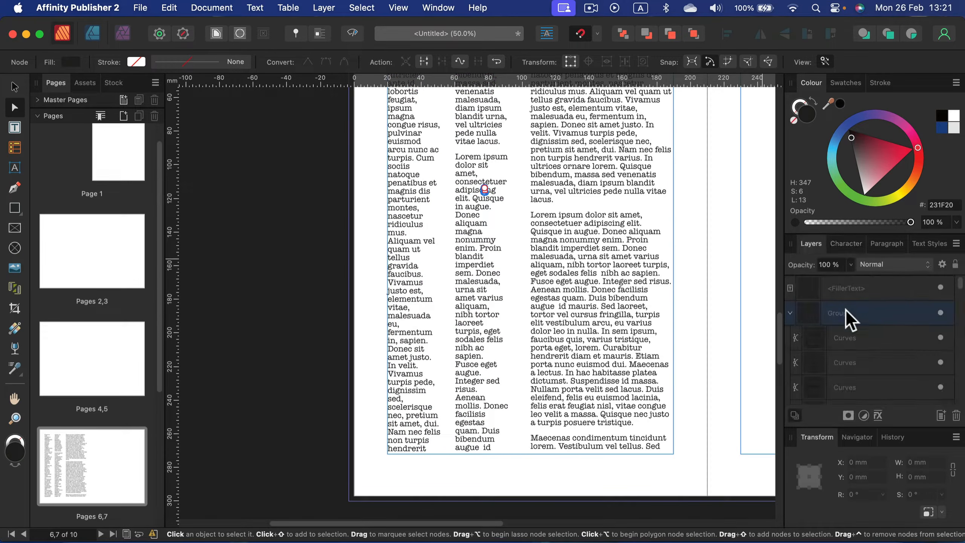
click(790, 313)
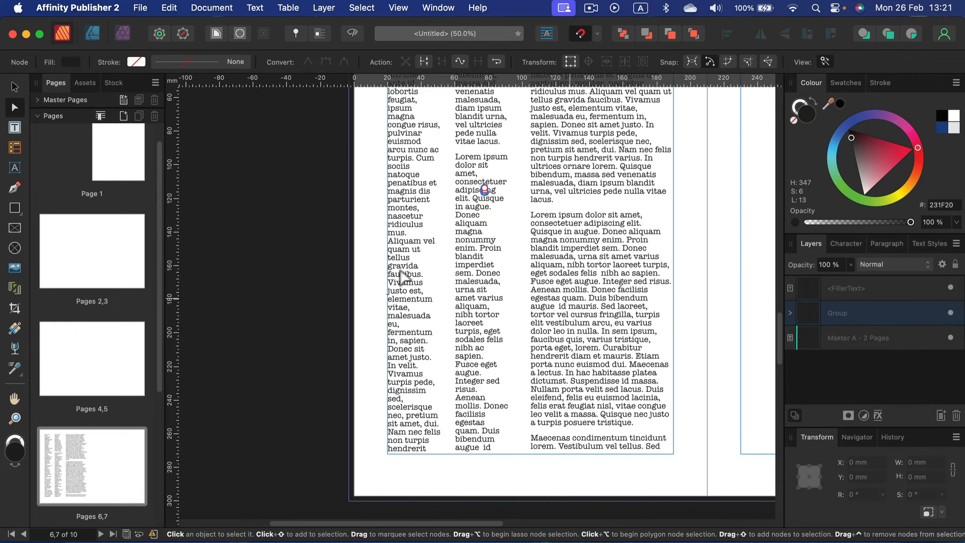
scroll(460, 304, up, 5)
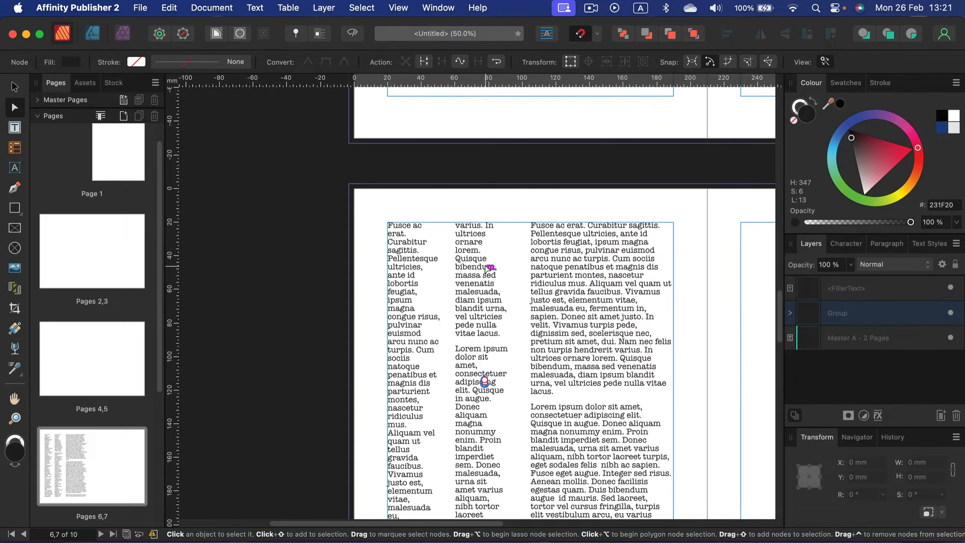
Undo the conversion to curves and reselect the two-column text frame
key(super+z)
key(super+z)
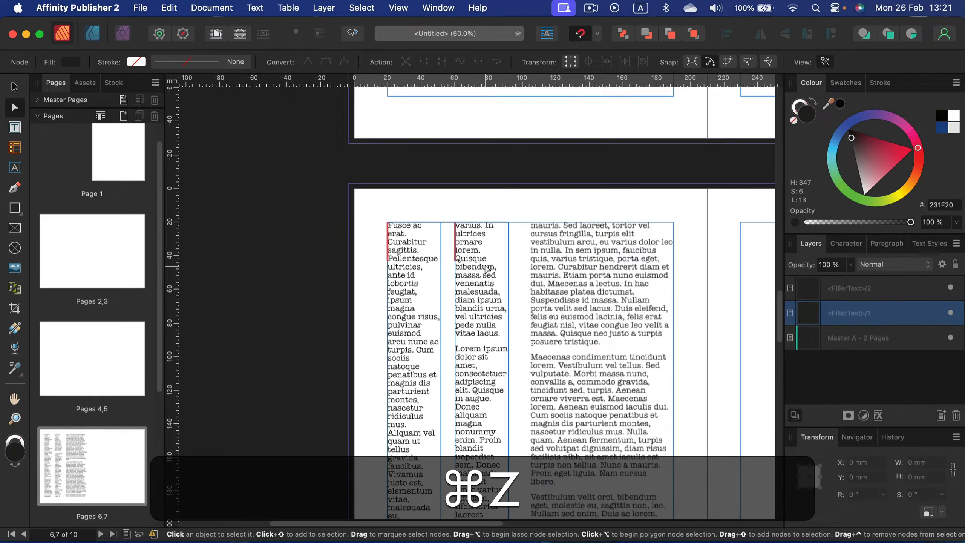
click(585, 232)
double_click(468, 272)
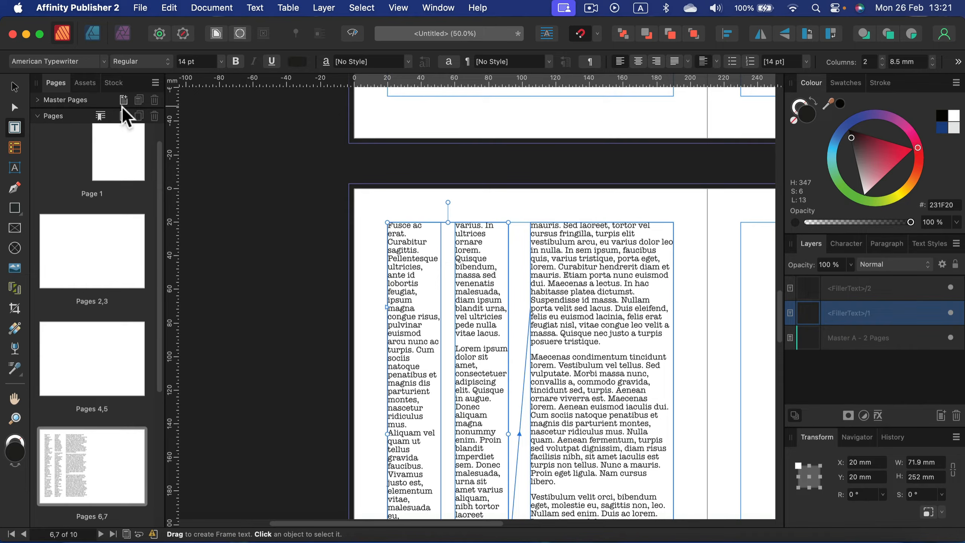
Draw a table about 126 × 75 mm near the top of page 7
click(15, 88)
click(490, 162)
drag(689, 222, 293, 168)
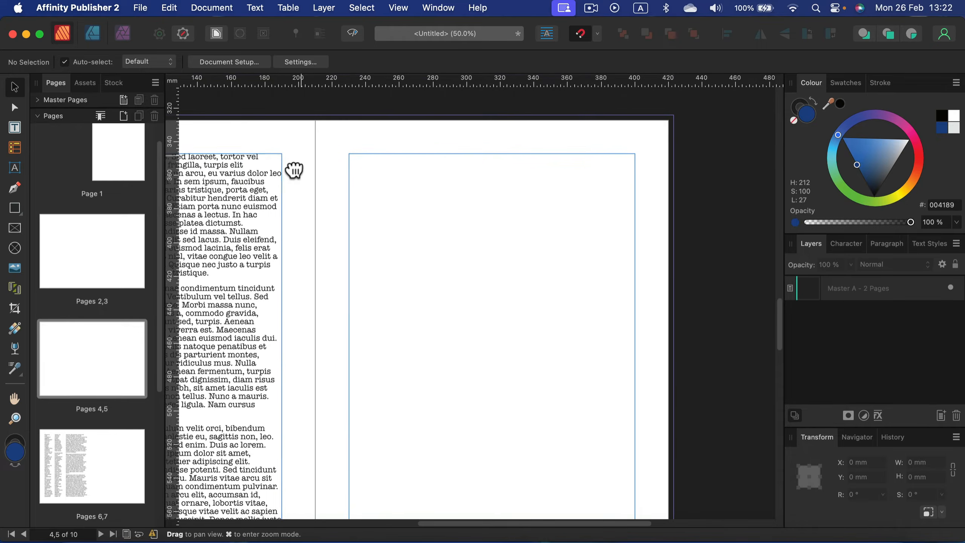
click(17, 148)
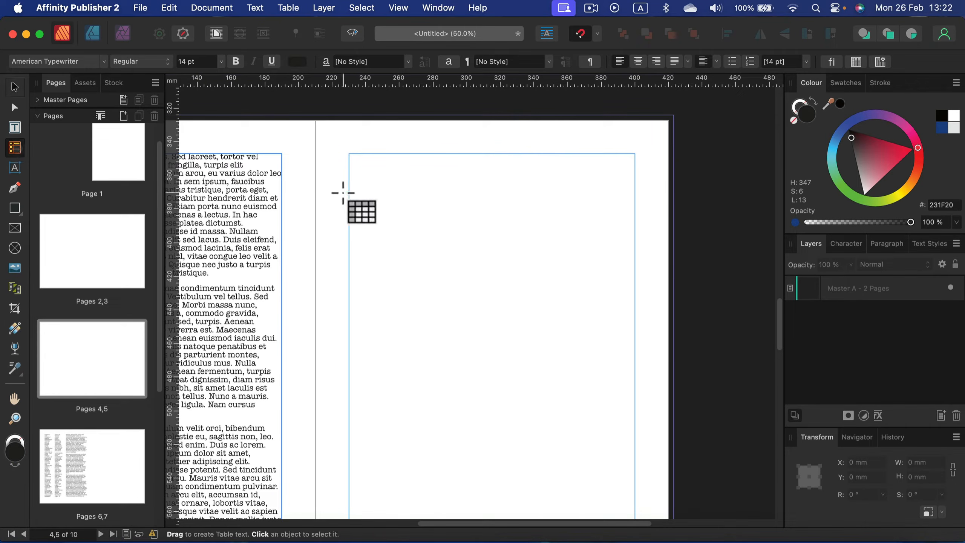
drag(385, 194, 597, 320)
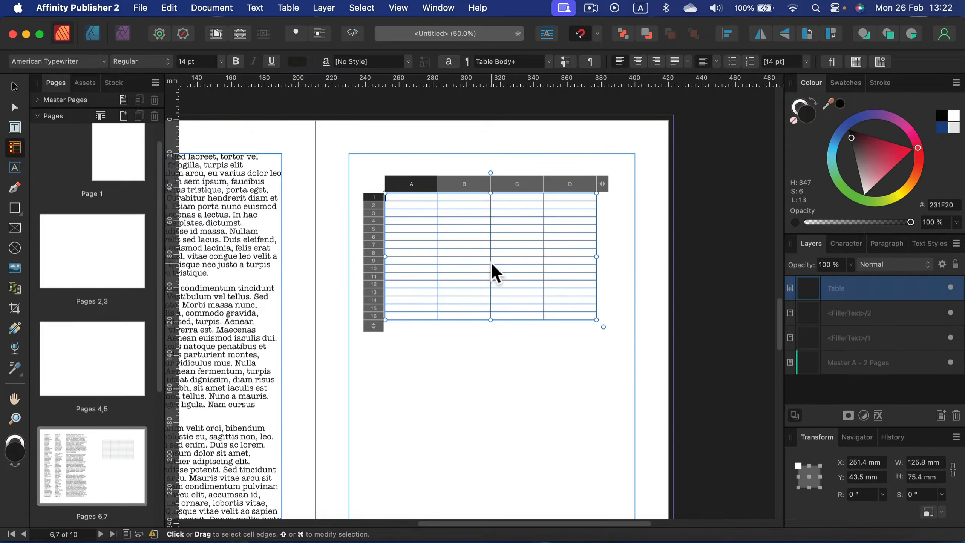
Reduce the table to three columns and extend it to 21 rows
drag(603, 184, 513, 183)
drag(372, 327, 372, 363)
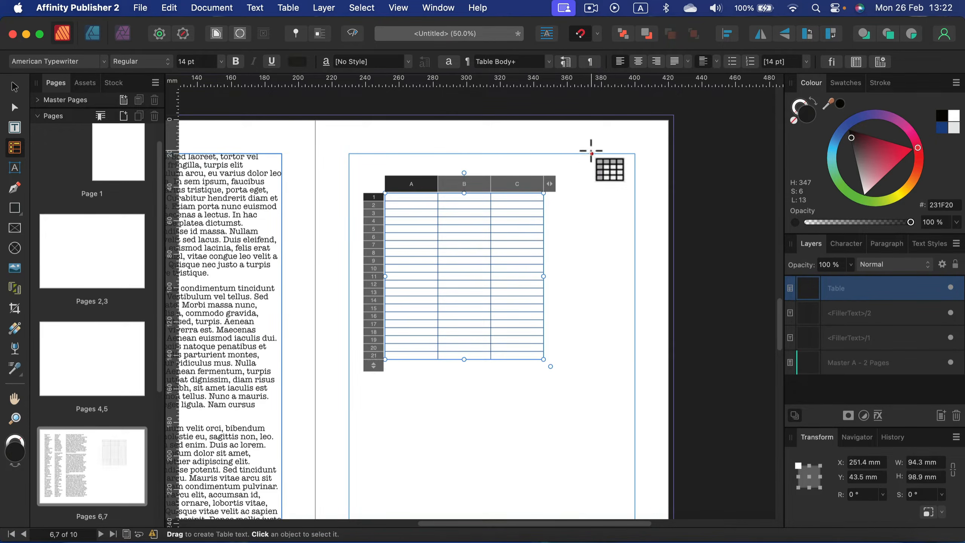
mouse_move(549, 183)
mouse_down()
mouse_move(619, 190)
mouse_move(555, 199)
mouse_up()
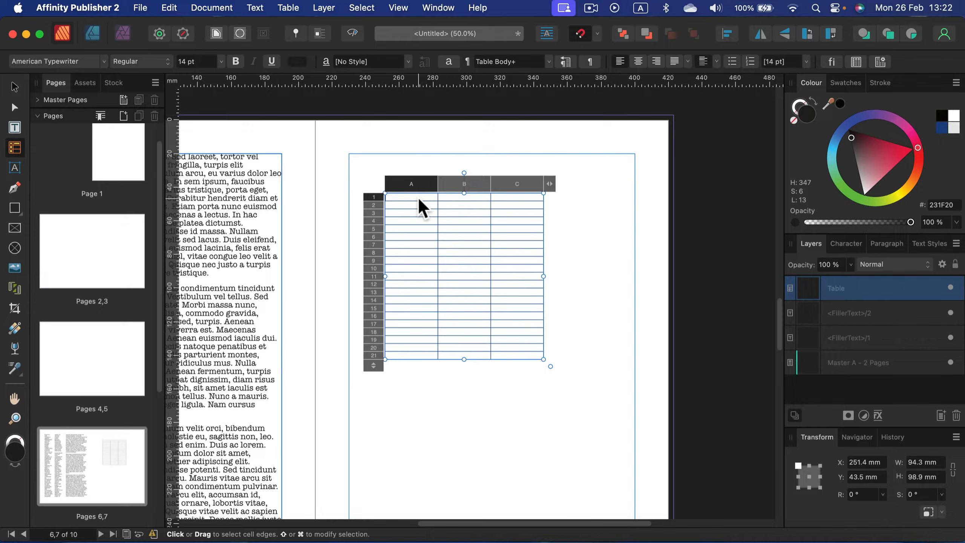
Open the table settings and fill the table's frame with pale green, hex A5FFE8
click(855, 60)
drag(857, 60, 703, 225)
drag(721, 283, 760, 381)
key(super+z)
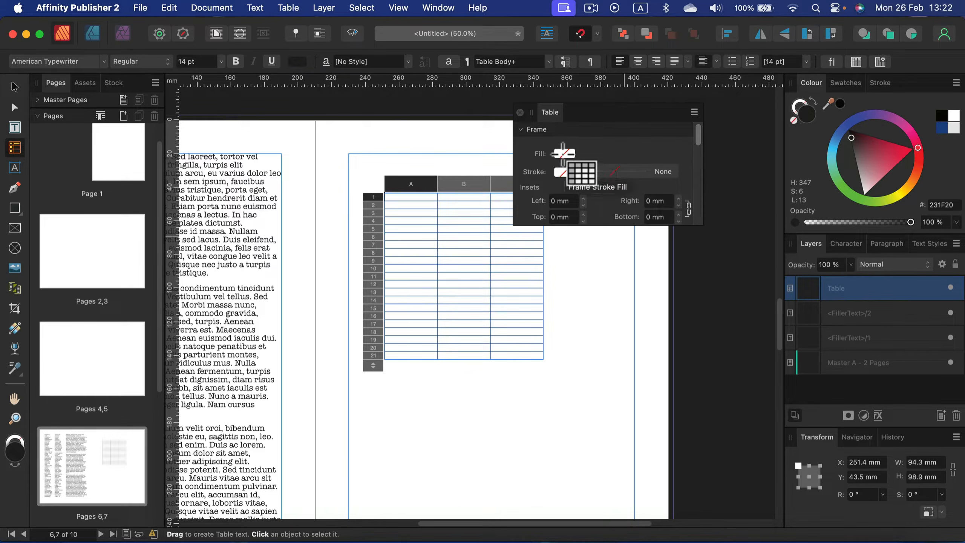
click(565, 153)
drag(639, 253, 606, 270)
mouse_move(597, 279)
mouse_down()
mouse_move(587, 305)
mouse_move(634, 228)
mouse_up()
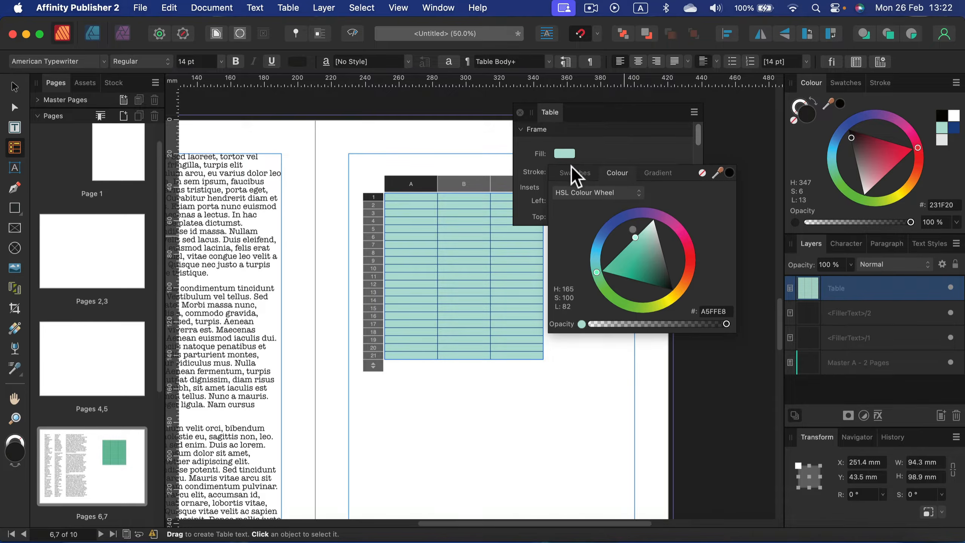
Fill cell A1 of the table with light grey
click(630, 124)
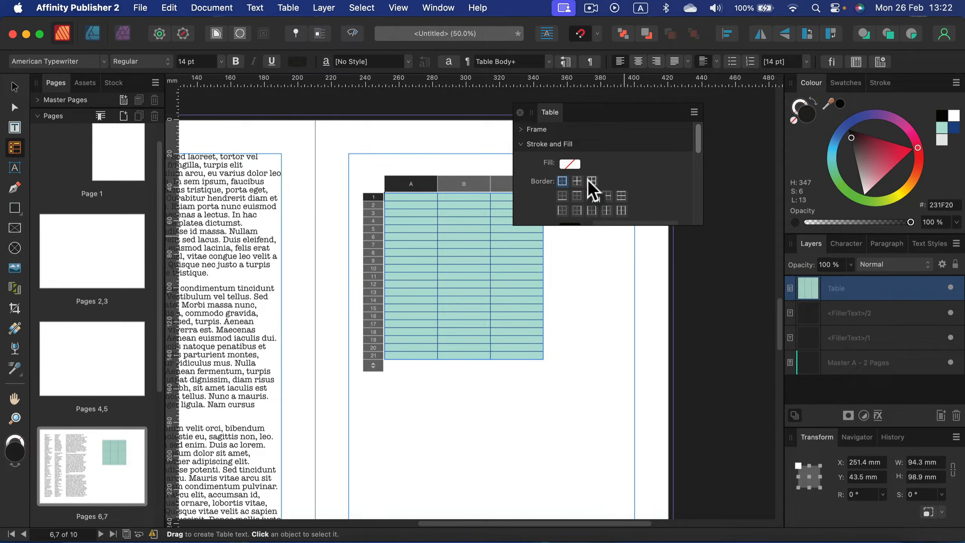
click(570, 163)
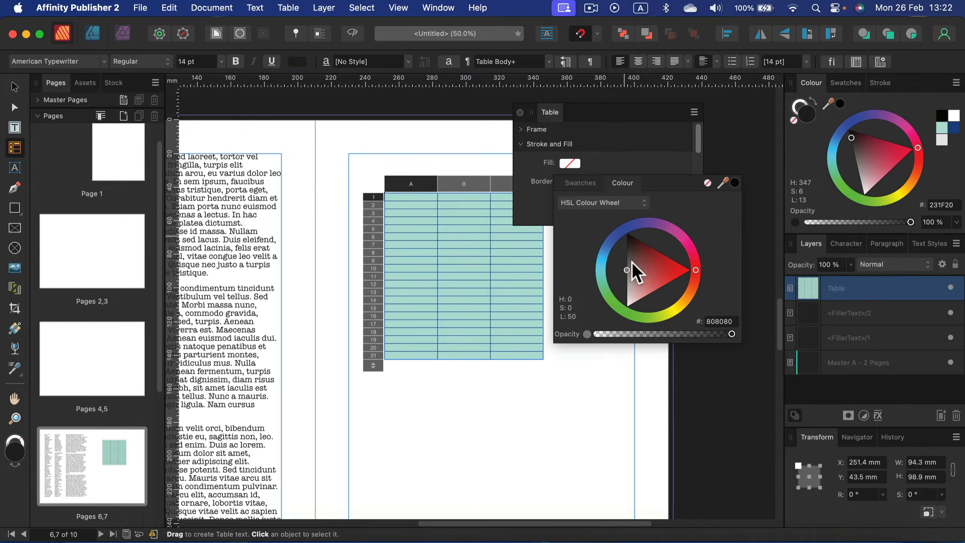
drag(632, 261, 596, 302)
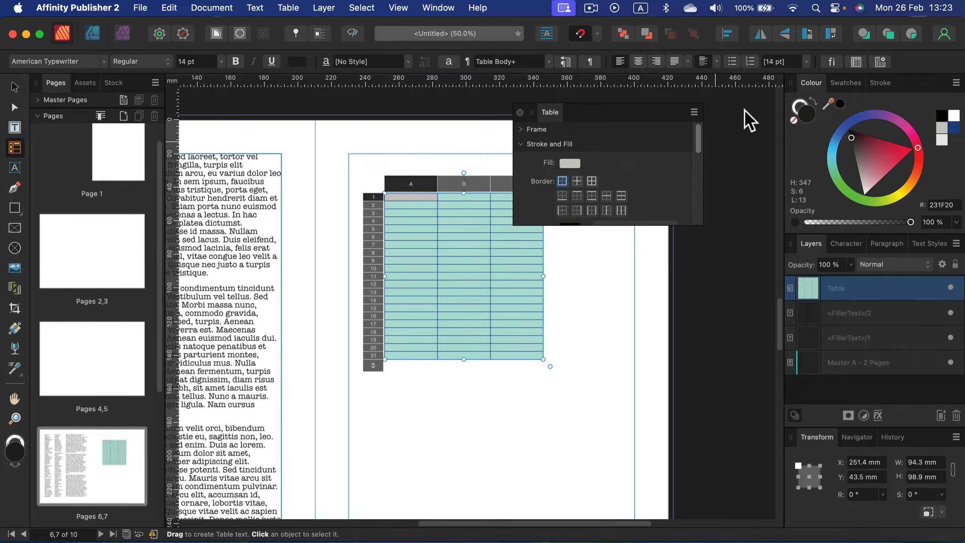
Examine the Default table format's options and the commands for saving, importing and creating table formats, finishing with the table deselected
click(880, 63)
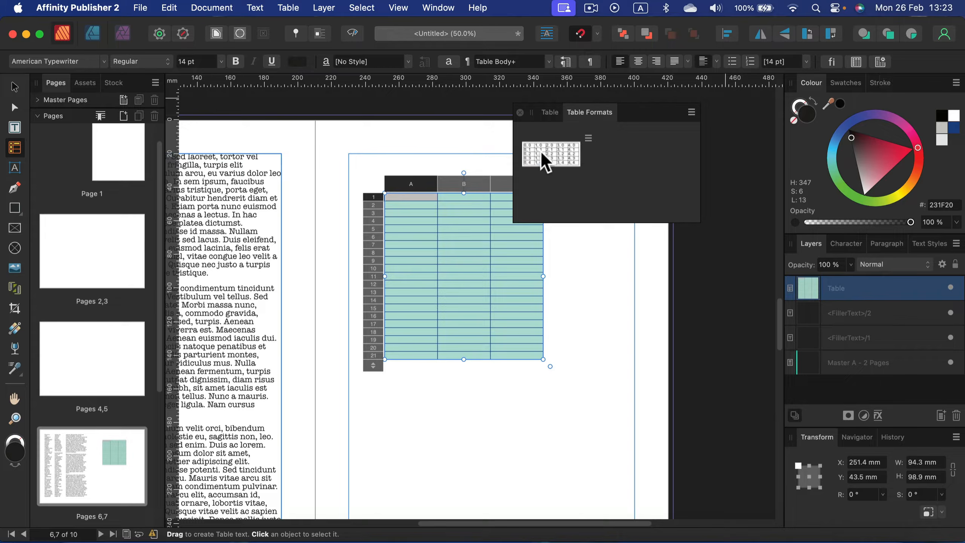
click(589, 136)
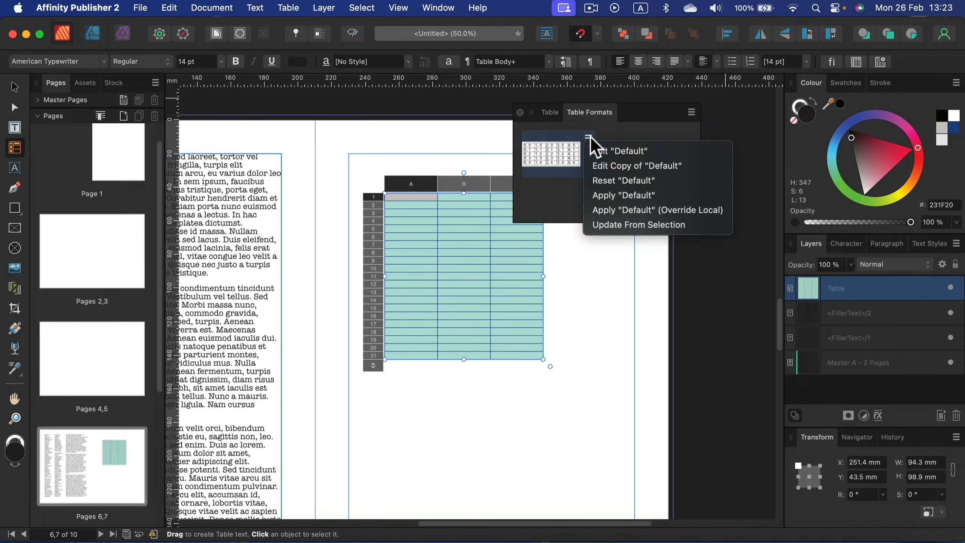
click(652, 131)
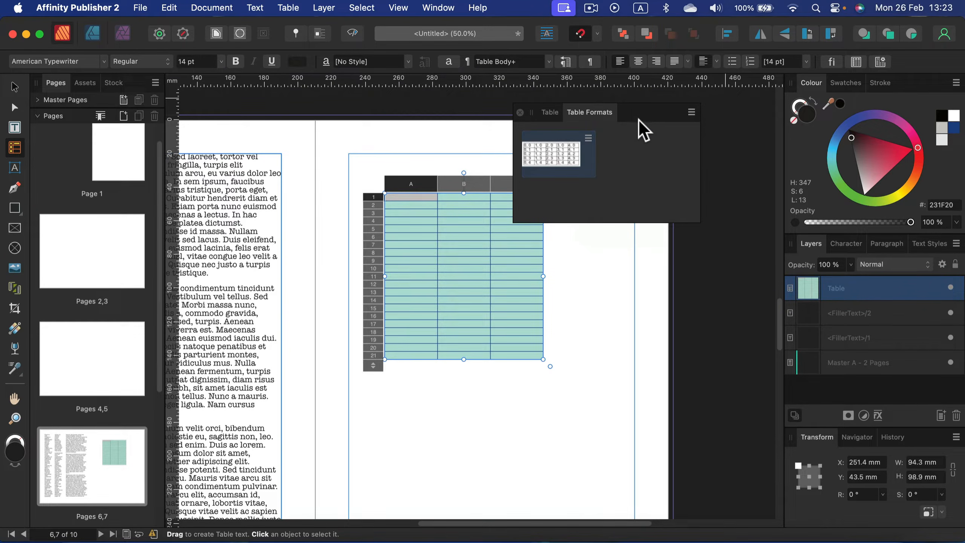
click(588, 137)
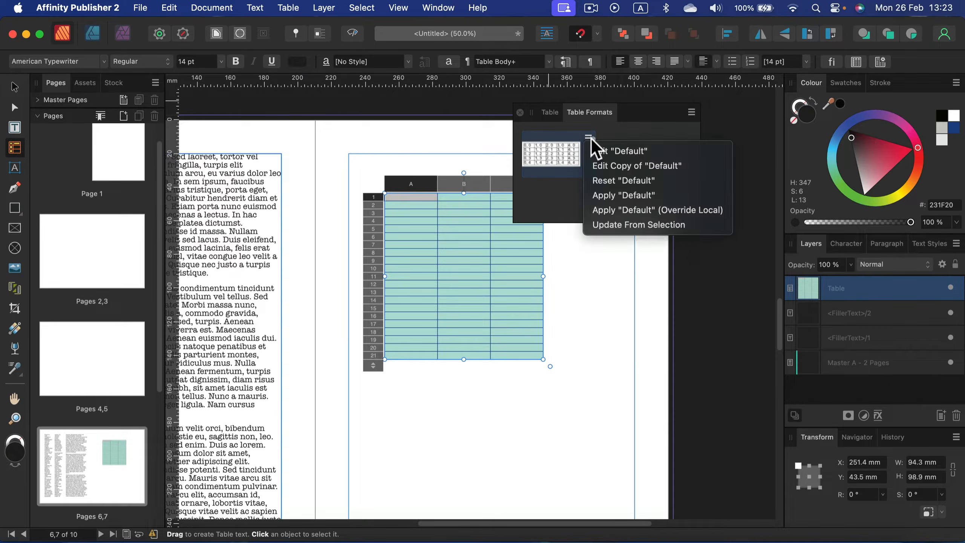
click(629, 129)
click(690, 112)
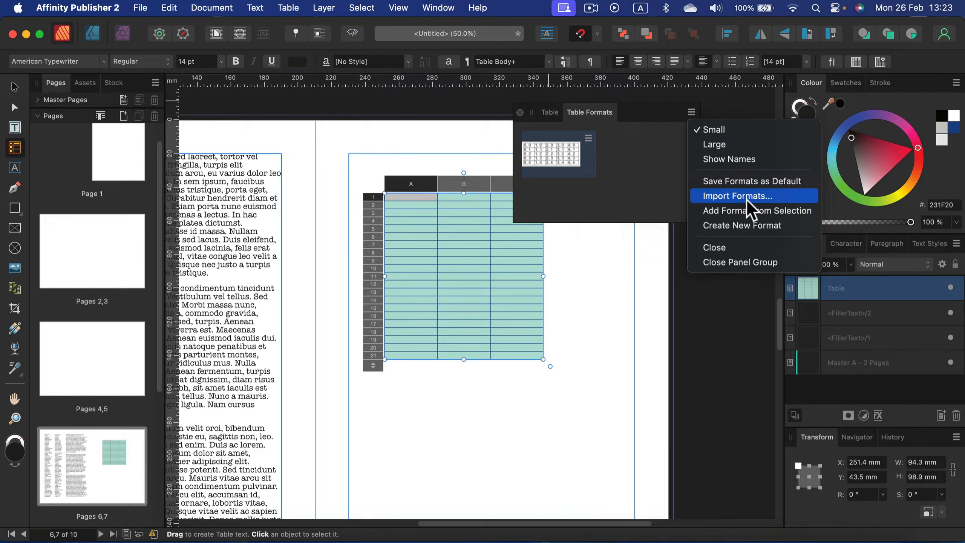
click(647, 178)
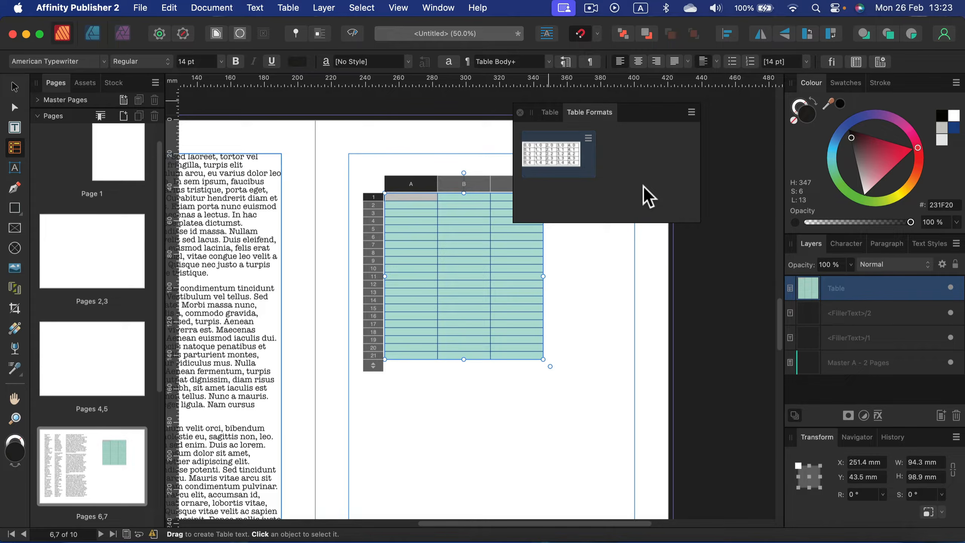
click(691, 112)
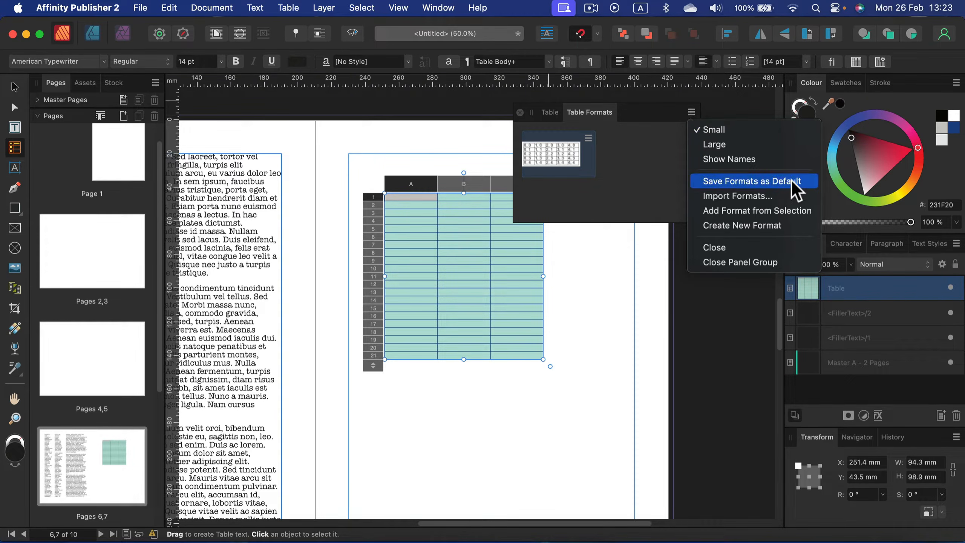
click(649, 175)
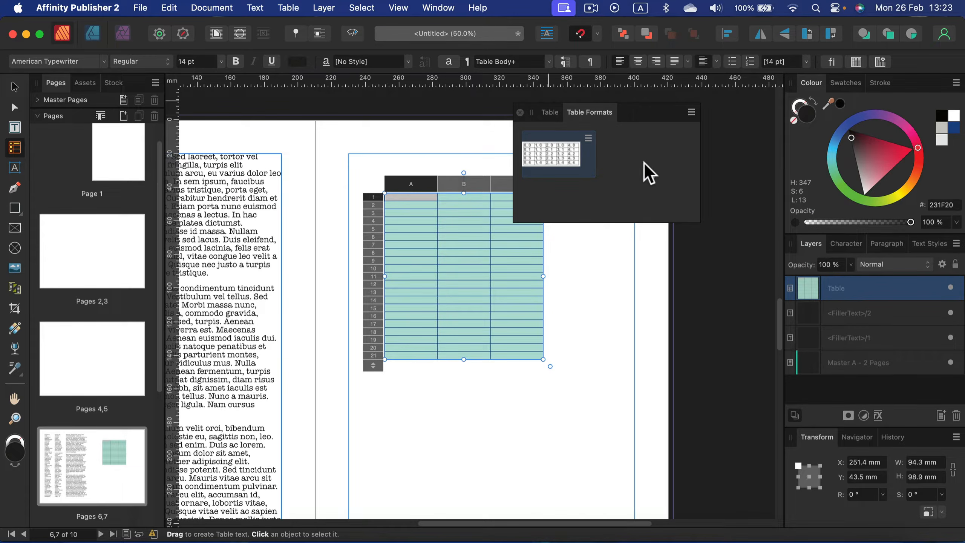
click(521, 112)
click(14, 92)
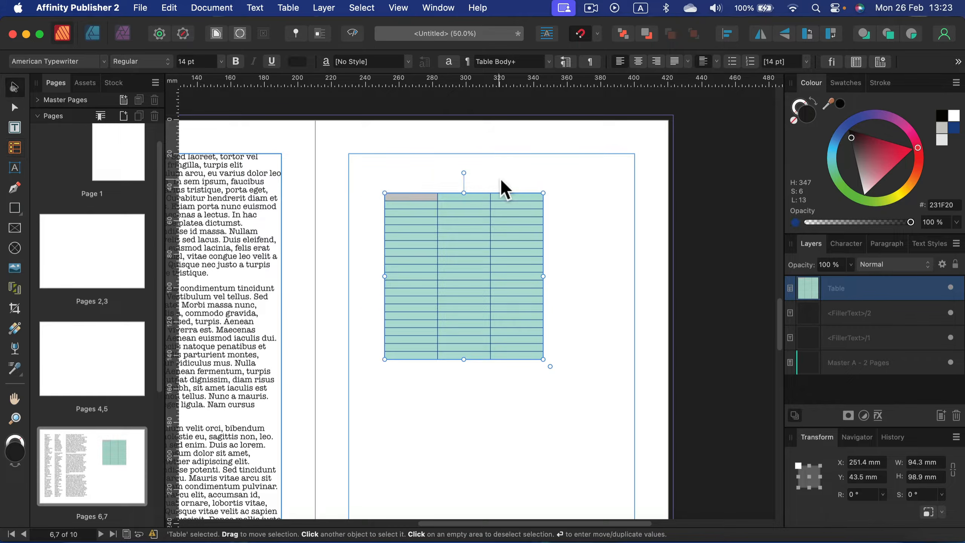
click(569, 207)
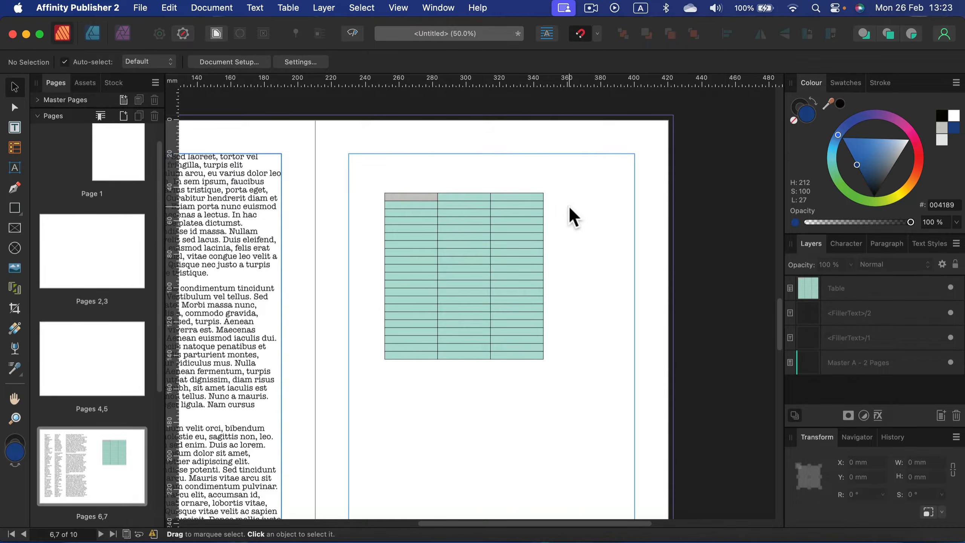
Add the artistic text "asdasd" below the table on page 7
click(15, 170)
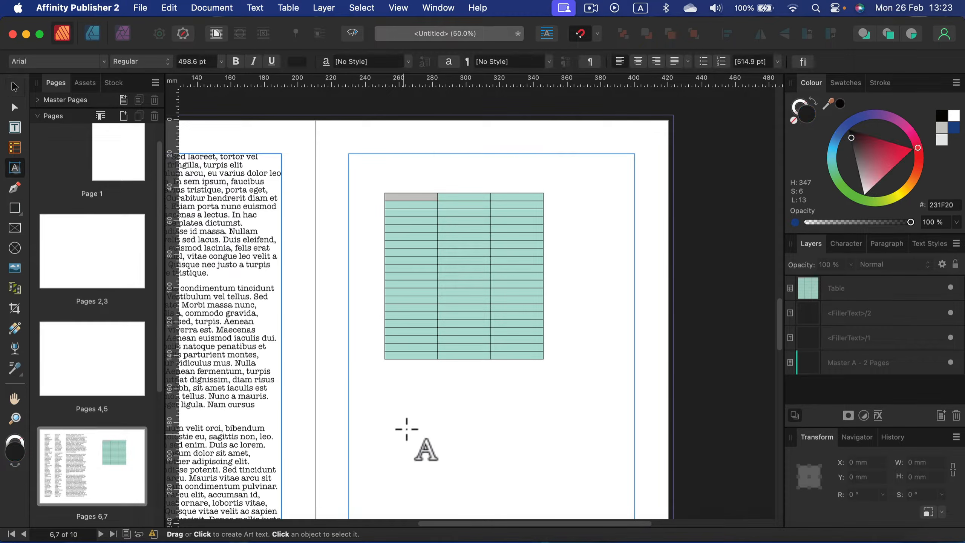
click(411, 396)
text(asdasd)
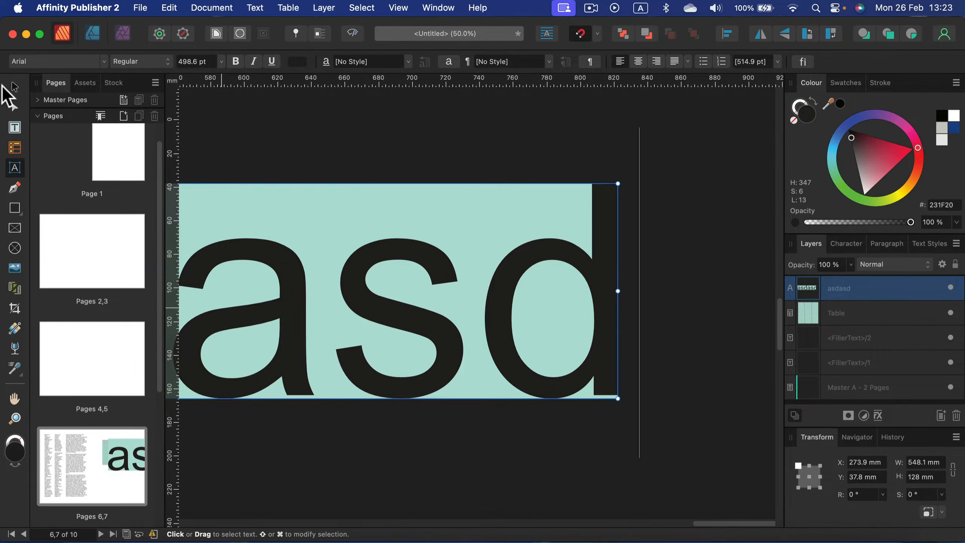
Set the size of the artistic text "asdasd" to 96 pt
key(super+a)
click(211, 64)
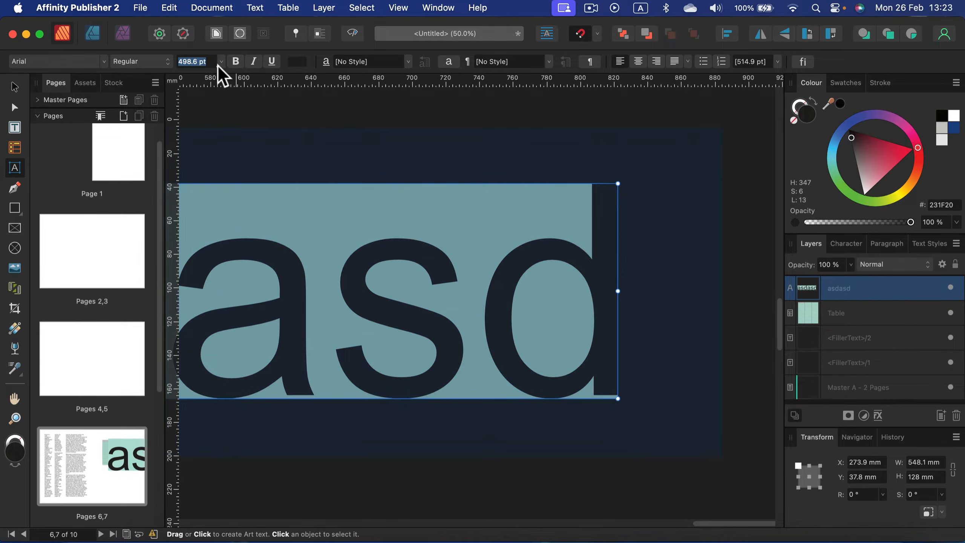
click(221, 62)
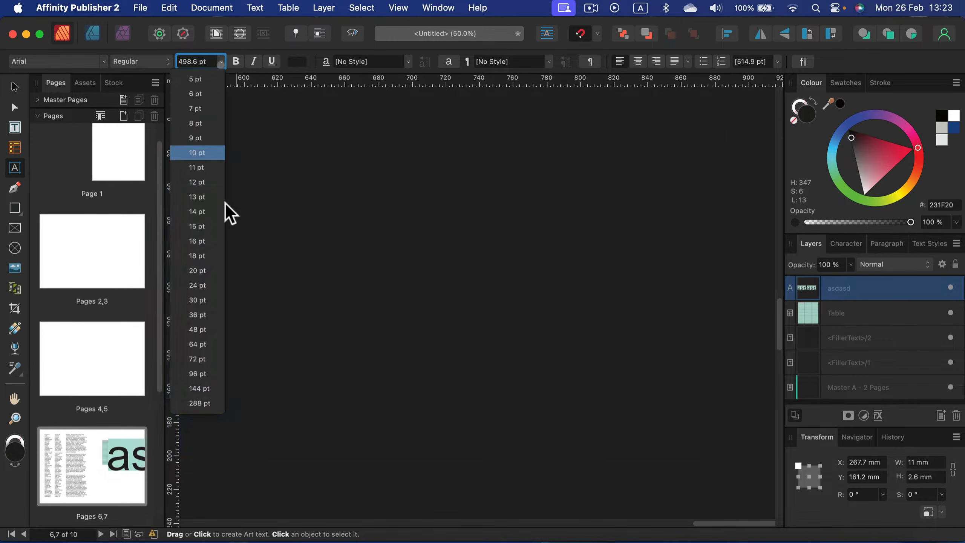
click(205, 374)
click(15, 87)
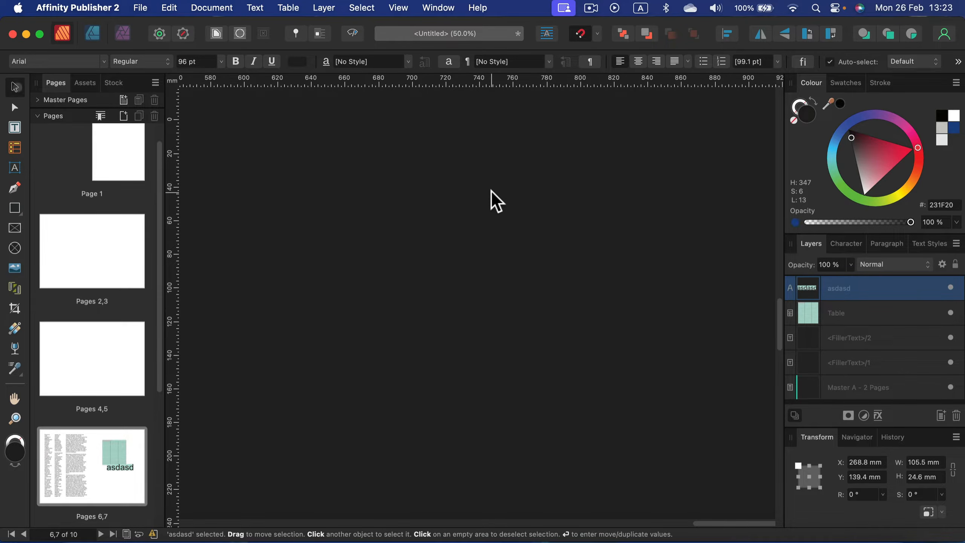
Move the artistic text "asdasd" clear of the table's bottom edge, to about X 251.4 mm, Y 162.1 mm
click(492, 191)
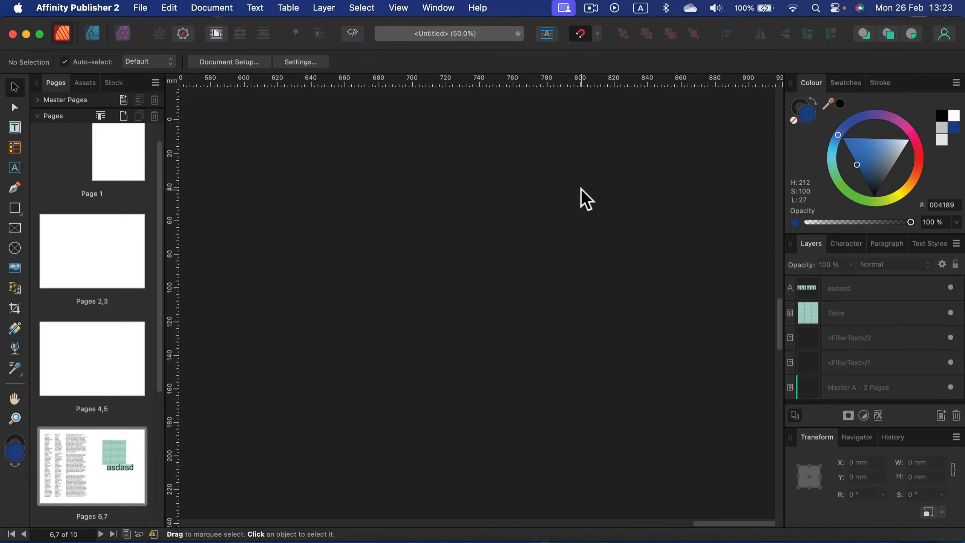
key(super+0)
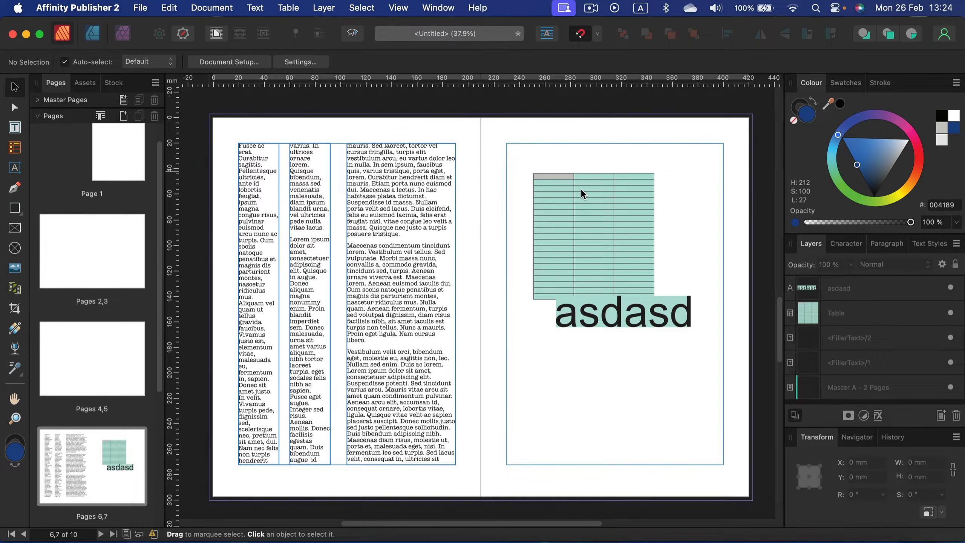
click(650, 323)
drag(657, 318, 634, 347)
Select all the letters of the artistic text "asdasd" for editing, finishing with nothing selected
double_click(588, 348)
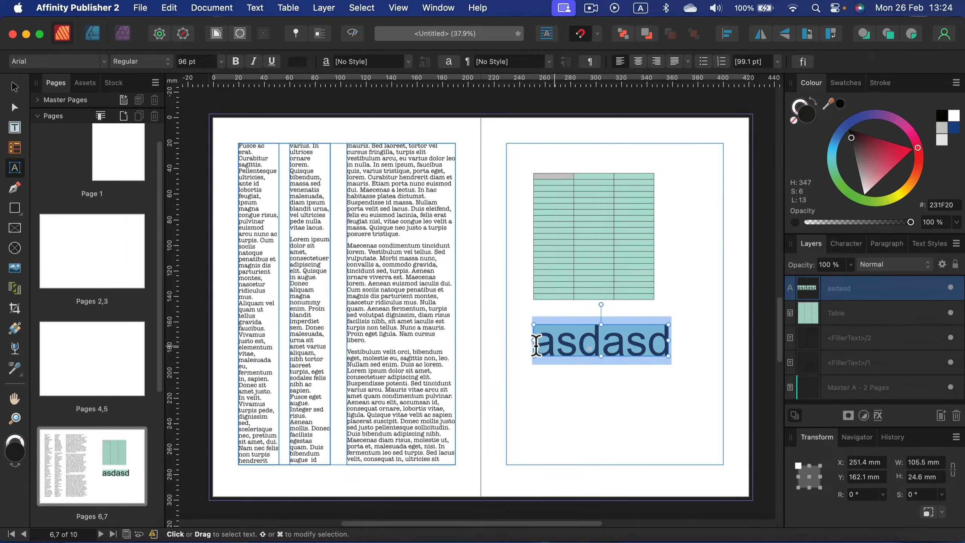
click(556, 341)
drag(535, 345, 683, 345)
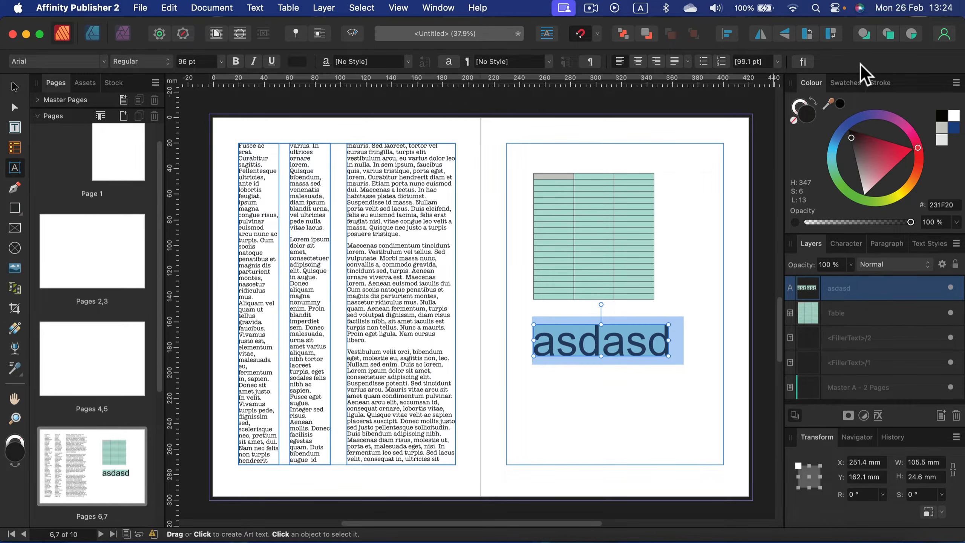
click(13, 88)
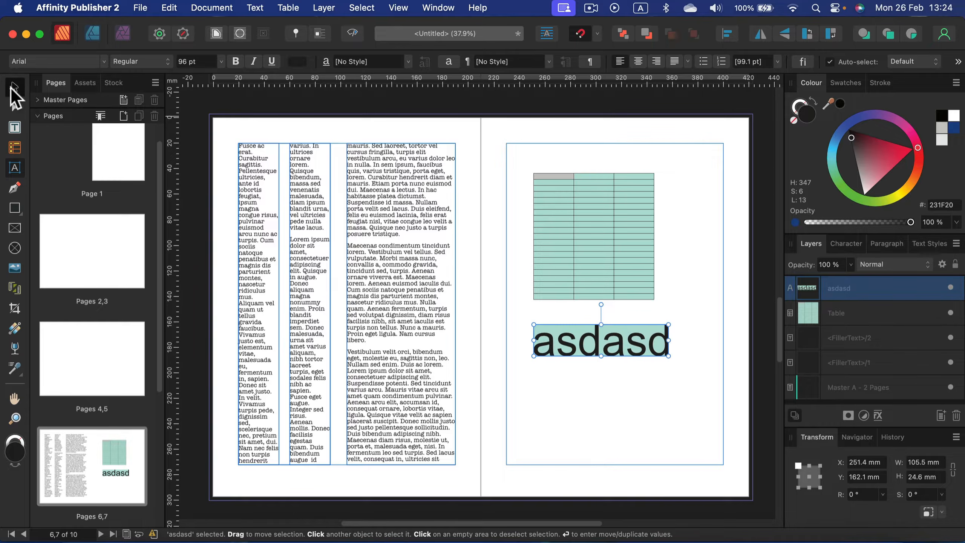
click(548, 157)
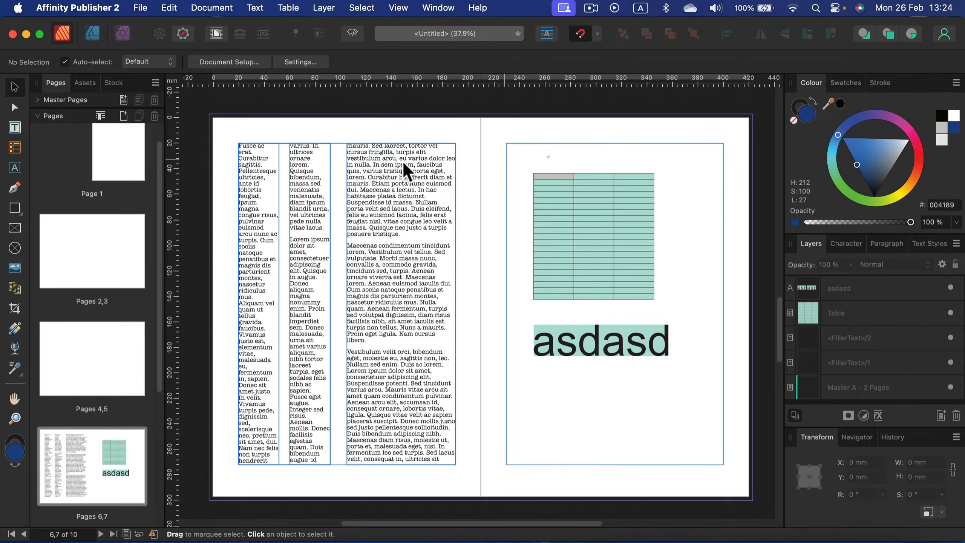
Draw a closed freeform shape with the Pen tool below "asdasd", with a curved upper edge and a jagged, straight-sided lower edge
click(15, 188)
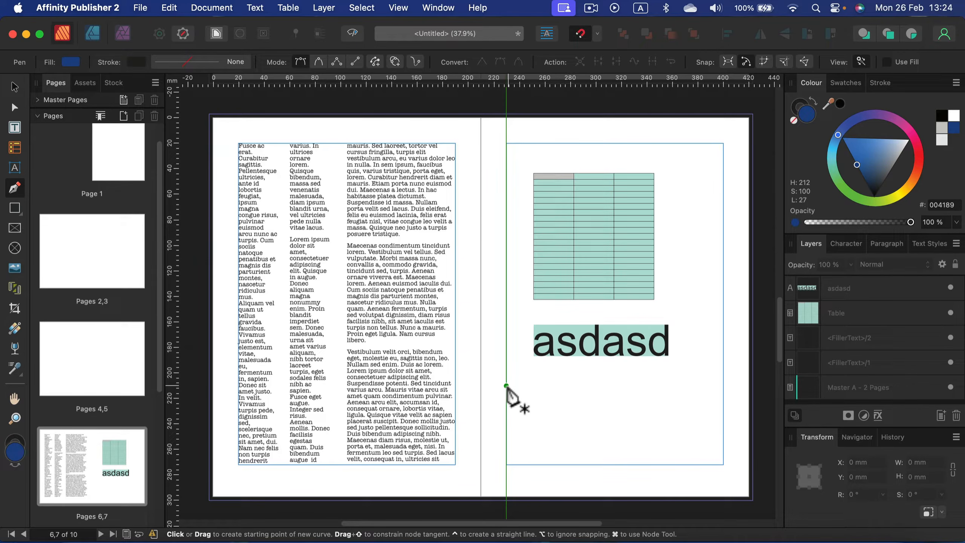
scroll(574, 378, down, 3)
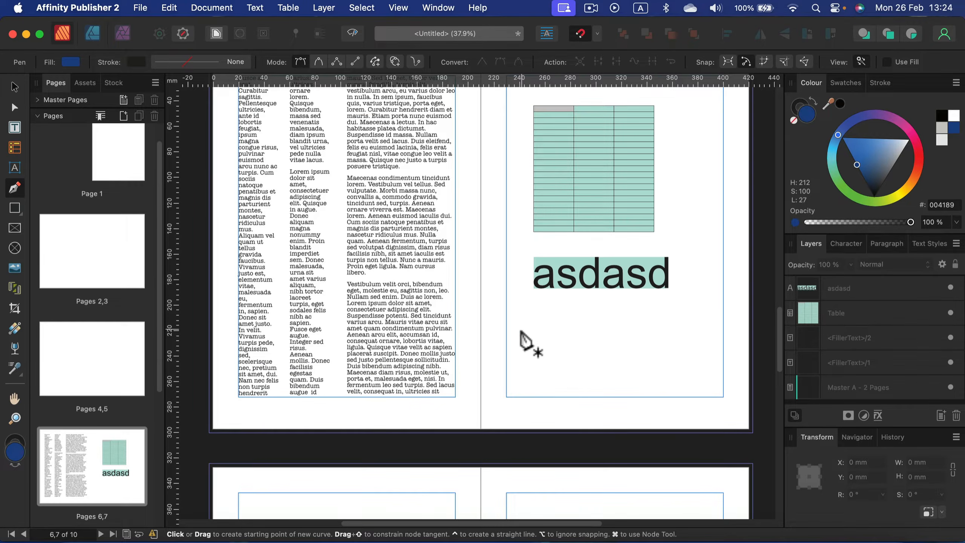
drag(522, 329, 543, 311)
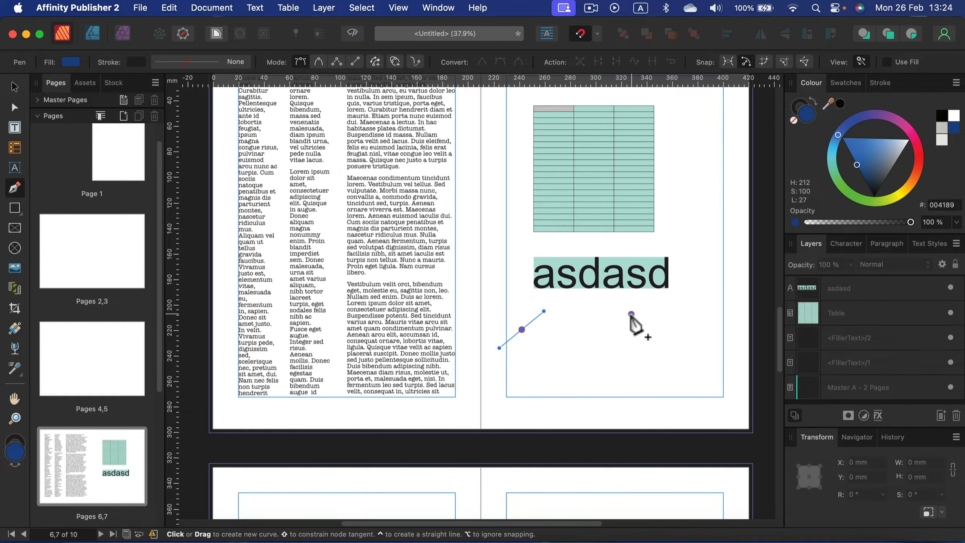
drag(631, 314, 693, 234)
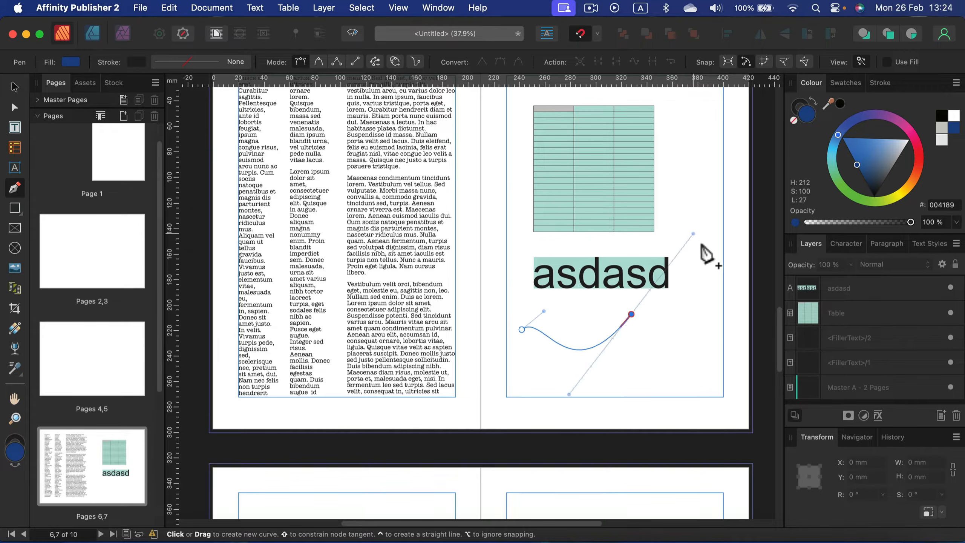
drag(700, 353, 654, 366)
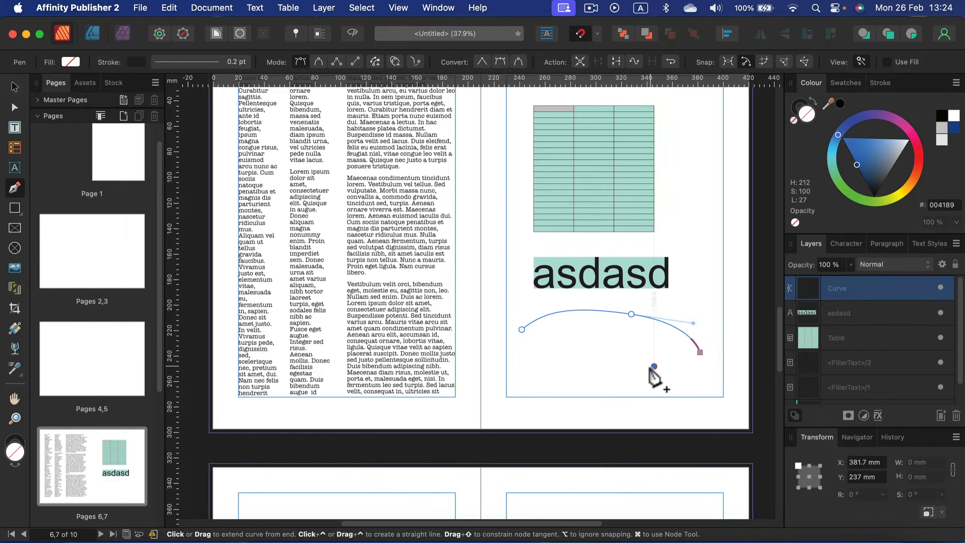
click(589, 397)
click(588, 357)
drag(556, 371, 506, 389)
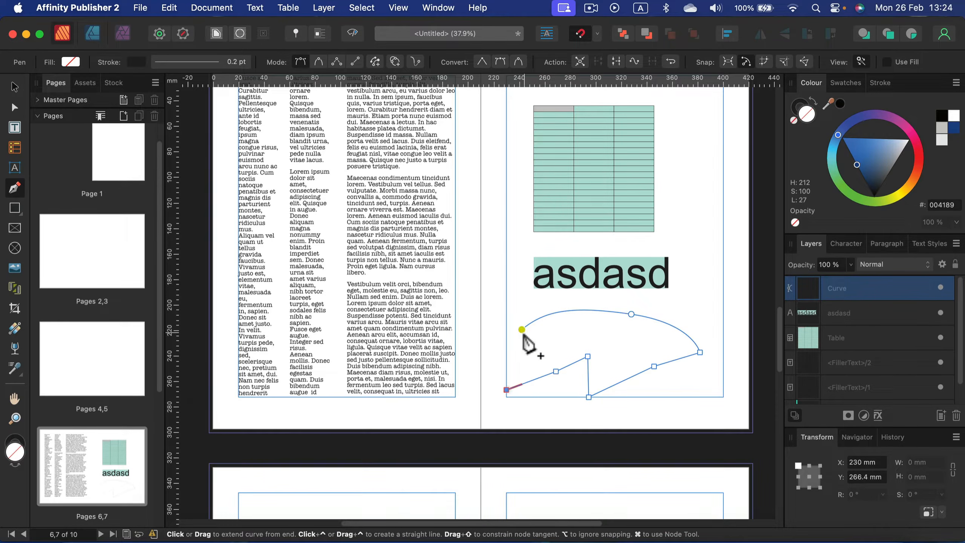
drag(521, 330, 545, 305)
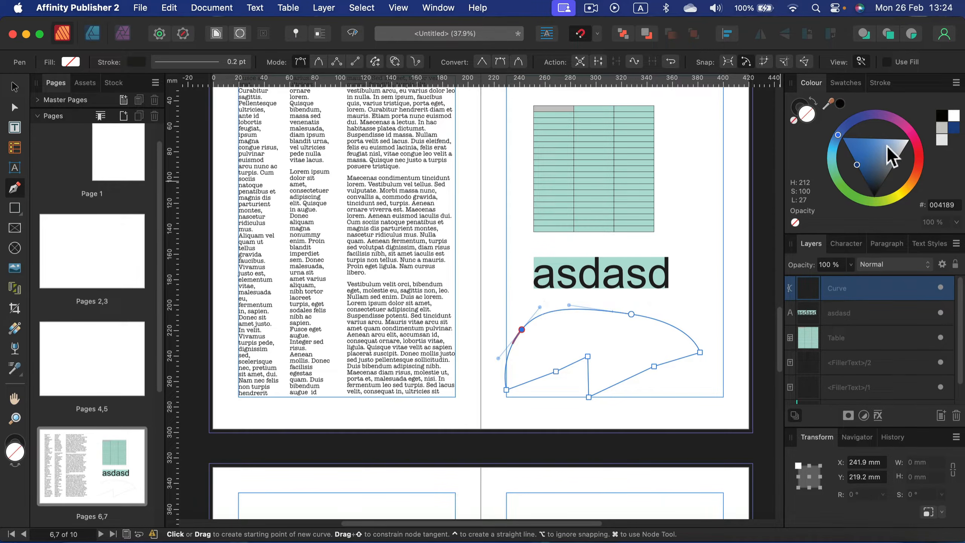
Fill the closed pen shape with blue 006BE2 and deselect it
drag(891, 156, 839, 152)
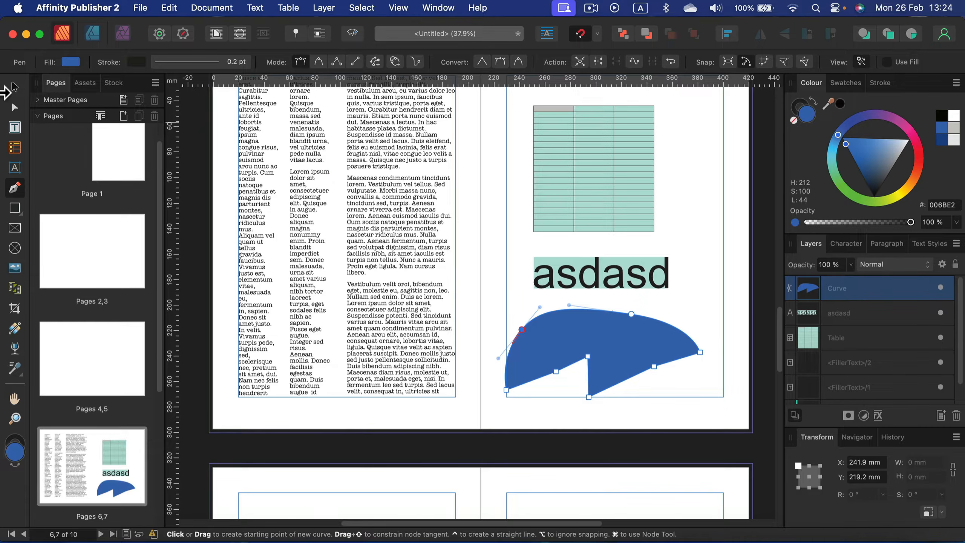
click(14, 87)
click(706, 295)
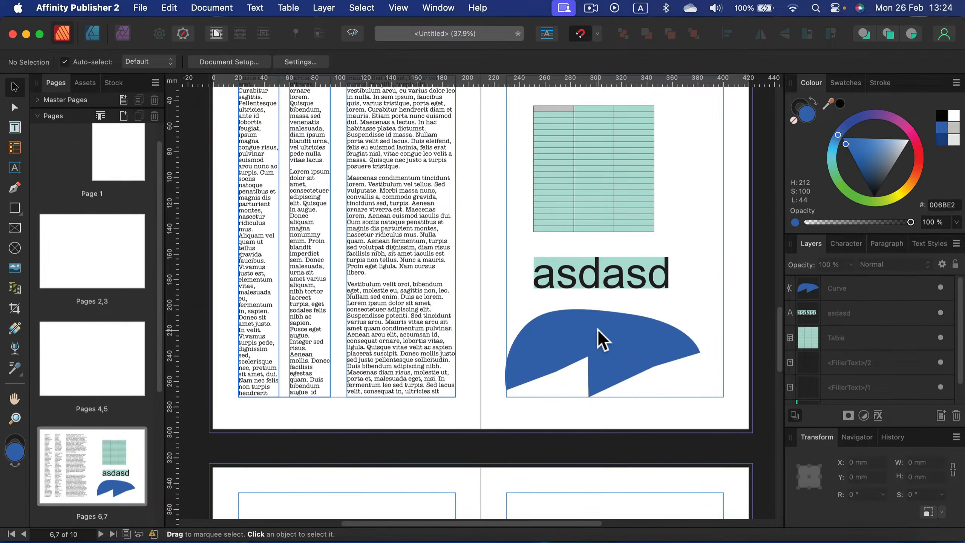
Draw a wide rectangle about 127 by 30 mm near the top of page 8
scroll(598, 329, down, 6)
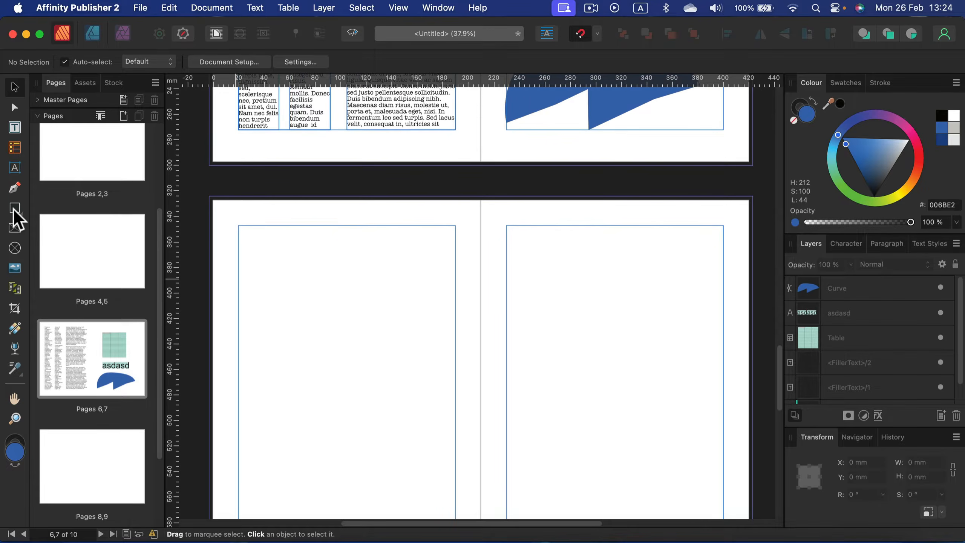
click(14, 212)
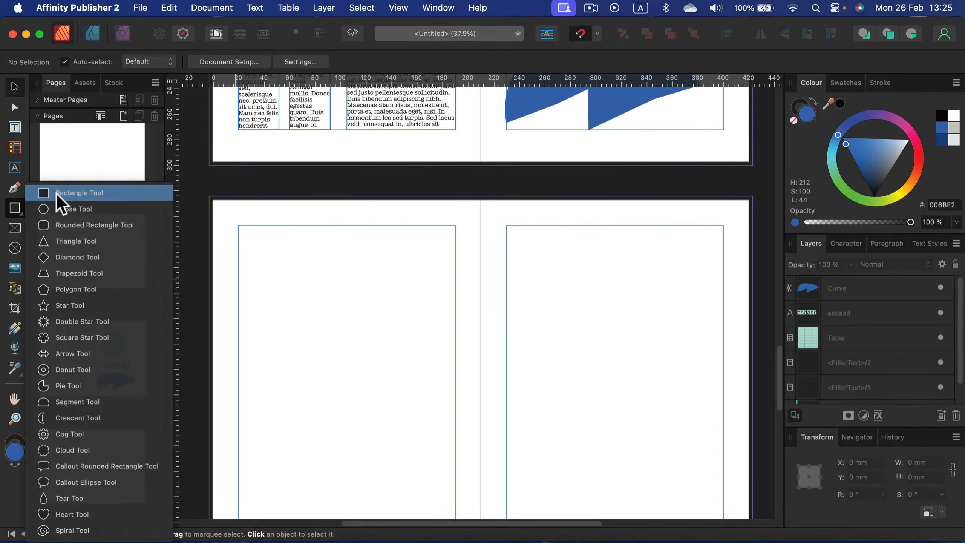
click(57, 194)
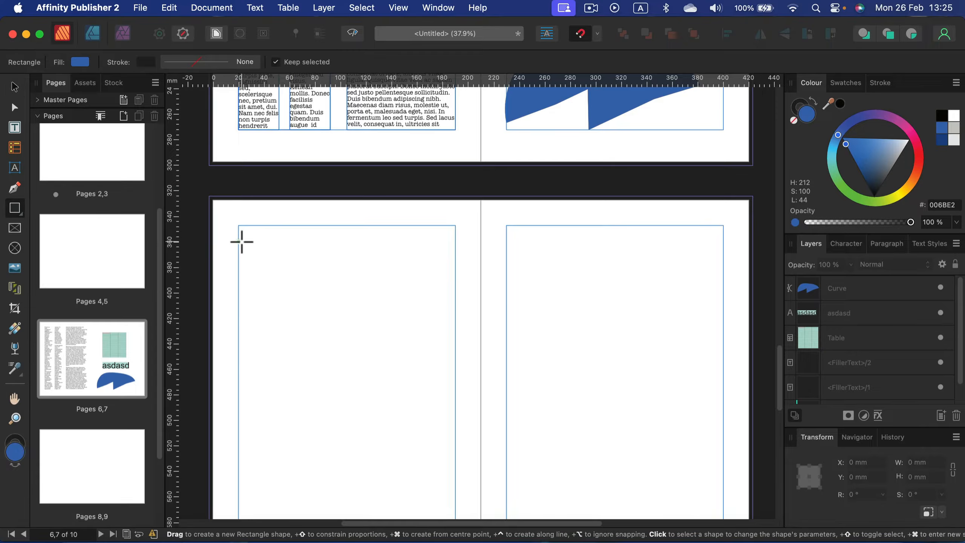
drag(246, 242, 407, 280)
Draw a perfect circle about 74 mm in diameter below the rectangle on page 8 with the Ellipse tool
click(18, 213)
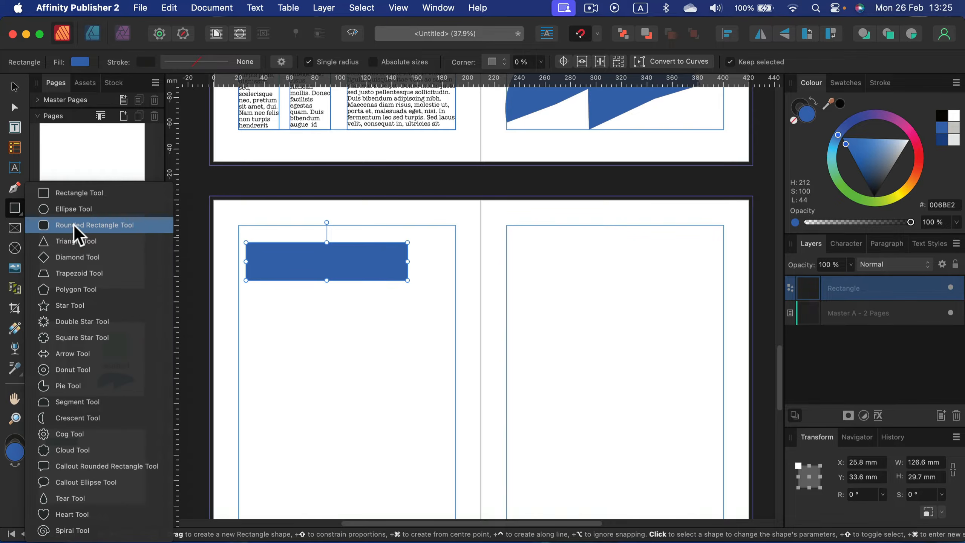
click(60, 207)
drag(257, 311, 346, 409)
key(shift)
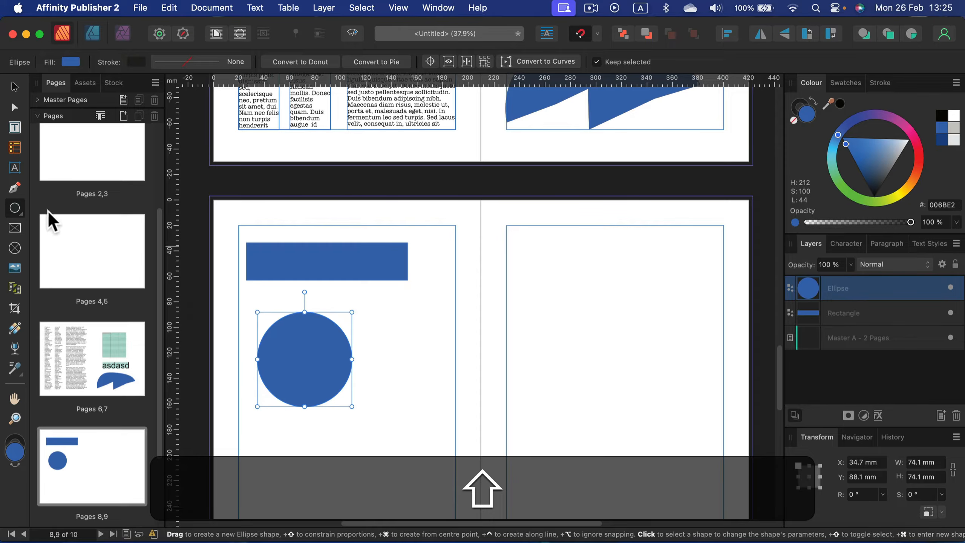
Draw an ellipse callout about 100 by 77 mm in the upper part of page 9
click(18, 211)
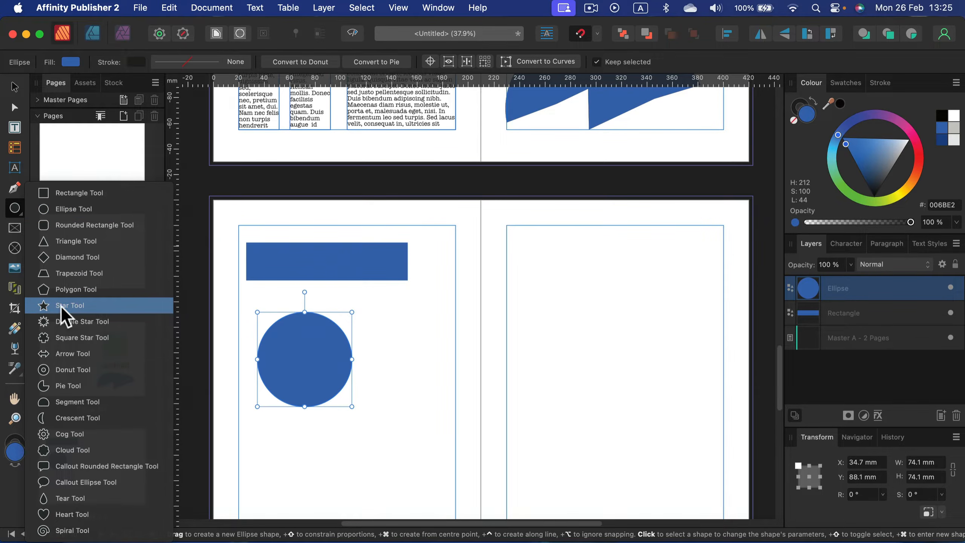
click(72, 484)
drag(527, 263, 655, 359)
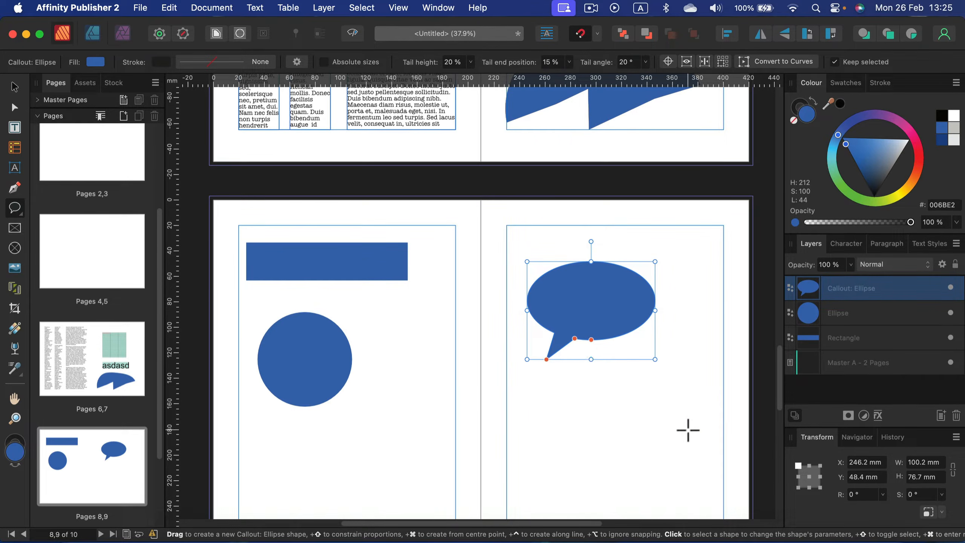
Reshape the callout's tail to a height of 19 %, an end position of 0 % and an angle of 22.2°
key(super+equal)
drag(693, 360, 470, 362)
drag(414, 397, 361, 397)
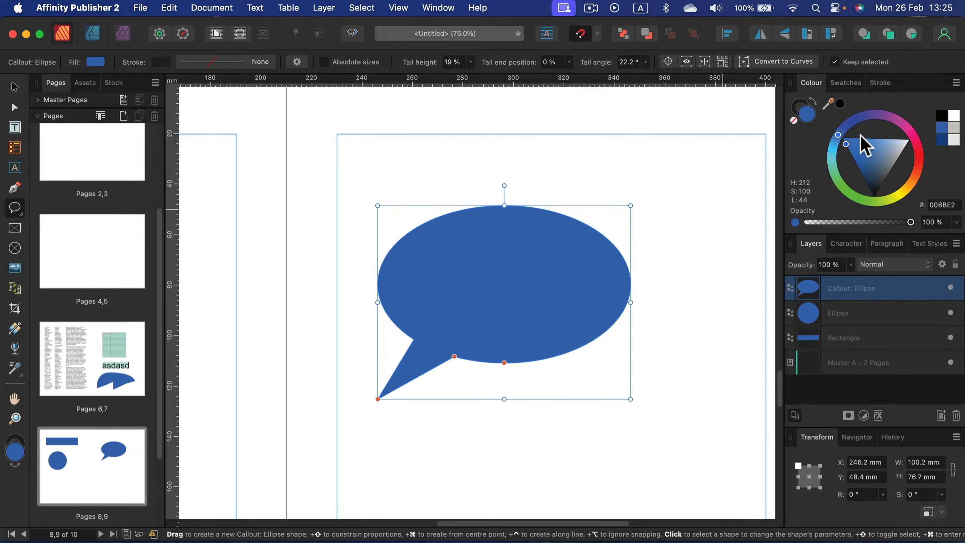
Give the callout a white fill (FFFFFF) and a black stroke colour (000000)
drag(864, 147, 922, 142)
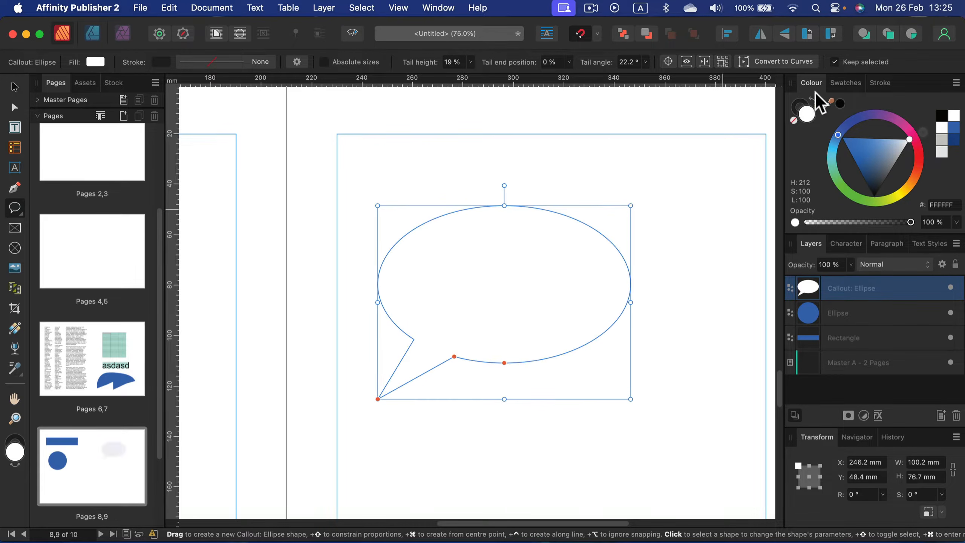
click(803, 100)
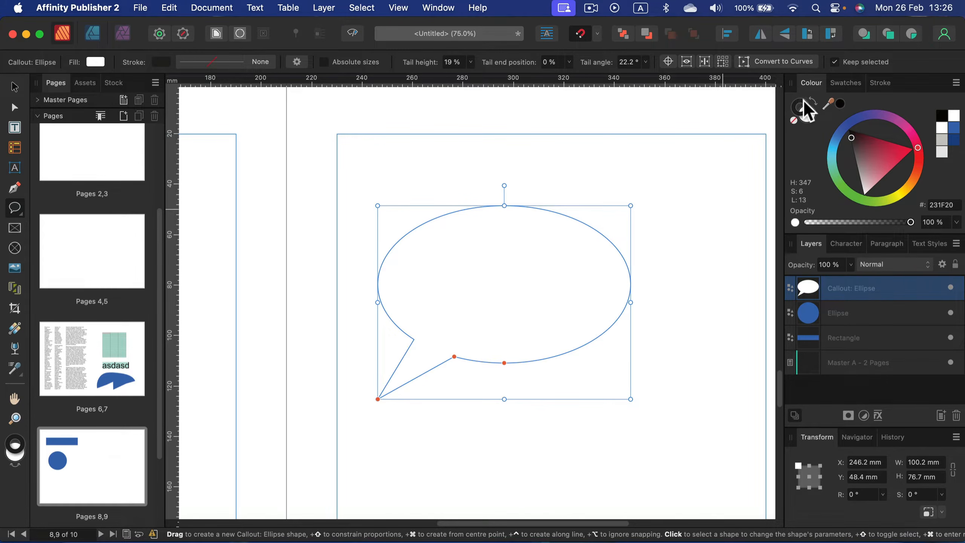
mouse_move(859, 140)
mouse_down()
mouse_move(847, 144)
mouse_move(837, 124)
mouse_up()
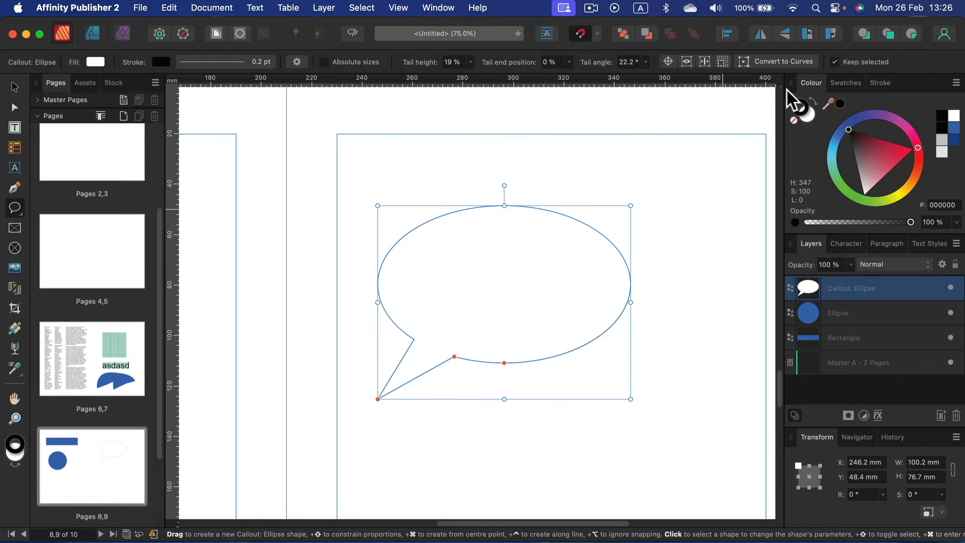
Try a dashed outline on the callout, restore the solid line style and set the stroke width to 9 pt
click(882, 84)
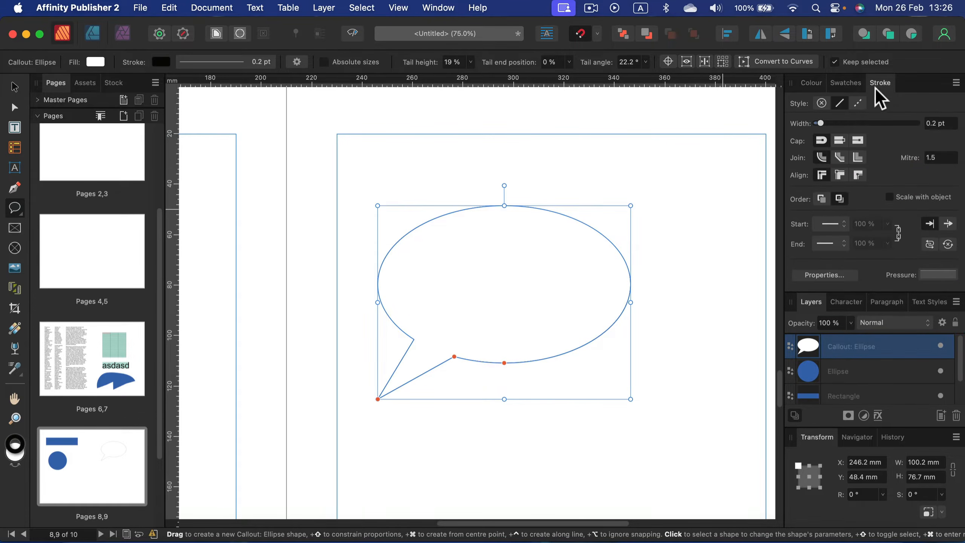
mouse_move(822, 120)
mouse_down()
mouse_move(882, 123)
mouse_move(856, 122)
mouse_up()
click(857, 104)
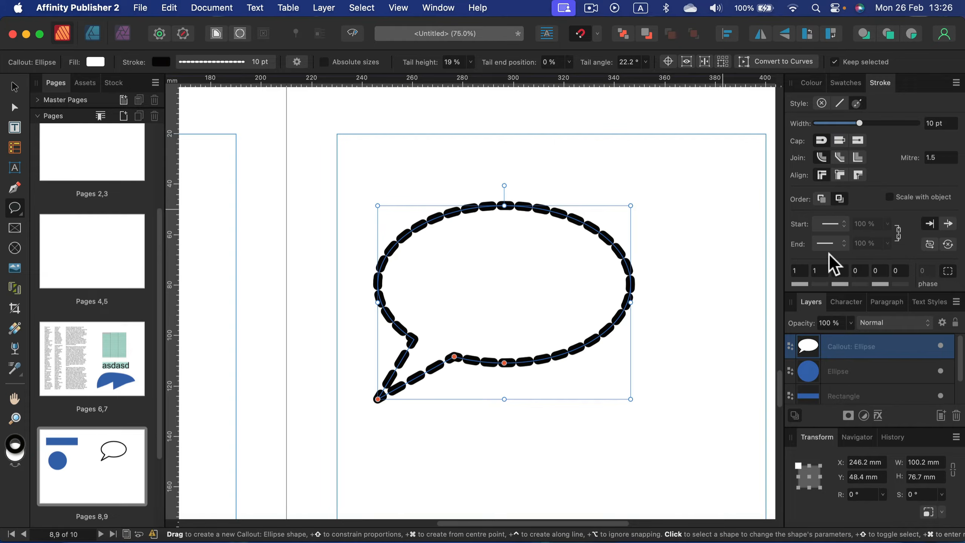
click(839, 103)
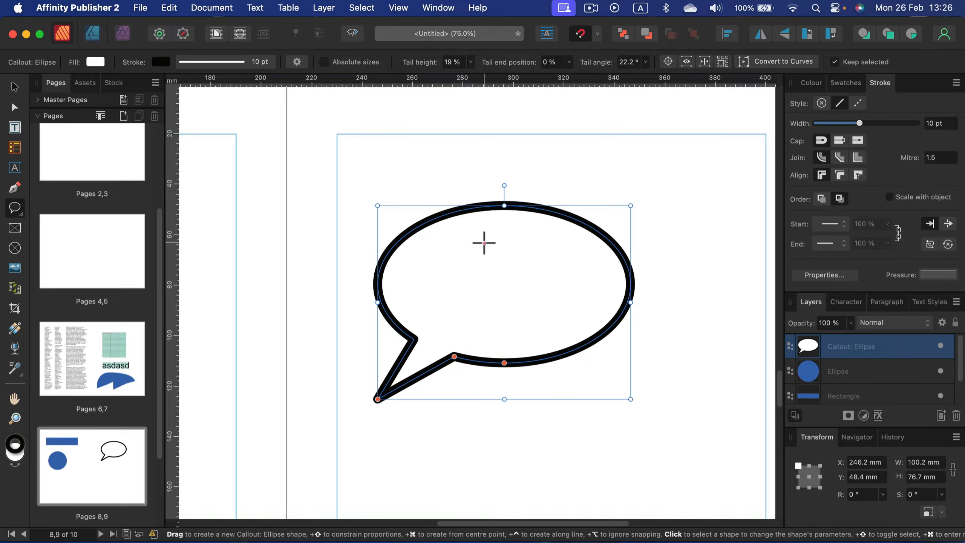
drag(862, 117, 857, 127)
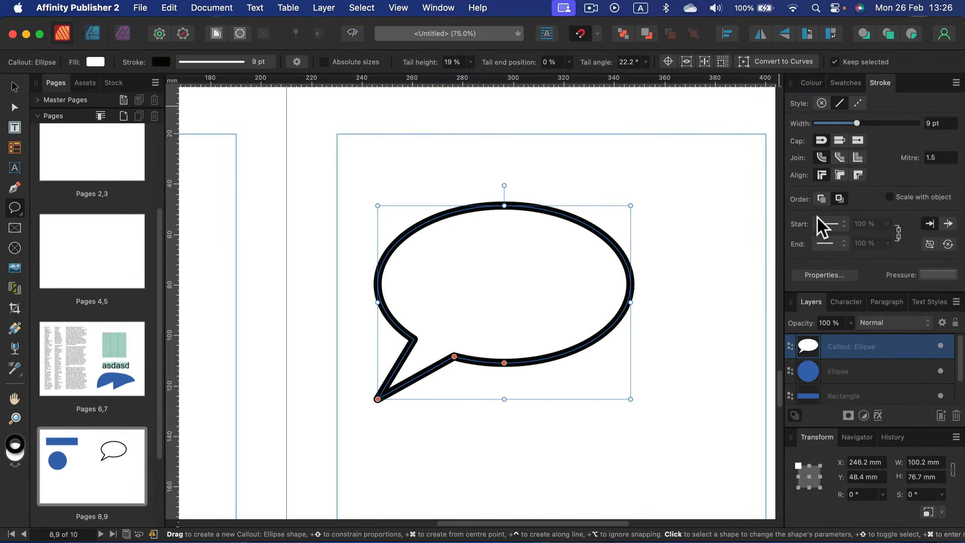
Vary the callout outline's thickness with a pressure curve that is lowered to about half at both ends and peaks in the middle
click(928, 271)
drag(797, 288, 790, 335)
click(878, 335)
drag(878, 336, 887, 288)
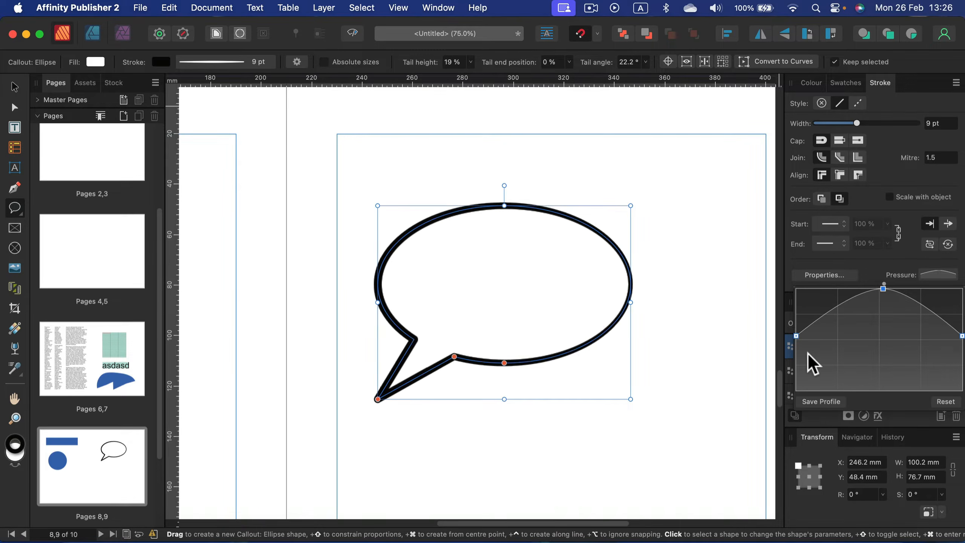
mouse_move(796, 336)
mouse_down()
mouse_move(804, 370)
mouse_move(808, 330)
mouse_move(810, 355)
mouse_move(811, 339)
mouse_up()
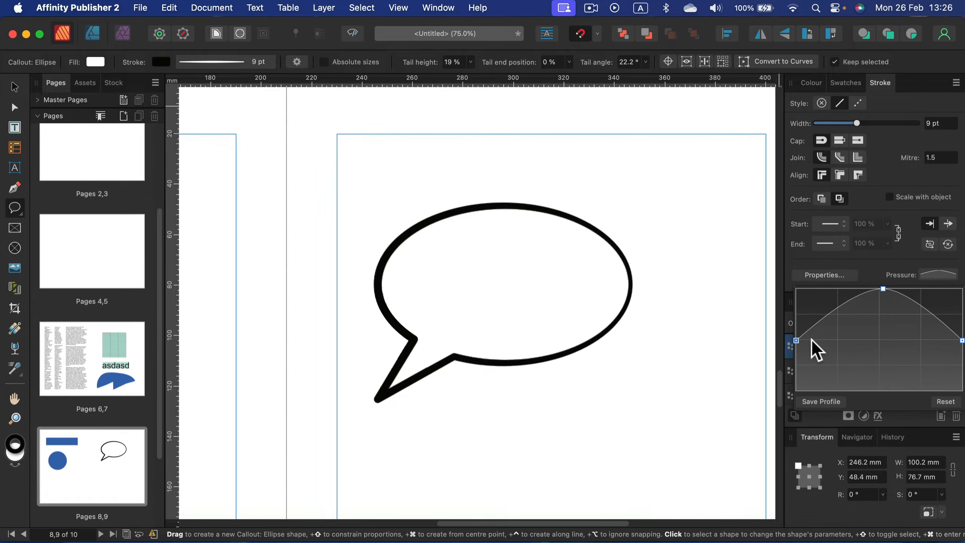
Rotate the callout to about 6.7° and stretch it to about 127.6 mm wide with the Move tool
click(14, 87)
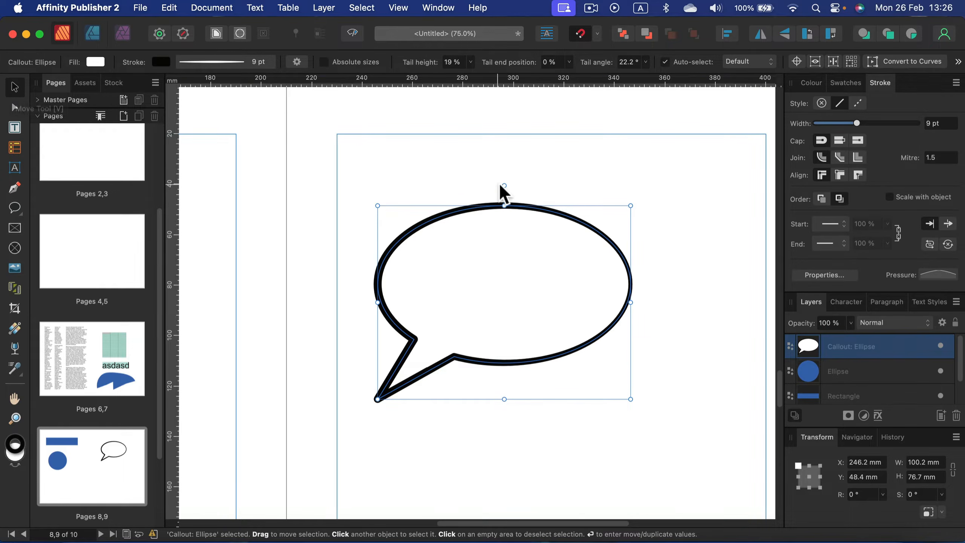
mouse_move(504, 185)
mouse_down()
mouse_move(448, 188)
mouse_move(547, 188)
mouse_move(498, 186)
mouse_up()
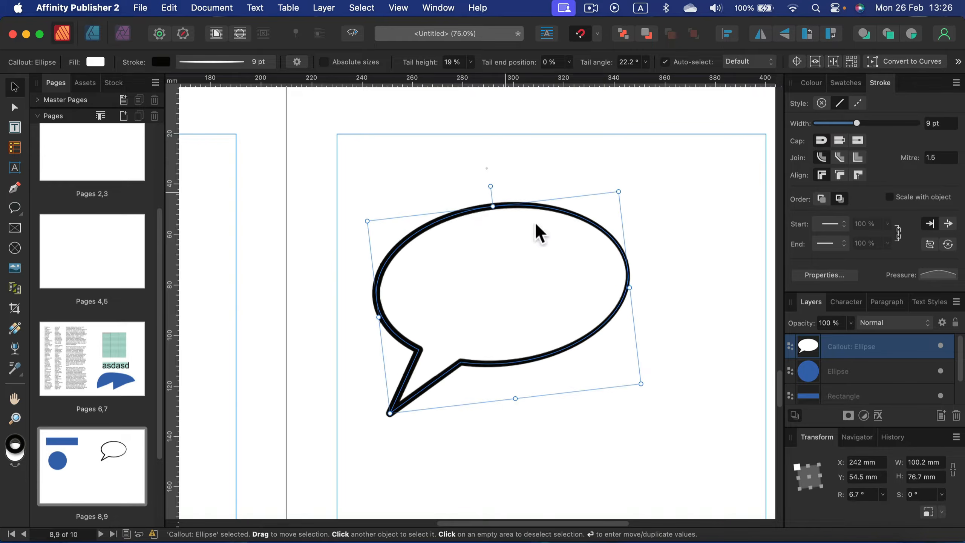
drag(645, 285, 698, 278)
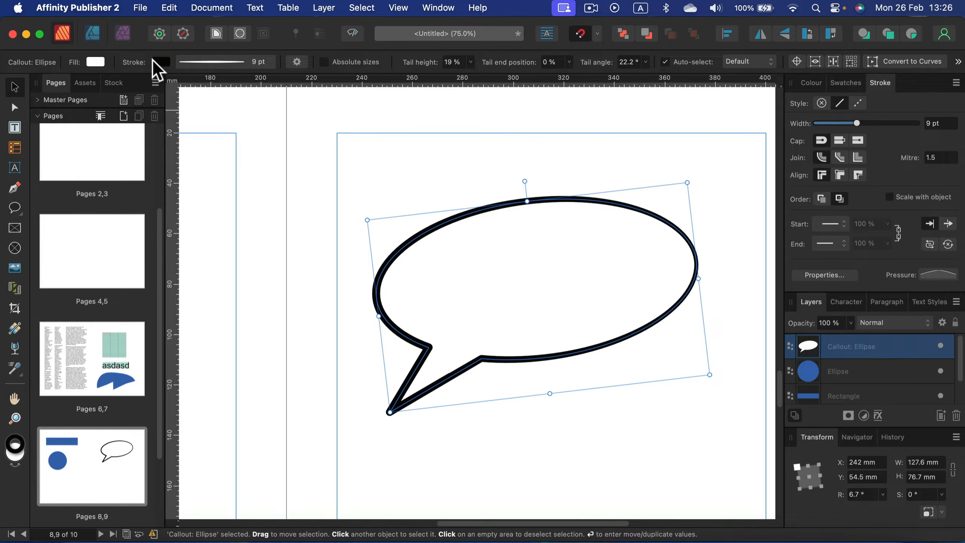
Change the callout's fill colour to light blue
click(96, 63)
drag(182, 157, 143, 144)
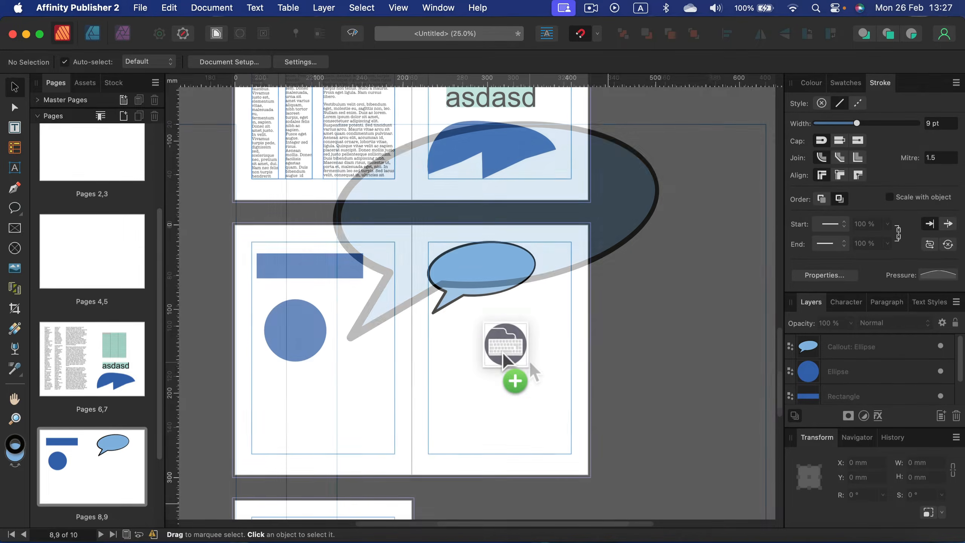
Place the keyboard image below the callout, enlarge it to about 80.9 mm square and delete it
drag(528, 360, 503, 355)
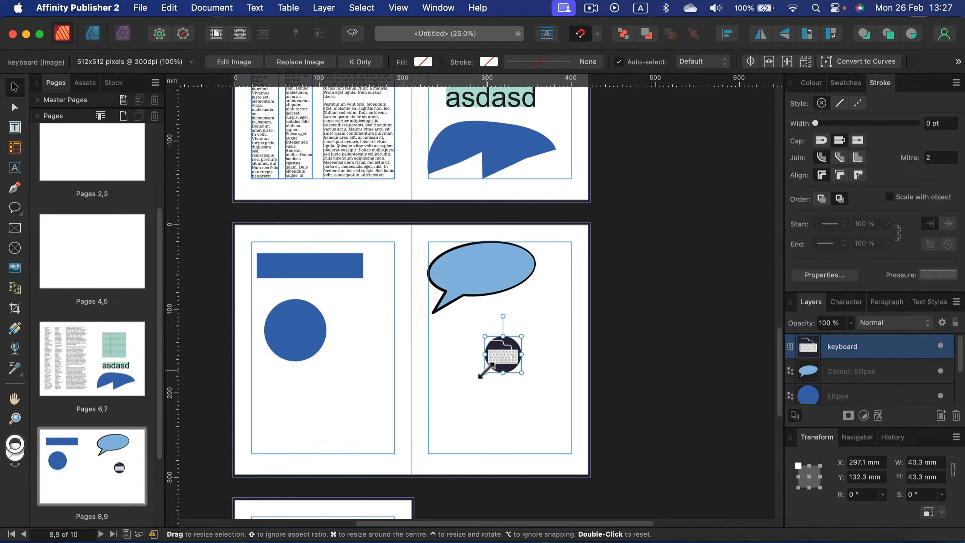
mouse_move(484, 373)
mouse_down()
mouse_move(456, 398)
mouse_move(434, 398)
mouse_move(450, 407)
mouse_move(493, 365)
mouse_up()
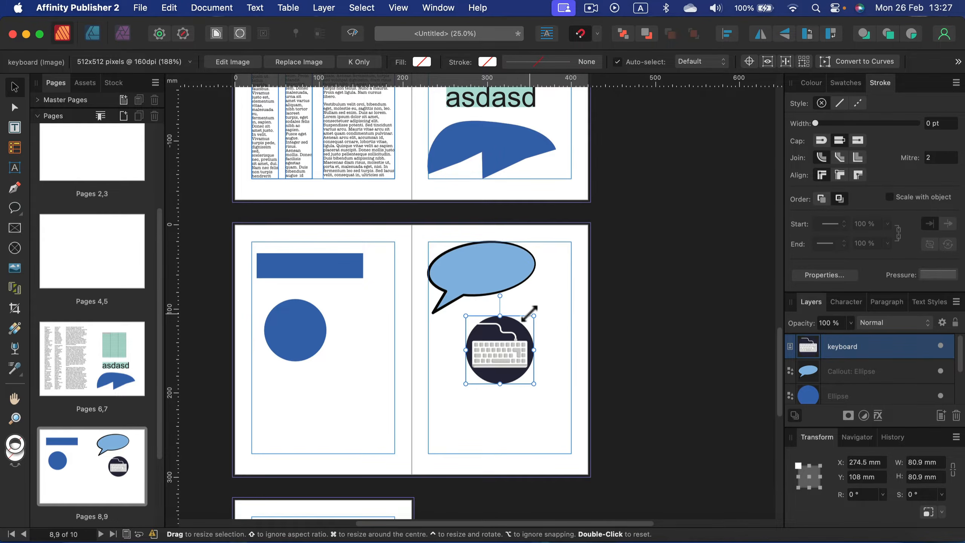
key(BackSpace)
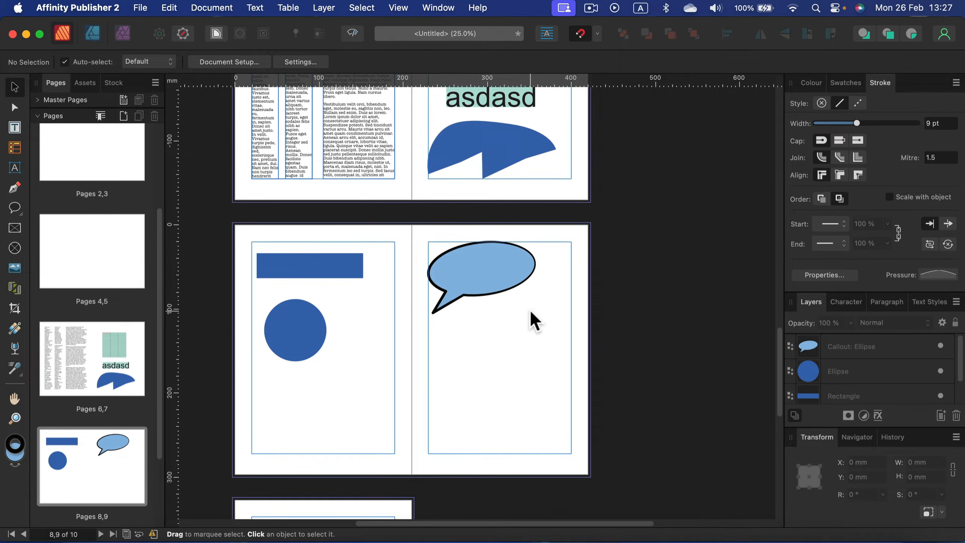
Draw a rectangular picture frame about 61.1 × 125.9 mm and move it to the lower-left margin corner of page 9
click(14, 228)
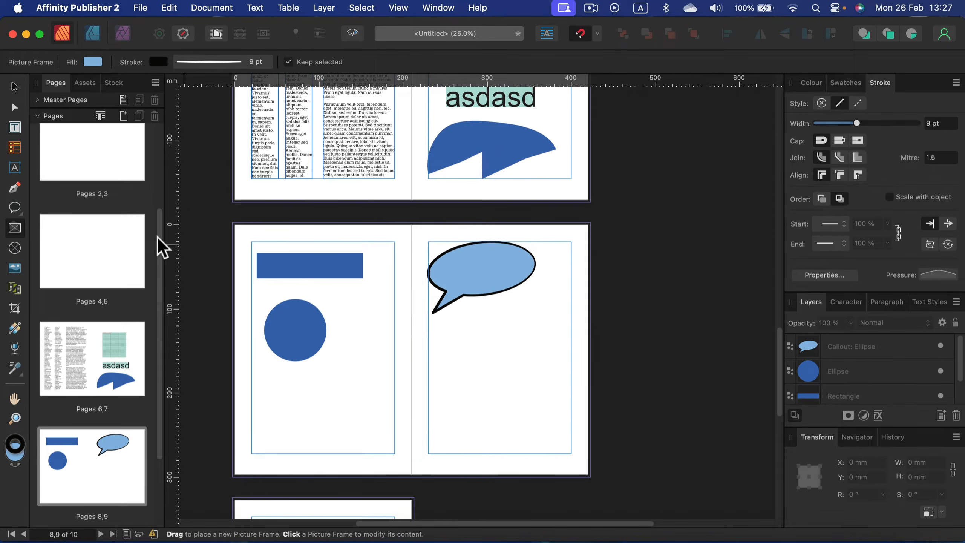
drag(456, 329, 506, 436)
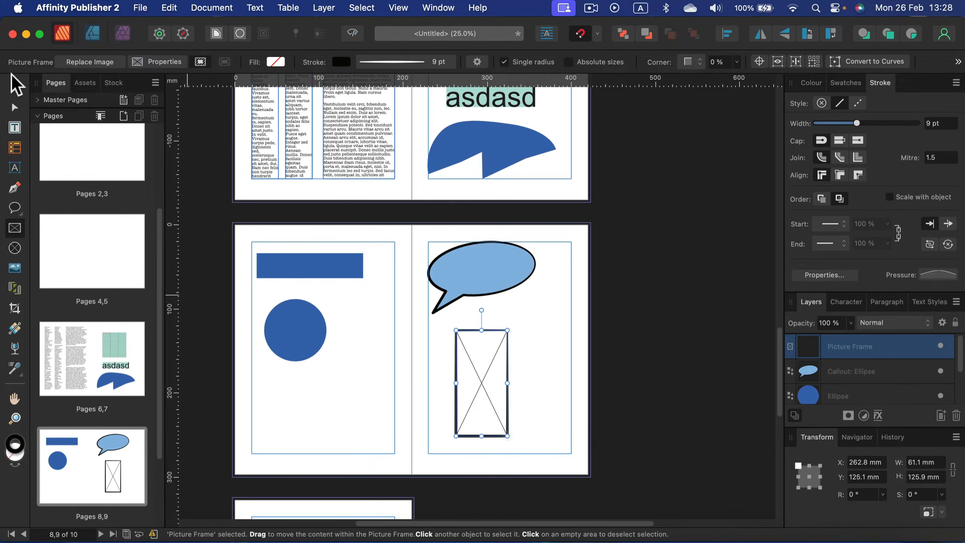
click(14, 86)
drag(491, 352, 463, 363)
click(552, 307)
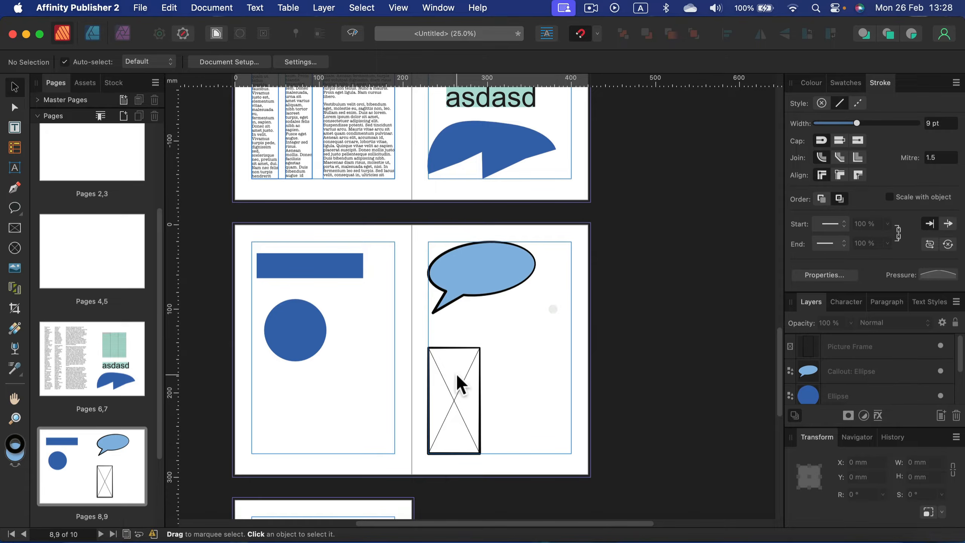
Load the temple skyline photo into the rectangular picture frame
click(454, 378)
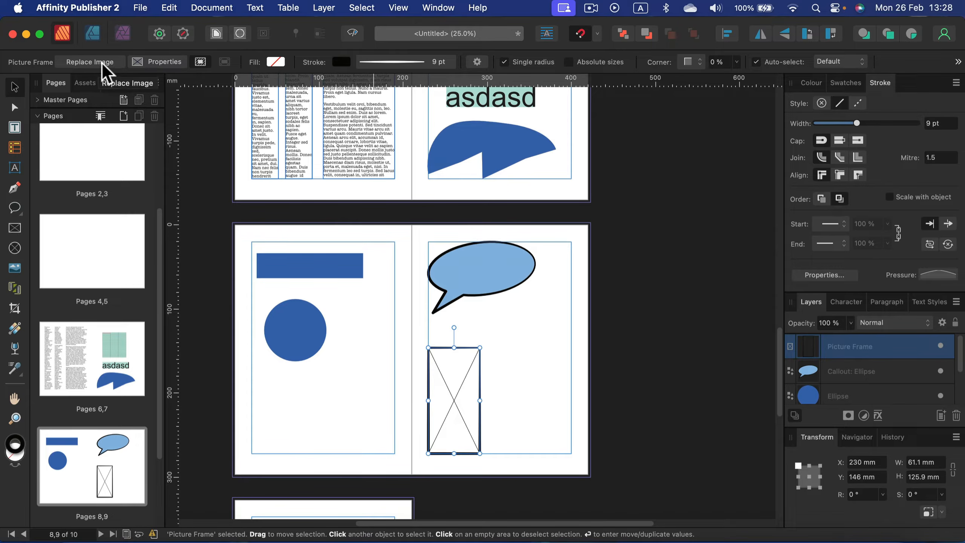
click(89, 61)
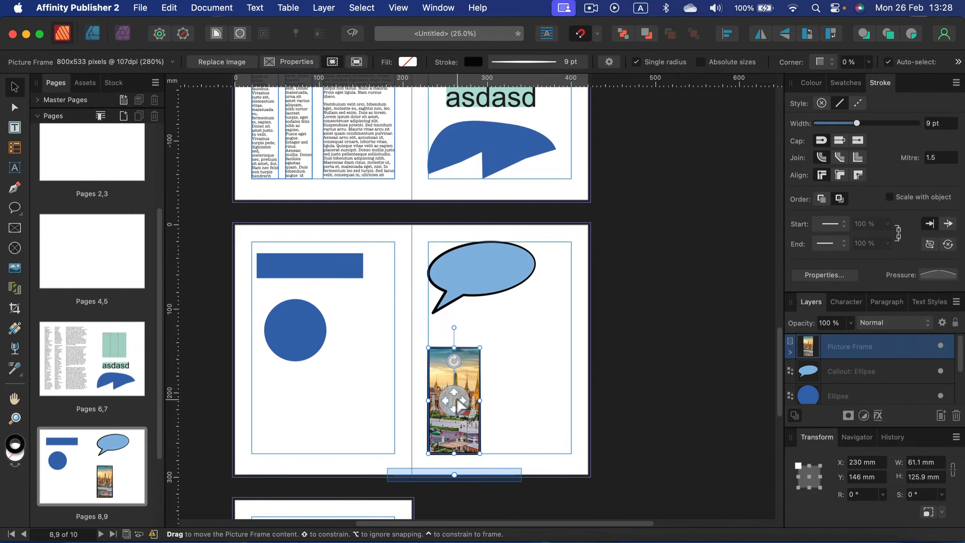
Enlarge the temple picture frame to about 139.8 × 136.4 mm and shift the photo sideways inside it
mouse_move(488, 401)
mouse_down()
mouse_move(543, 403)
mouse_move(462, 402)
mouse_move(558, 408)
mouse_move(471, 404)
mouse_move(512, 410)
mouse_move(482, 411)
mouse_up()
drag(481, 347, 539, 344)
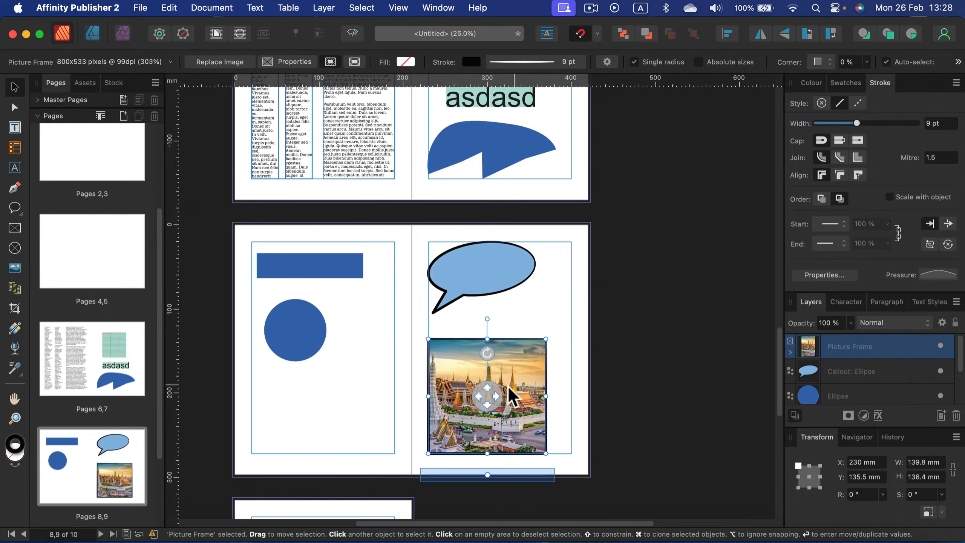
drag(487, 396, 536, 395)
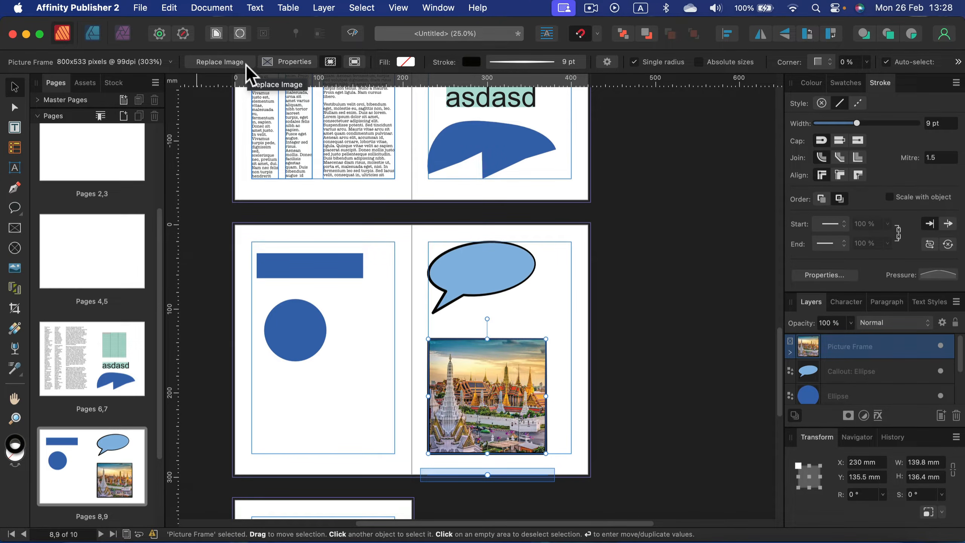
Give the temple picture frame a red stroke colour (FF0039)
click(812, 82)
click(537, 301)
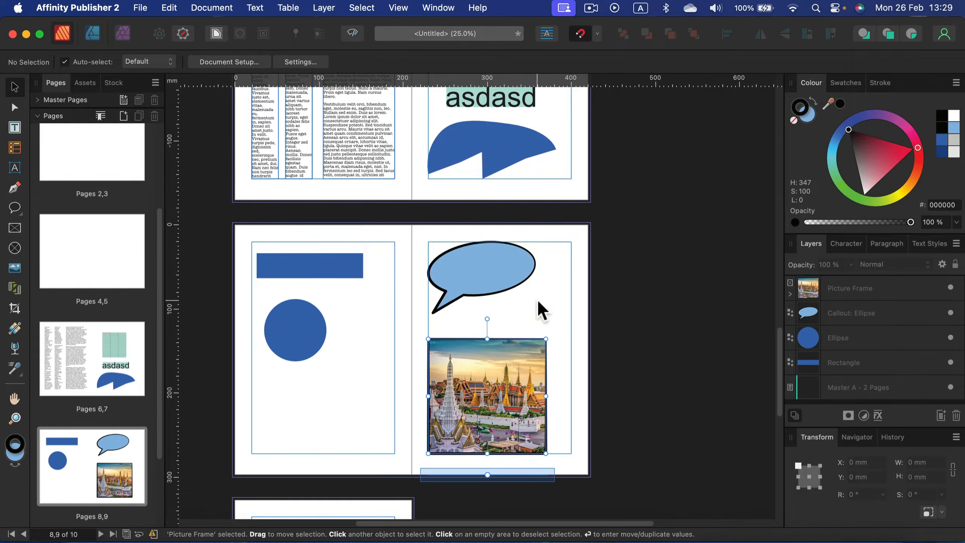
click(494, 404)
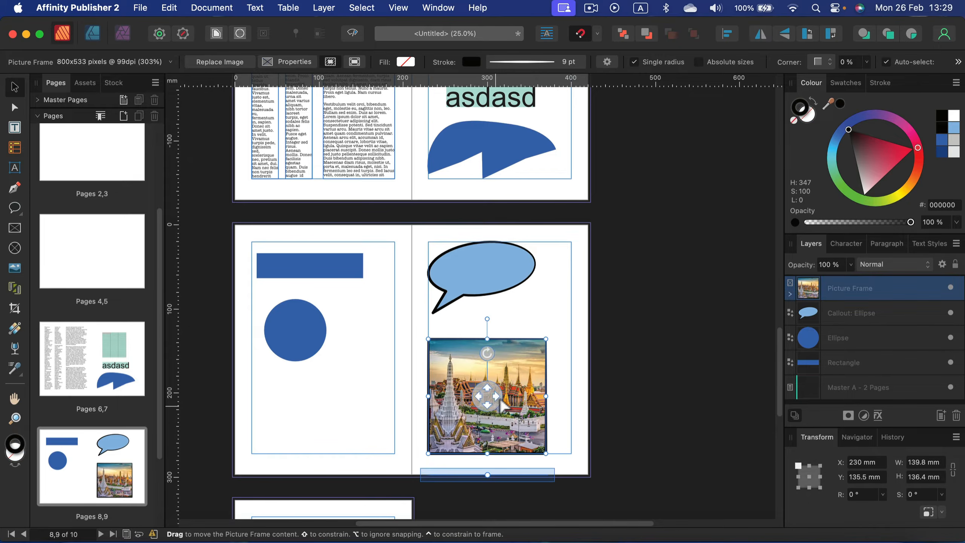
mouse_move(867, 137)
mouse_down()
mouse_move(849, 166)
mouse_move(893, 123)
mouse_move(915, 148)
mouse_up()
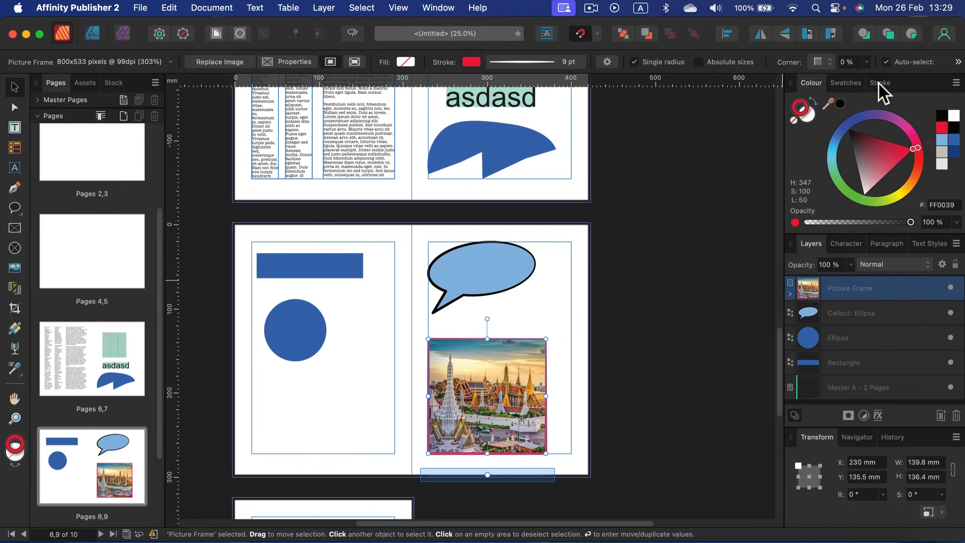
Style the picture frame's stroke with a reset pressure profile, 8 pt width and inside alignment
click(879, 83)
click(934, 269)
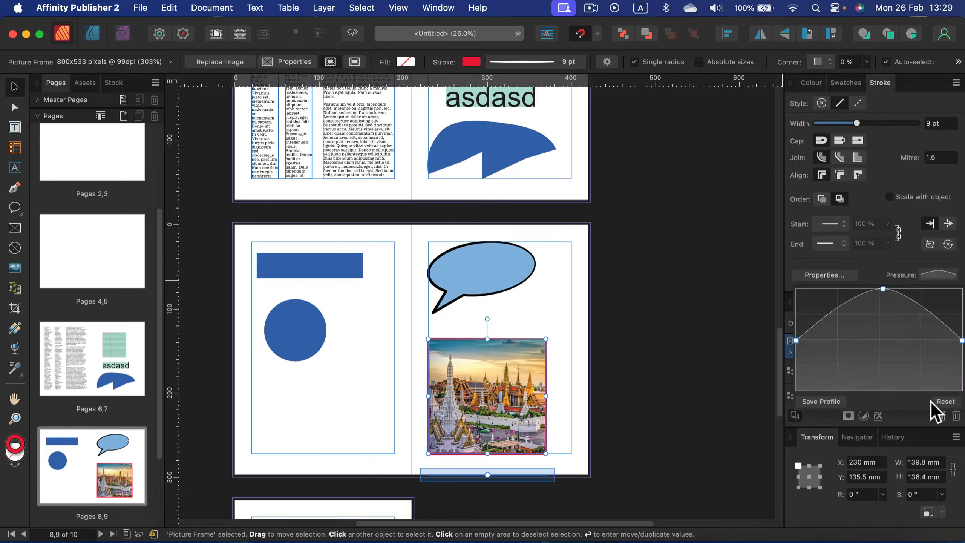
click(944, 402)
mouse_move(868, 121)
mouse_down()
mouse_move(886, 121)
mouse_move(853, 123)
mouse_up()
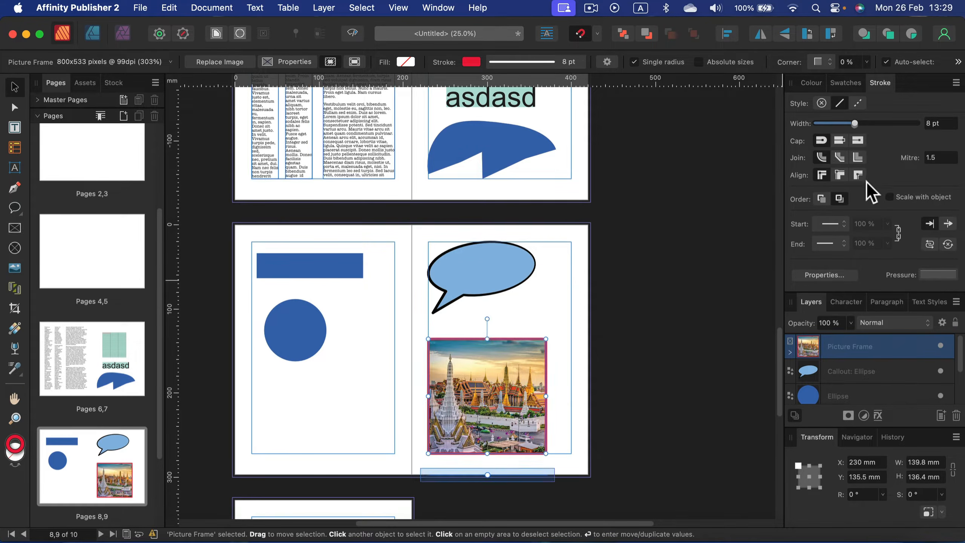
click(858, 175)
click(840, 174)
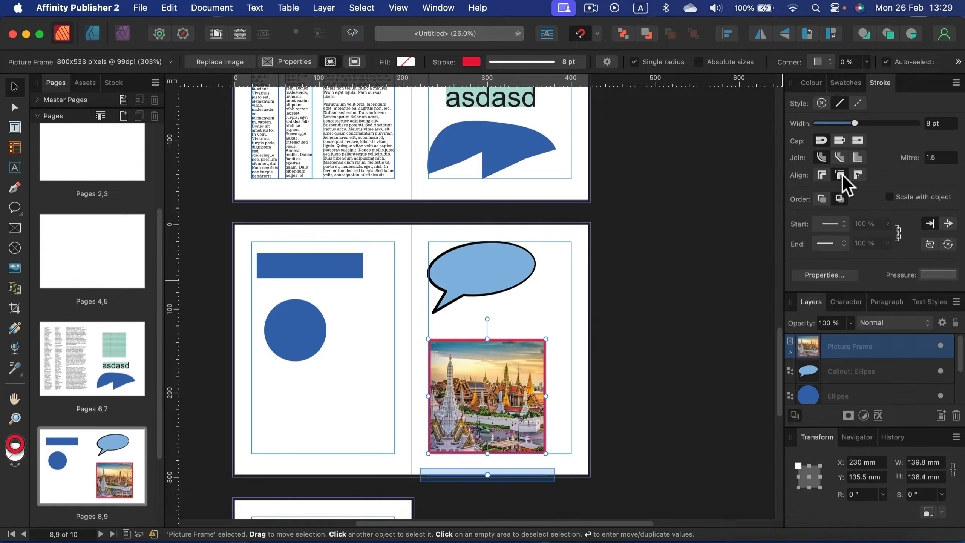
Remove the stroke colour from the temple picture frame
click(812, 84)
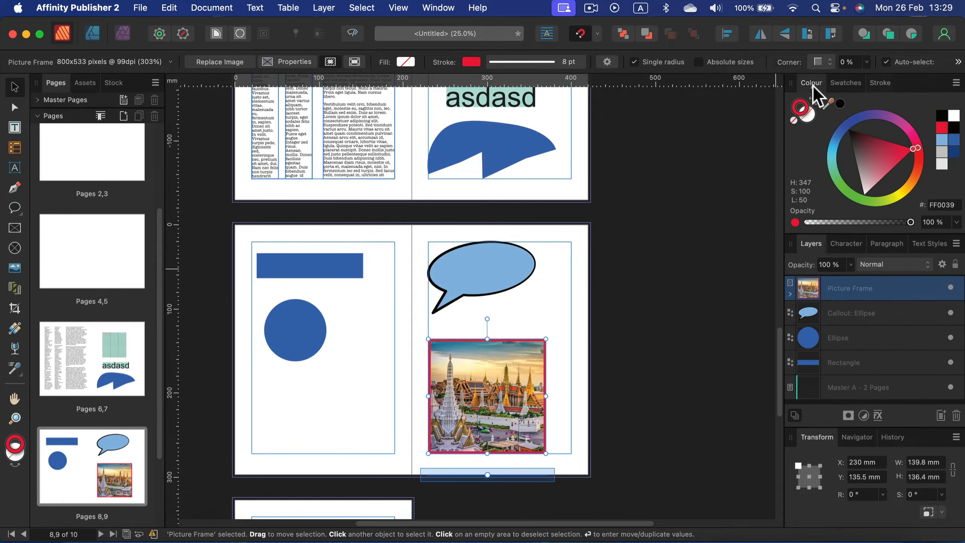
click(794, 121)
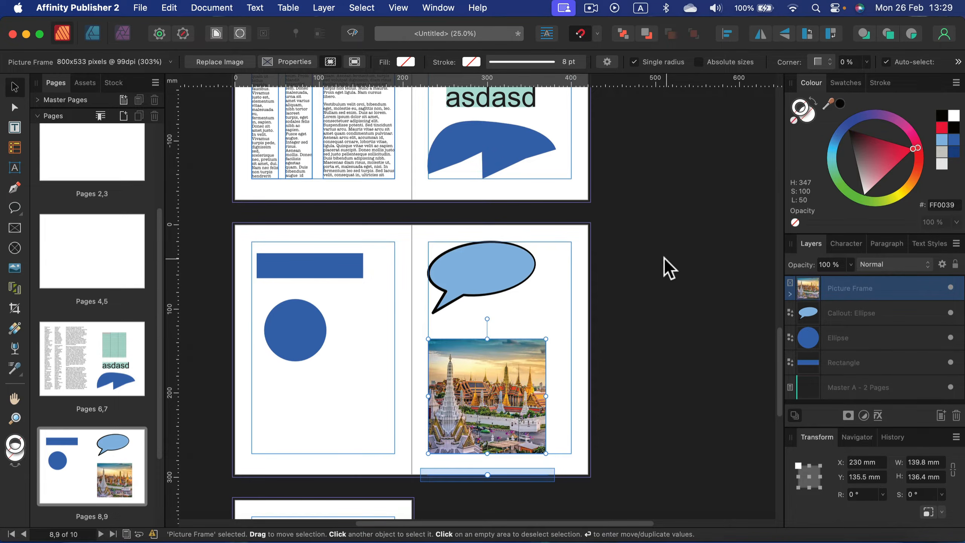
click(664, 259)
Resize the temple picture frame to about 159.2 mm wide and 109.7 mm high, keeping it at the lower margin
click(524, 362)
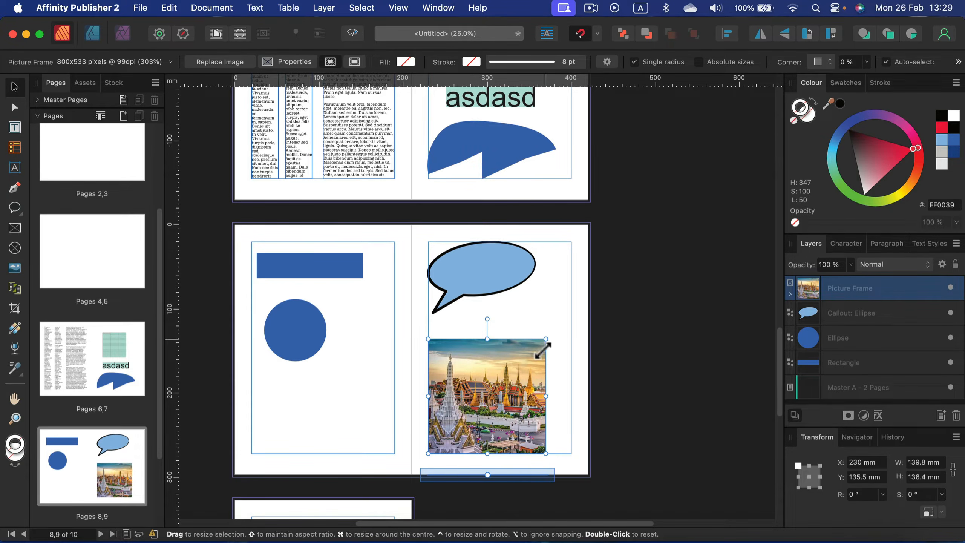
drag(543, 350, 562, 361)
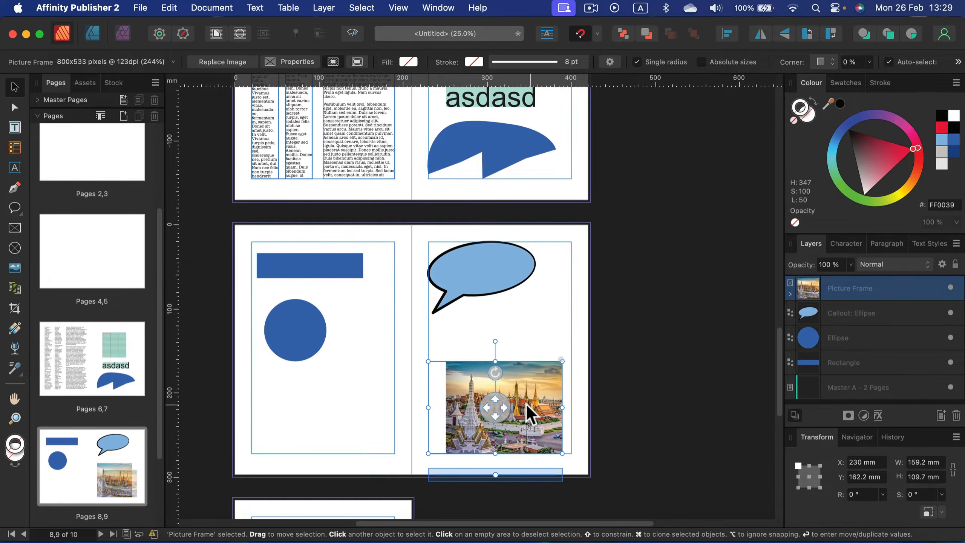
mouse_move(528, 412)
mouse_down()
mouse_move(517, 409)
mouse_move(532, 410)
mouse_up()
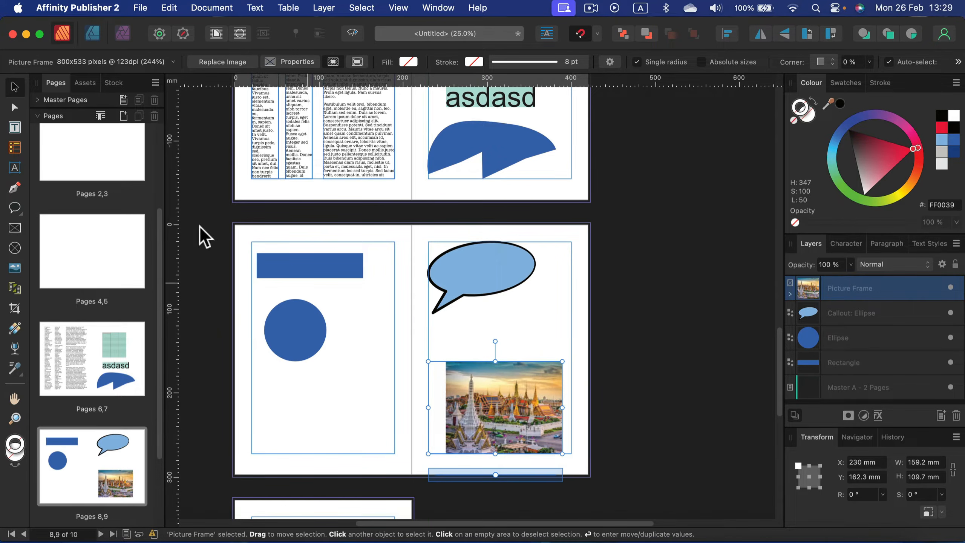
Draw a circular picture frame about 95.1 mm across in page 8's lower-right margin corner and load the clock tower photo
click(15, 250)
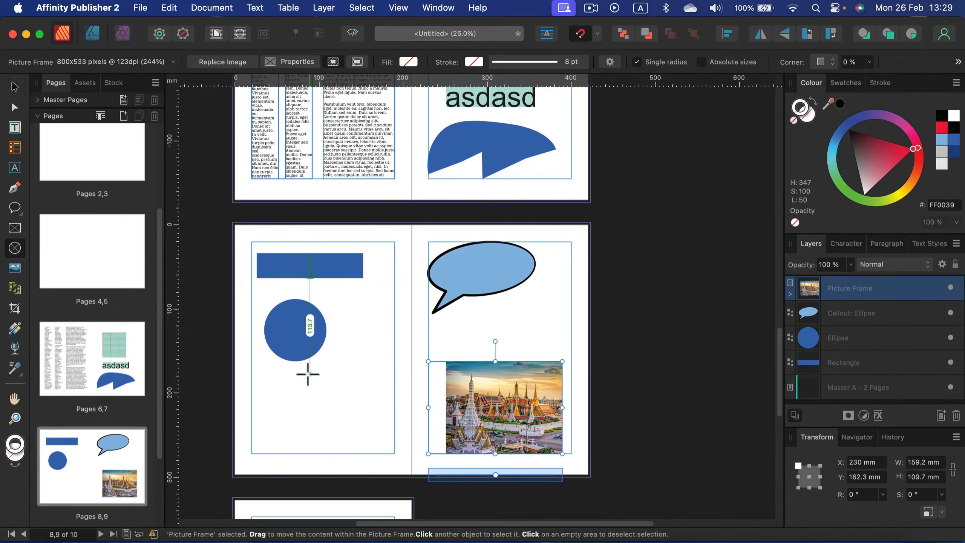
drag(309, 373, 379, 461)
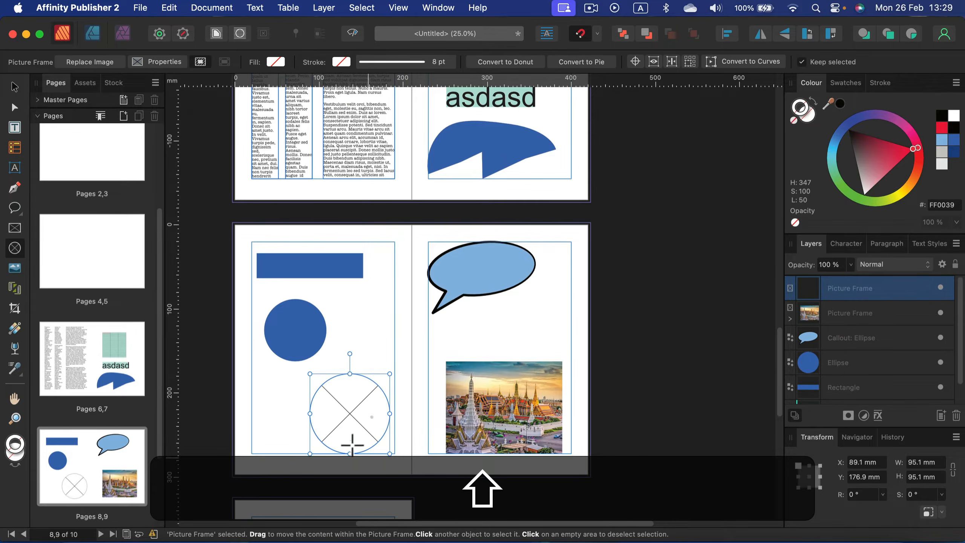
click(112, 63)
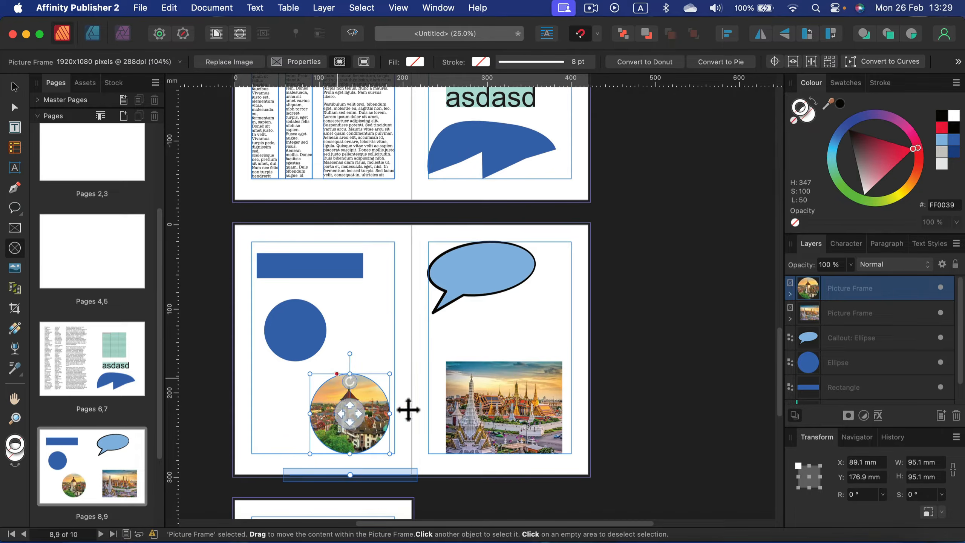
Shift the tower photo to the right inside the circular frame and deselect the frame
mouse_move(357, 424)
mouse_down()
mouse_move(344, 418)
mouse_move(394, 424)
mouse_move(375, 427)
mouse_up()
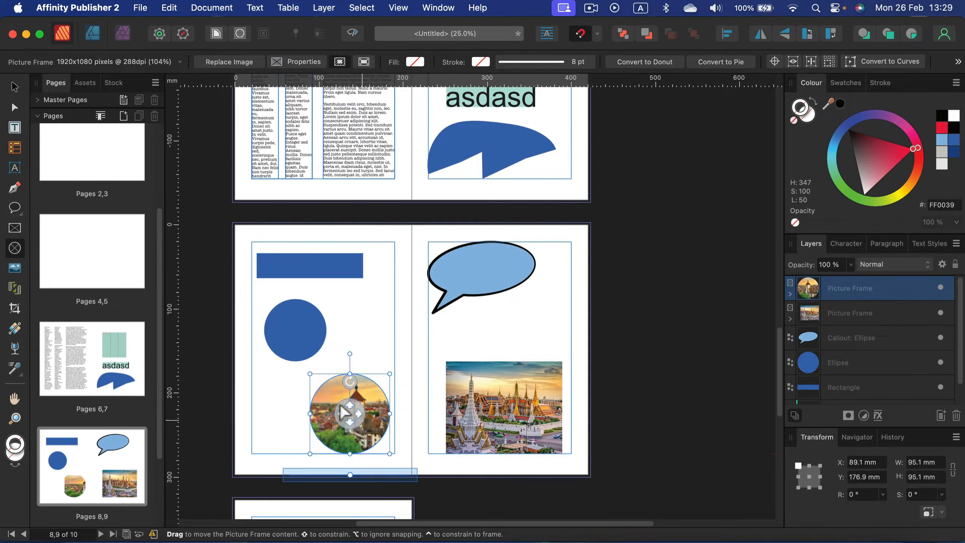
click(15, 87)
click(374, 340)
Draw a heart about 103.6 × 86.3 mm on page 10 and move it slightly towards the page's upper-left margin corner
scroll(401, 361, down, 5)
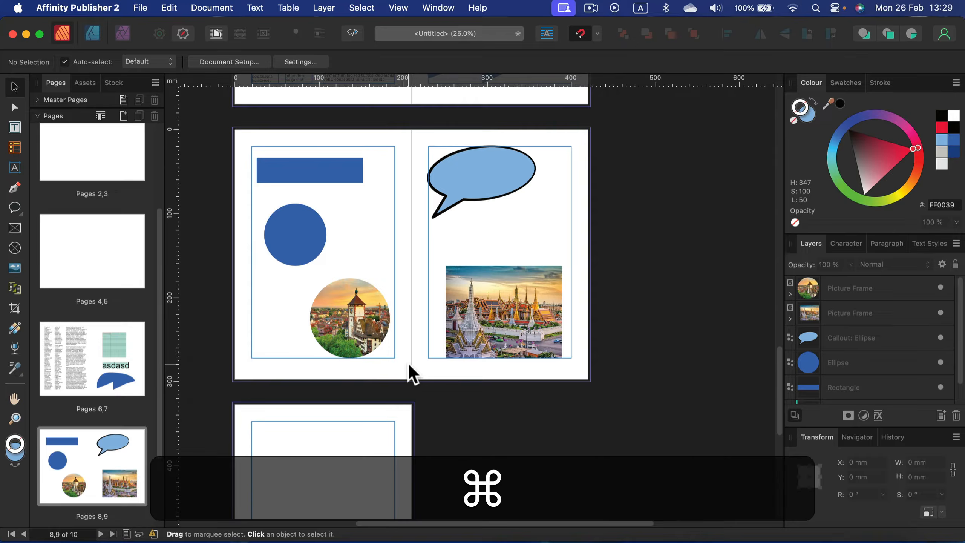
key(super+equal)
key(super+equal)
key(super+minus)
key(super+minus)
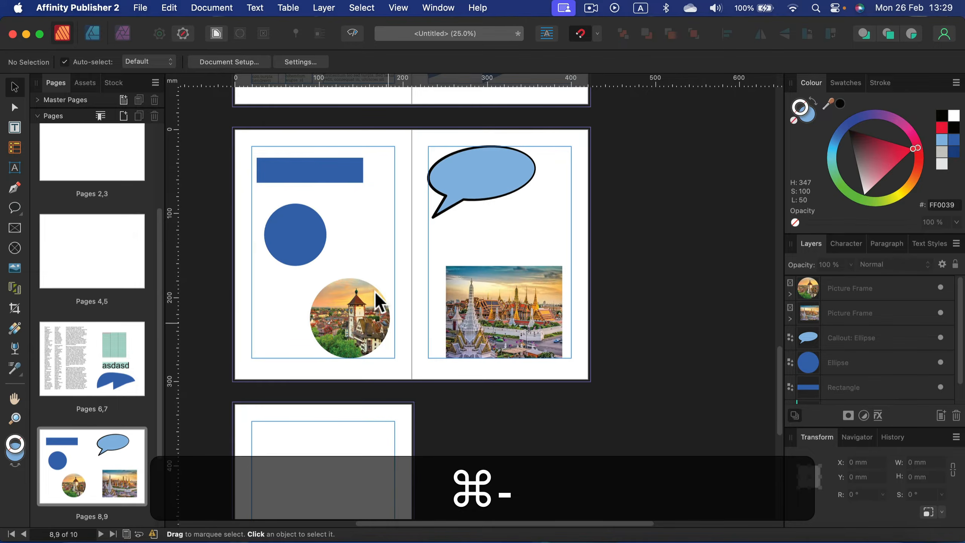
key(space)
drag(391, 349, 518, 167)
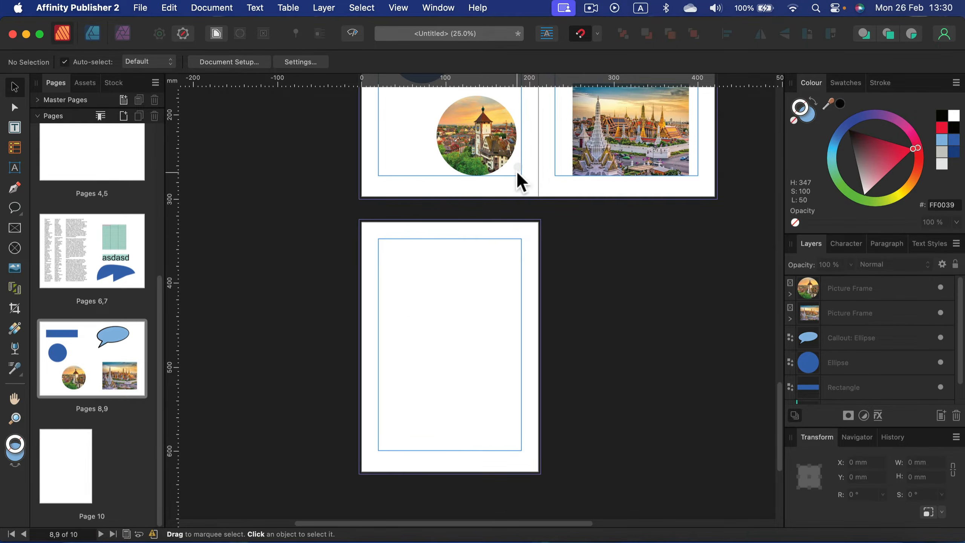
key(super+equal)
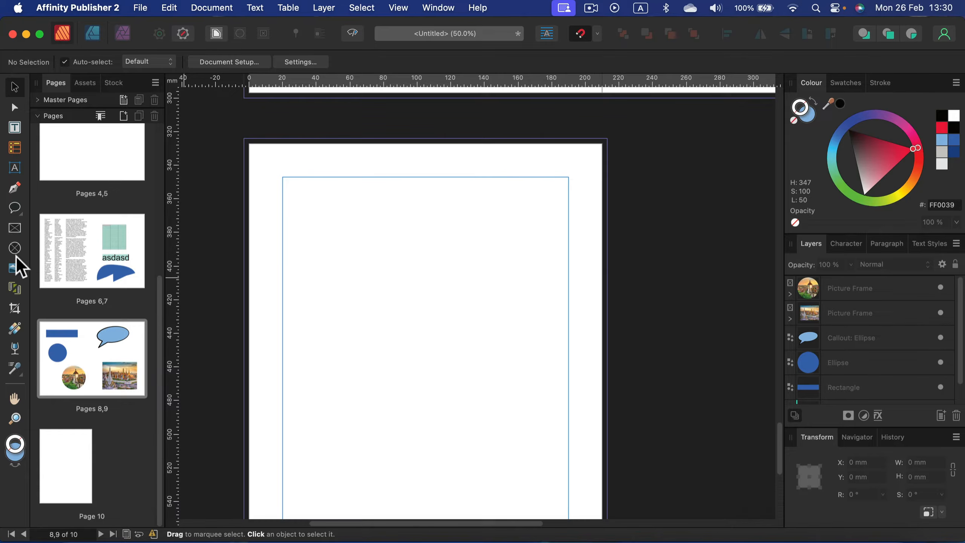
click(17, 211)
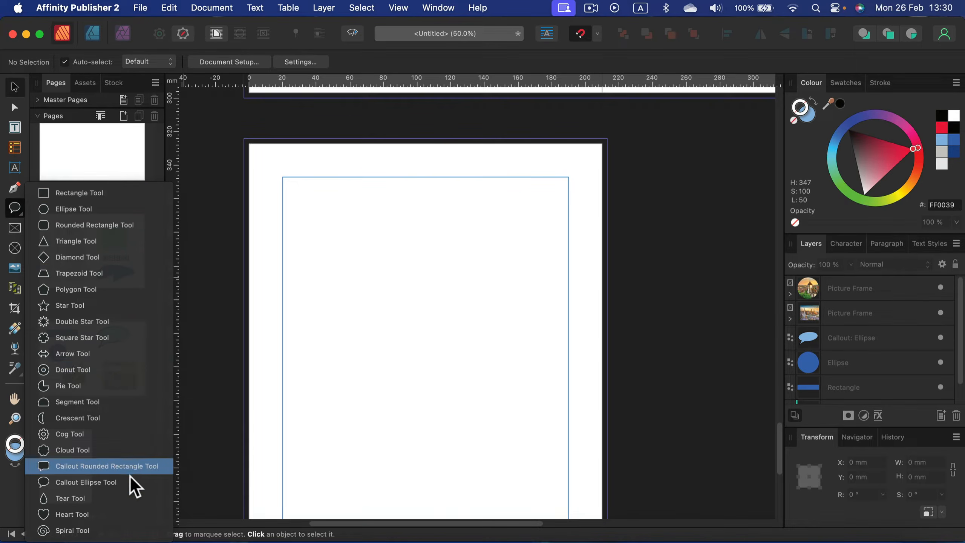
click(128, 513)
drag(328, 211, 502, 356)
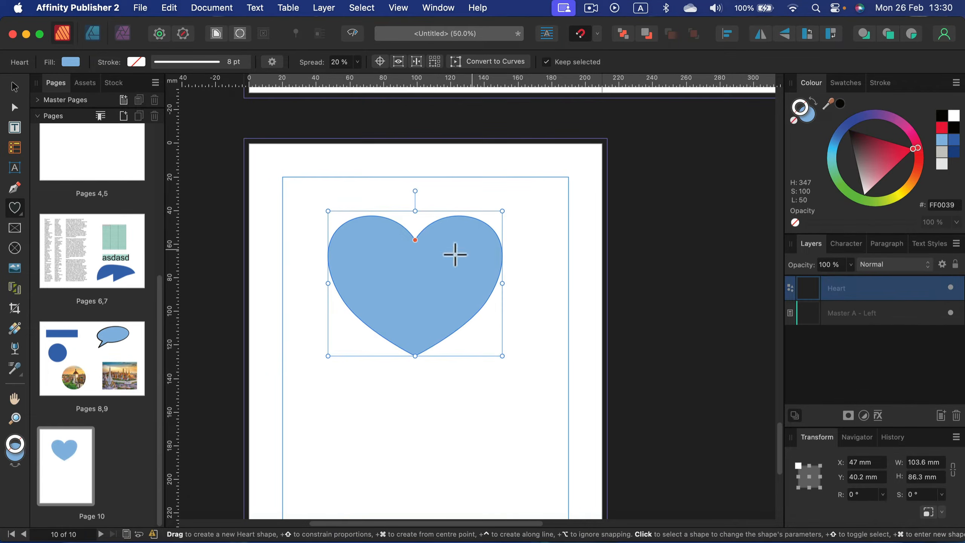
click(12, 86)
drag(408, 267, 398, 258)
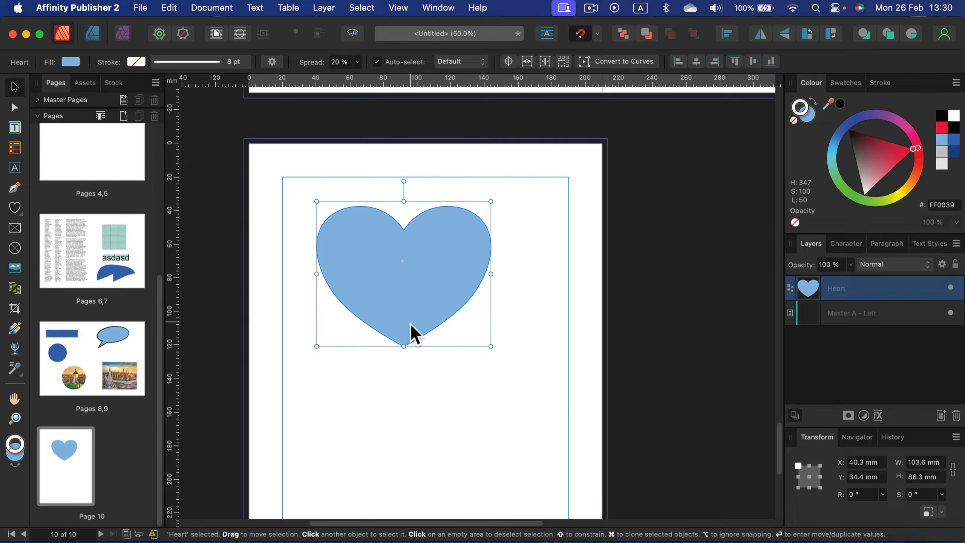
Convert the heart on page 10 to a picture frame, load the sheep photo into it and deselect it
right_click(407, 270)
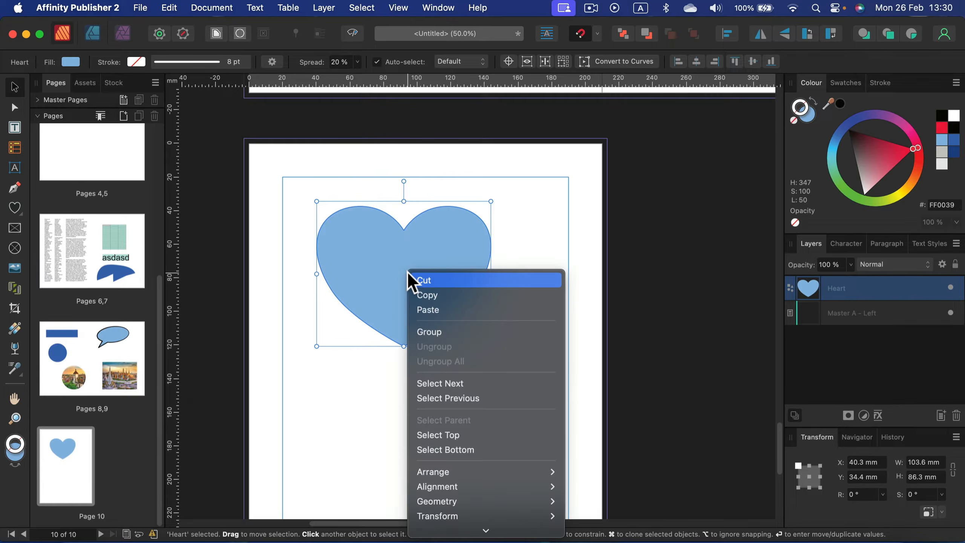
scroll(539, 506, down, 10)
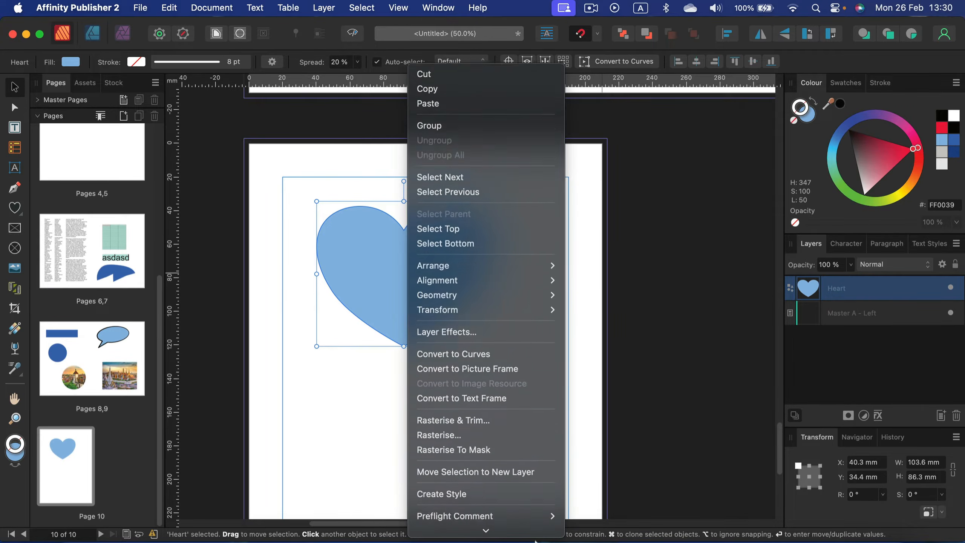
scroll(533, 510, down, 1)
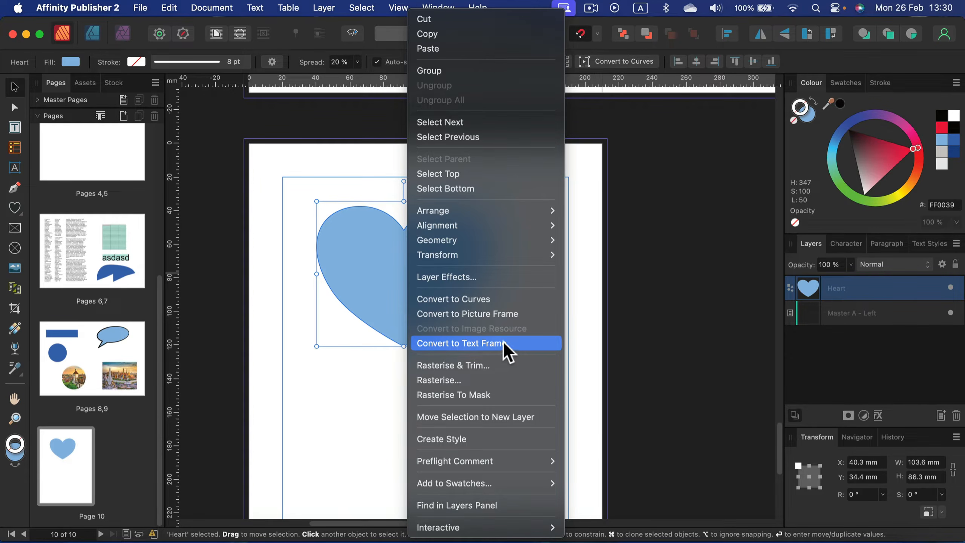
click(494, 314)
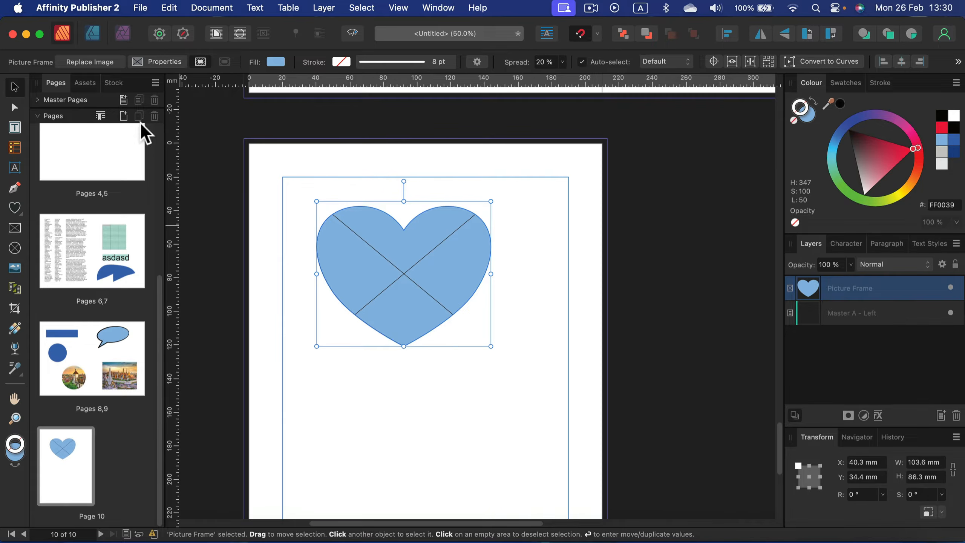
click(109, 64)
double_click(614, 277)
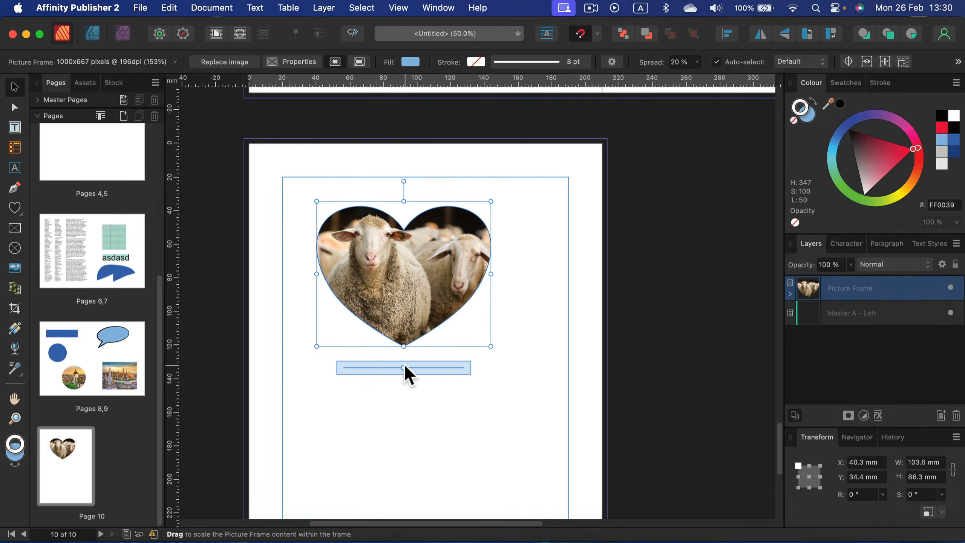
mouse_move(404, 367)
mouse_down()
mouse_move(419, 368)
mouse_move(377, 368)
mouse_move(417, 367)
mouse_move(403, 367)
mouse_up()
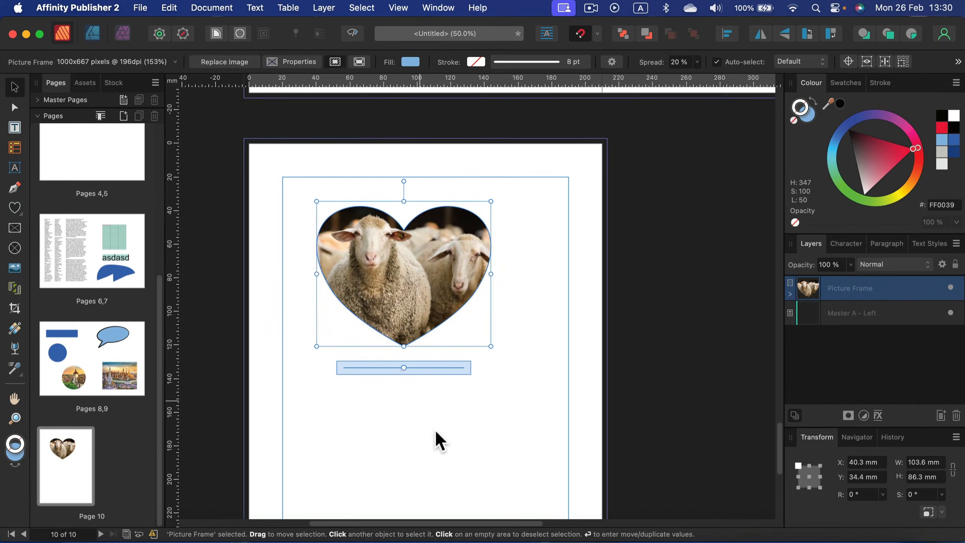
click(436, 433)
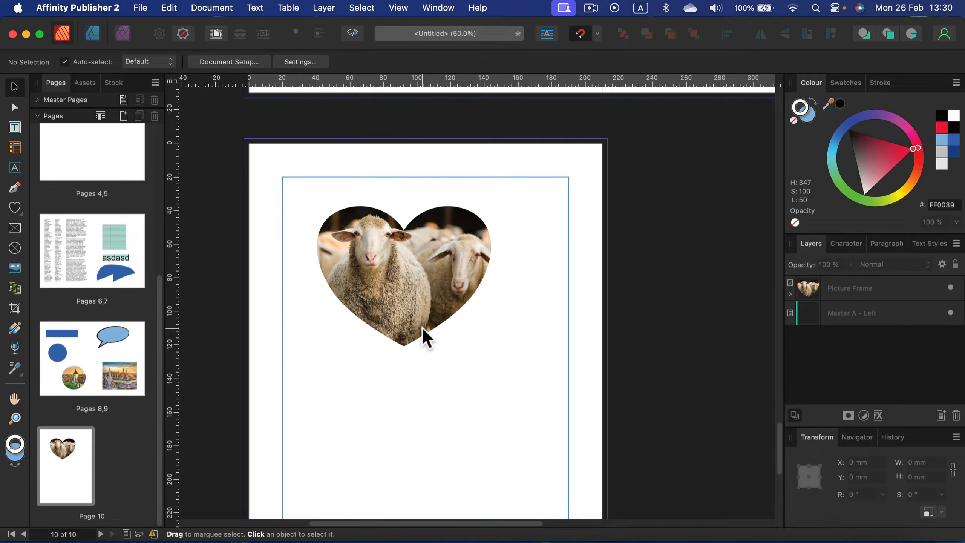
Undo the heart's photo placement and picture frame conversion, and shift the plain heart slightly to X 41.3 mm, Y 37.3 mm
key(super+z)
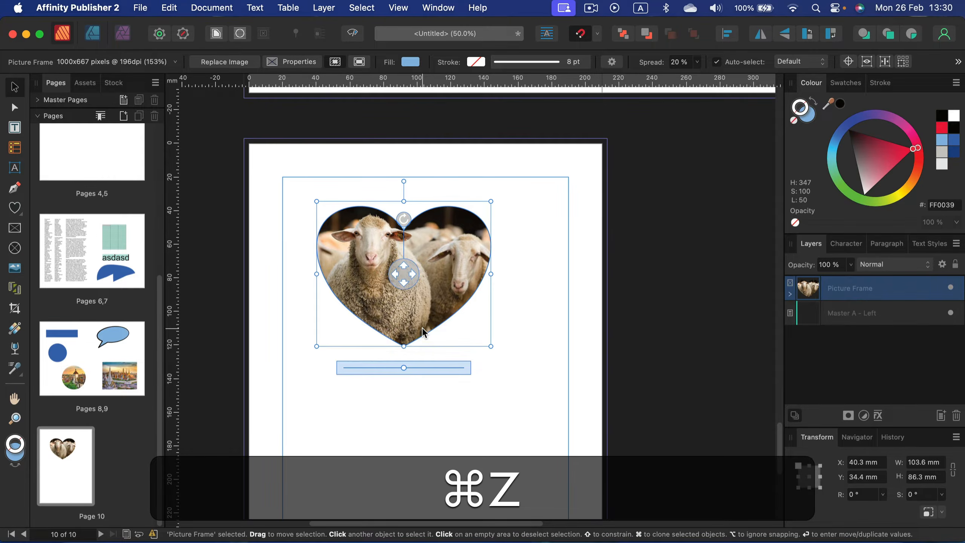
key(super+z)
mouse_move(429, 323)
mouse_down()
mouse_move(502, 265)
mouse_move(432, 328)
mouse_up()
Convert the heart to a single-column text frame and fill it with filler text
right_click(404, 241)
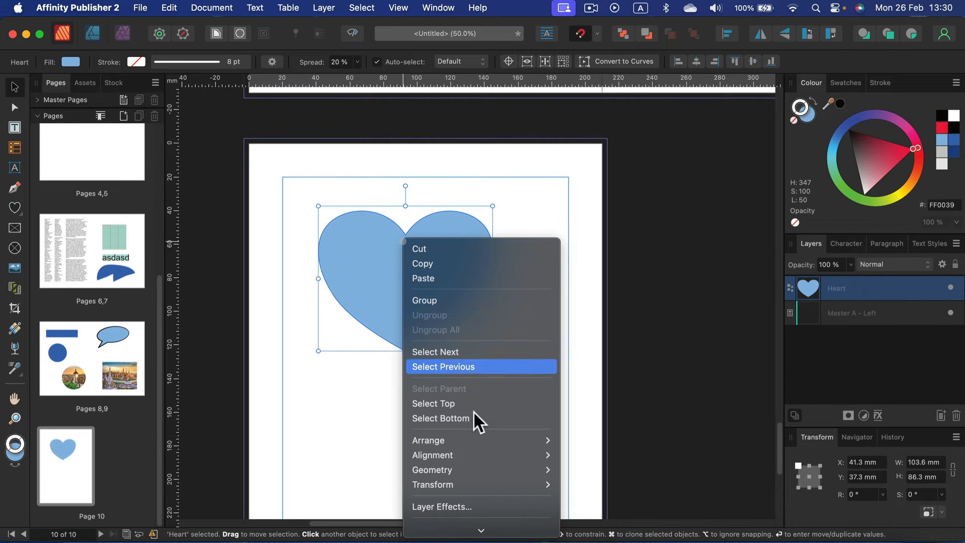
scroll(479, 422, down, 5)
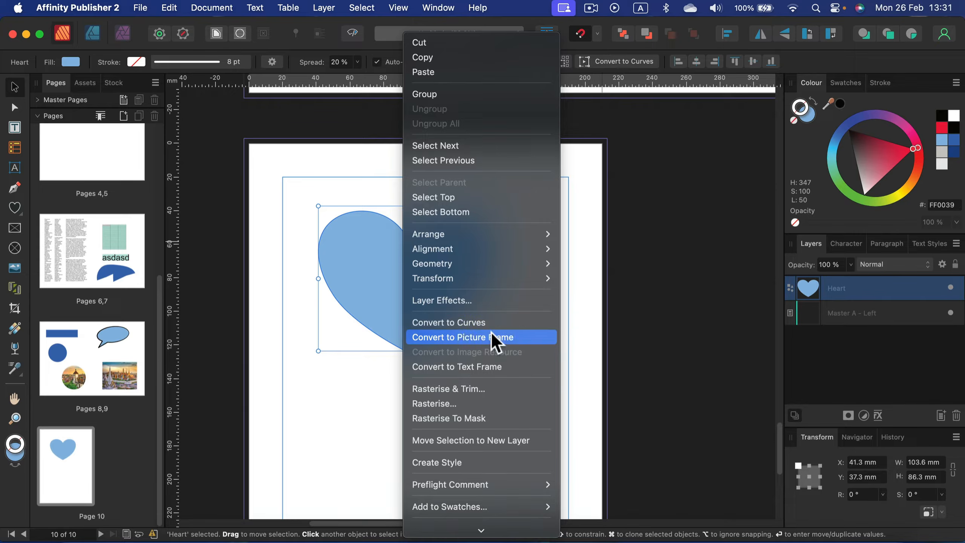
click(509, 376)
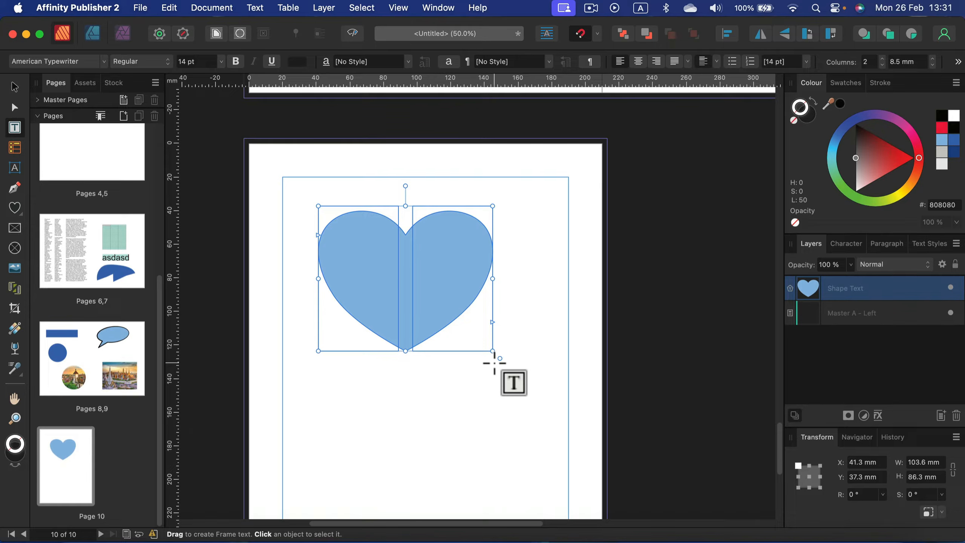
click(882, 65)
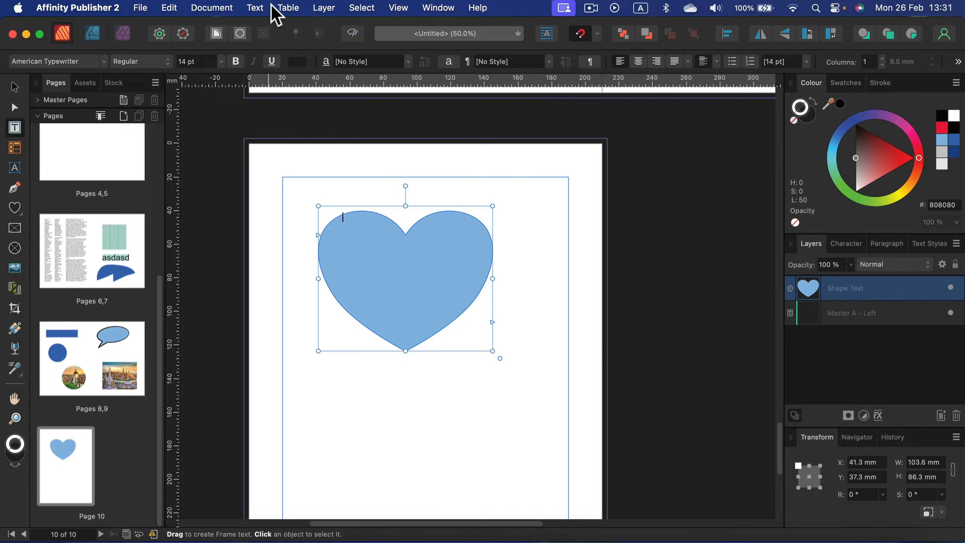
click(256, 7)
click(299, 316)
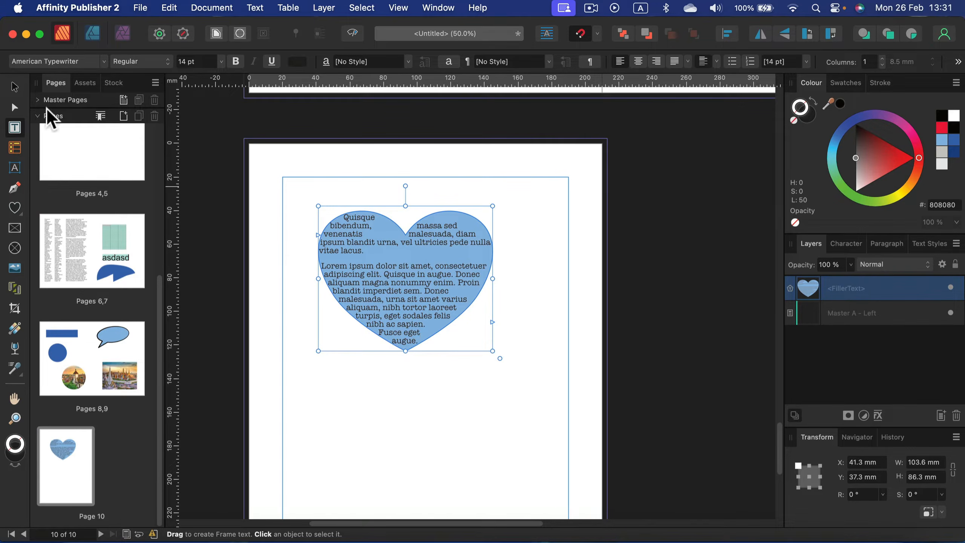
Delete the heart-shaped text frame from page 10
click(15, 87)
click(386, 165)
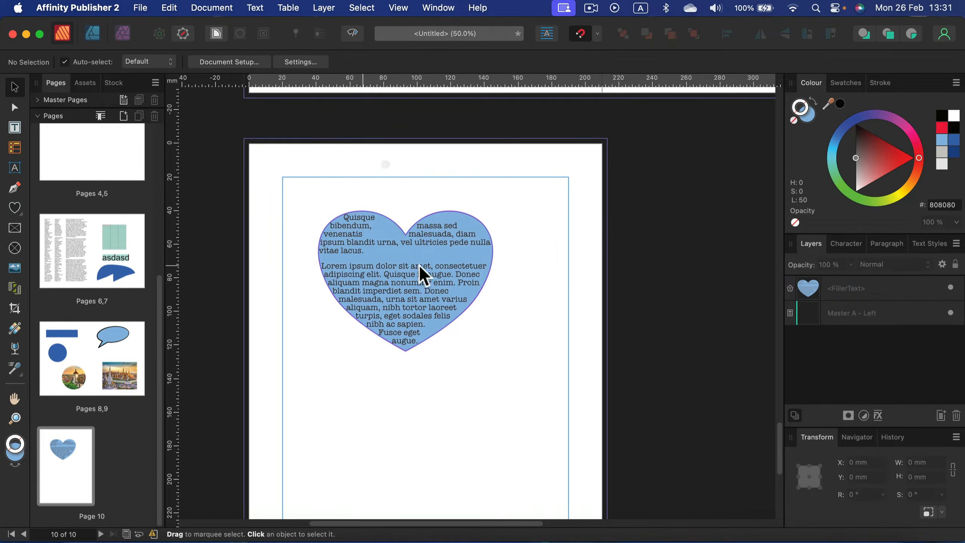
click(484, 269)
key(BackSpace)
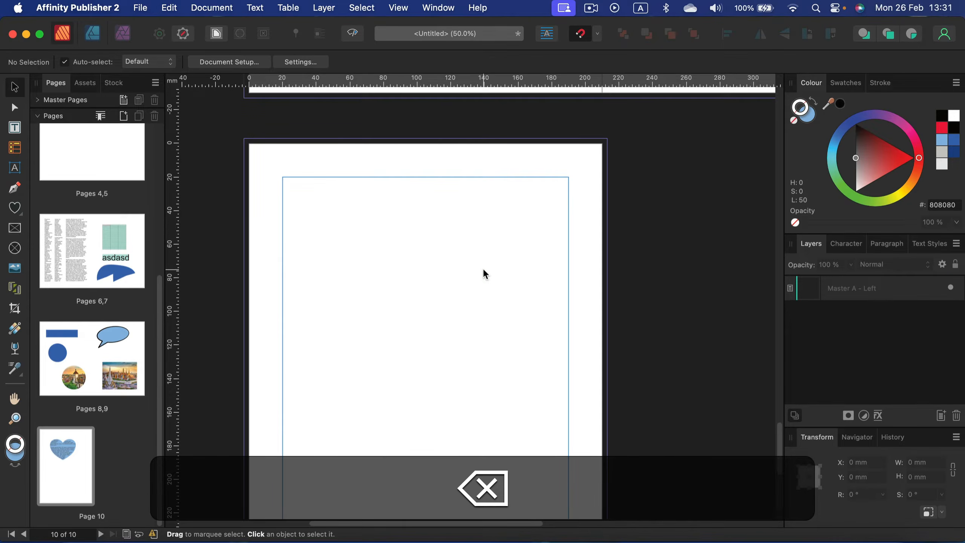
Place the sheep photo about 84.7 × 56.5 mm in page 10's upper-left margin corner and delete it again
click(15, 268)
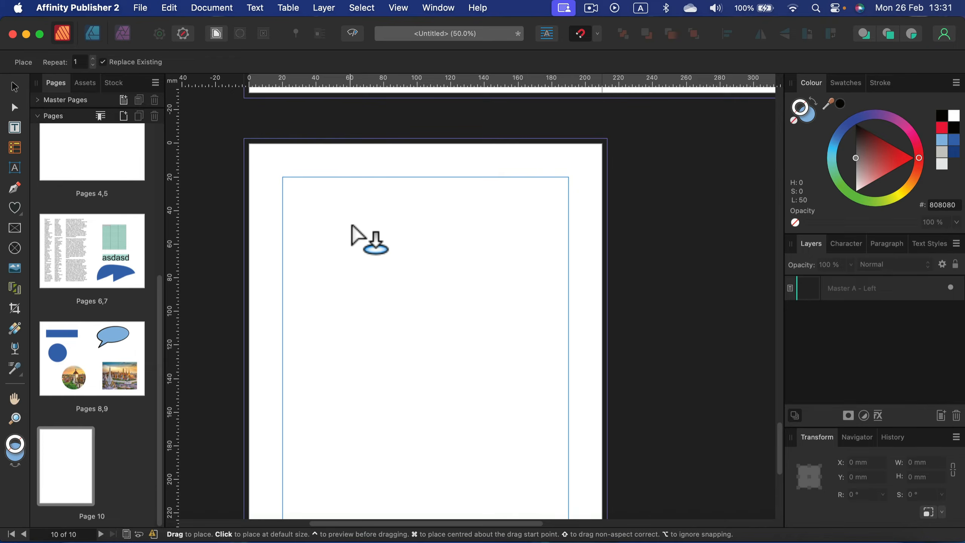
click(351, 225)
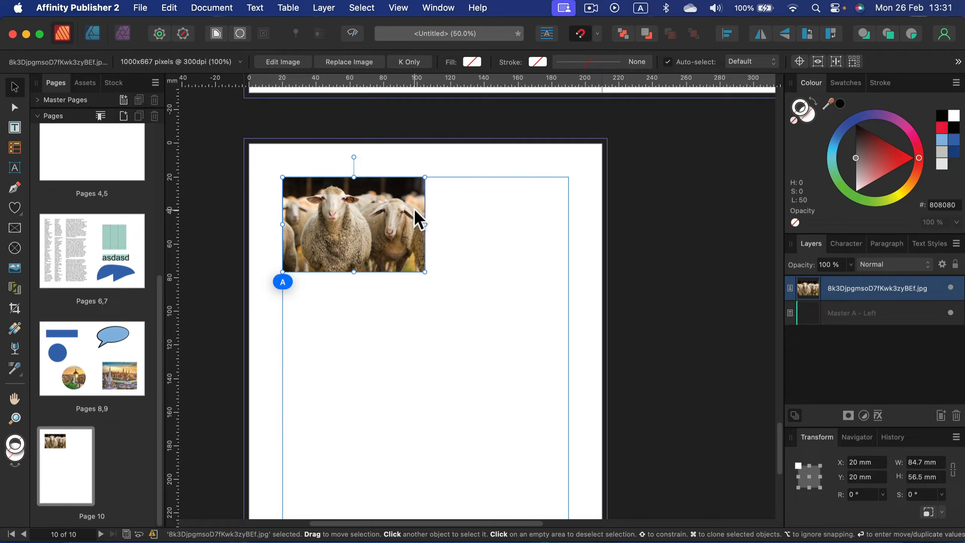
key(Delete)
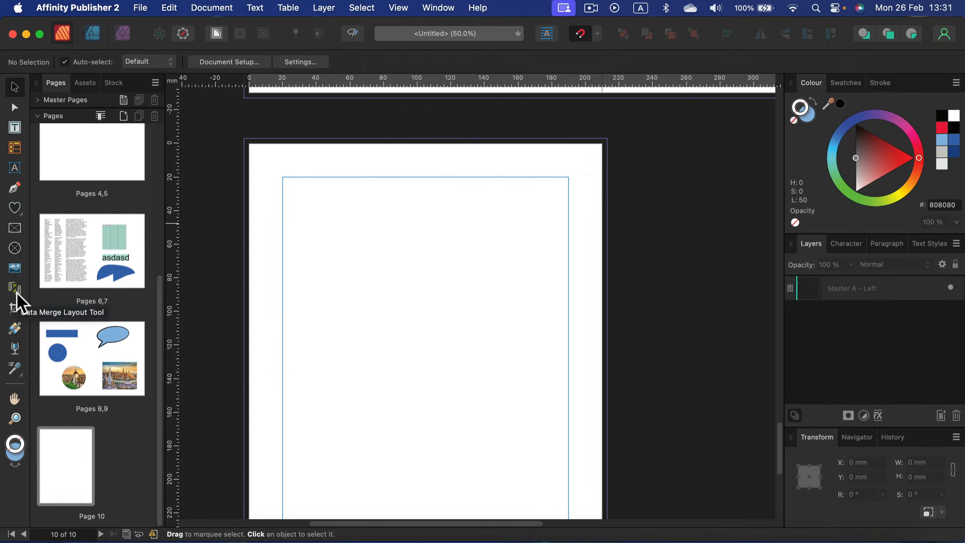
click(15, 289)
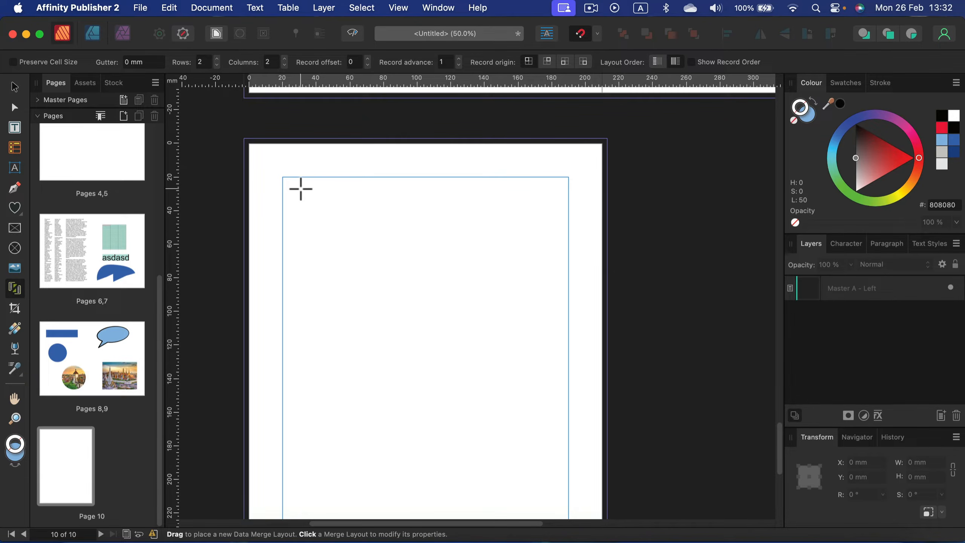
scroll(372, 273, up, 2)
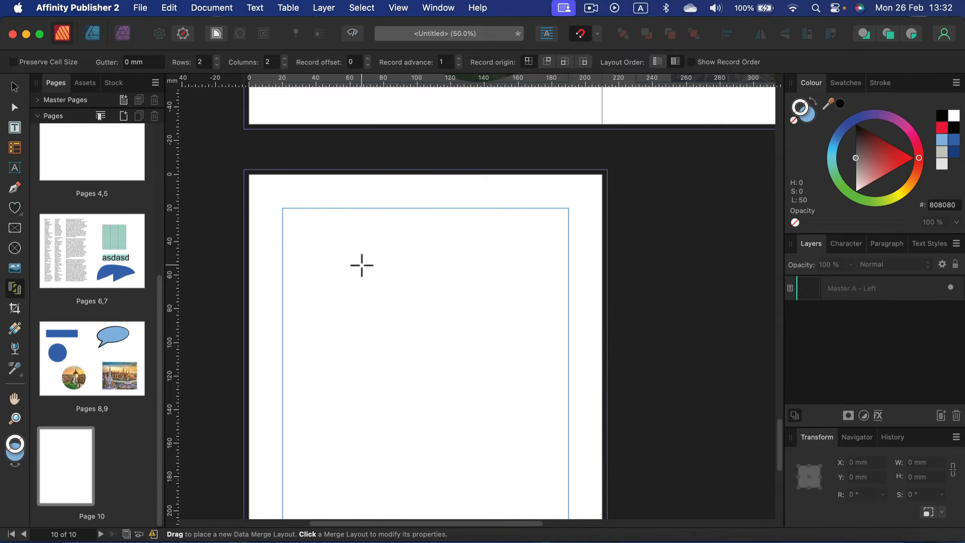
scroll(362, 265, up, 15)
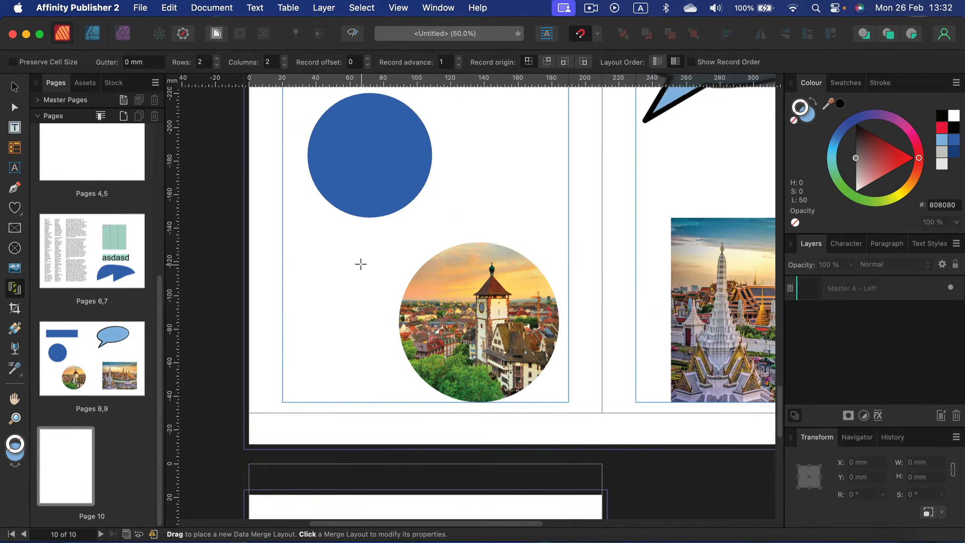
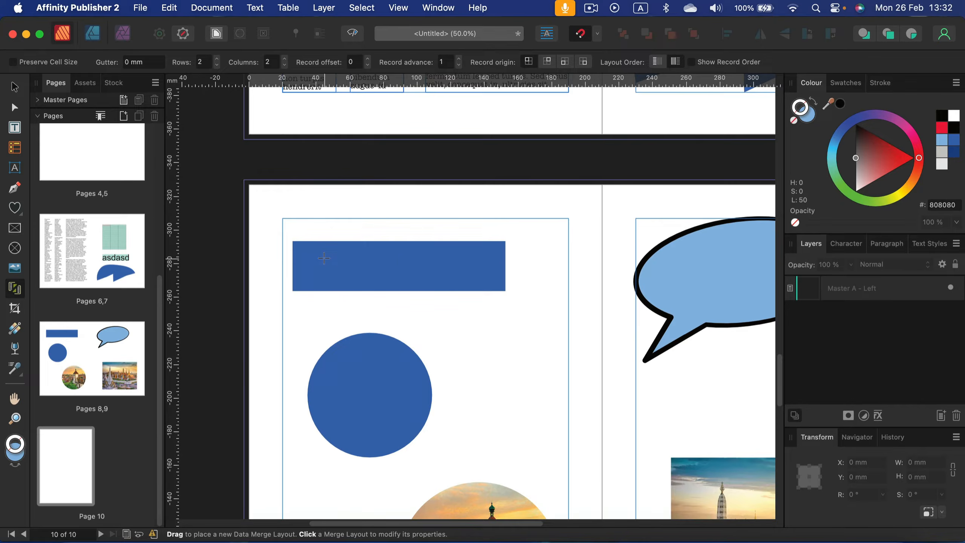
scroll(349, 263, down, 10)
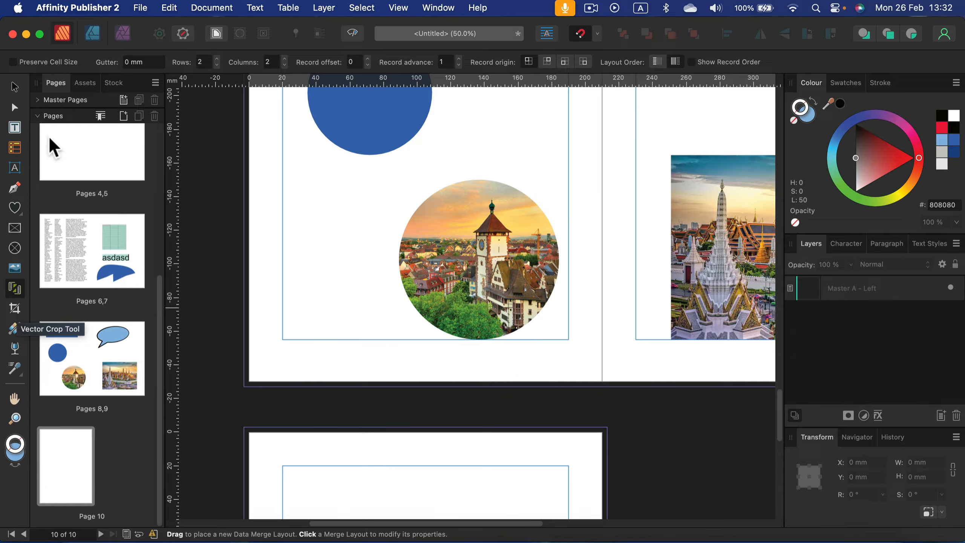
Move the blue circle on page 8 slightly down and to the right, to X 41.8 mm, Y 91.5 mm
click(15, 87)
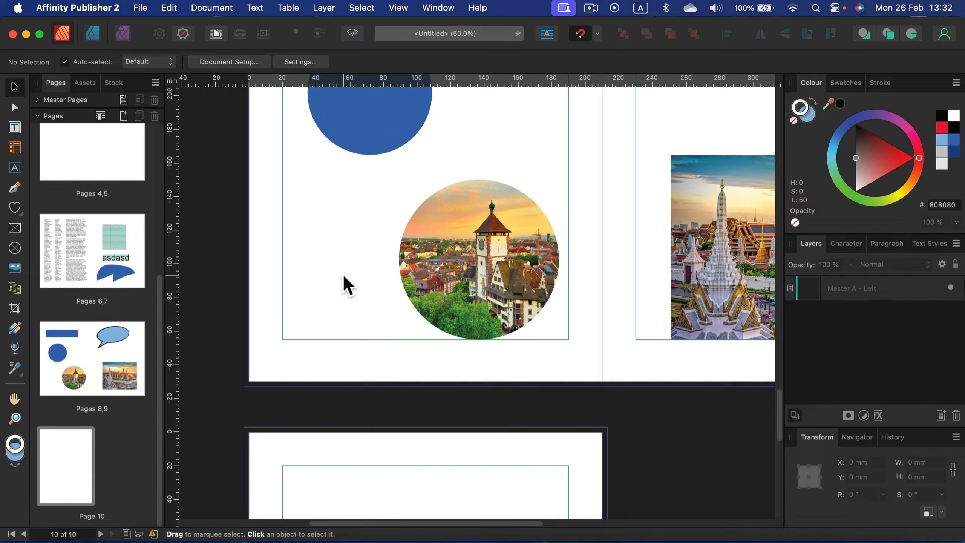
scroll(452, 231, up, 3)
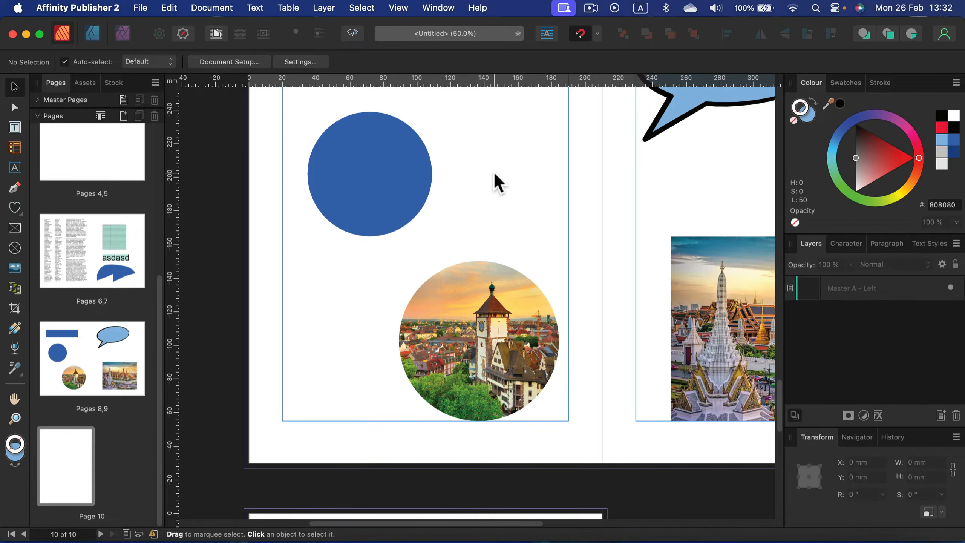
drag(383, 177, 396, 186)
scroll(397, 198, up, 1)
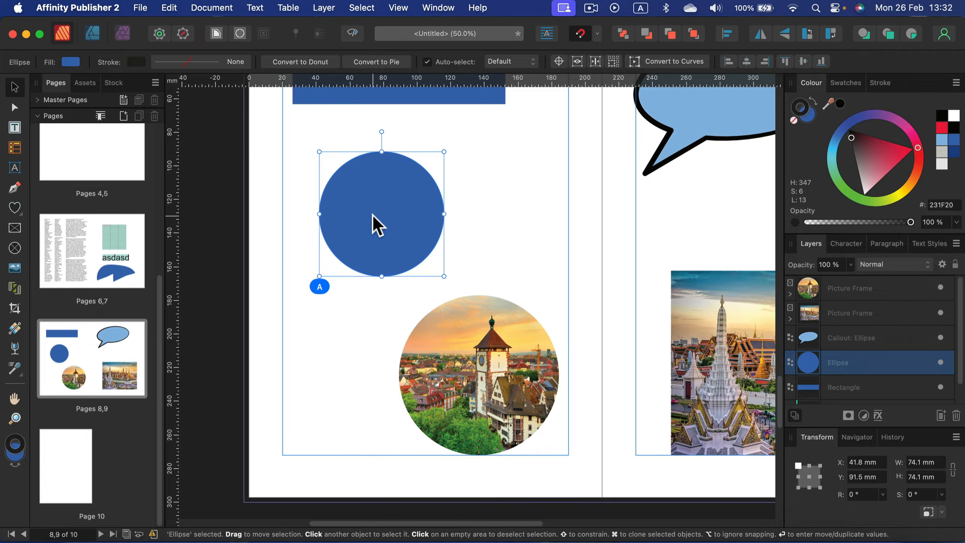
Crop the blue circle to its left half with the Vector Crop Tool and deselect it
click(15, 309)
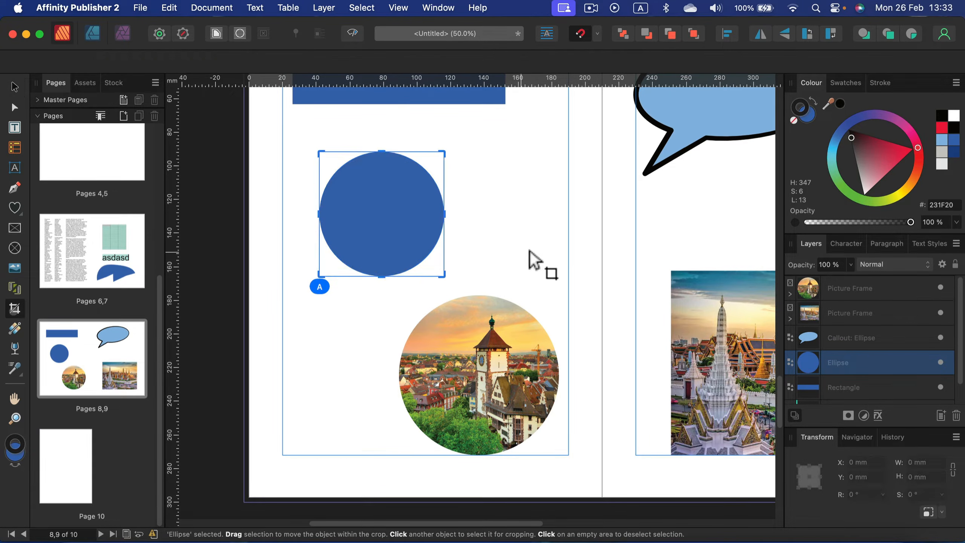
drag(444, 216, 383, 219)
key(Escape)
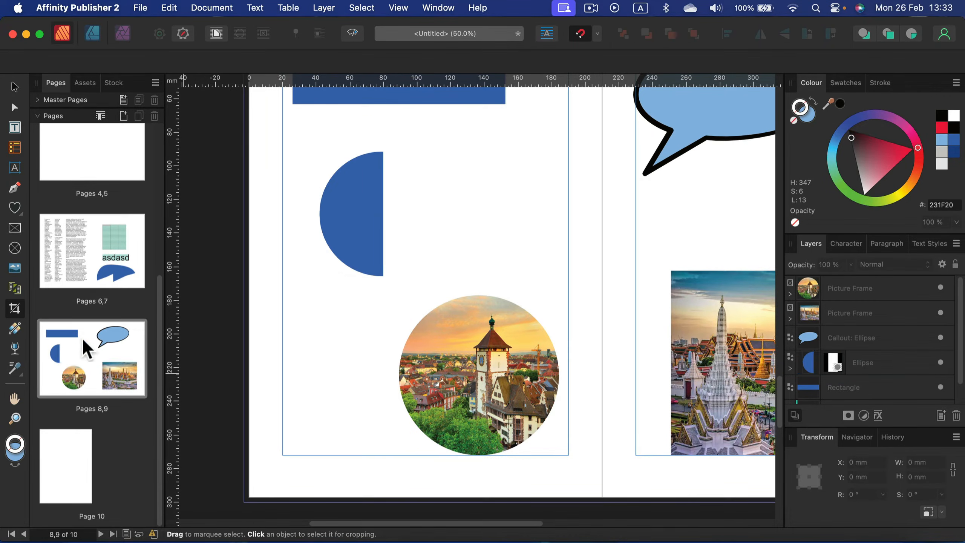
Enlarge page 8's blue rectangle to 213 × 85.4 mm with its corner on the bleed at X -3 mm, Y -3 mm
click(15, 329)
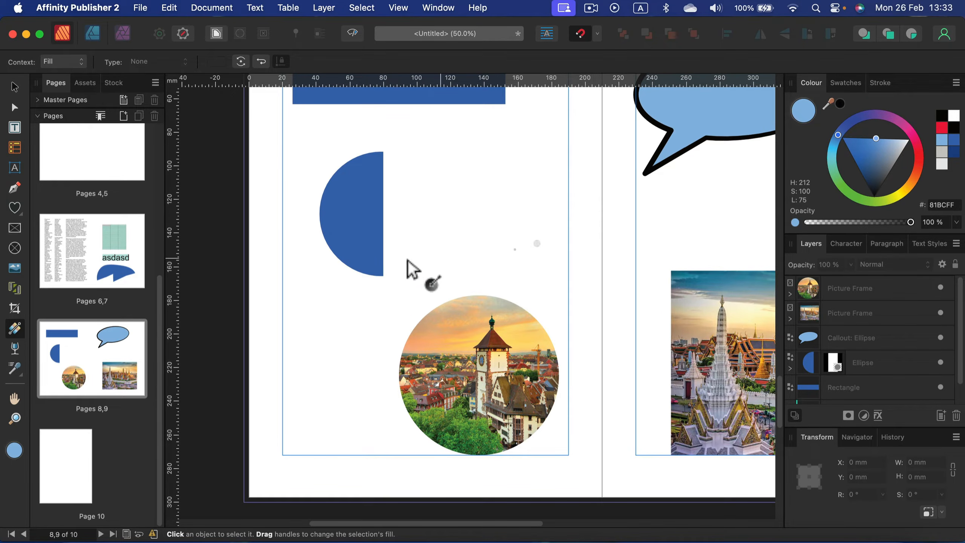
click(15, 89)
scroll(486, 209, up, 5)
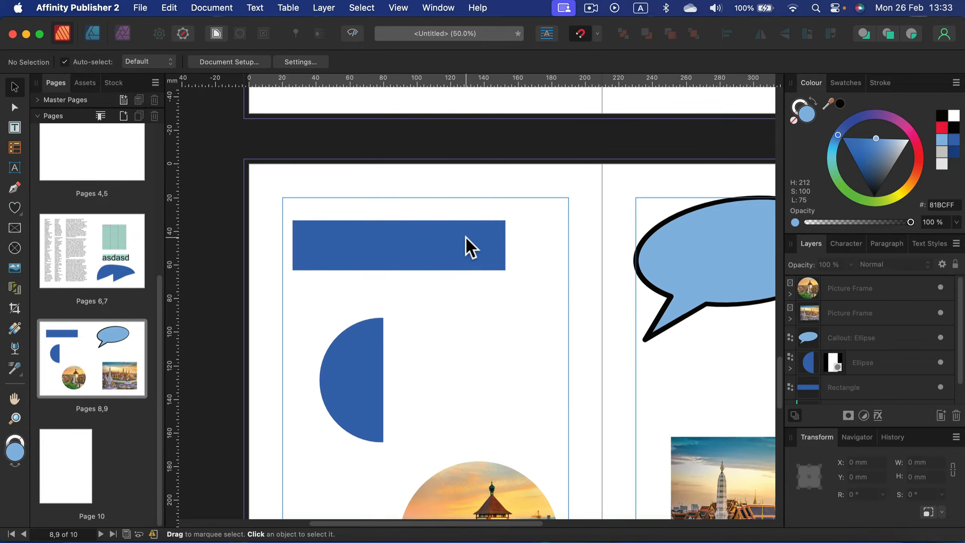
click(454, 254)
drag(454, 254, 602, 303)
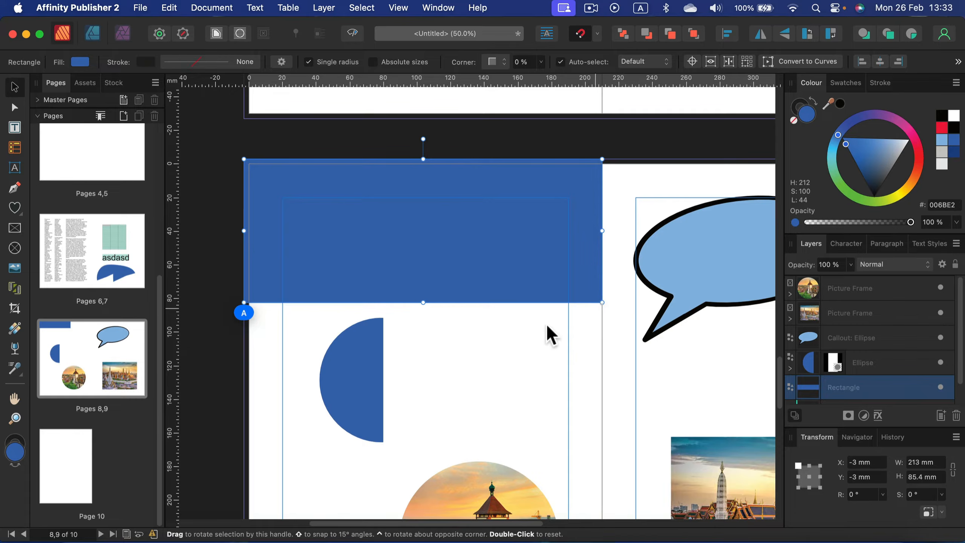
Apply a linear gradient fill to the blue rectangle, running diagonally from its upper-right corner to its lower-left corner
click(12, 329)
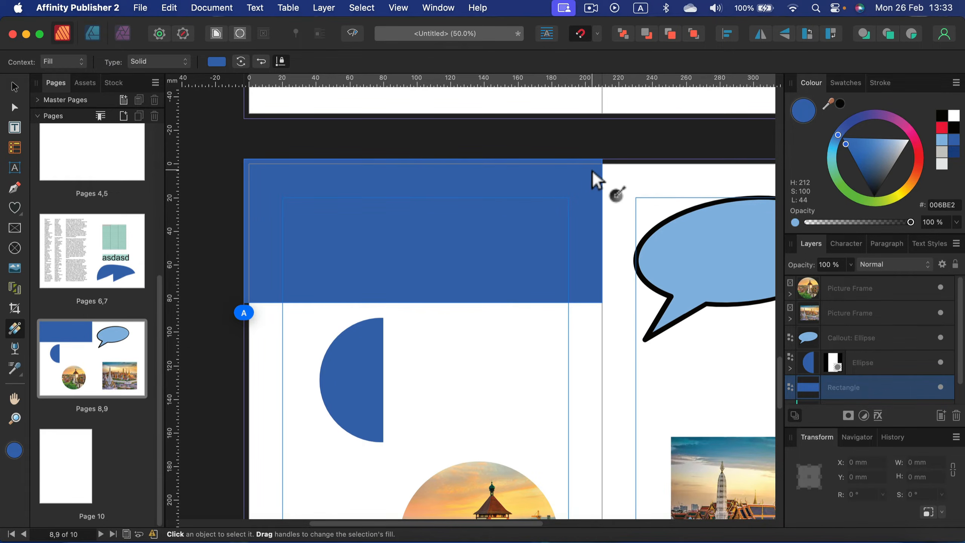
drag(591, 171, 268, 292)
mouse_move(430, 228)
mouse_down()
mouse_move(317, 274)
mouse_move(537, 198)
mouse_move(427, 233)
mouse_up()
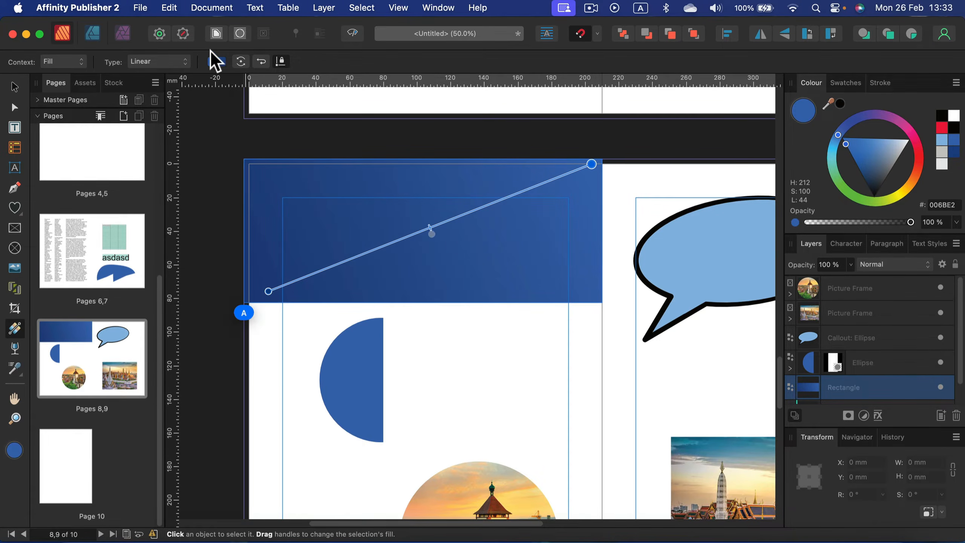
Set the gradient's first colour stop to red with a hue of 342
click(219, 62)
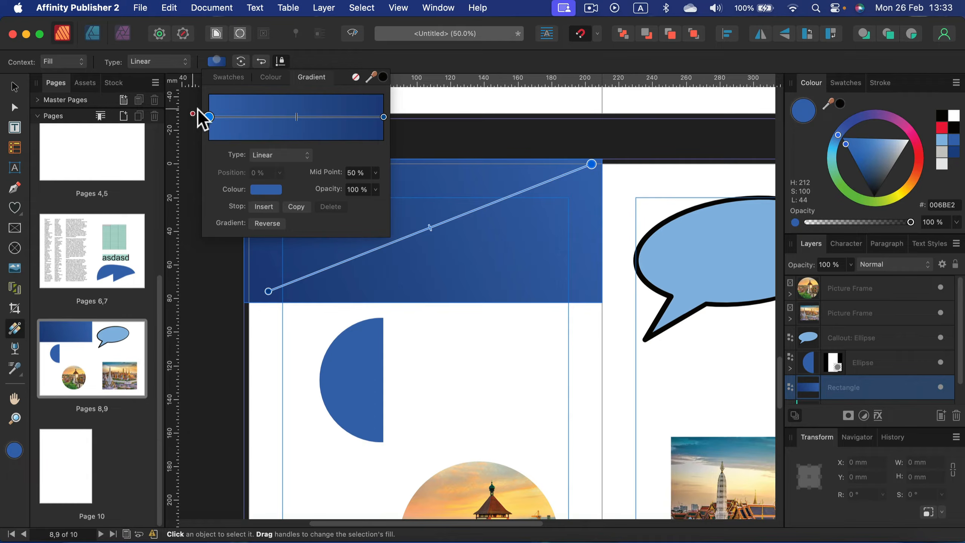
click(267, 190)
click(353, 230)
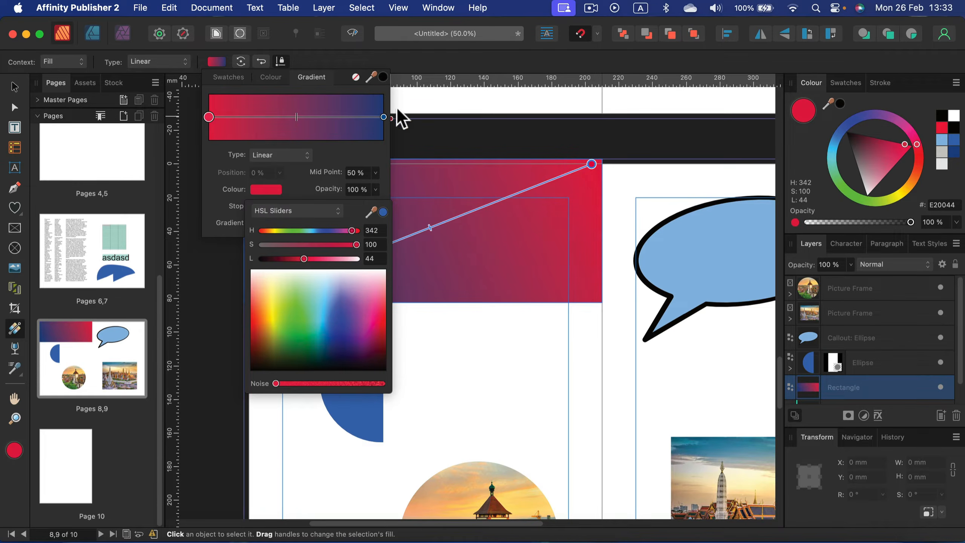
Close the gradient colour settings and change the page 8 rectangle's fill type to Elliptical
click(312, 55)
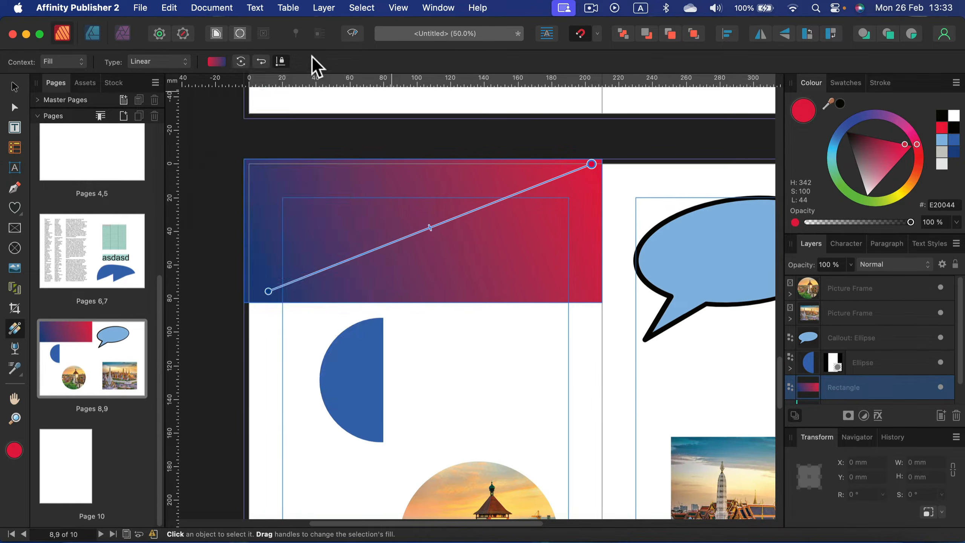
click(156, 58)
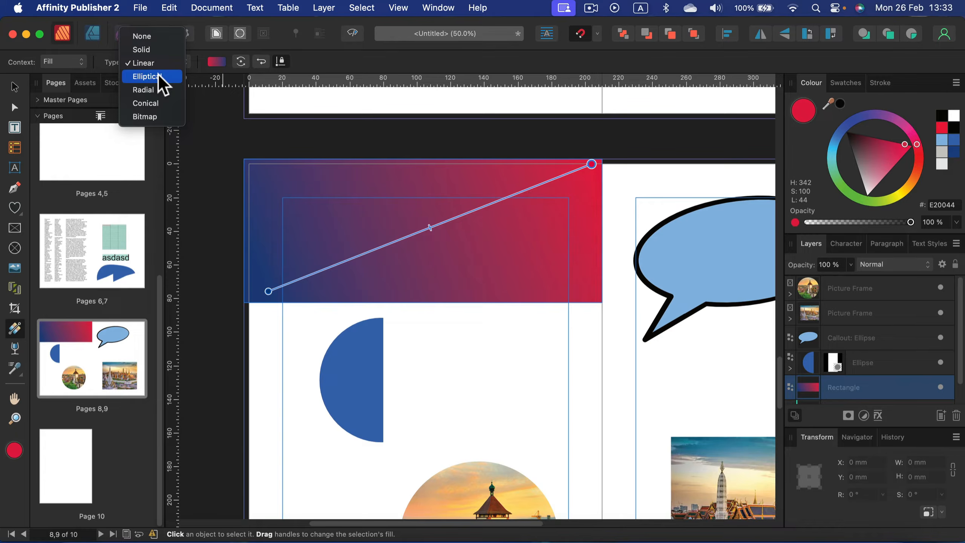
click(144, 75)
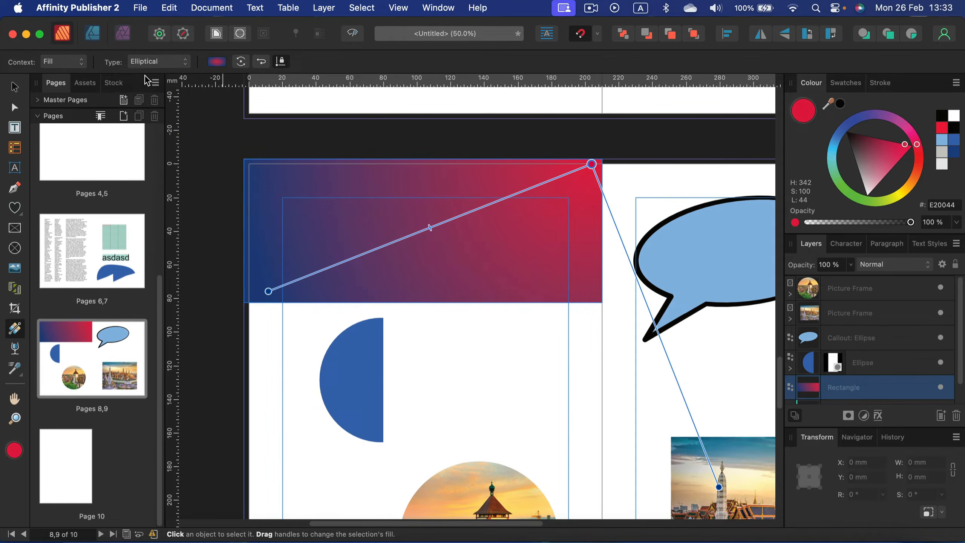
Change the rectangle's fill to a Radial gradient, centred near its lower-right corner and extending to near the middle of its upper edge
click(152, 64)
click(151, 77)
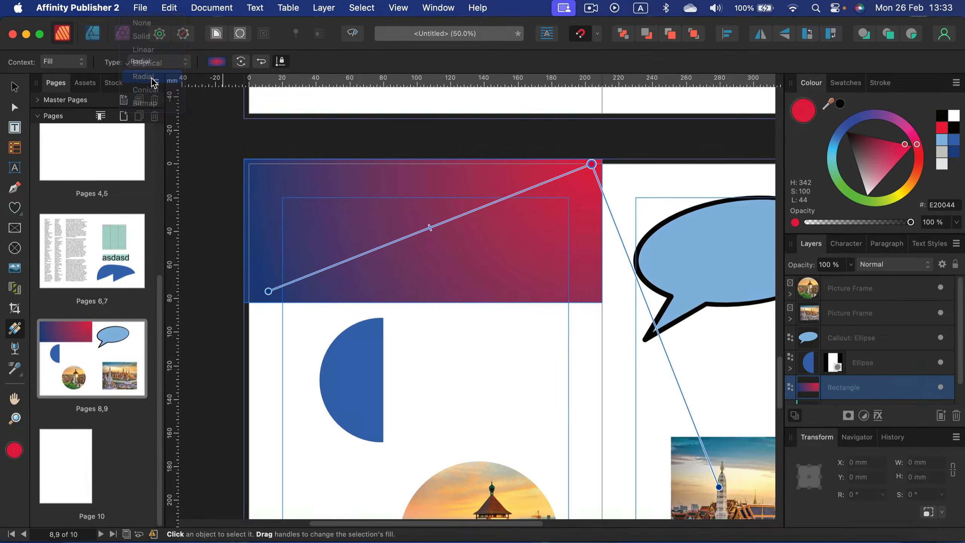
drag(296, 174, 339, 217)
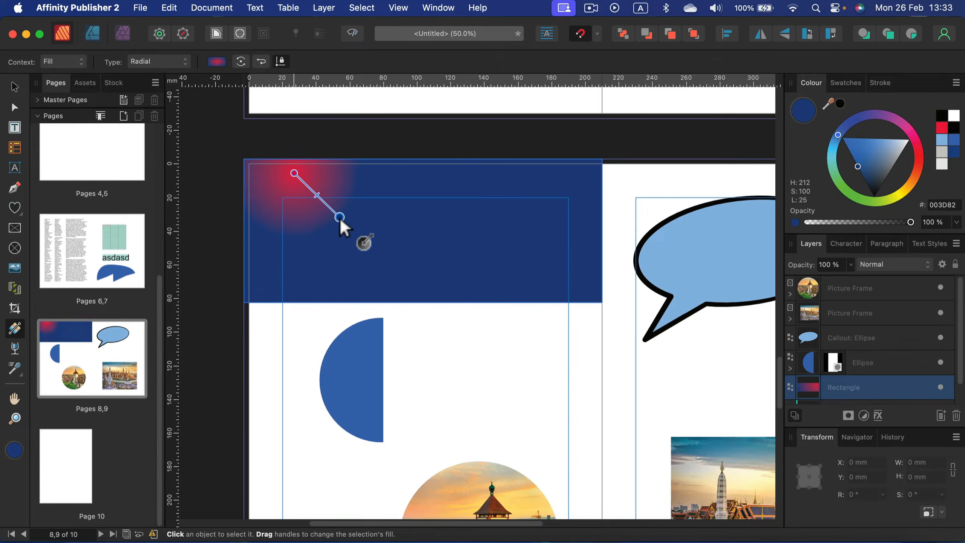
drag(569, 269, 415, 170)
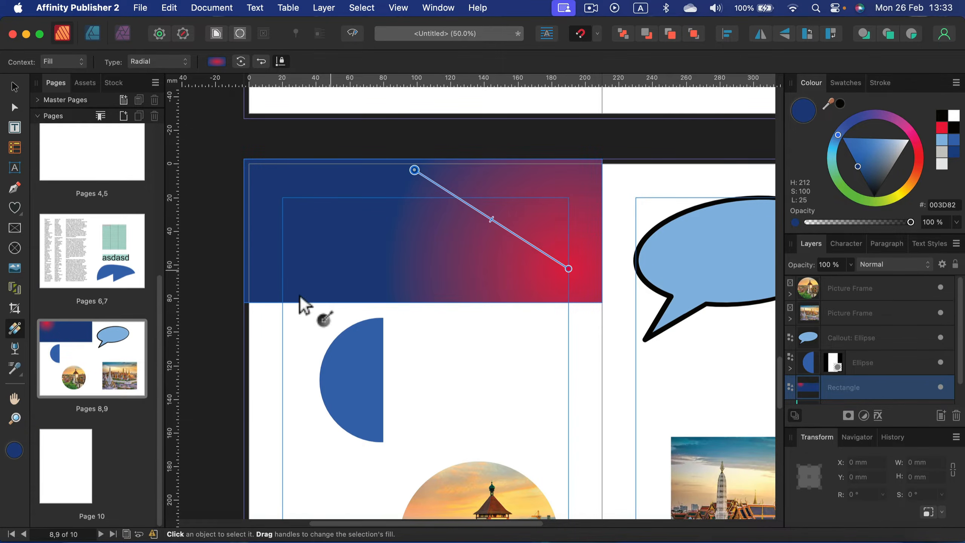
click(178, 62)
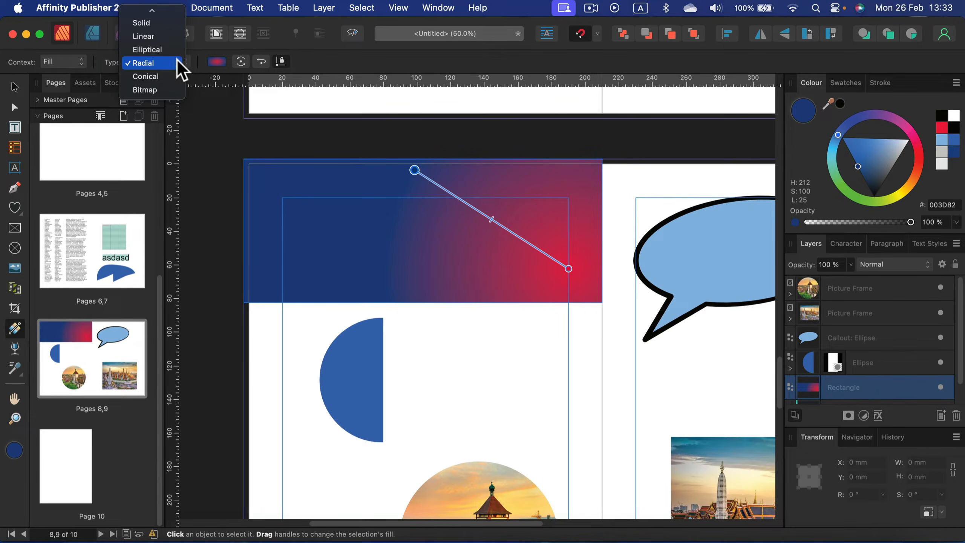
click(13, 84)
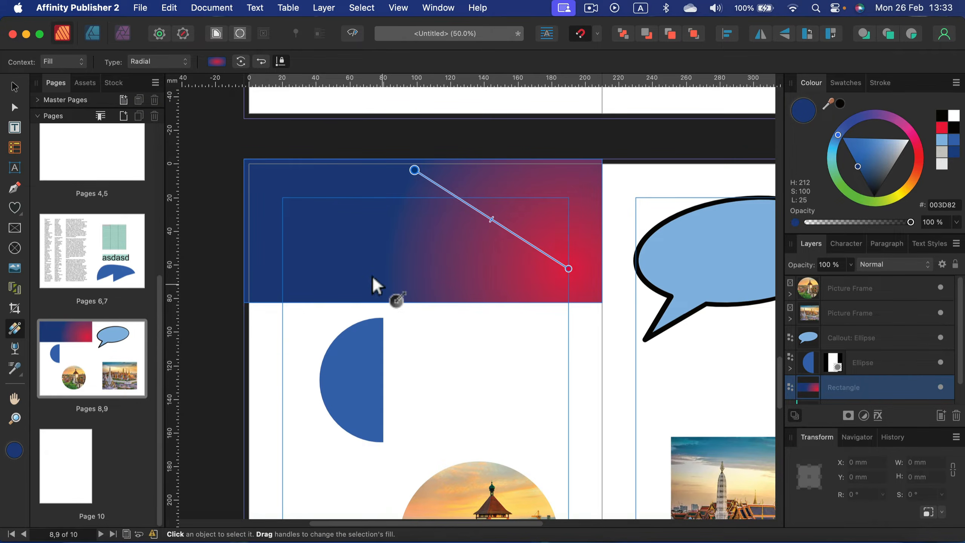
click(14, 87)
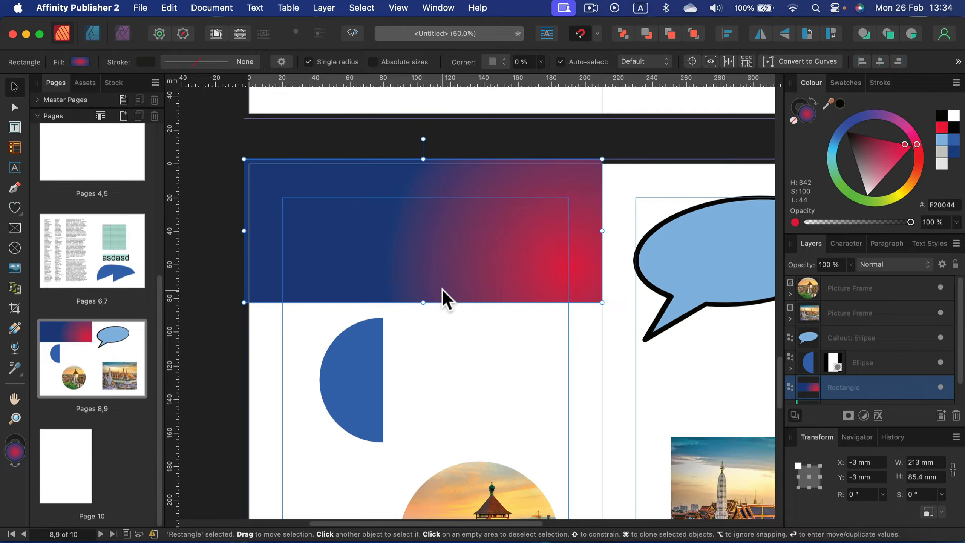
Apply a linear transparency to the gradient rectangle so it fades out from near its top edge to its bottom edge
click(13, 350)
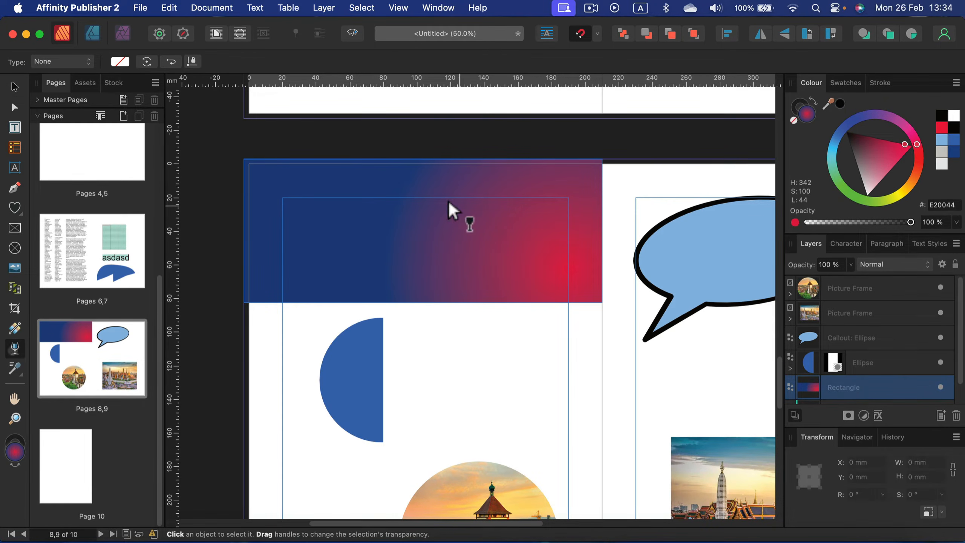
drag(423, 179, 423, 303)
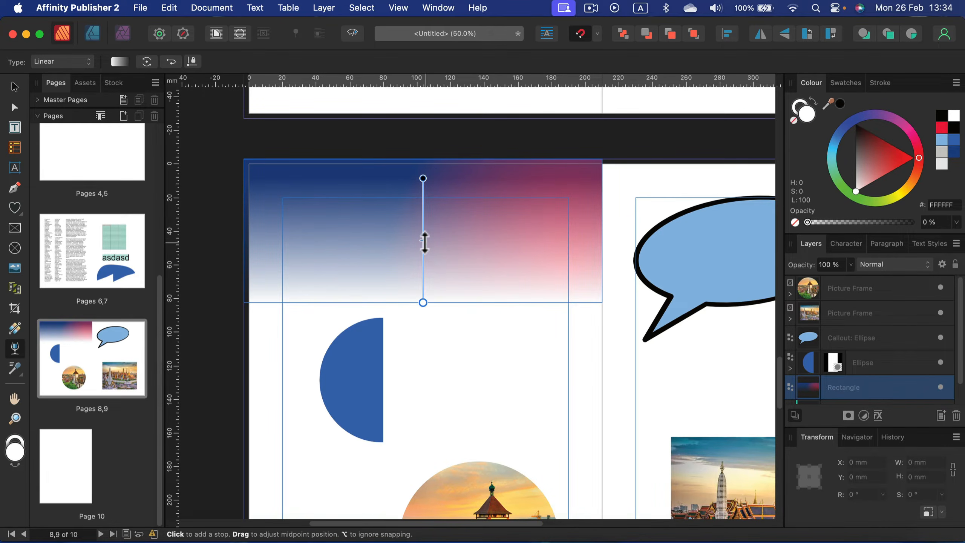
mouse_move(424, 242)
mouse_down()
mouse_move(424, 276)
mouse_move(435, 214)
mouse_move(422, 267)
mouse_move(424, 254)
mouse_up()
Stretch the gradient rectangle across both pages of the spread to a width of 426 mm
click(13, 89)
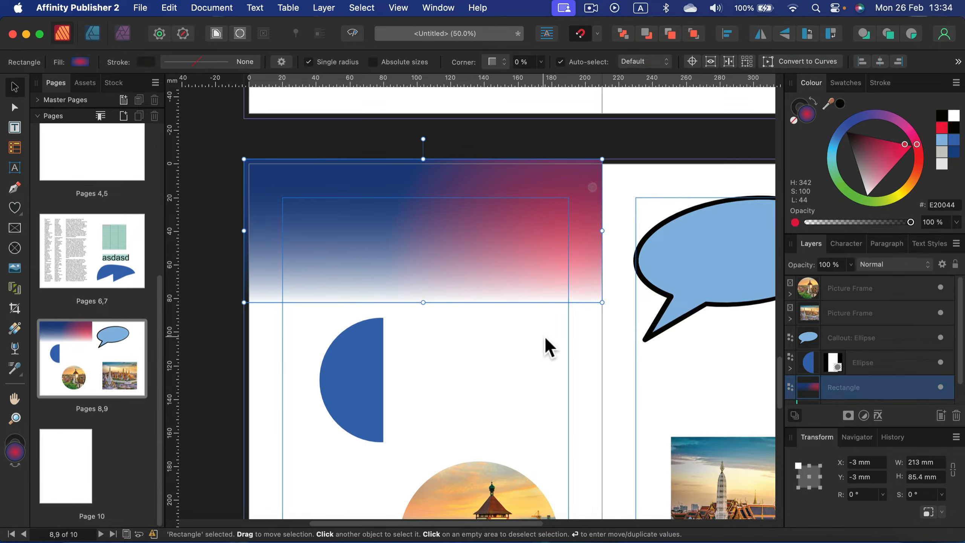
drag(545, 344, 307, 376)
drag(306, 258, 664, 260)
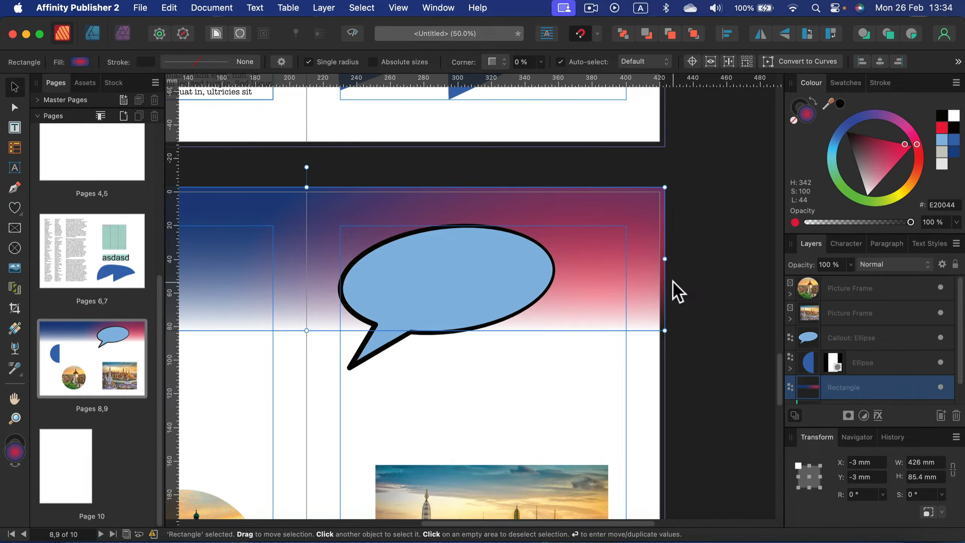
Send the gradient rectangle to the back of the stacking order, bring it to the front again and deselect it
key(super+shift+bracketright)
key(super+shift+bracketleft)
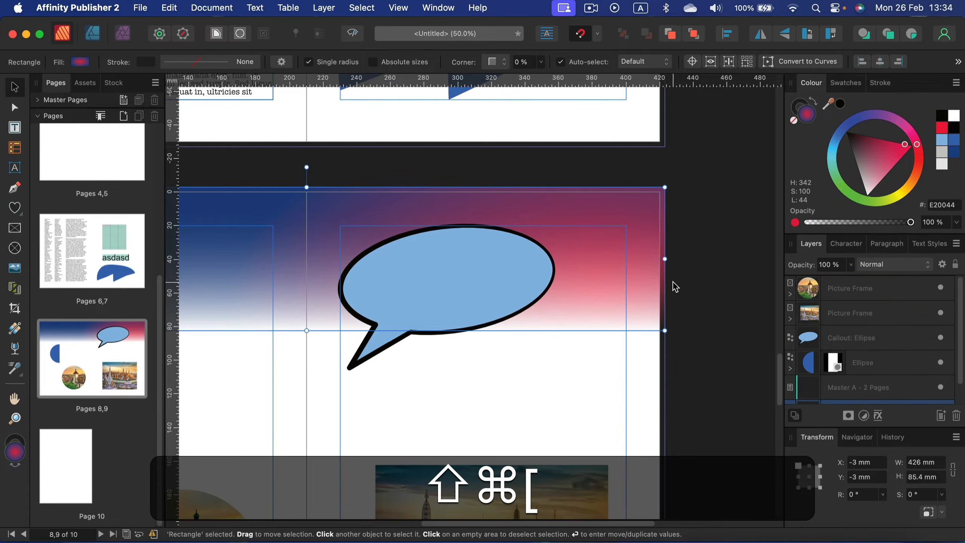
key(super+shift+bracketright)
click(547, 374)
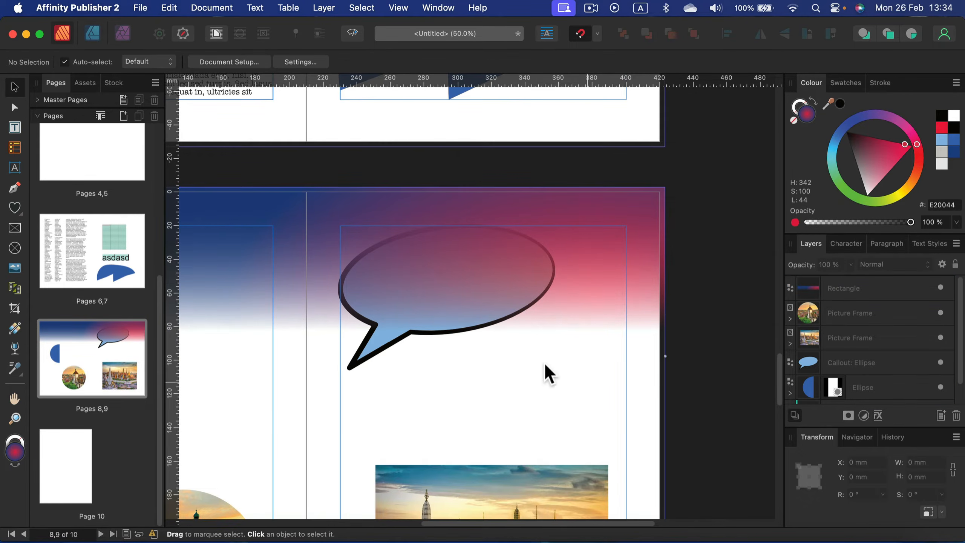
Shift the gradient rectangle through the layer order: to the back, forward one level, and to the front
drag(453, 392, 679, 403)
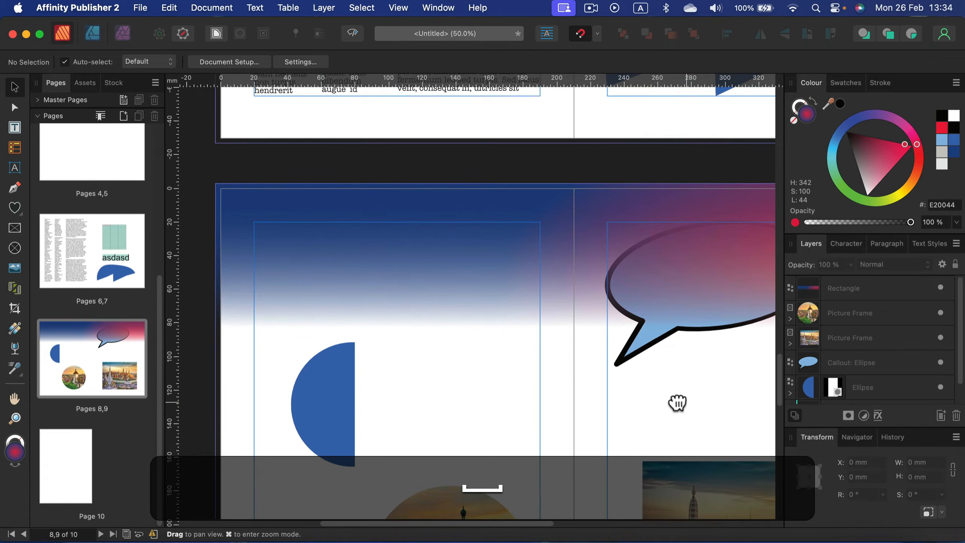
click(556, 217)
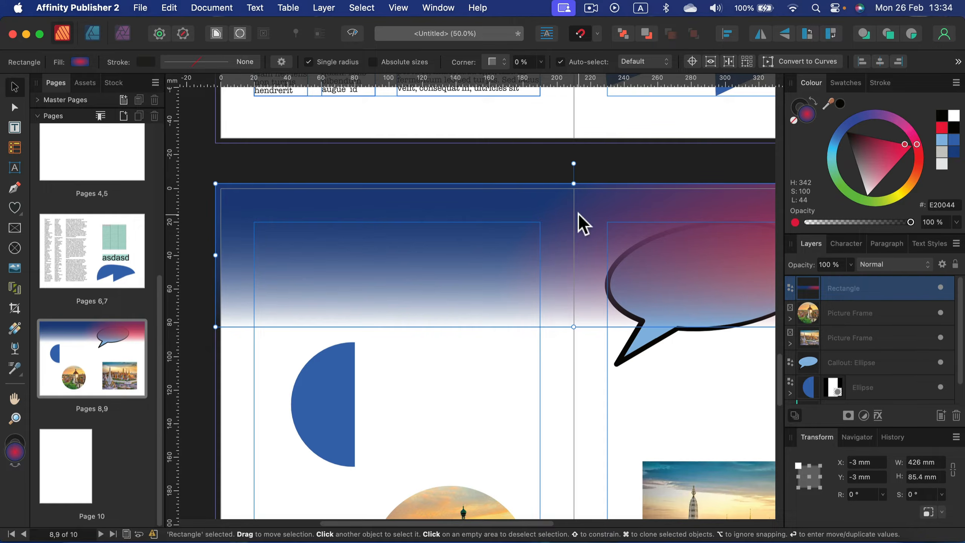
click(630, 34)
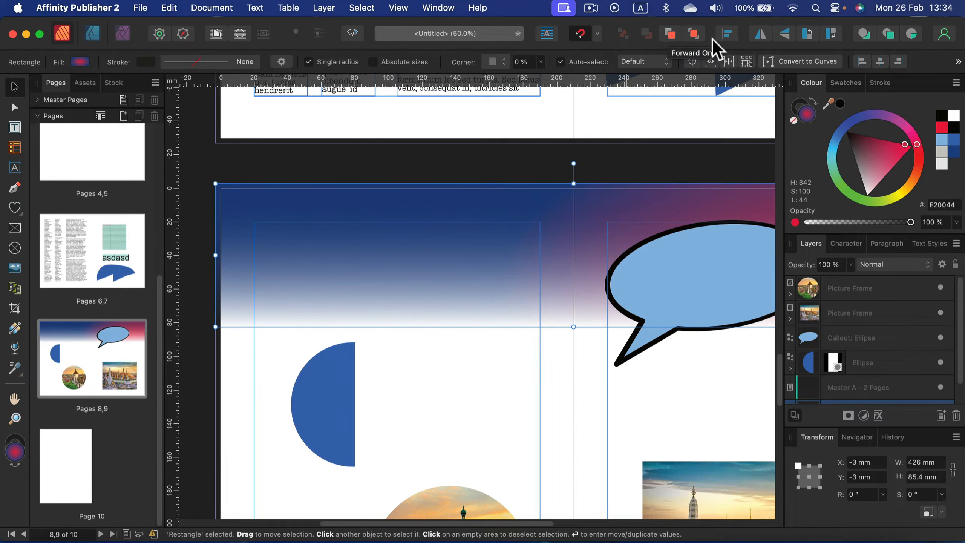
click(671, 36)
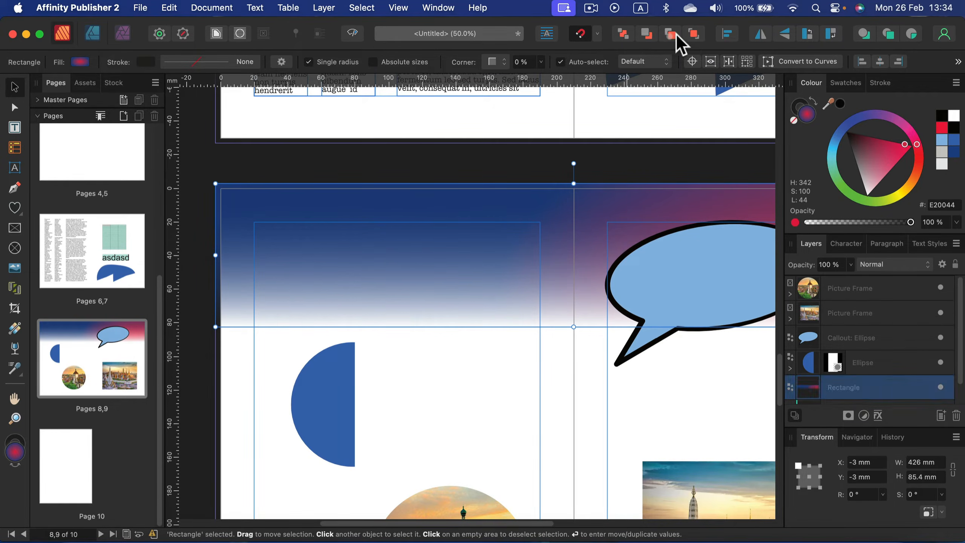
click(692, 34)
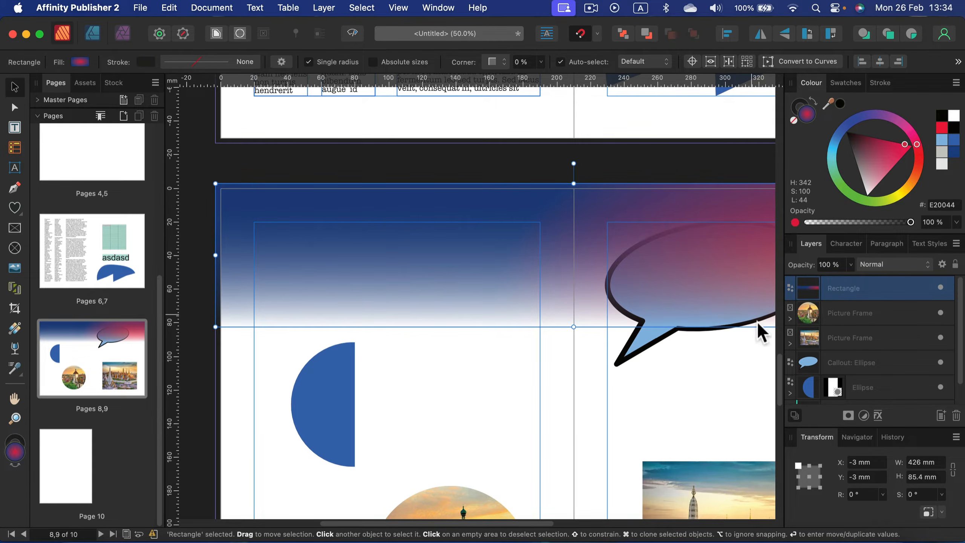
Move the Rectangle layer directly beneath the Callout: Ellipse layer and clear the selection
drag(872, 291, 875, 364)
scroll(812, 350, down, 1)
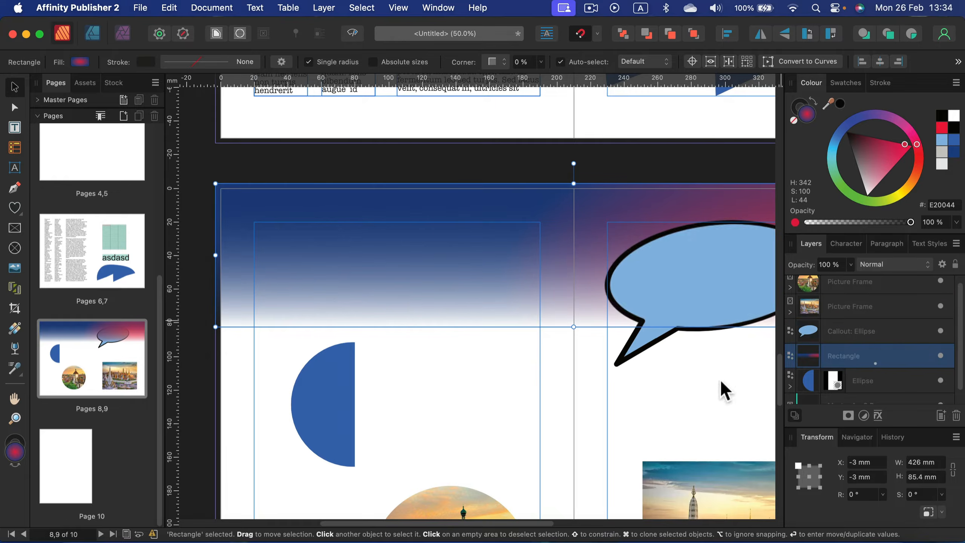
click(502, 412)
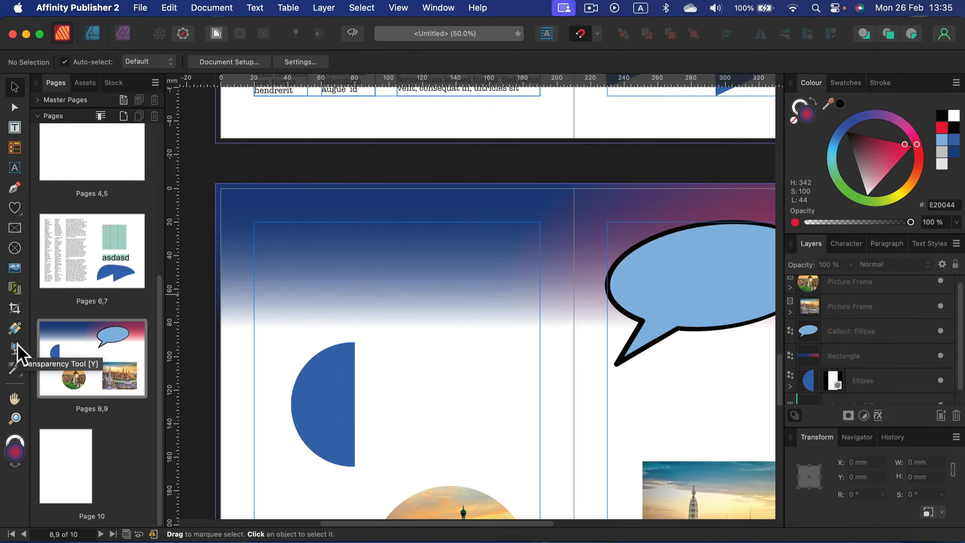
click(18, 374)
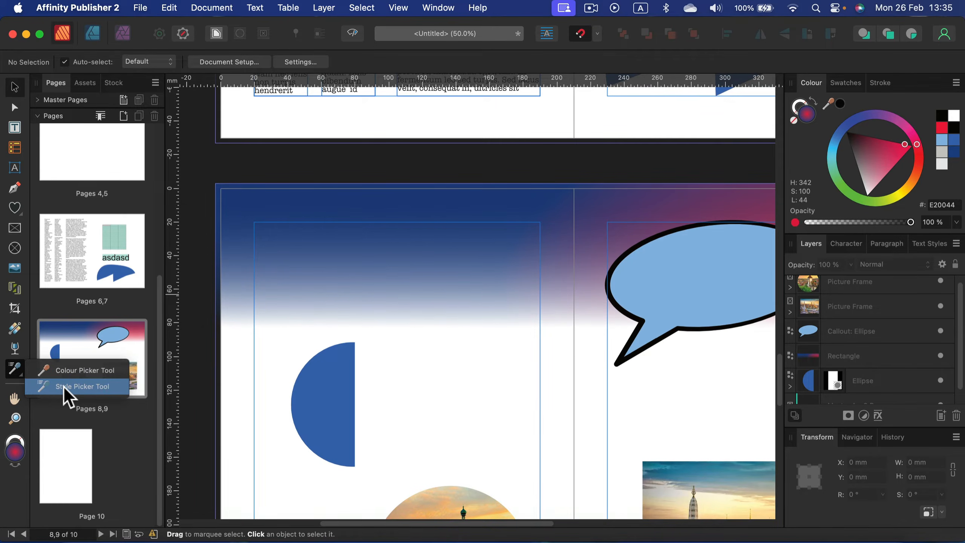
click(98, 388)
click(15, 87)
Recolour the blue half-ellipse with an orange sampled from the sky of the round town photo using the Colour Picker Tool
scroll(332, 281, down, 5)
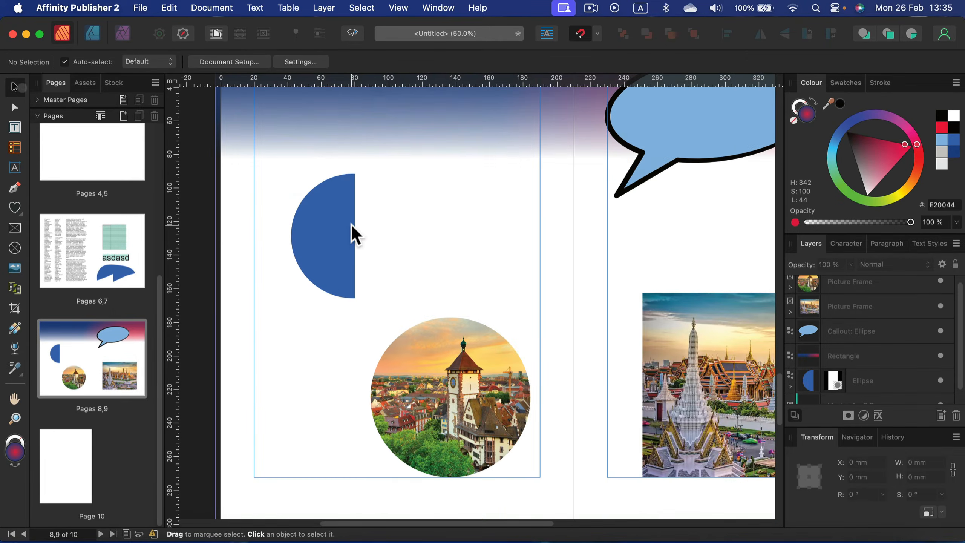
click(343, 256)
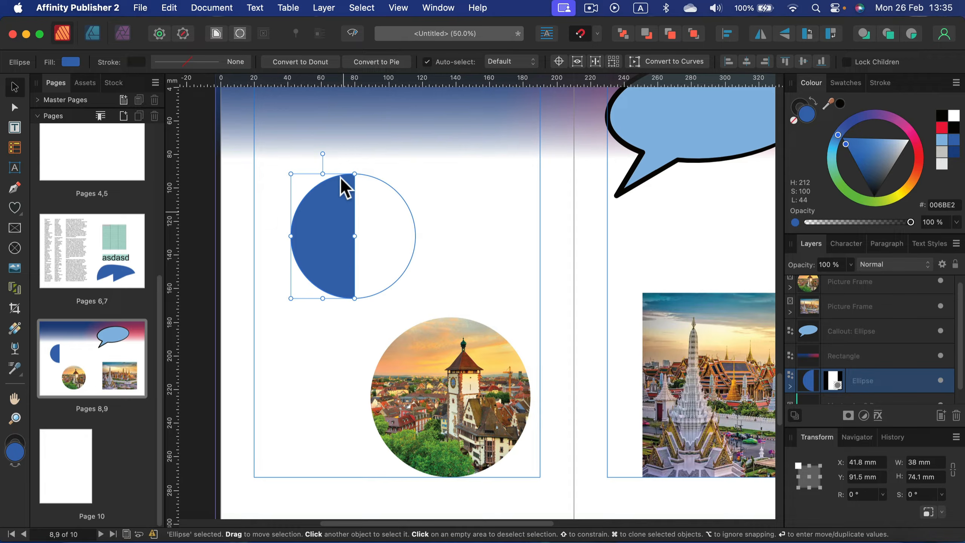
click(21, 373)
click(51, 375)
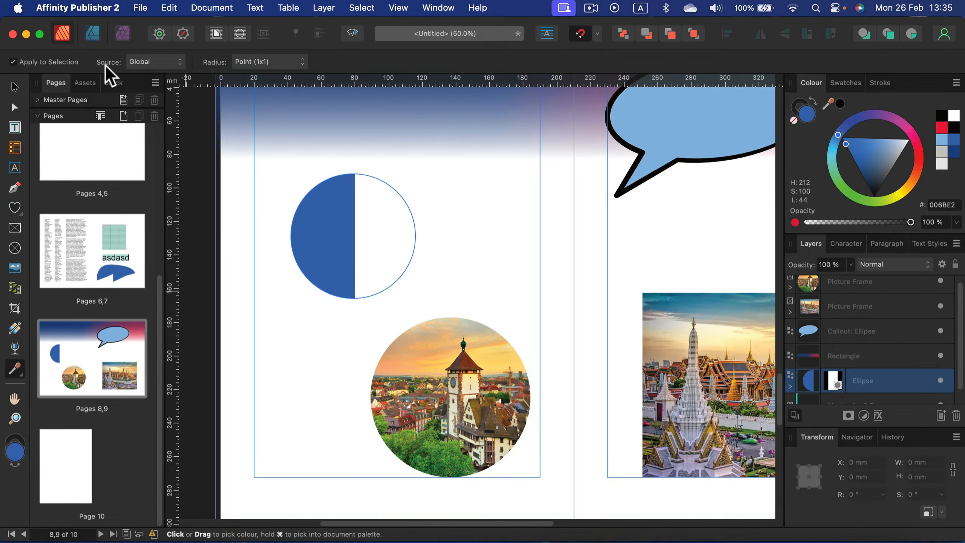
click(439, 348)
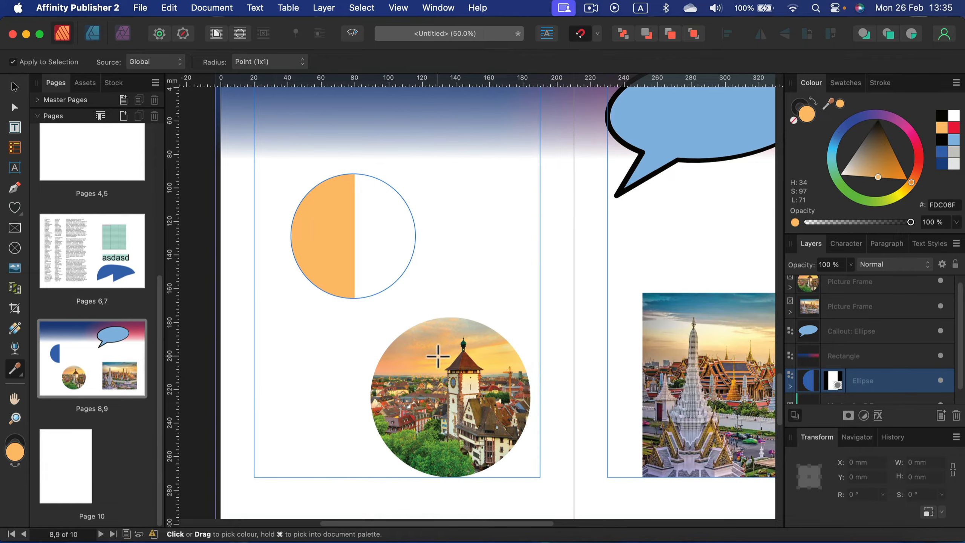
drag(427, 391, 437, 334)
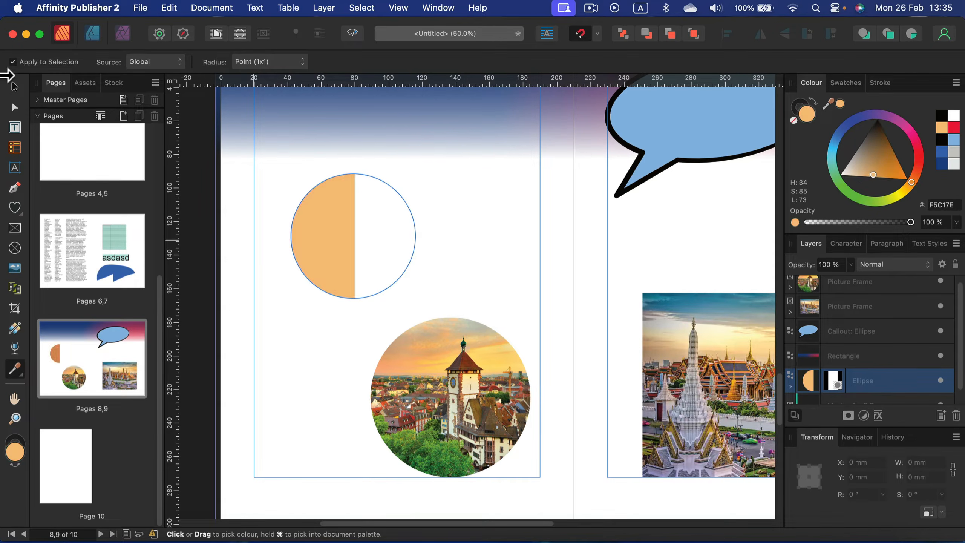
click(14, 86)
click(289, 395)
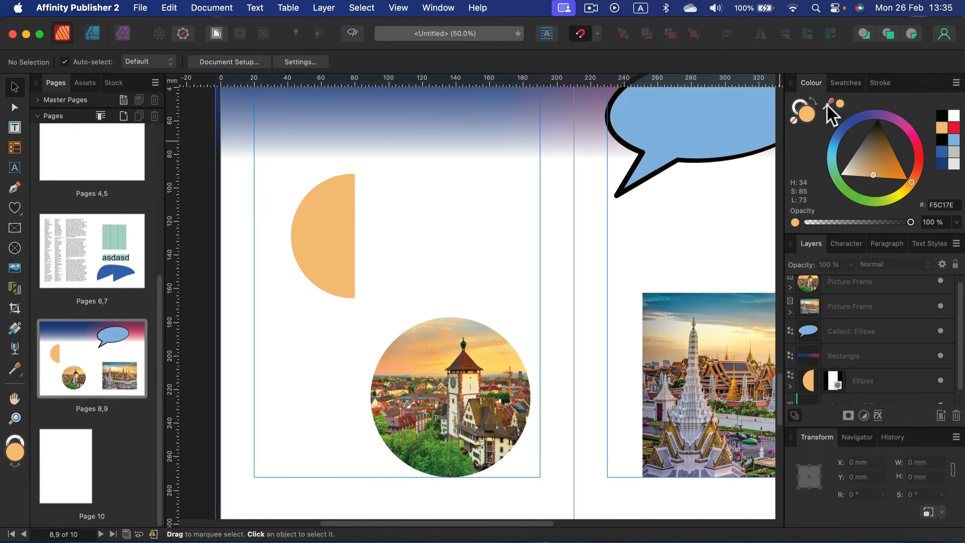
Sample a teal from the sky of the temple photo and apply it as the half-ellipse's fill (428BA5)
drag(828, 102, 720, 363)
drag(774, 210, 723, 319)
drag(828, 103, 712, 302)
click(331, 236)
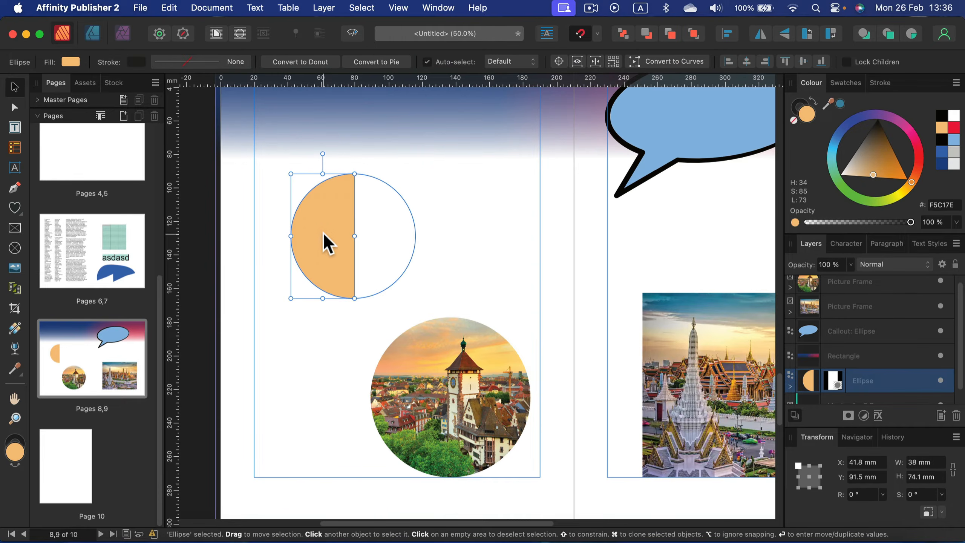
click(840, 104)
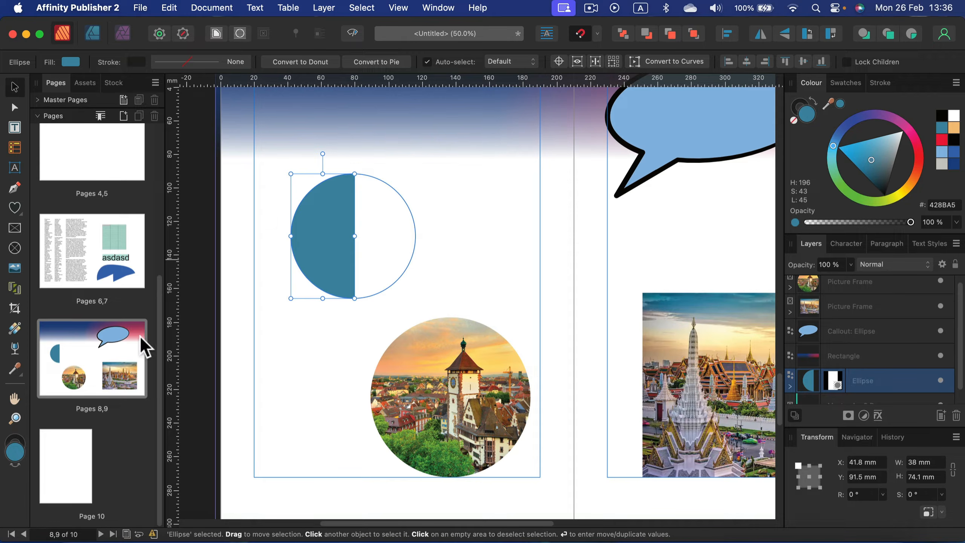
click(19, 375)
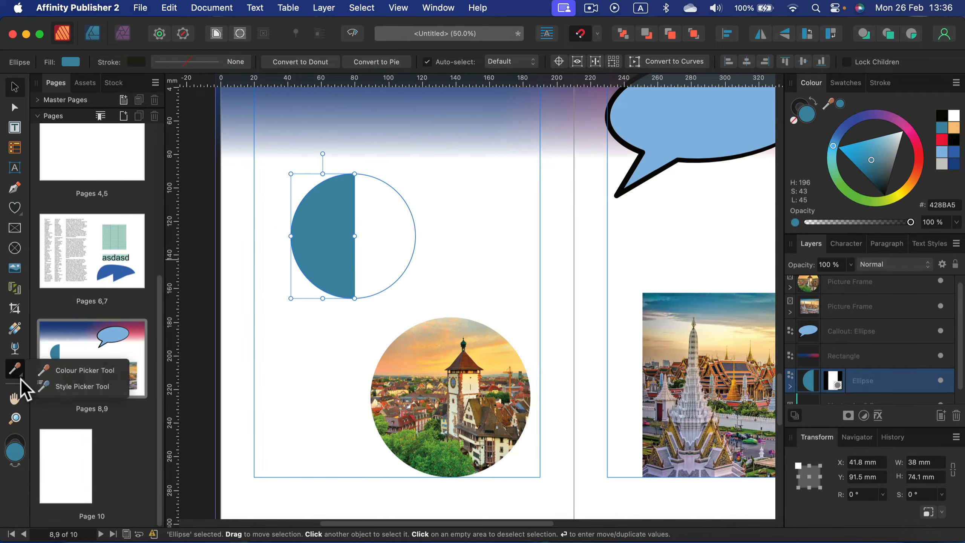
click(41, 372)
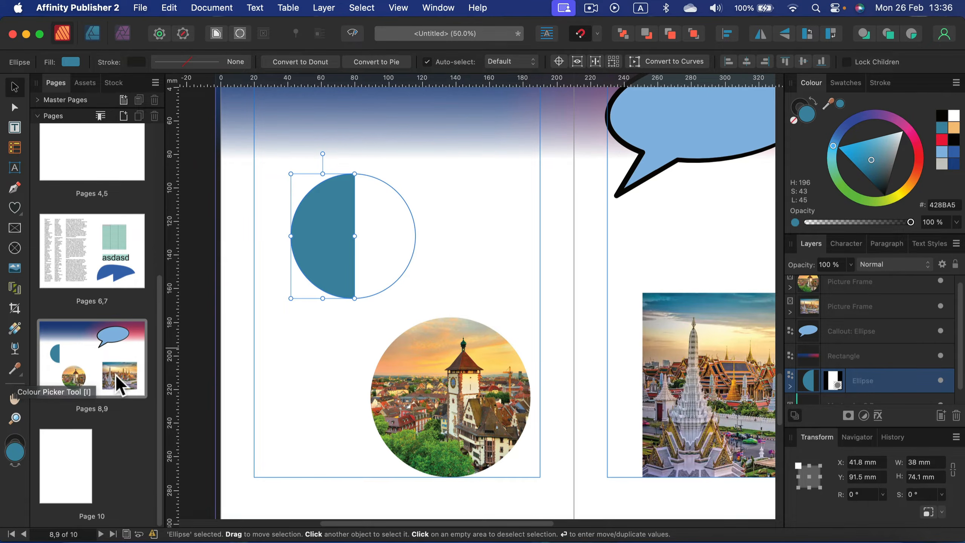
click(21, 372)
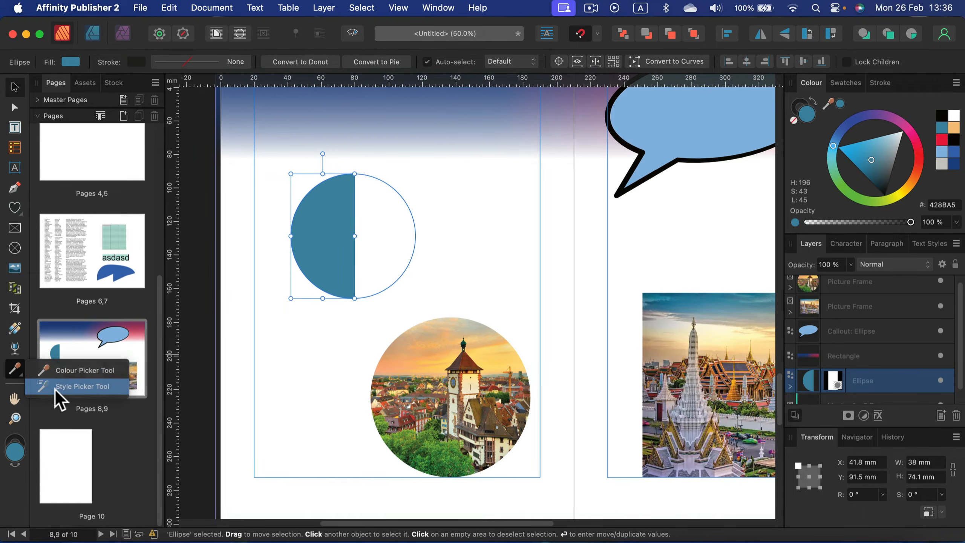
click(71, 388)
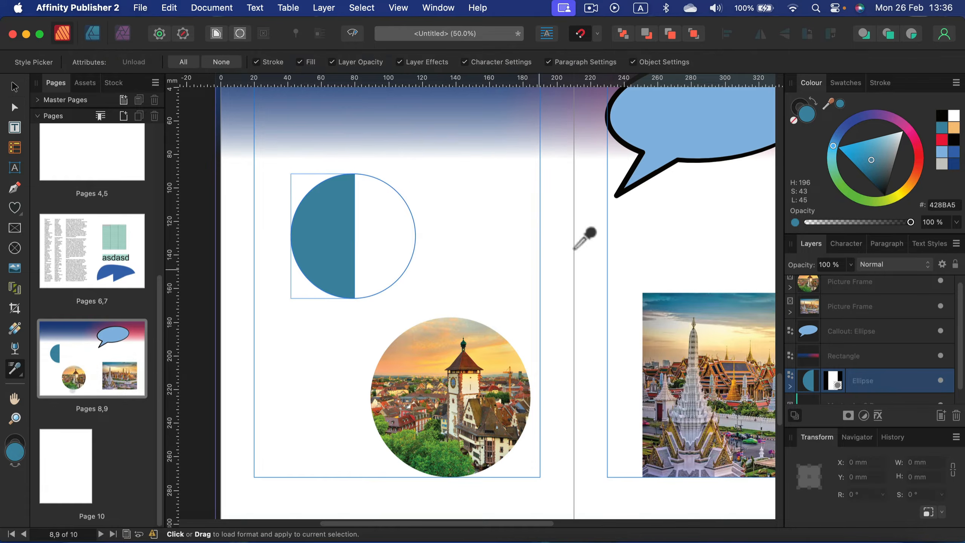
click(16, 87)
click(507, 228)
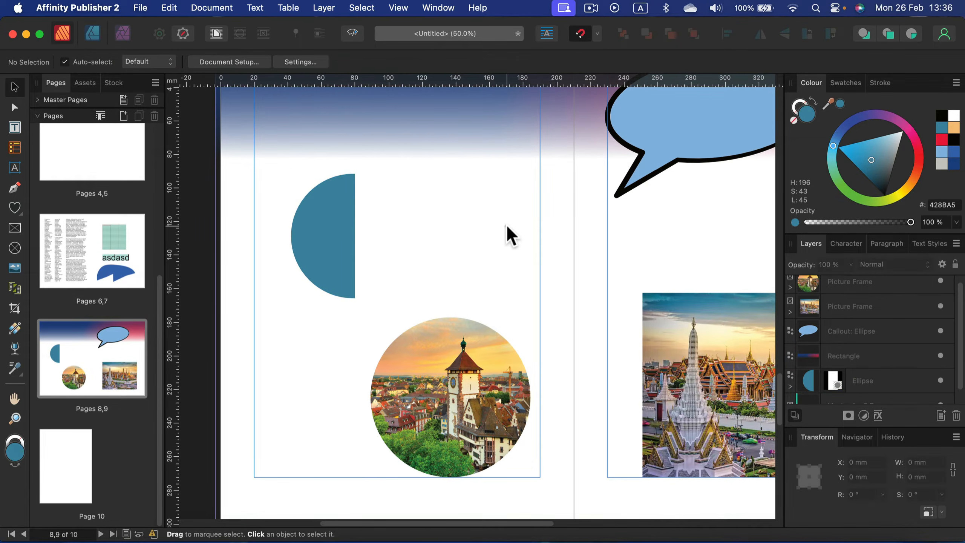
Delete the half-ellipse, both picture frames and the speech-bubble callout from the spread, keeping the gradient rectangle
click(335, 228)
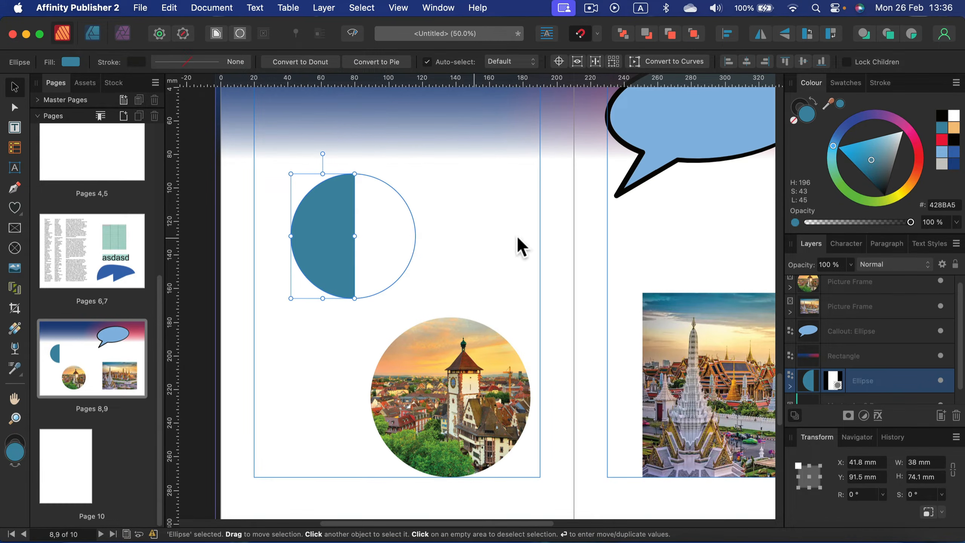
drag(640, 261, 565, 269)
key(BackSpace)
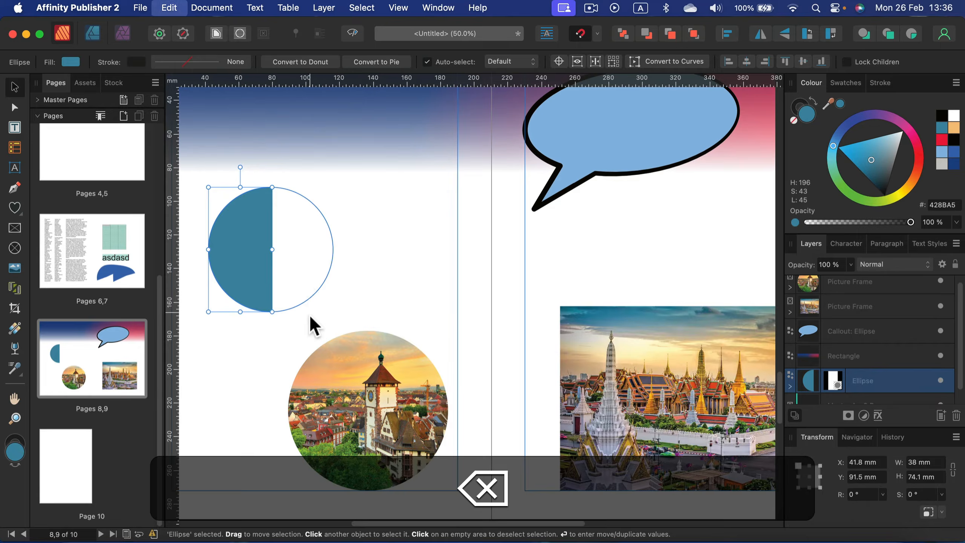
click(339, 373)
key(BackSpace)
click(599, 355)
key(BackSpace)
click(610, 161)
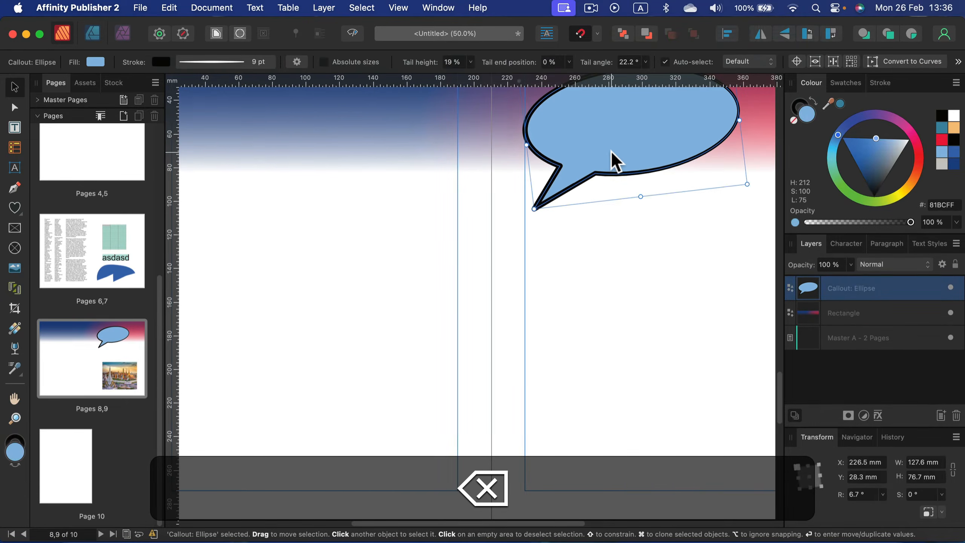
key(BackSpace)
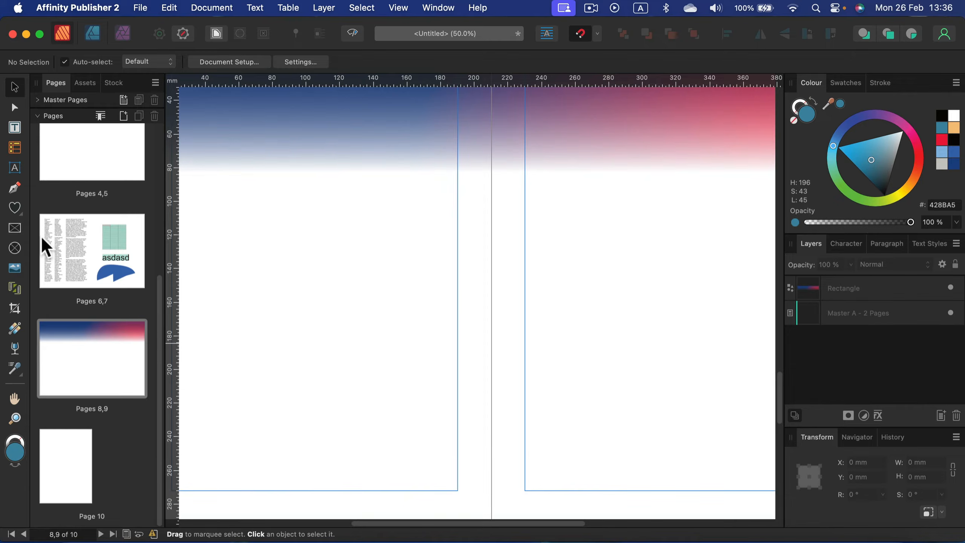
Draw a triangle about 87 mm wide and 87 mm high on the left page below the gradient band
click(17, 213)
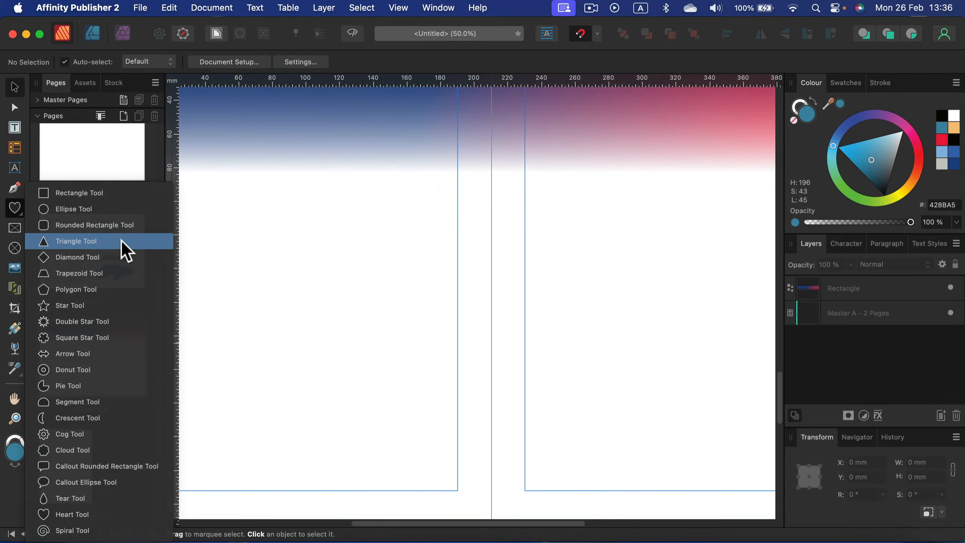
click(76, 241)
drag(269, 249, 417, 395)
Duplicate the triangle level with the original onto the right page and rotate the copy 180°
click(14, 87)
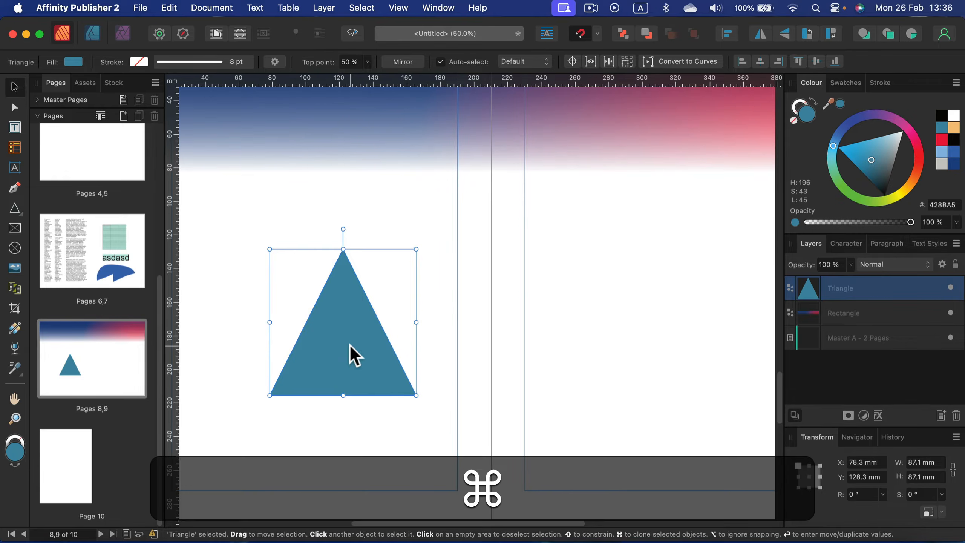
drag(357, 355, 608, 343)
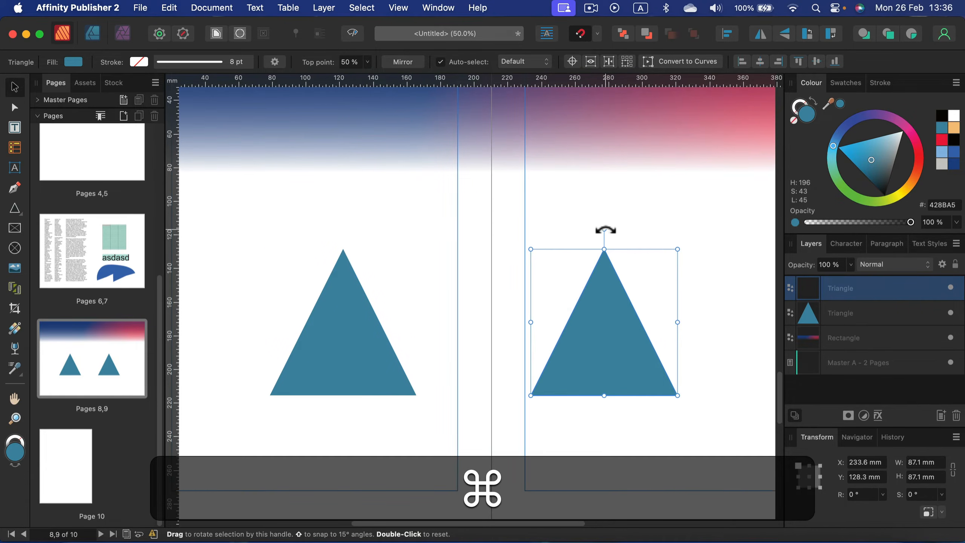
drag(595, 223, 610, 465)
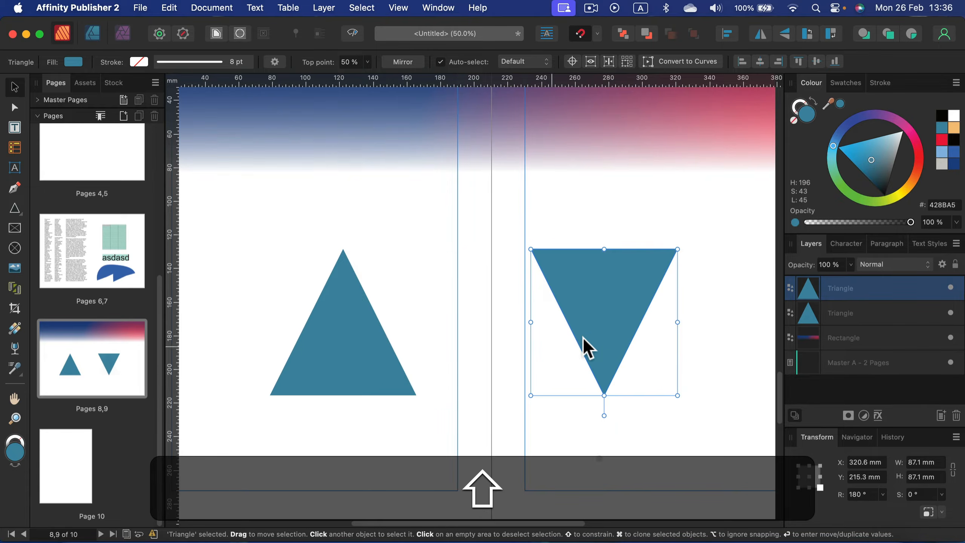
Move the inverted triangle about 38 mm to the right and open the layer effects of the upright triangle
drag(585, 345, 663, 341)
click(315, 312)
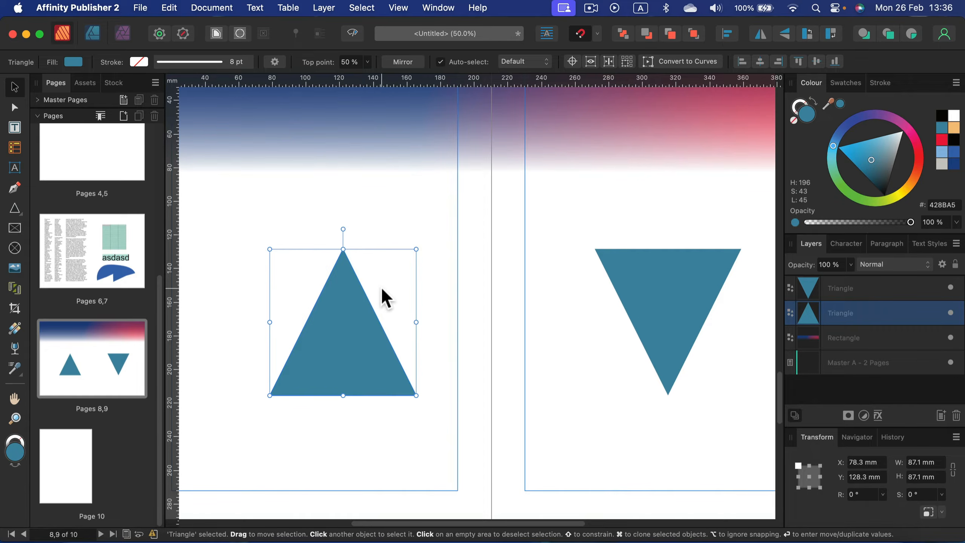
click(878, 416)
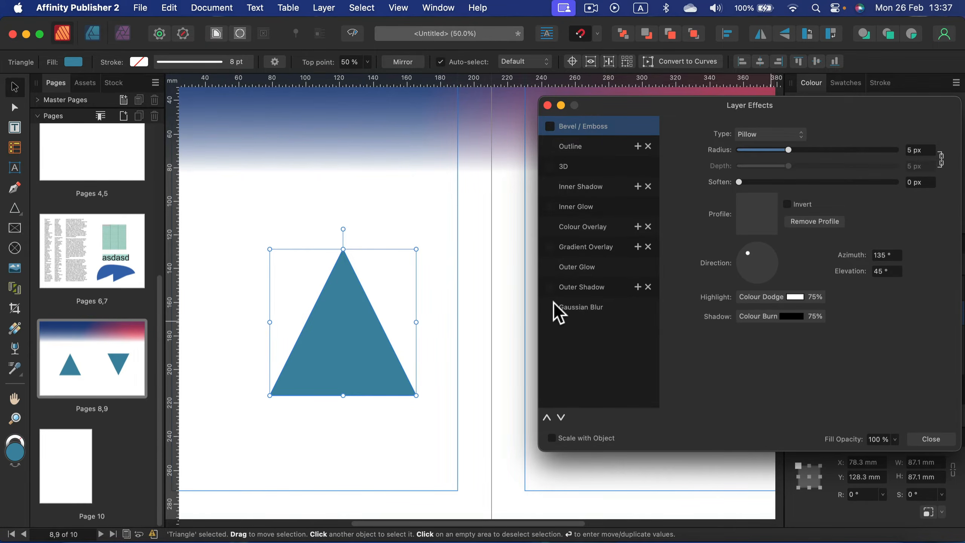
Try a Gaussian Blur on the upright triangle and switch it off again
click(570, 309)
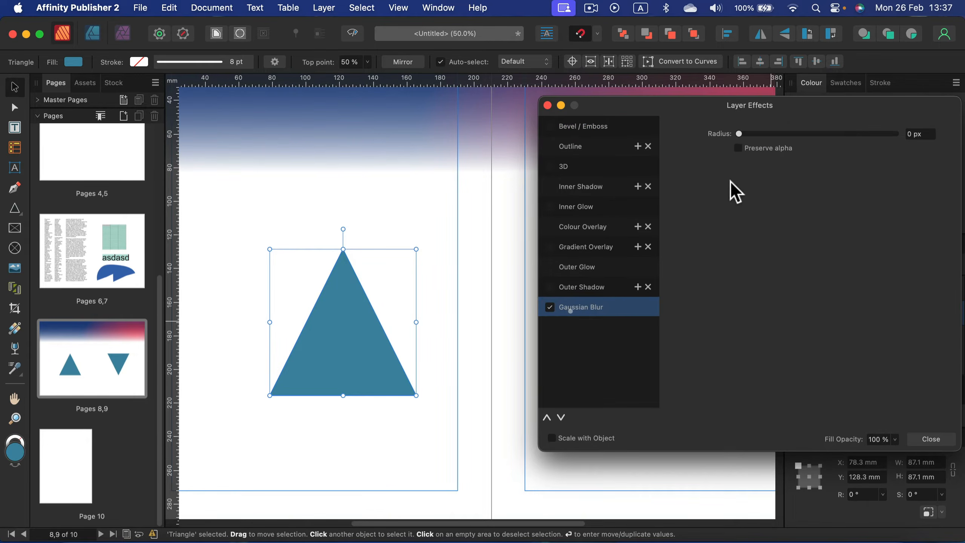
drag(754, 136, 809, 148)
drag(748, 152, 649, 149)
click(550, 307)
click(551, 269)
Add an Outer Shadow to the upright triangle with radius 6.2 px, offset 100 px and angle 90°
click(550, 287)
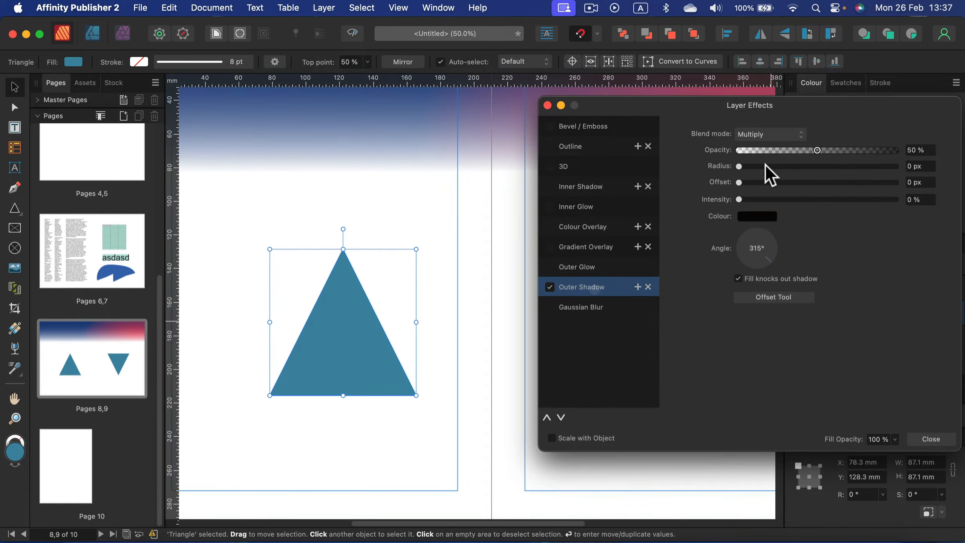
drag(766, 166, 855, 183)
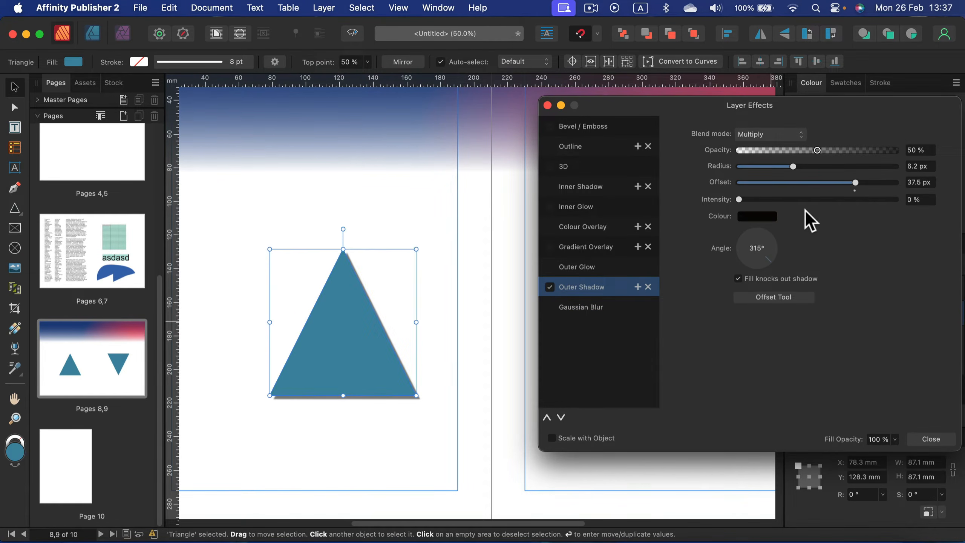
drag(748, 261, 742, 265)
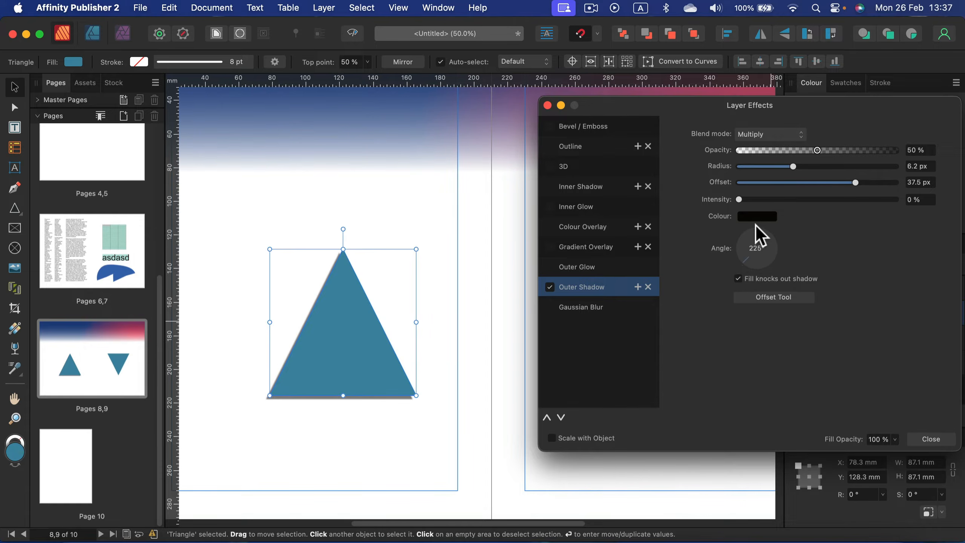
drag(757, 230, 757, 228)
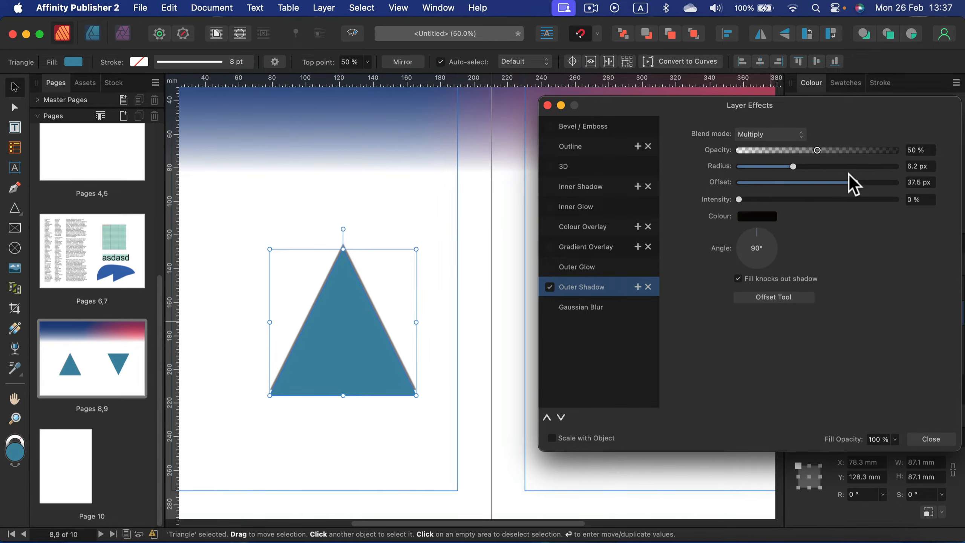
drag(850, 181, 941, 199)
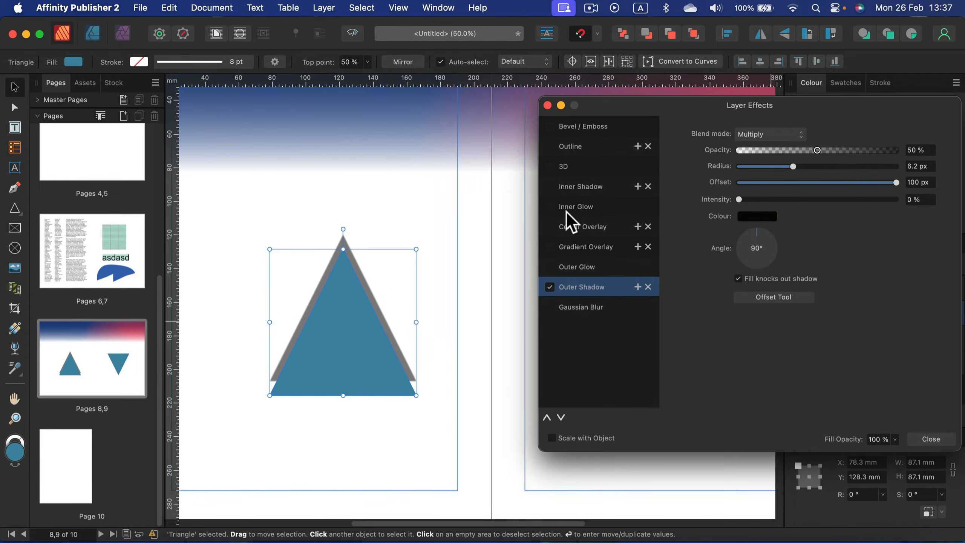
Add an Inner Glow to the upright triangle with radius 100 px and Overlay blend mode, and close the layer effects
click(555, 208)
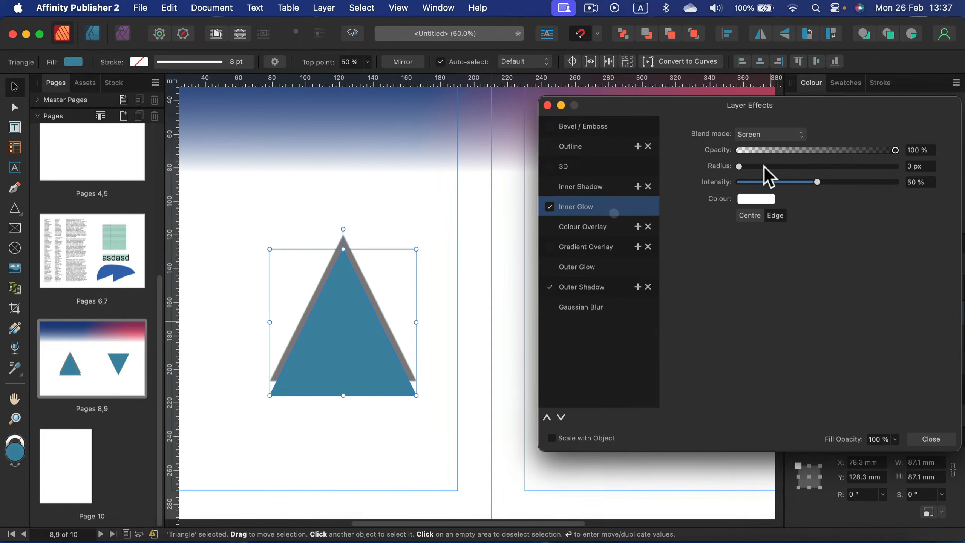
drag(765, 166, 932, 173)
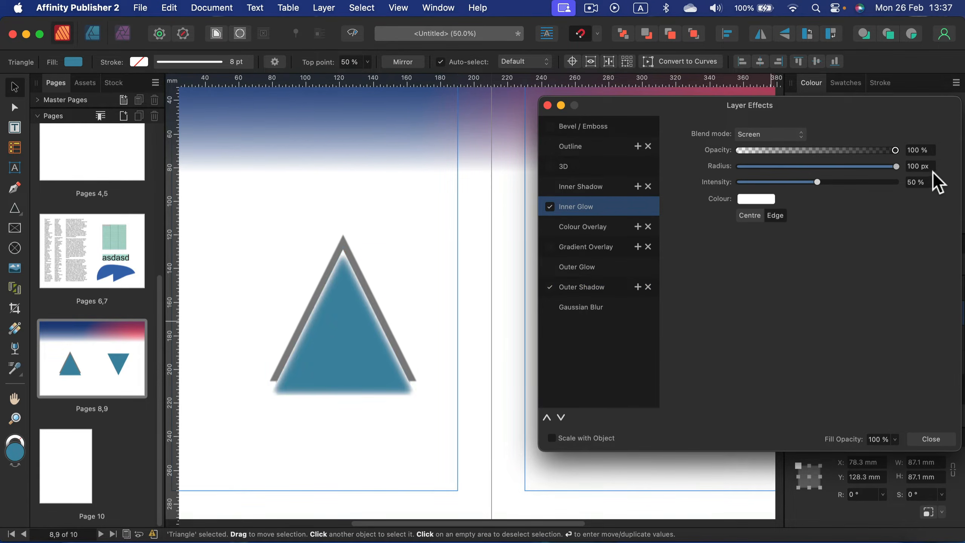
click(788, 138)
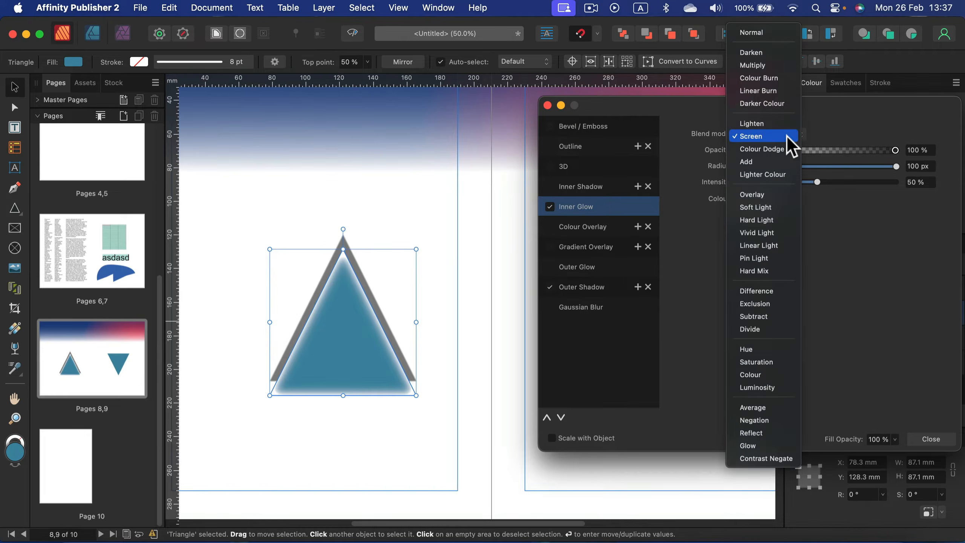
click(767, 195)
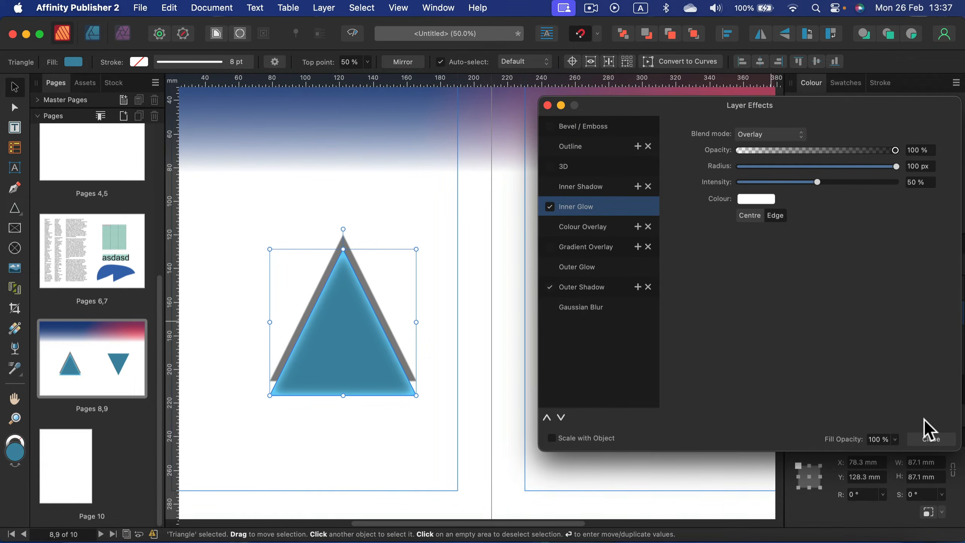
click(932, 439)
click(433, 218)
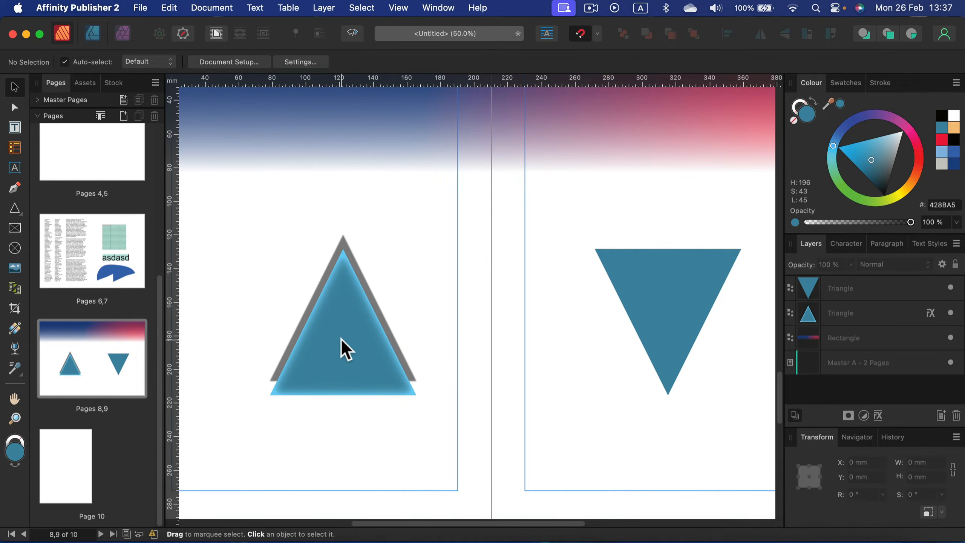
Copy the upright triangle's style to the inverted triangle with the Style Picker, then unload the picked style and deselect
click(694, 303)
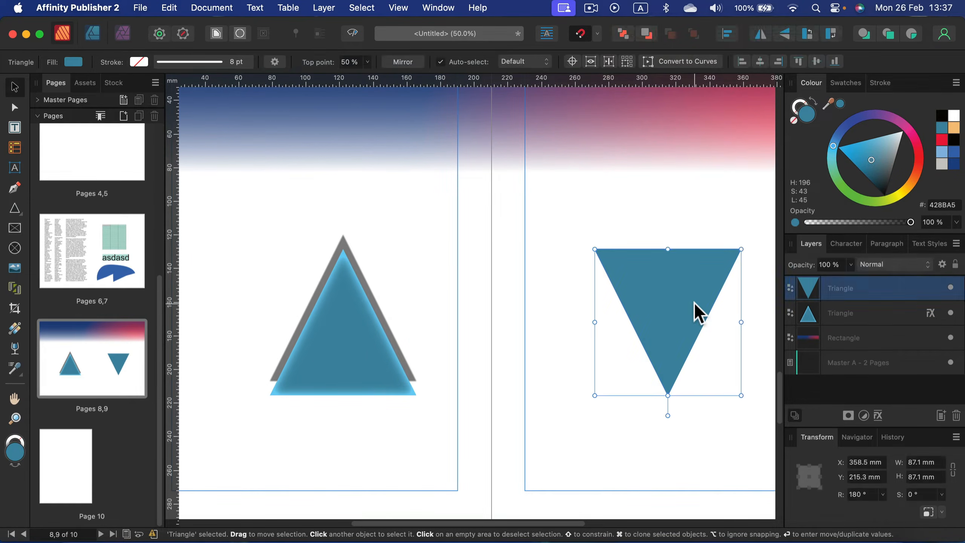
click(15, 369)
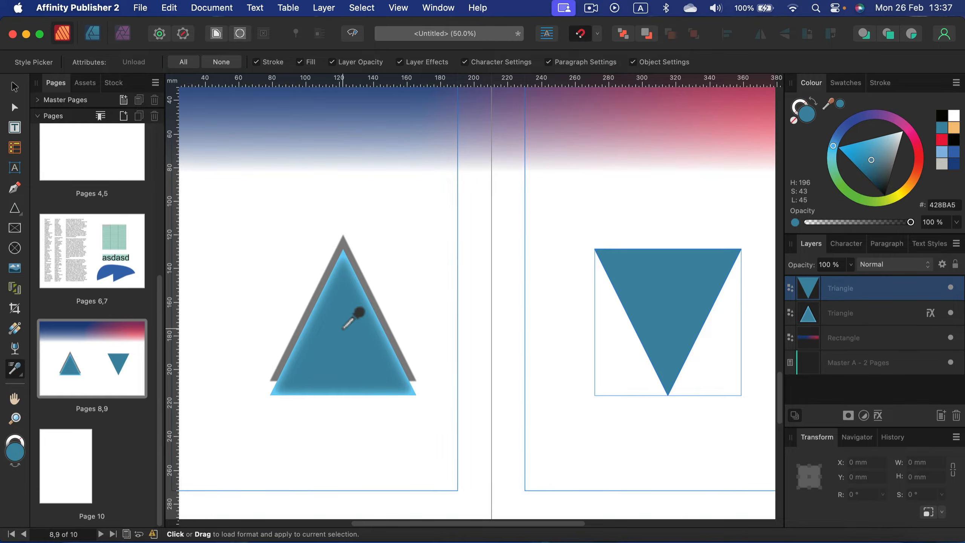
click(342, 327)
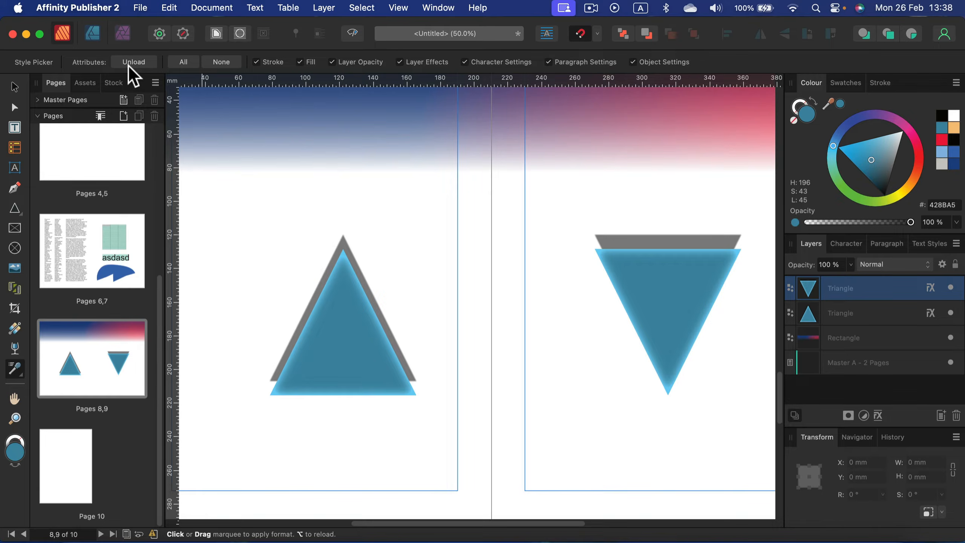
click(128, 65)
click(23, 88)
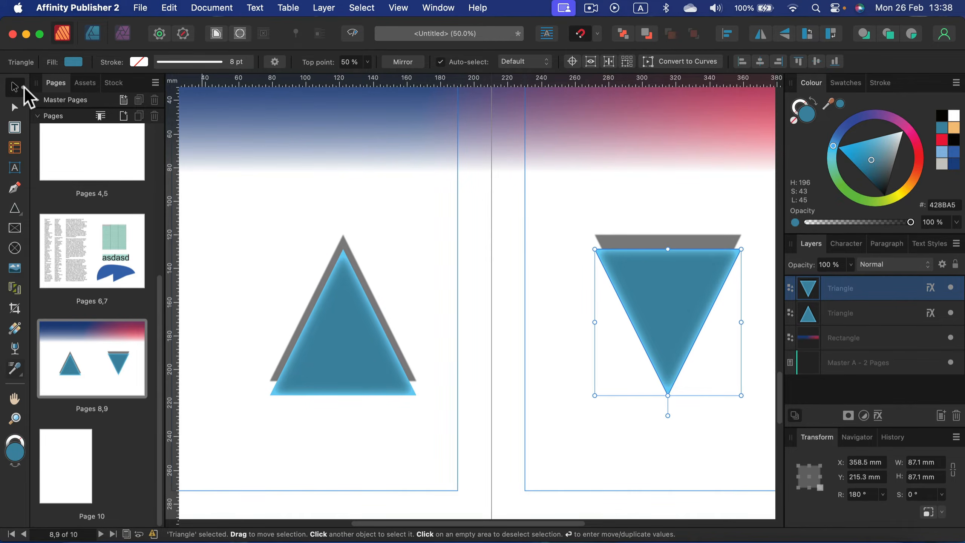
click(418, 255)
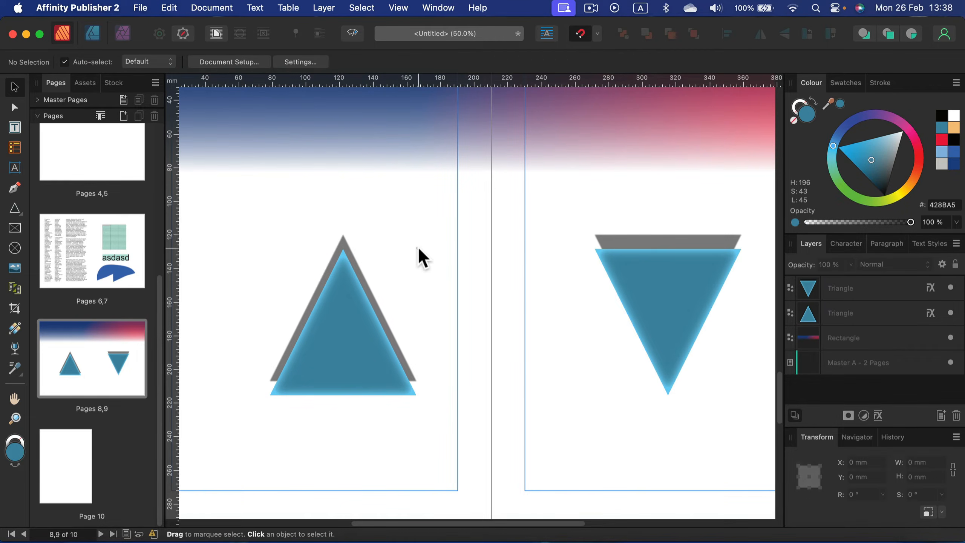
Pan around the spread with the two triangles, zoom in on it and zoom back out to 50%
click(14, 399)
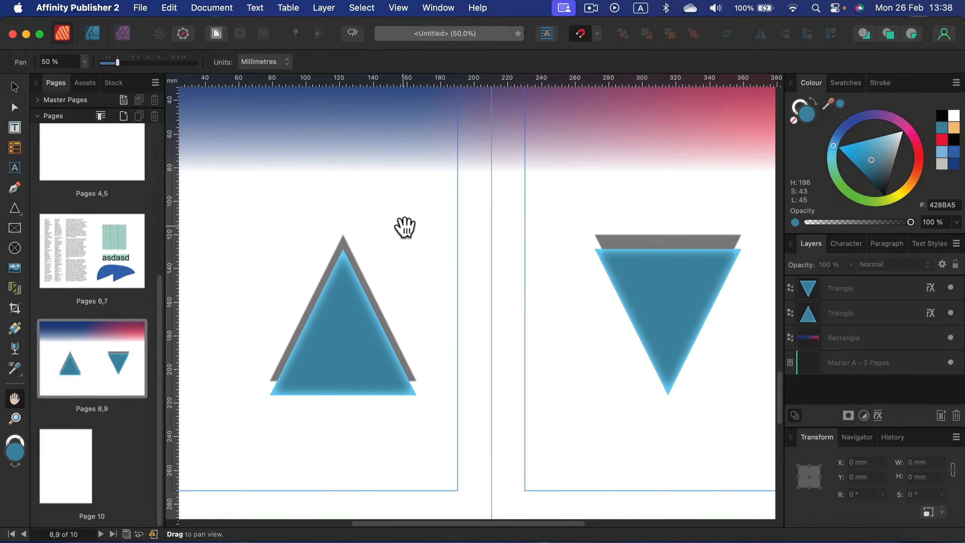
drag(544, 276, 565, 302)
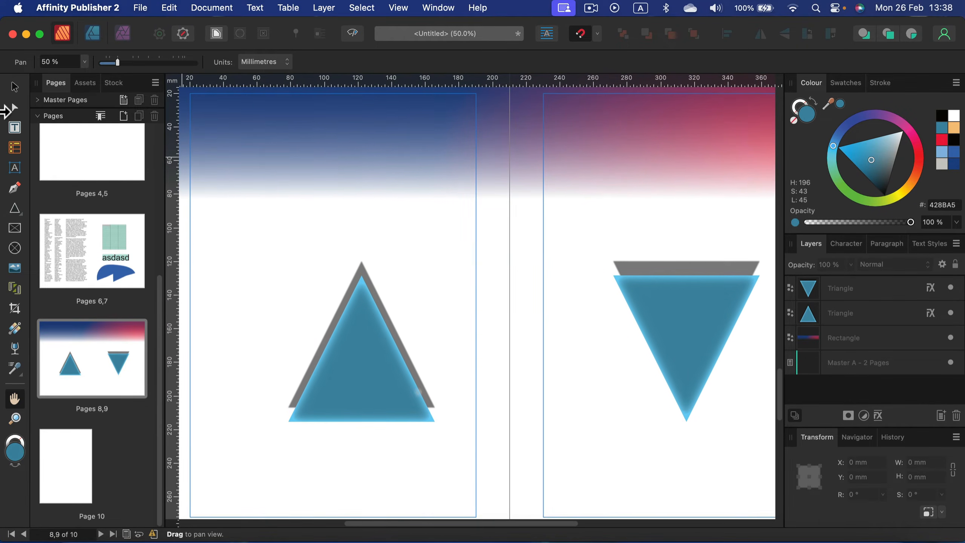
click(14, 87)
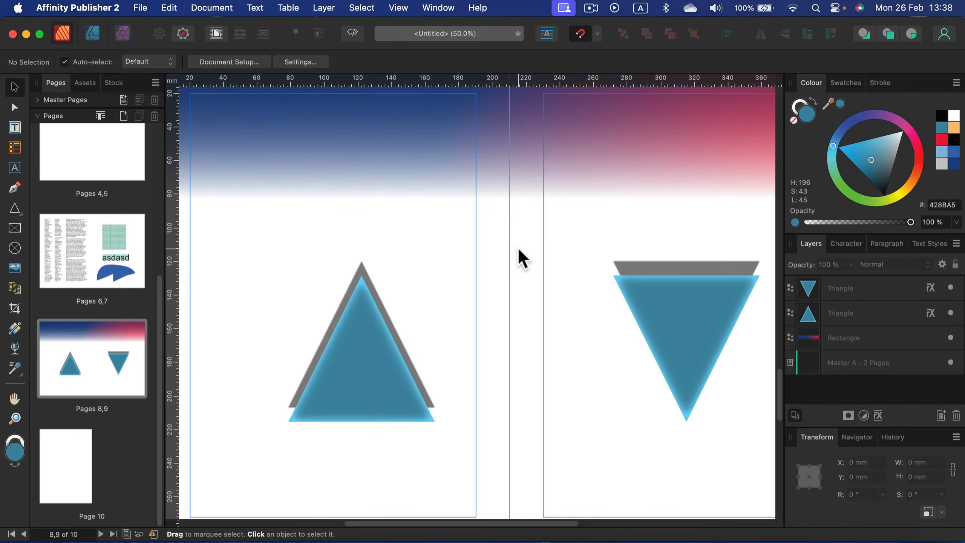
key(space)
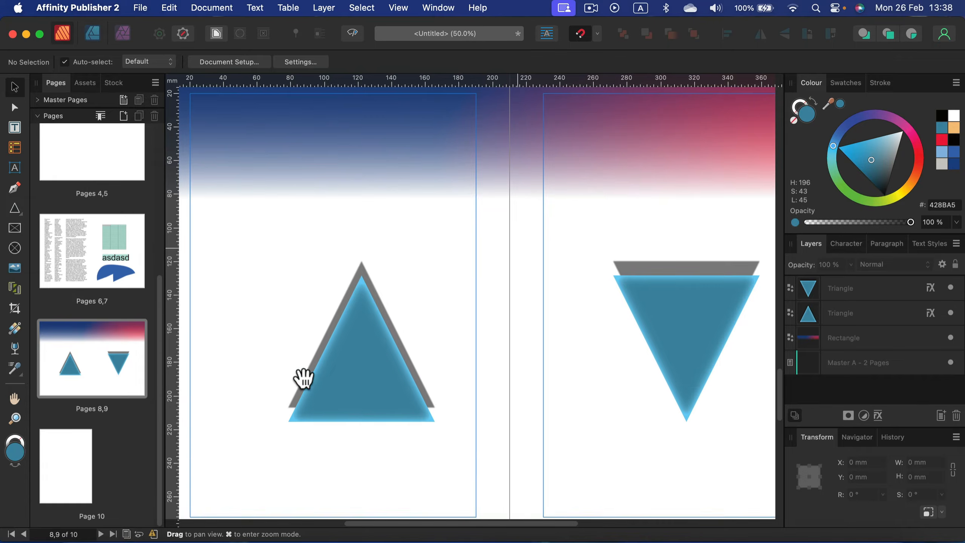
drag(304, 377, 266, 441)
drag(660, 270, 566, 189)
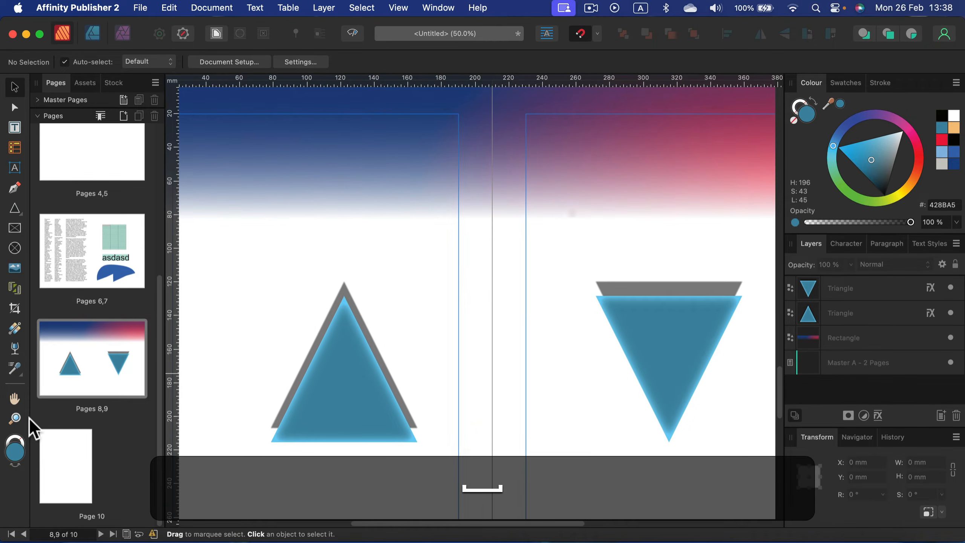
click(15, 419)
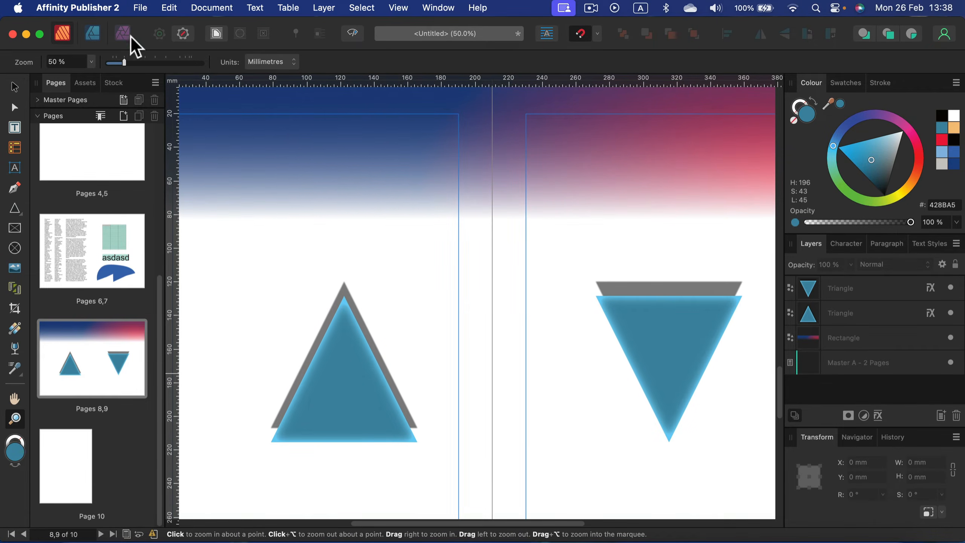
mouse_move(126, 57)
mouse_down()
mouse_move(168, 61)
mouse_move(128, 62)
mouse_up()
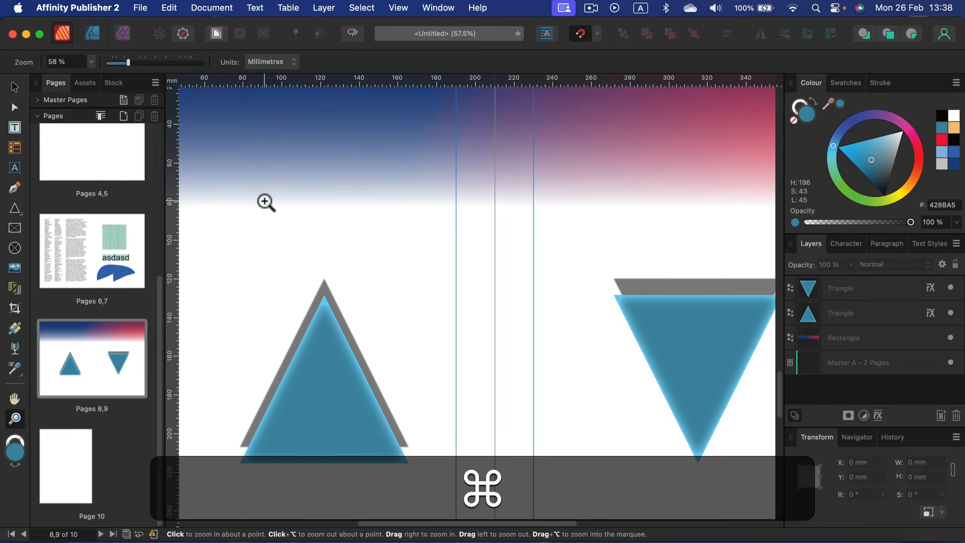
key(super+equal)
key(super+equal)
key(super+minus)
key(super+minus)
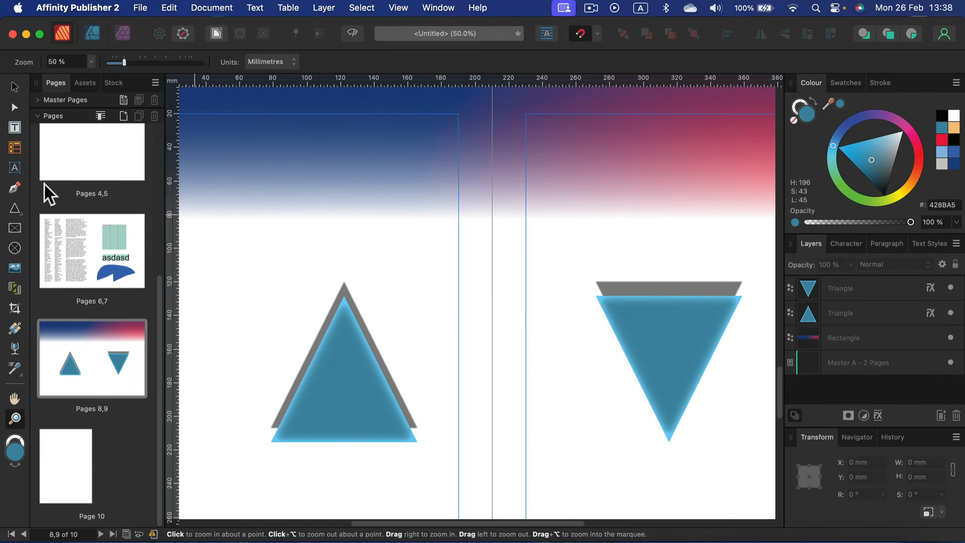
click(15, 88)
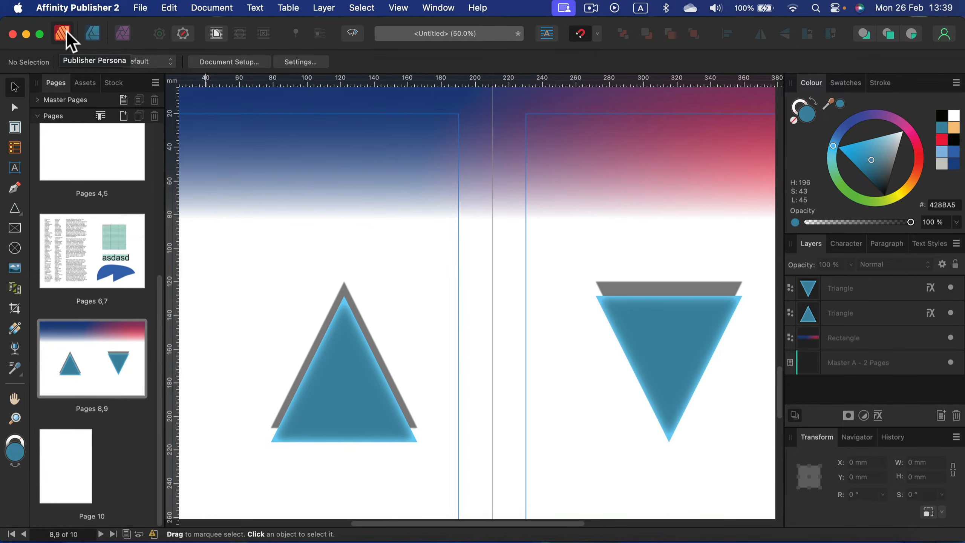
In the Designer Persona, draw a freehand Pencil curve above the upright triangle and give it a light-blue stroke (7AD8FA)
click(92, 34)
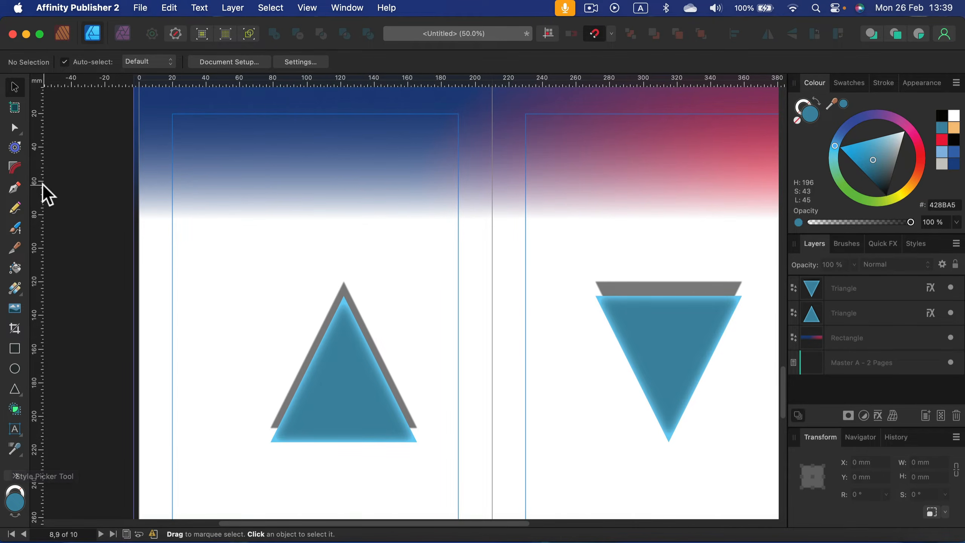
click(17, 210)
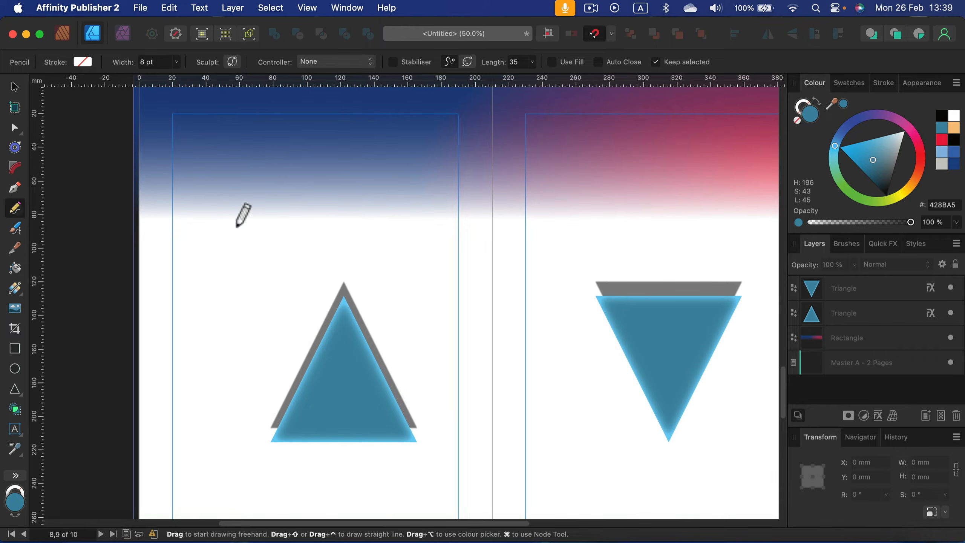
mouse_move(414, 195)
mouse_down()
mouse_move(297, 274)
mouse_move(283, 271)
mouse_up()
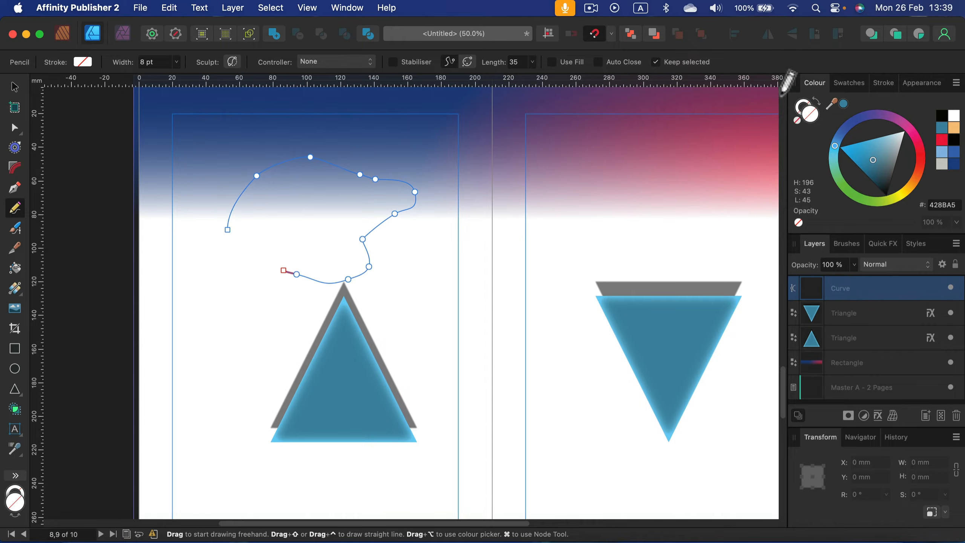
click(804, 110)
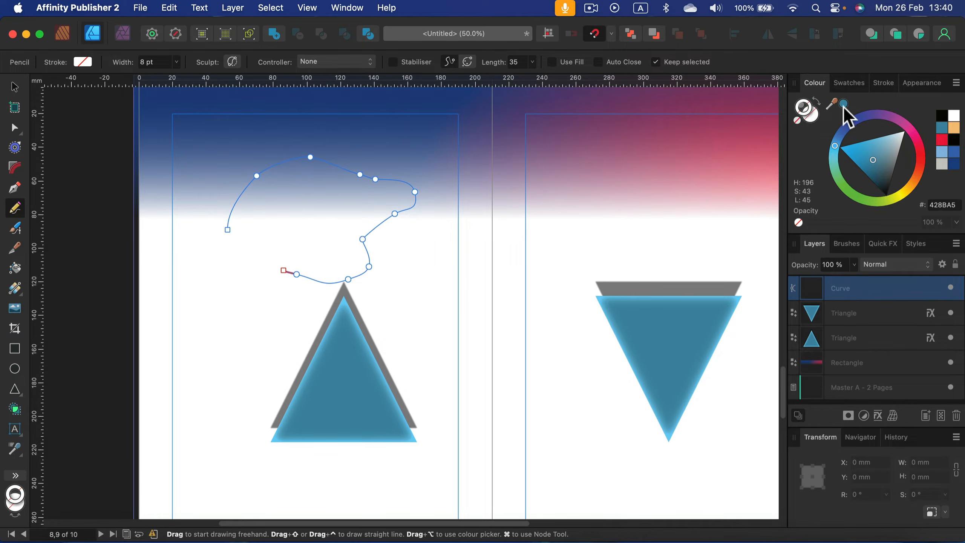
click(872, 140)
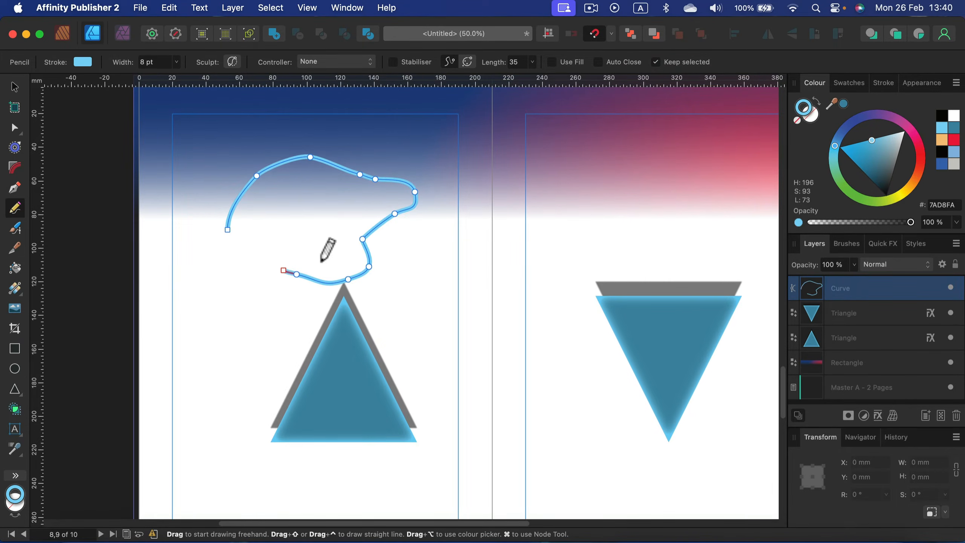
Draw a rectangle about 78.5 mm wide and 38.7 mm high below the upright triangle on the left page
click(14, 349)
scroll(213, 302, down, 5)
drag(202, 372, 335, 437)
Duplicate the rectangle twice, one copy overlapping above and one overlapping level on its right, and select all three rectangles
click(14, 88)
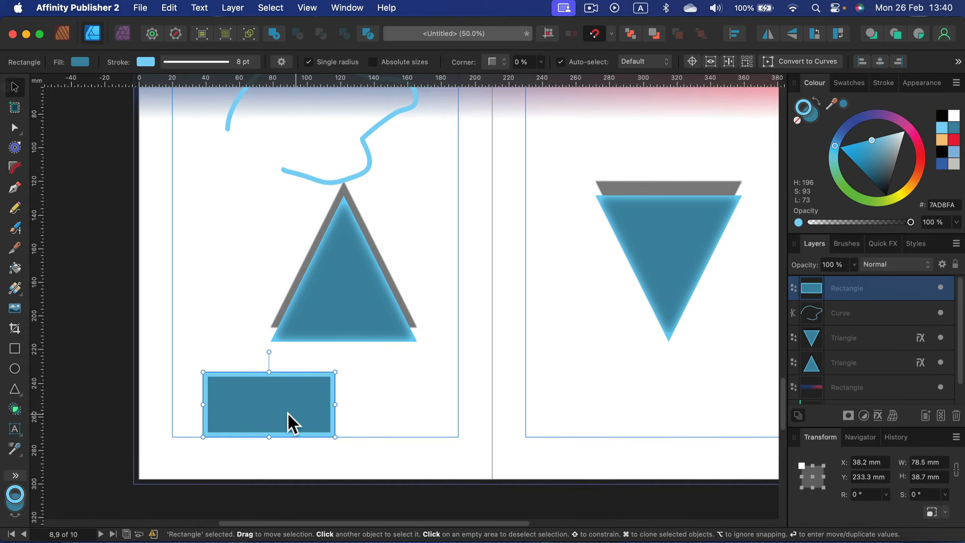
drag(281, 413, 363, 422)
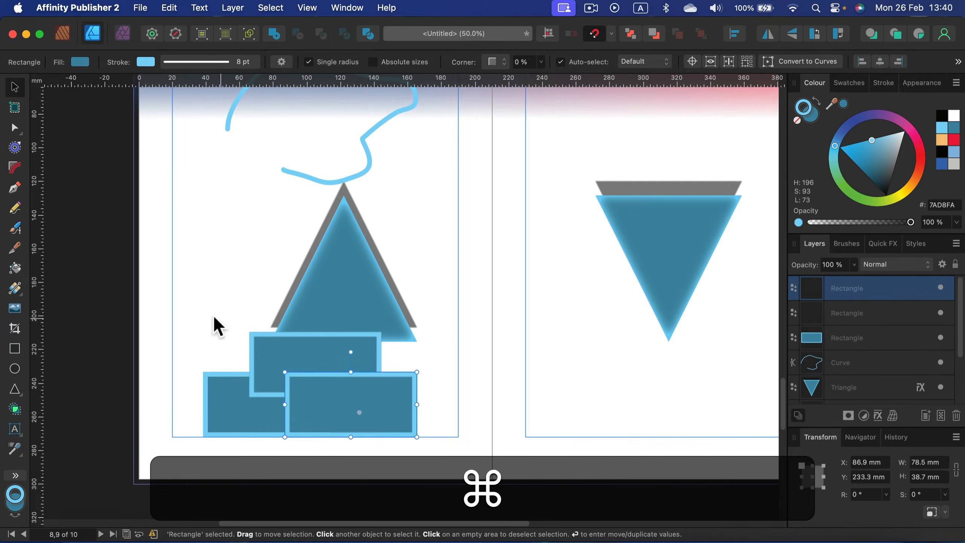
drag(164, 321, 449, 475)
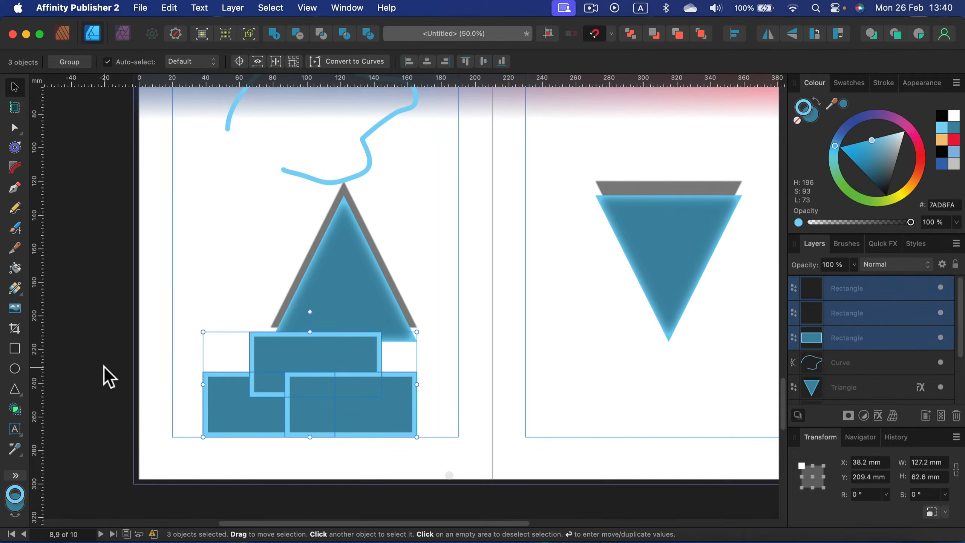
With the Shape Builder, merge the lower-left and upper areas of the overlapping rectangles and remove the inner areas of the right rectangle
click(20, 410)
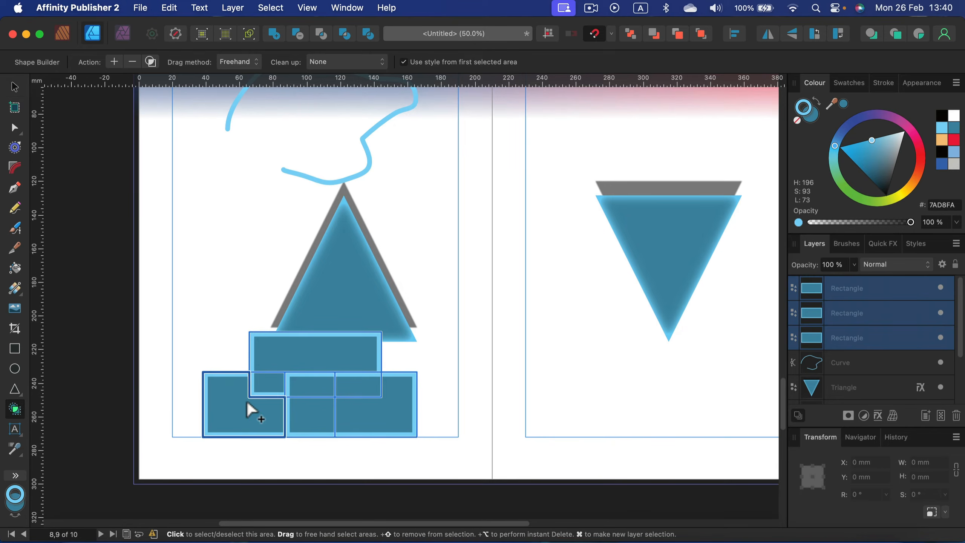
click(114, 61)
mouse_move(226, 405)
mouse_down()
mouse_move(247, 393)
mouse_move(285, 349)
mouse_up()
click(133, 62)
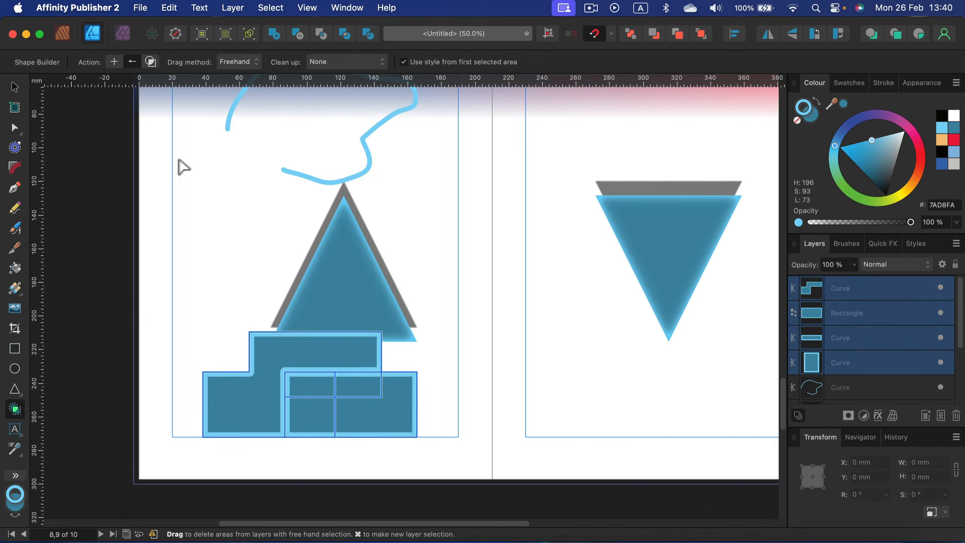
mouse_move(314, 388)
mouse_down()
mouse_move(316, 419)
mouse_move(323, 383)
mouse_move(352, 392)
mouse_up()
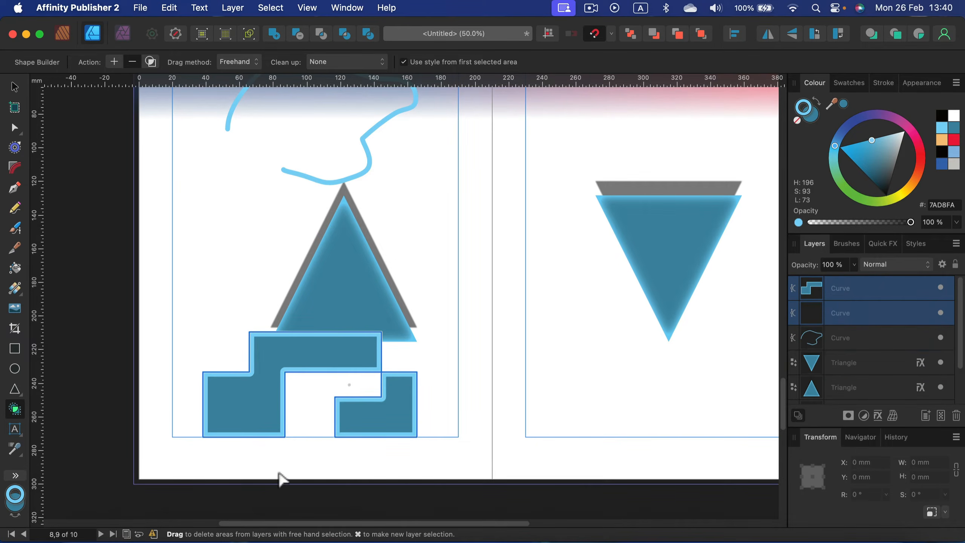
click(14, 87)
click(488, 270)
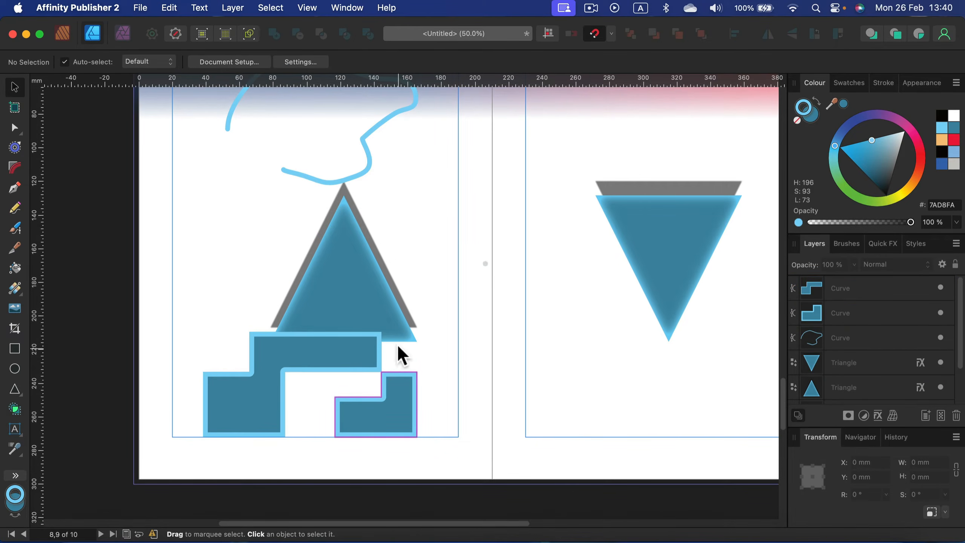
Delete the upright triangle and move the two built shapes up into its place below the freehand curve
click(357, 285)
key(BackSpace)
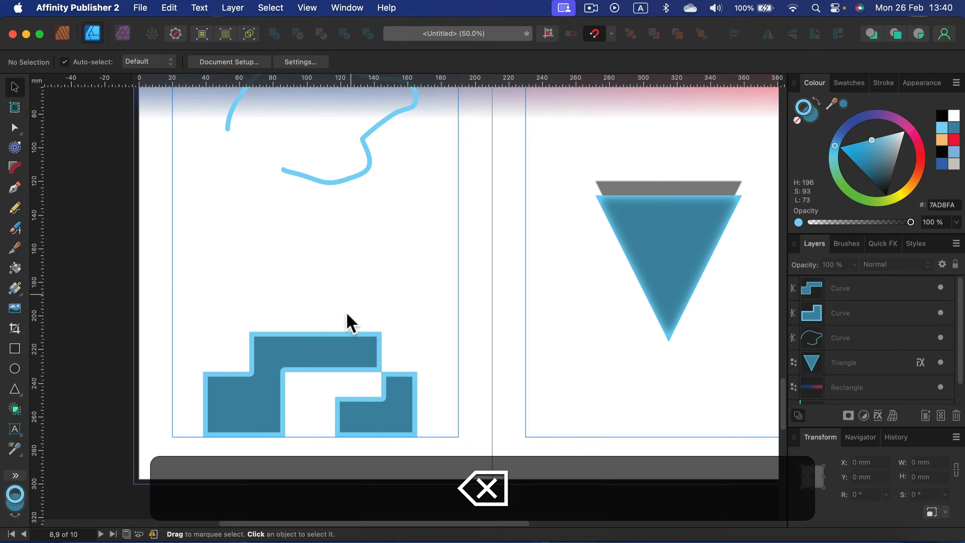
drag(347, 334, 333, 226)
mouse_move(405, 409)
mouse_down()
mouse_move(431, 265)
mouse_move(418, 268)
mouse_up()
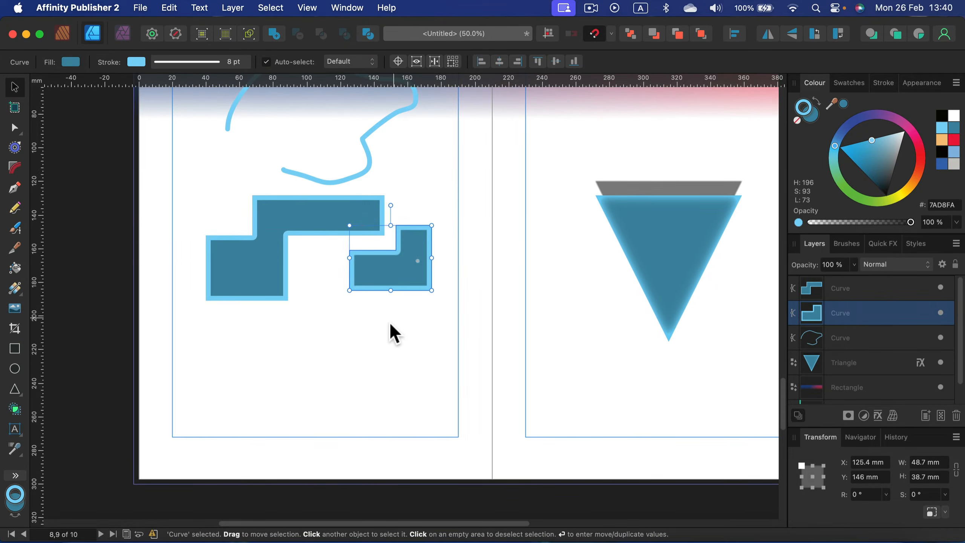
click(383, 330)
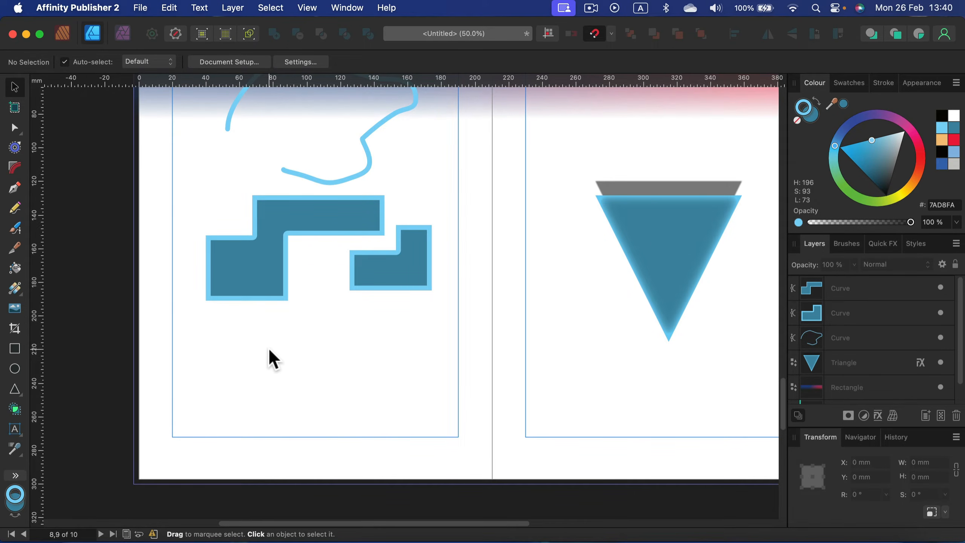
Switch through the Designer and Photo Personas to compare their tools, ending in the Publisher Persona
click(126, 31)
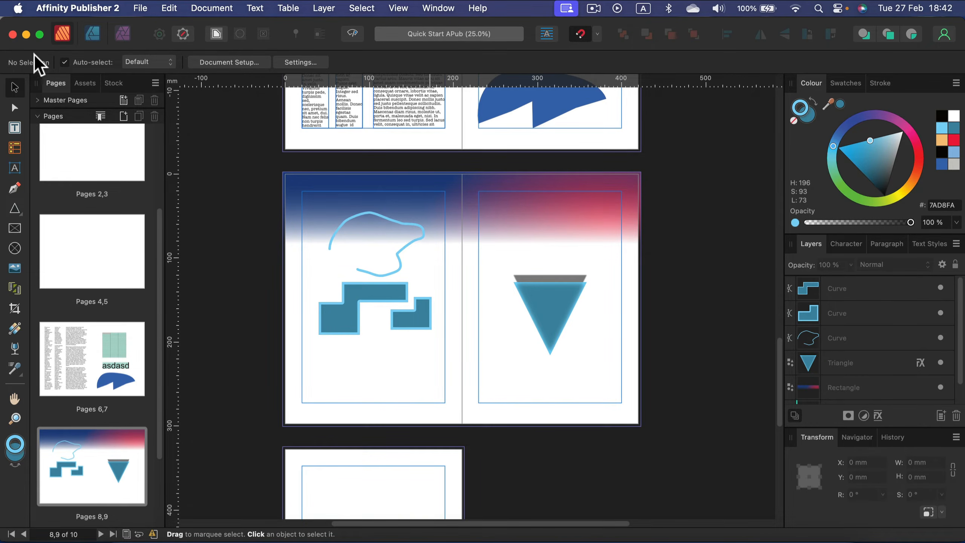
click(90, 33)
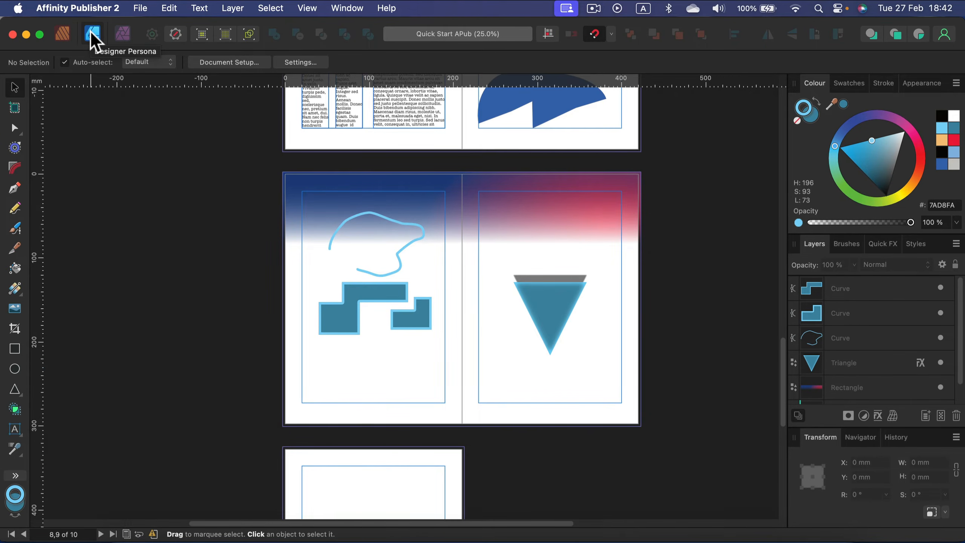
click(126, 37)
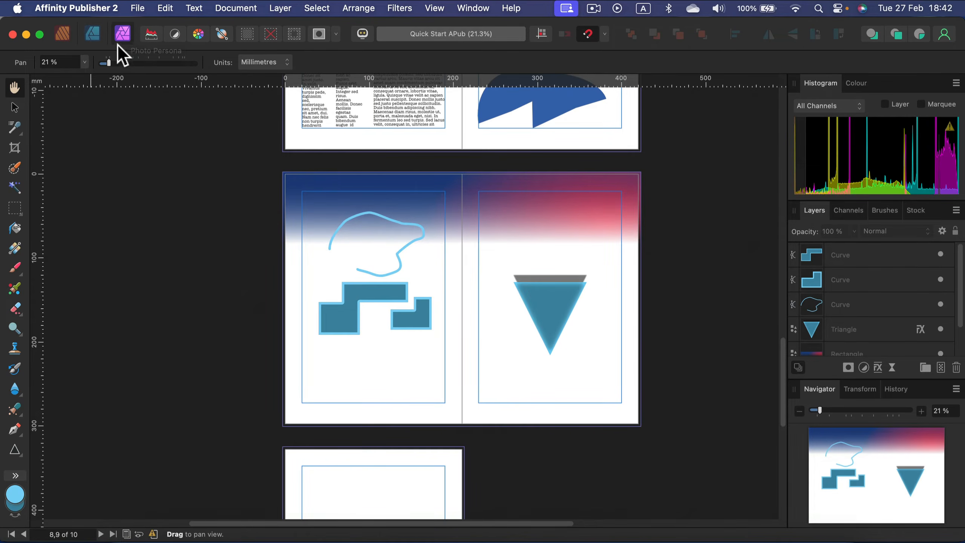
click(97, 34)
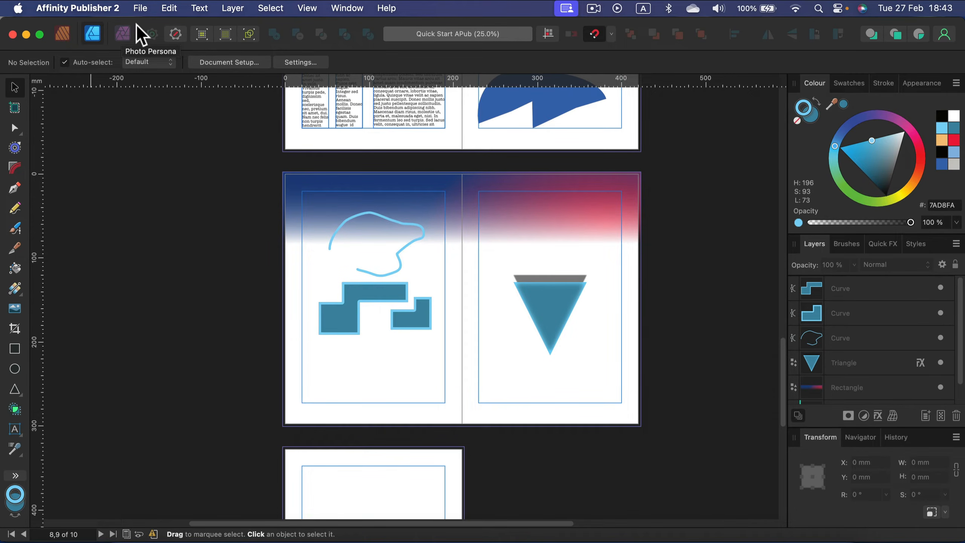
click(64, 34)
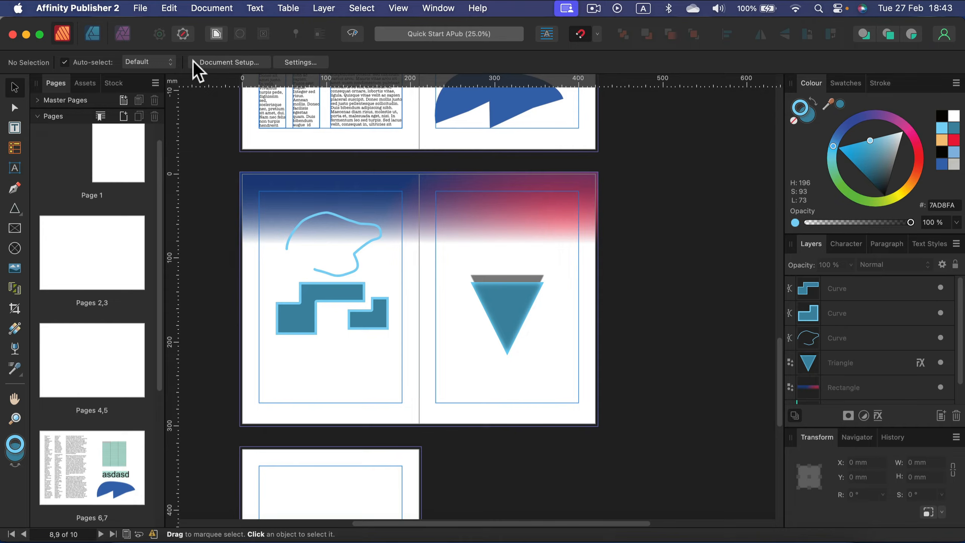
Activate the Node, Move, Frame Text, Table and Artistic Text tools in turn to compare their context options
click(19, 108)
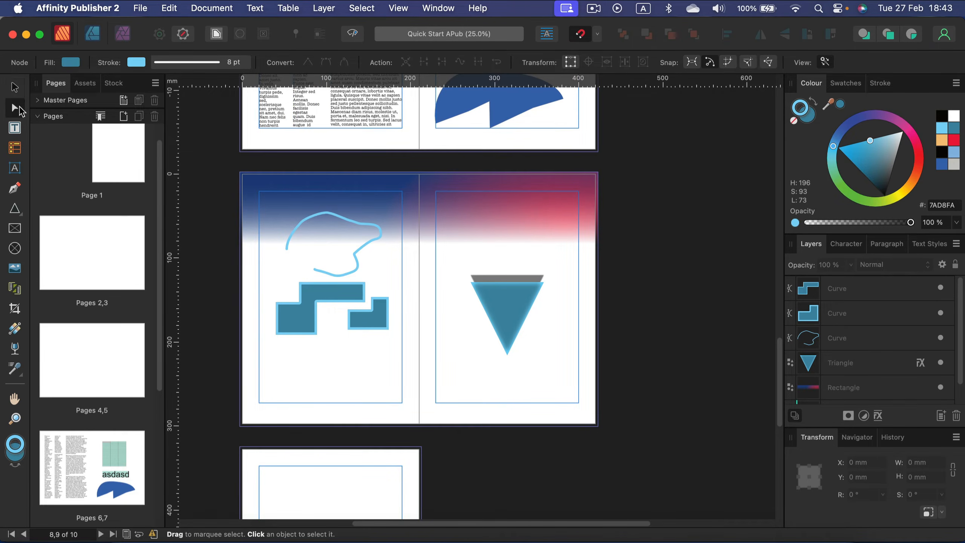
click(13, 85)
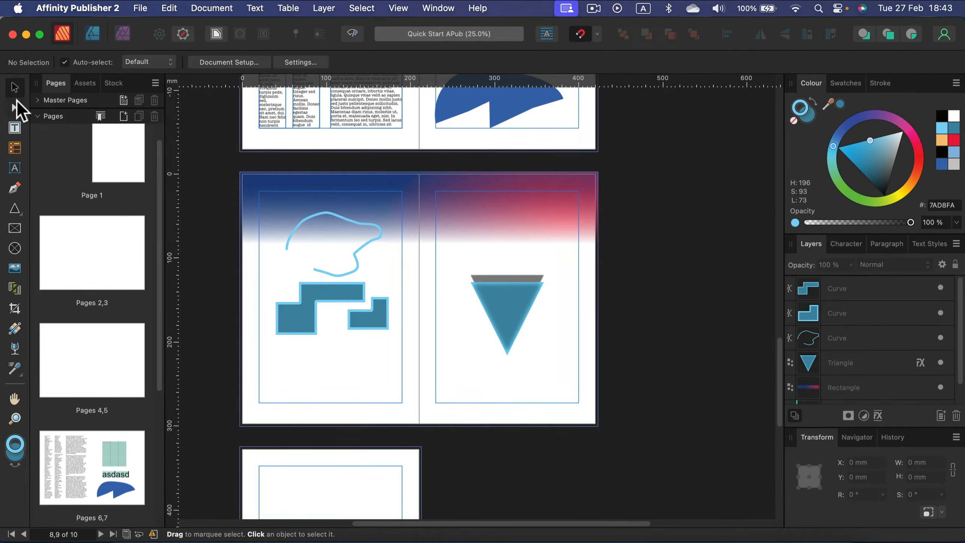
click(15, 106)
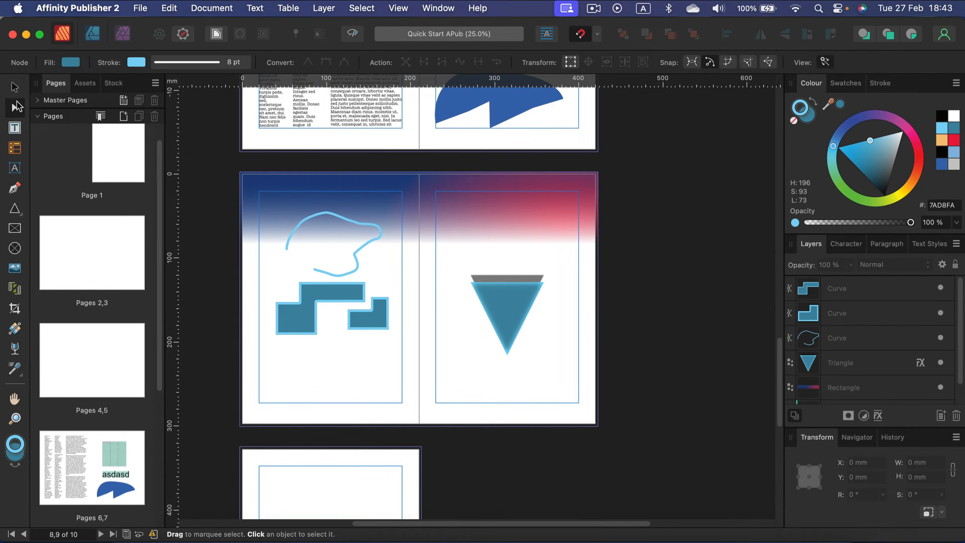
click(17, 129)
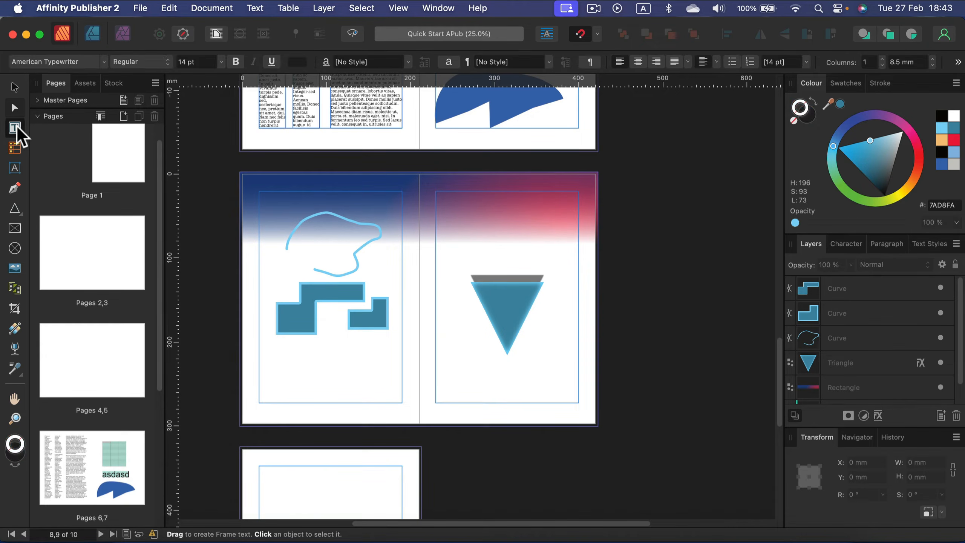
click(16, 148)
click(17, 168)
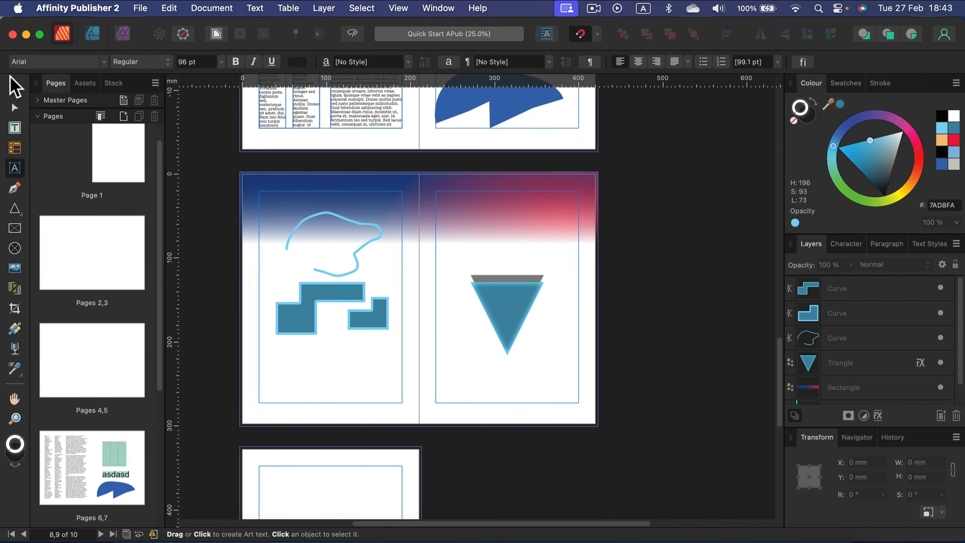
click(13, 88)
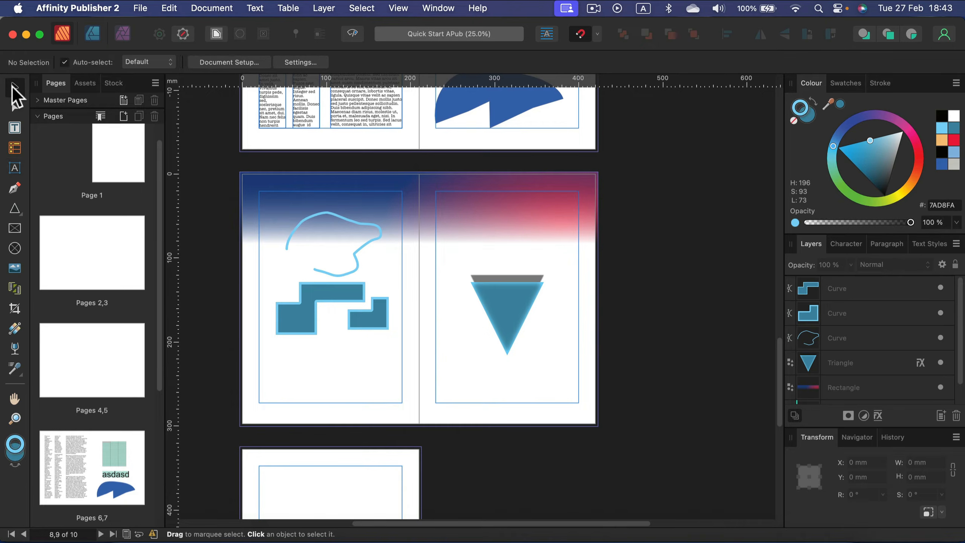
click(14, 108)
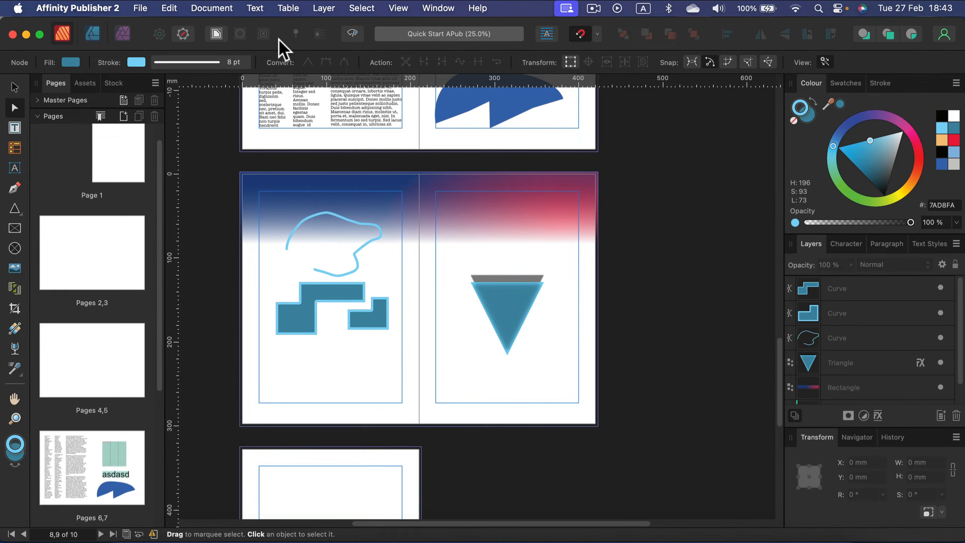
Toggle snapping off and on, and review the snapping options
click(582, 35)
click(576, 33)
click(597, 34)
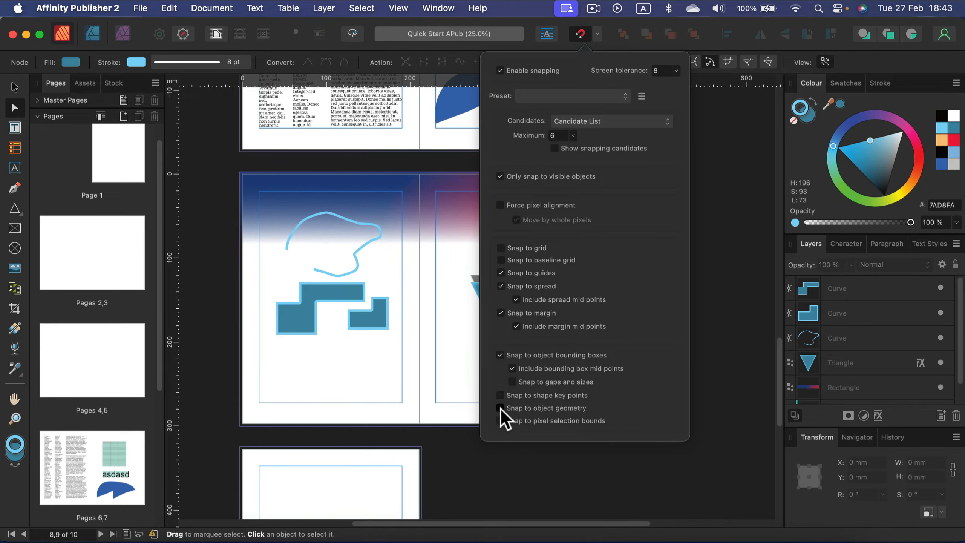
click(428, 340)
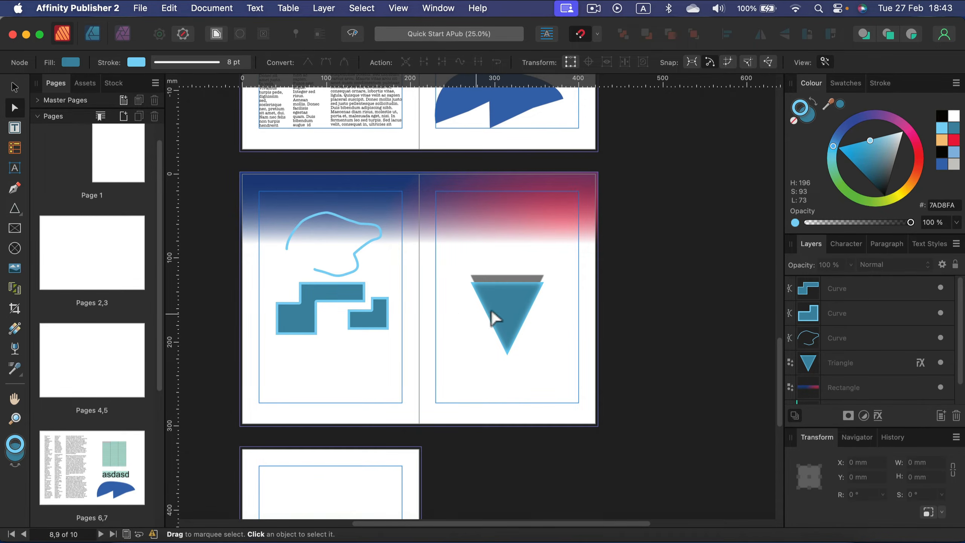
Select the triangle with the Move tool, and move the small L-shaped curve down to about X 116 mm, Y 190.8 mm
click(505, 307)
click(14, 87)
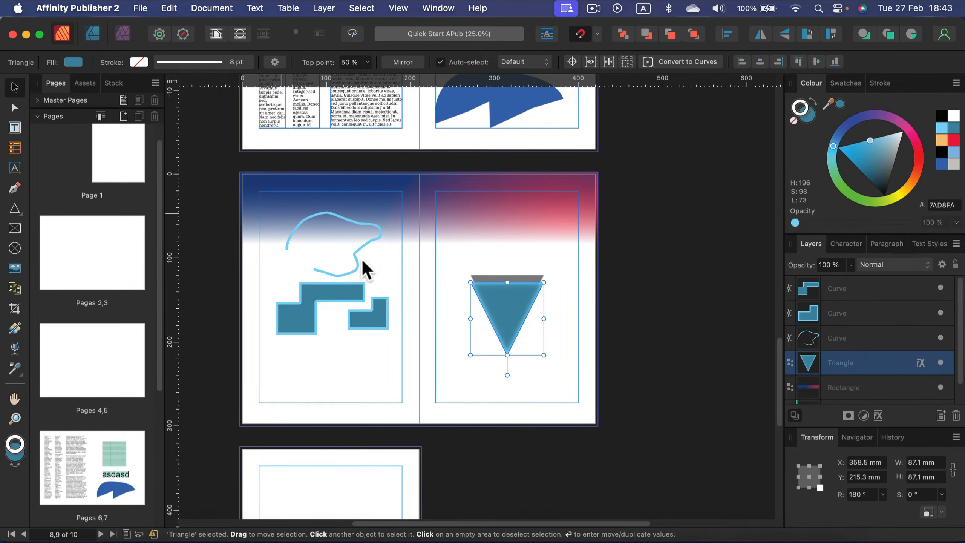
mouse_move(506, 319)
mouse_down()
mouse_move(496, 297)
mouse_move(491, 341)
mouse_move(490, 329)
mouse_move(534, 330)
mouse_move(483, 326)
mouse_move(531, 325)
mouse_move(442, 256)
mouse_move(401, 366)
mouse_move(407, 373)
mouse_move(503, 314)
mouse_up()
click(373, 318)
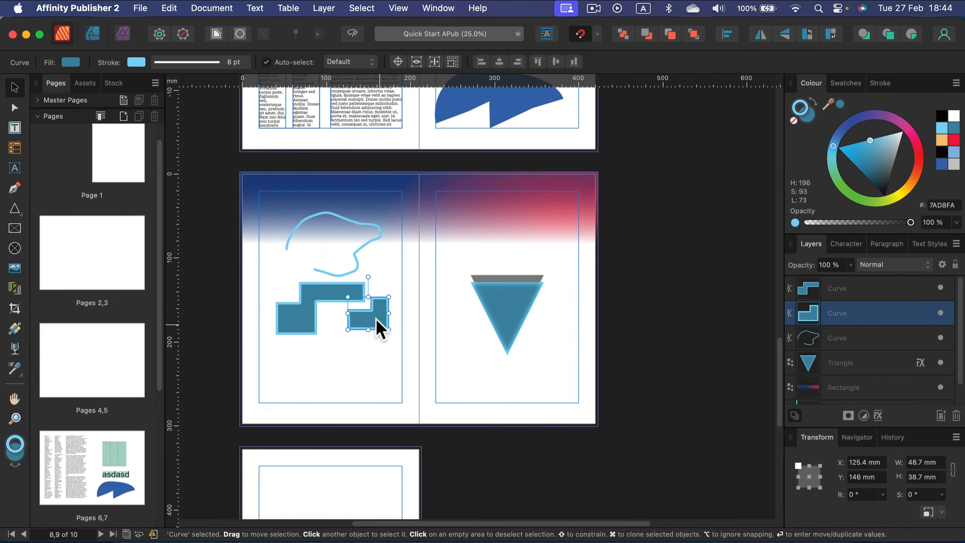
mouse_move(377, 319)
mouse_down()
mouse_move(376, 347)
mouse_move(325, 360)
mouse_move(366, 353)
mouse_up()
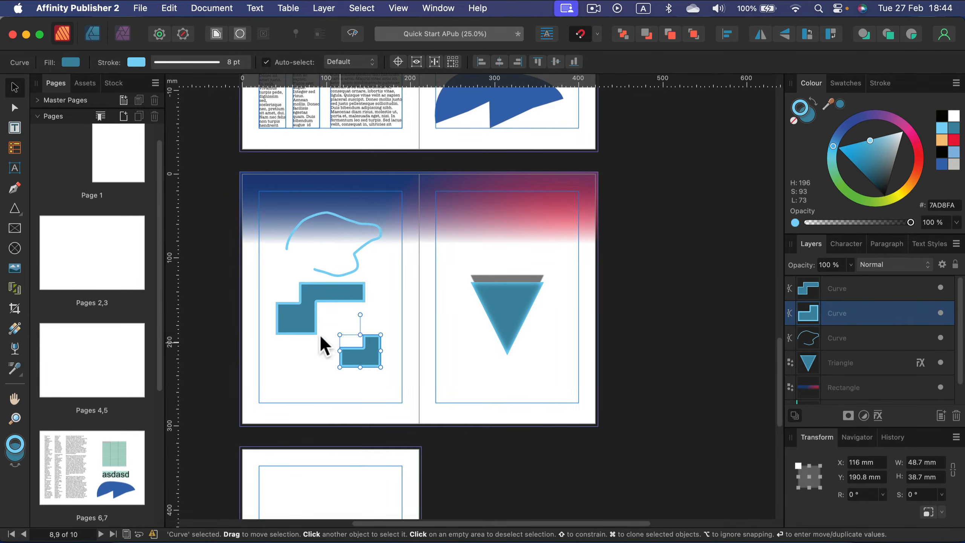
Select the larger stepped shape, the freehand curve and the small L-shaped curve one after another
click(310, 328)
click(378, 235)
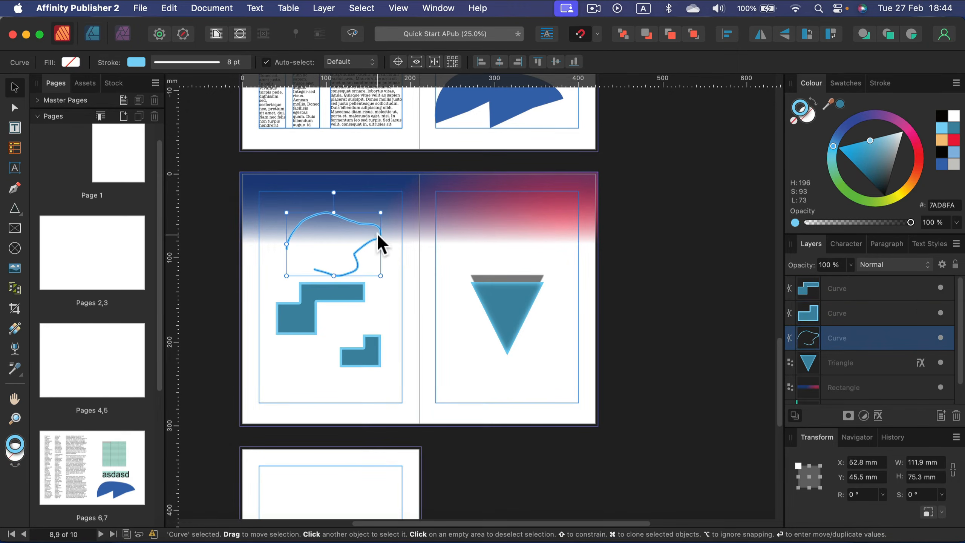
click(372, 346)
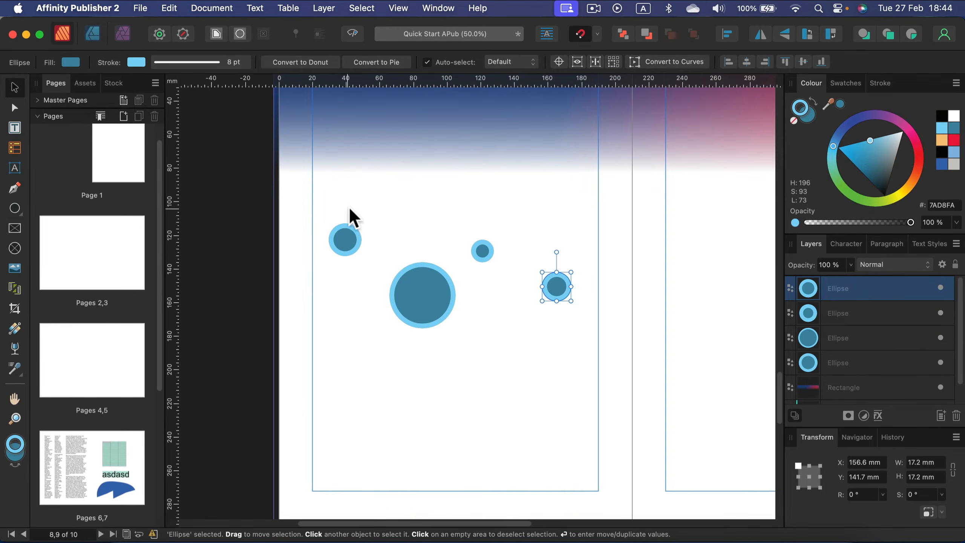
Give the largest circle a green stroke (7BFA7A) and a dark-blue fill (000CB0), and swap its stroke and fill colours
click(342, 215)
click(343, 234)
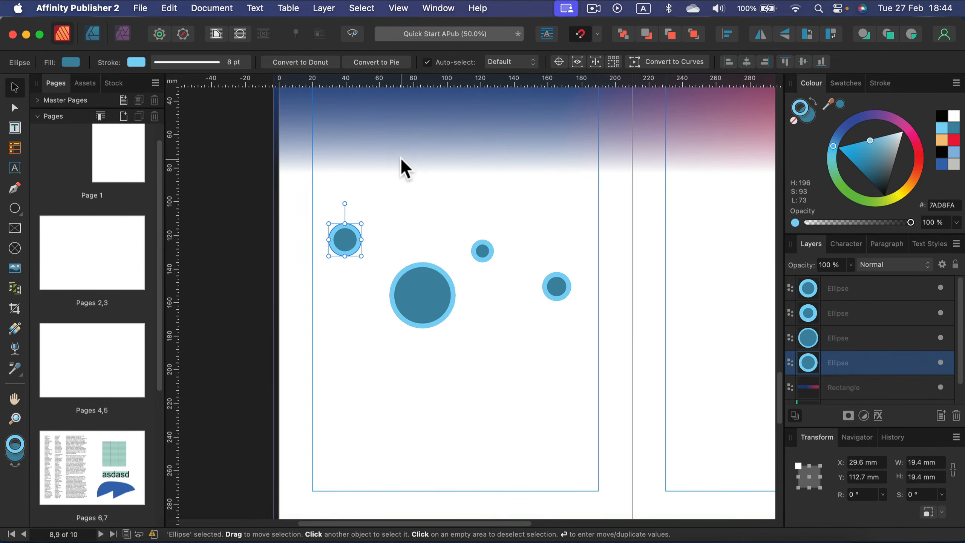
click(424, 306)
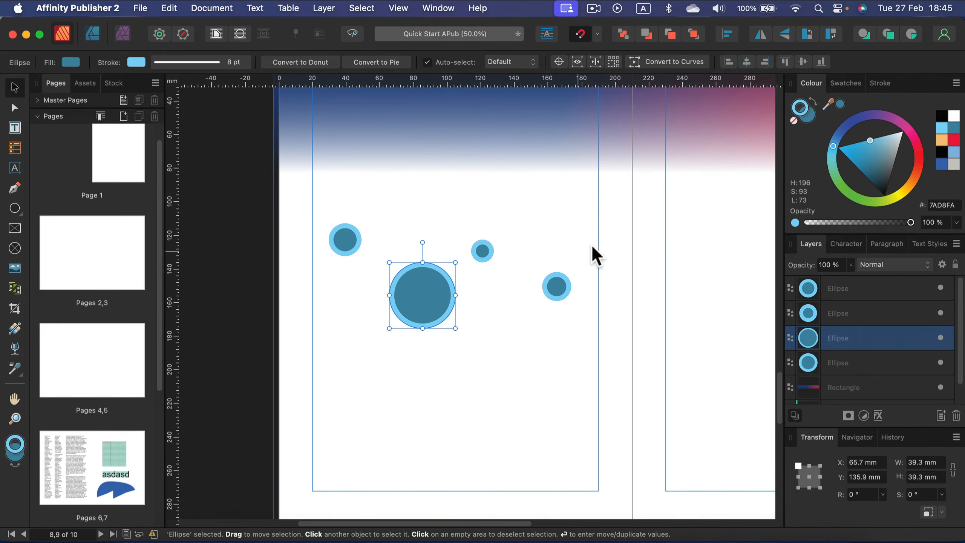
mouse_move(840, 190)
mouse_down()
mouse_move(863, 114)
mouse_move(915, 118)
mouse_move(925, 215)
mouse_move(825, 210)
mouse_move(880, 91)
mouse_move(950, 190)
mouse_move(848, 212)
mouse_up()
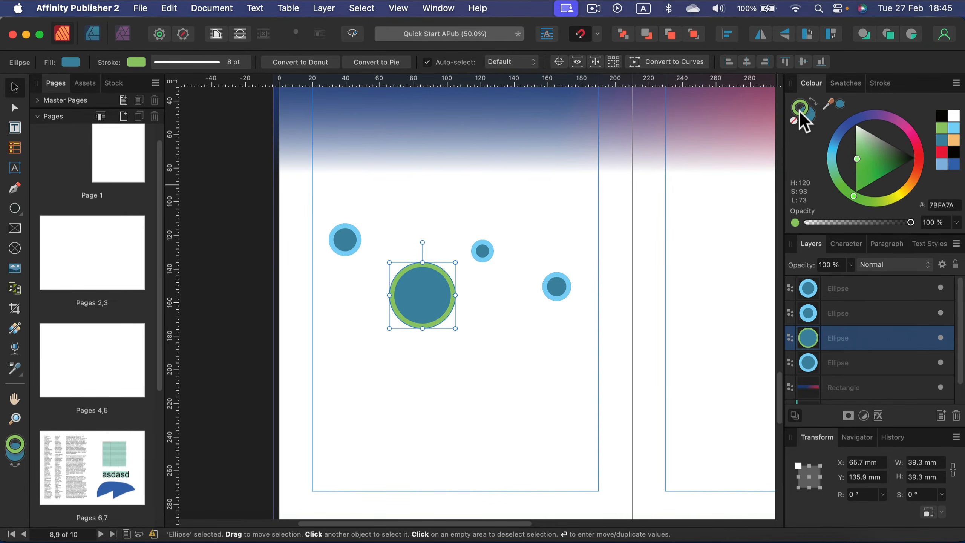
click(807, 119)
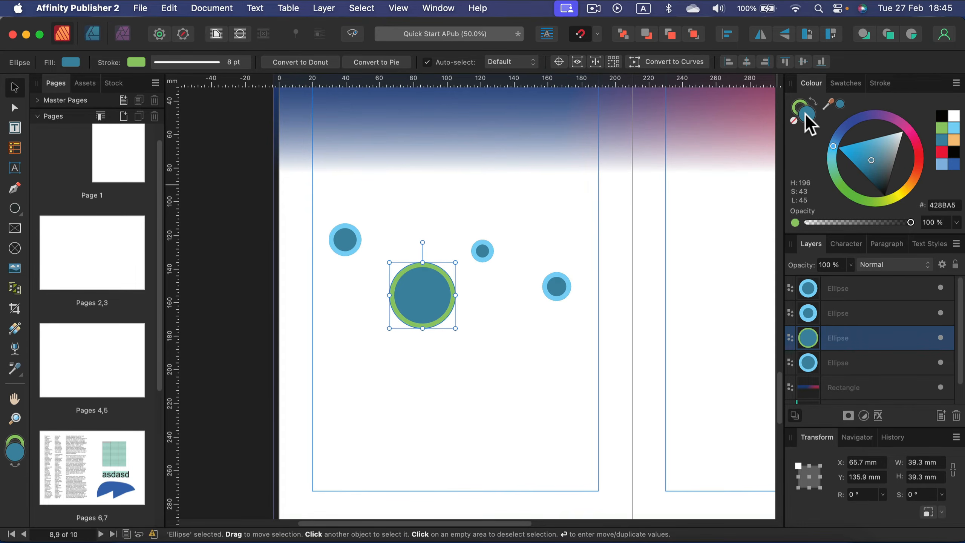
click(851, 122)
drag(858, 129, 855, 147)
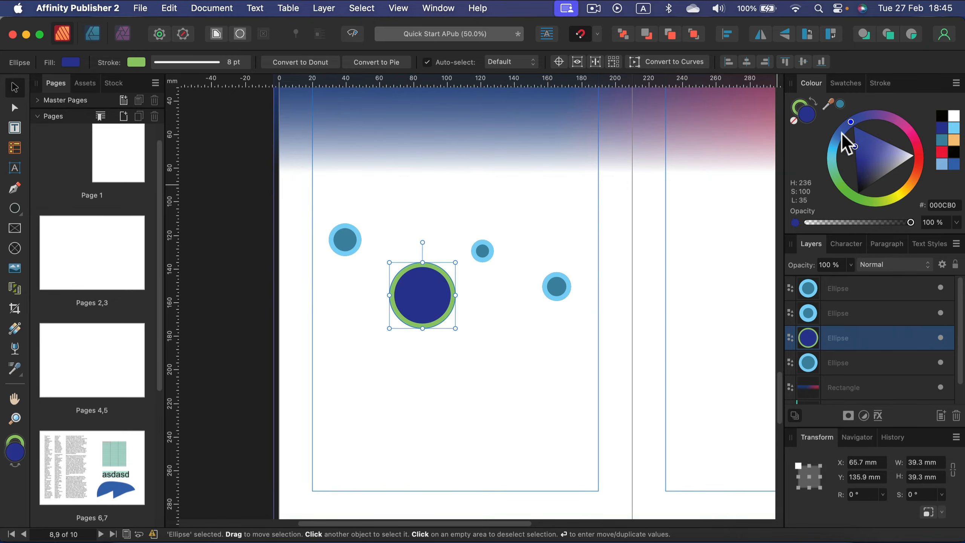
click(813, 100)
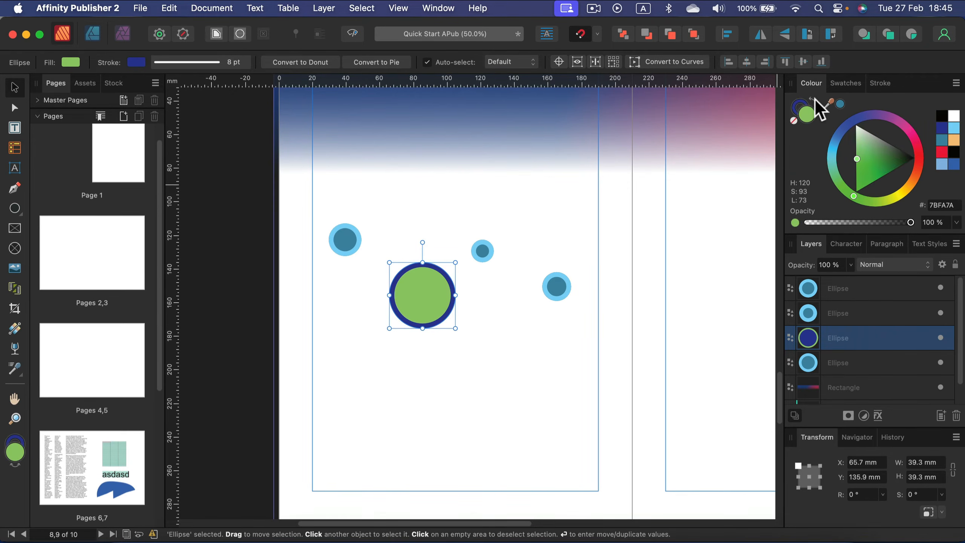
Fill the smallest circle with purple and the rightmost circle with green (58A542), and clear the selection
click(491, 251)
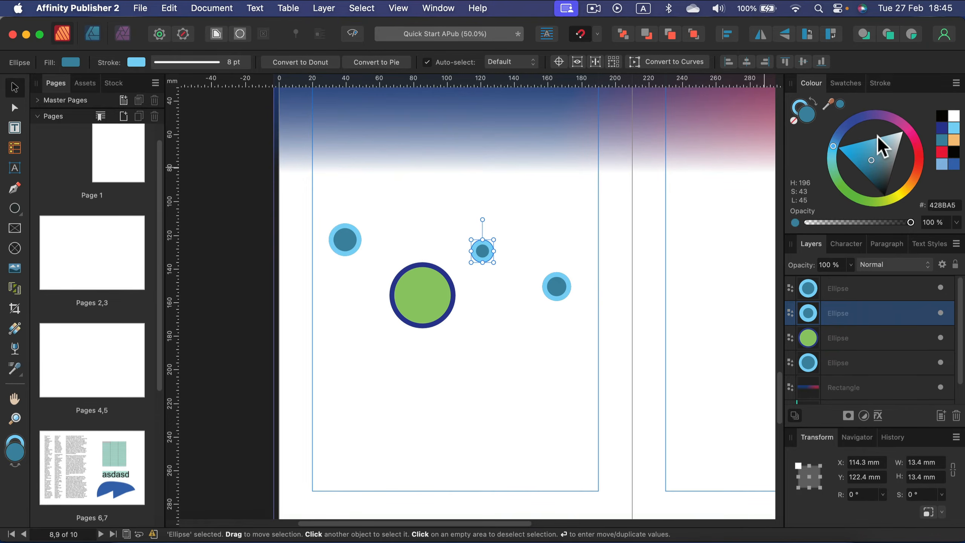
click(900, 122)
click(563, 289)
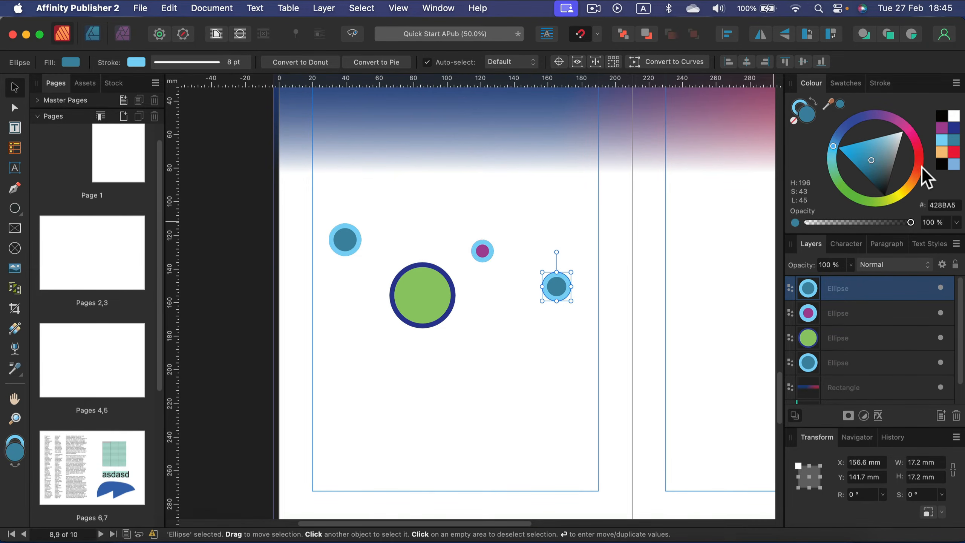
click(862, 201)
click(374, 211)
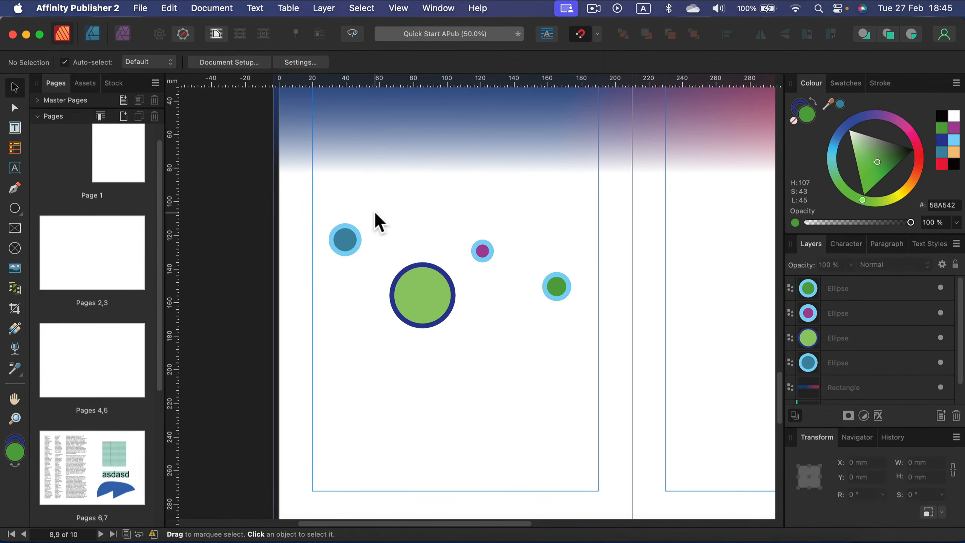
Select the four circles, align them vertically to the middle of the selection bounds, space them evenly horizontally, and clear the selection
drag(322, 197, 591, 365)
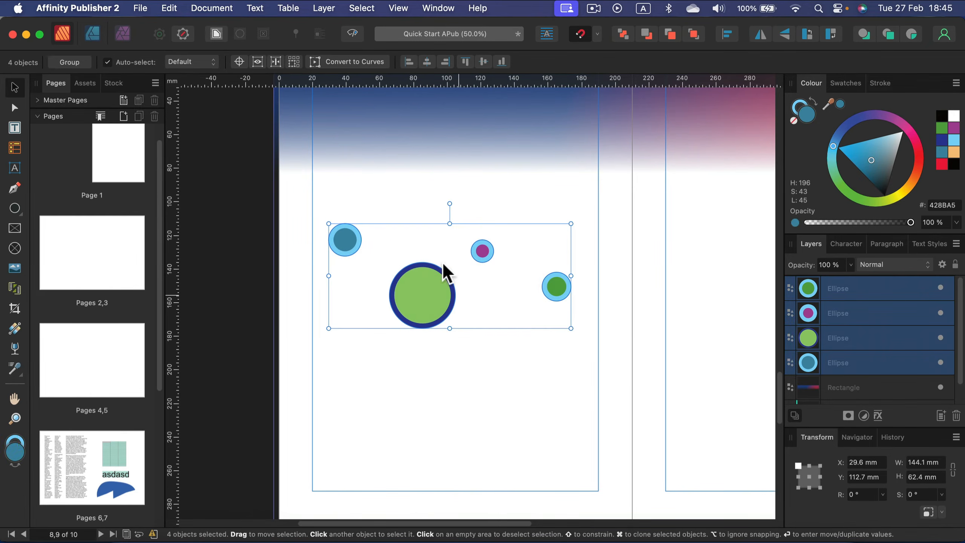
click(733, 34)
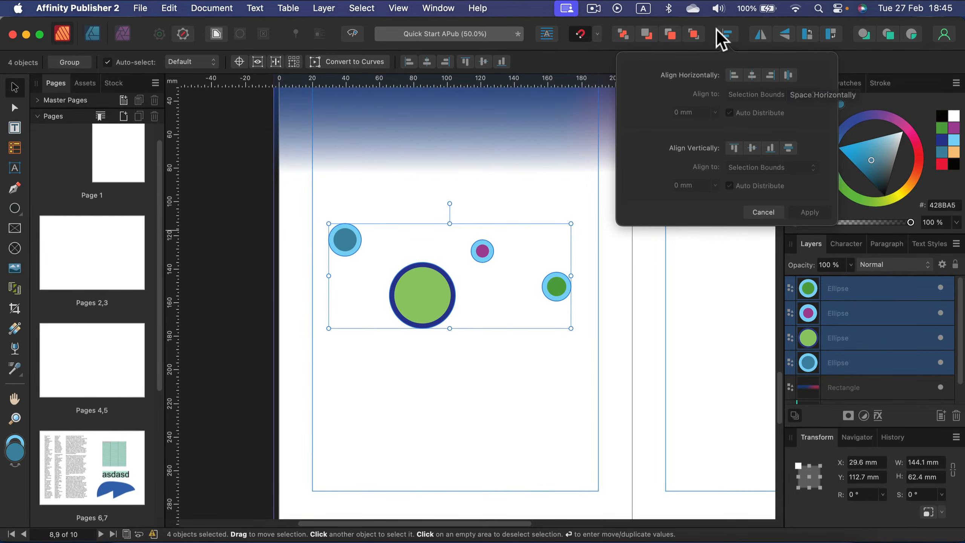
click(753, 148)
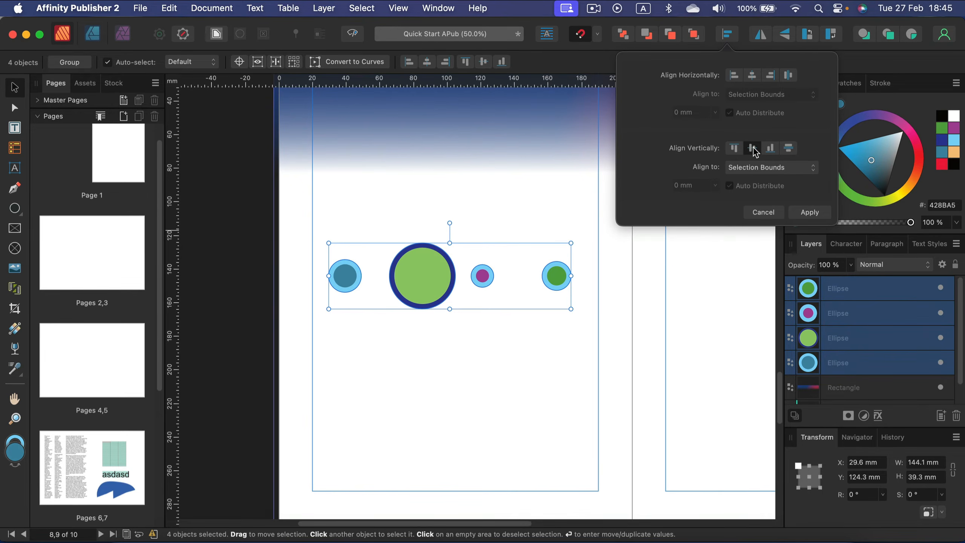
click(789, 75)
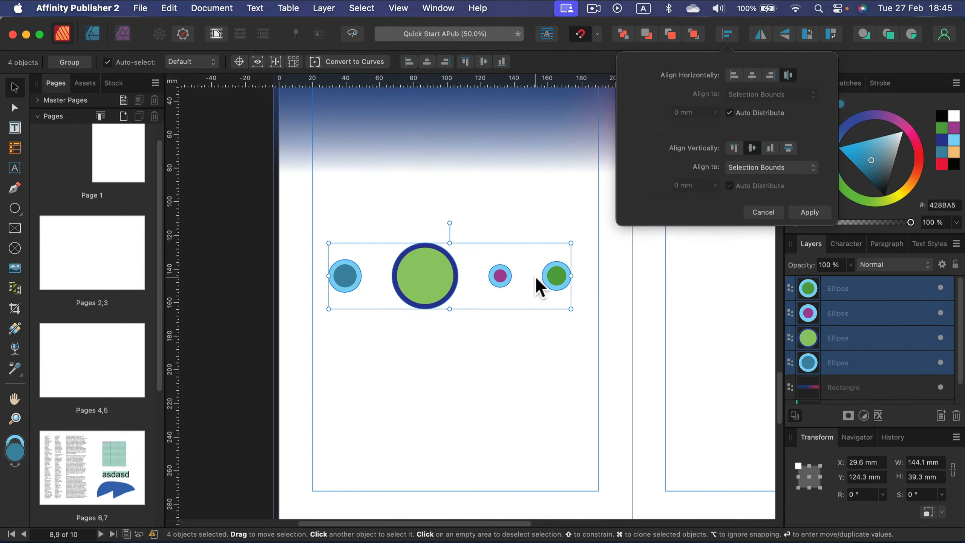
click(493, 378)
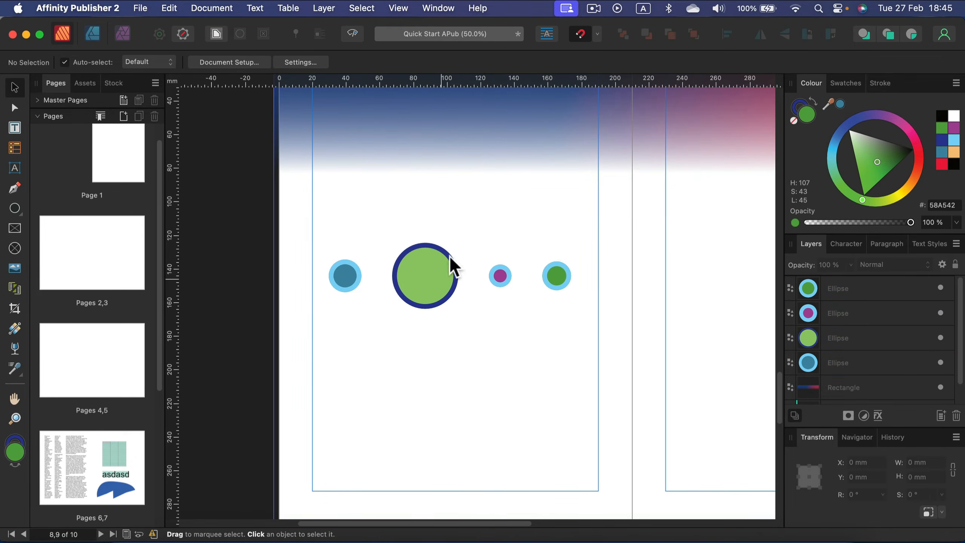
Scatter the four circles over the page, placing the small green one at about X 129.7 mm, Y 117 mm and the blue one at about X 170.6 mm, Y 240.4 mm
drag(449, 255, 503, 165)
click(500, 276)
drag(499, 277, 434, 340)
drag(550, 287, 506, 257)
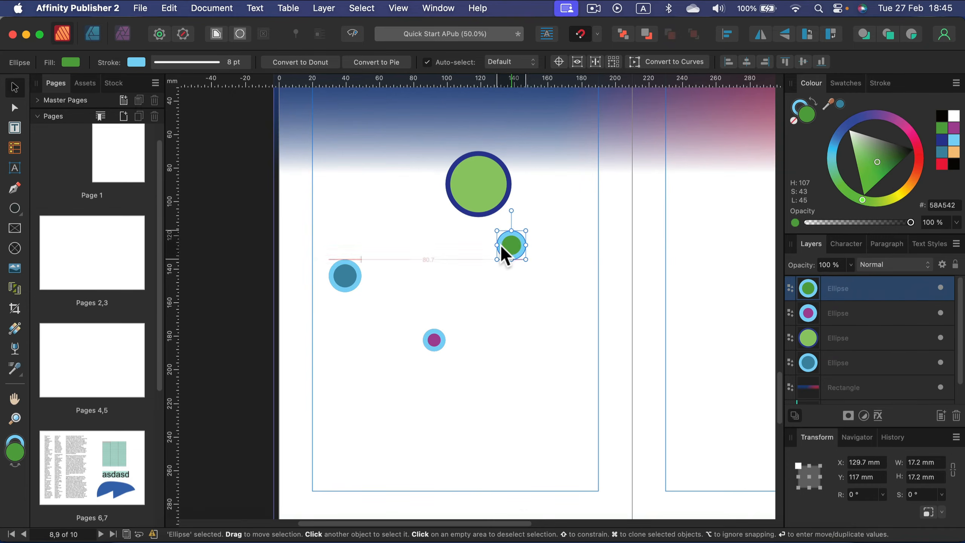
drag(354, 286, 594, 466)
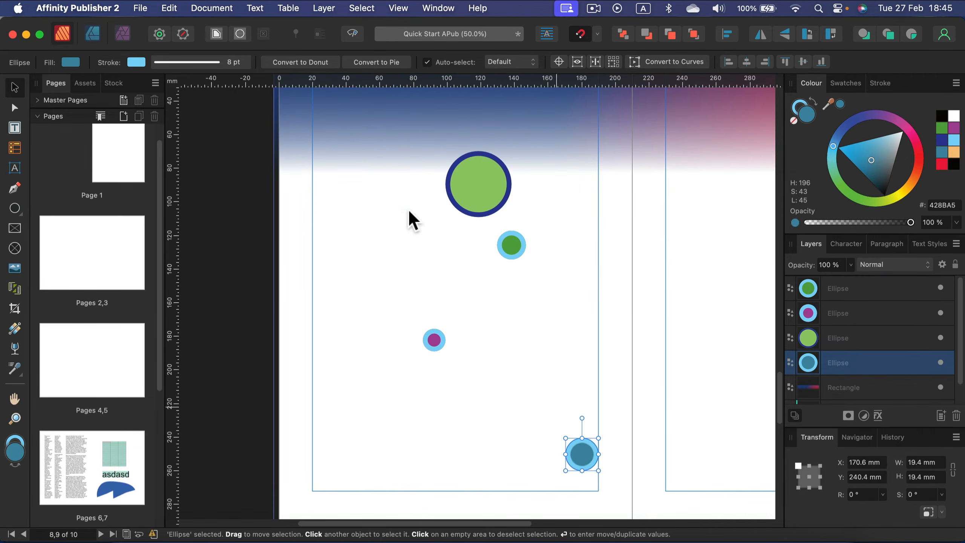
Delete the blue-to-red gradient rectangle from the spread
click(398, 201)
click(388, 127)
drag(401, 134, 420, 246)
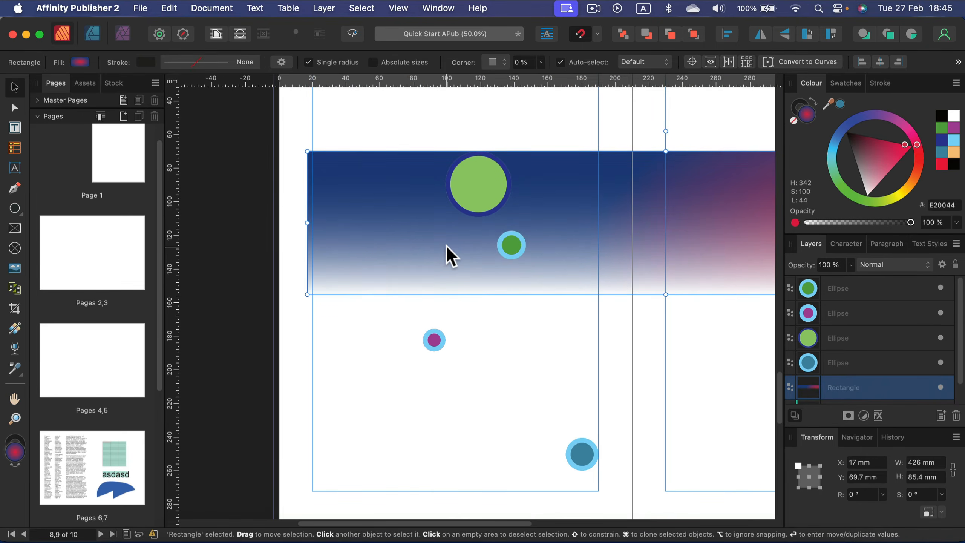
key(Delete)
Select the four circles, try left and right alignment, align them by their horizontal centres to the selection bounds, and space them evenly vertically
drag(386, 110, 626, 501)
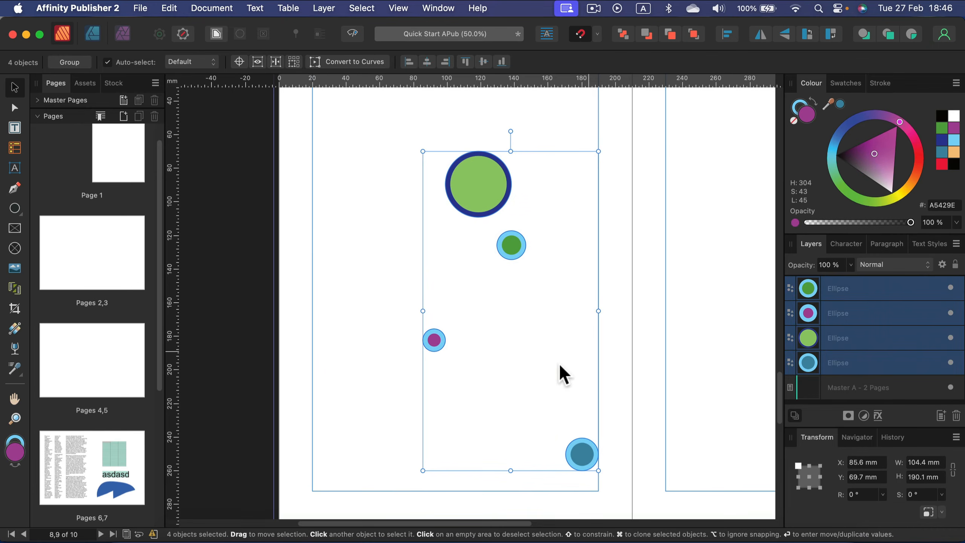
click(726, 34)
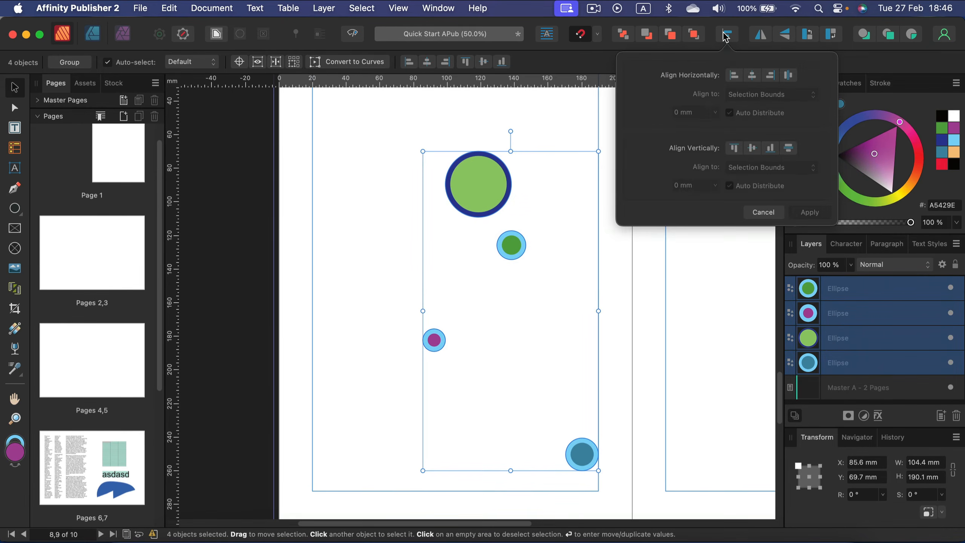
click(752, 76)
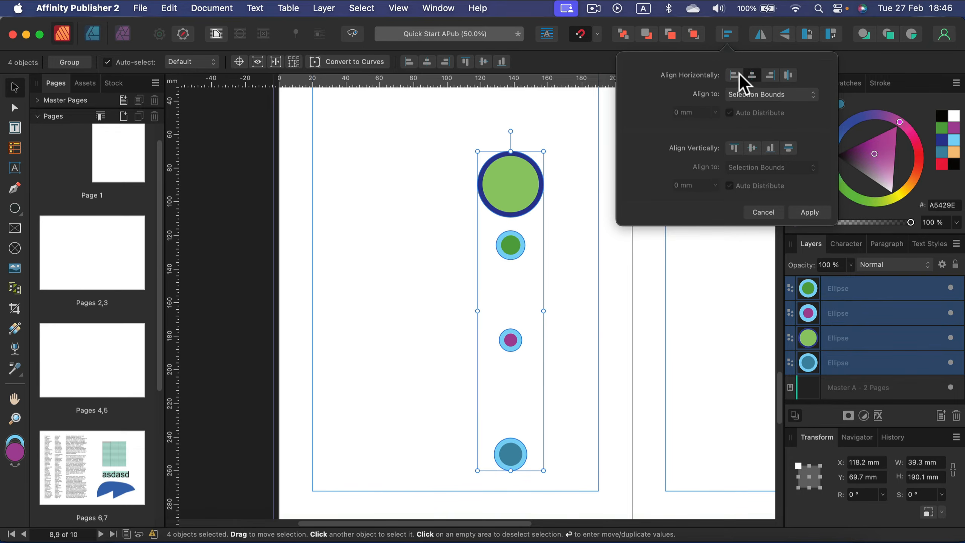
click(735, 76)
click(769, 76)
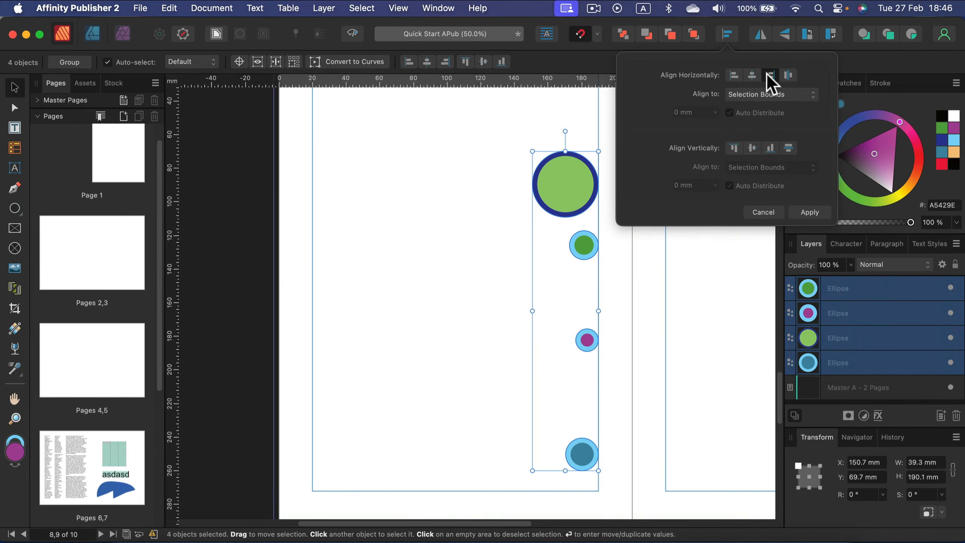
click(752, 75)
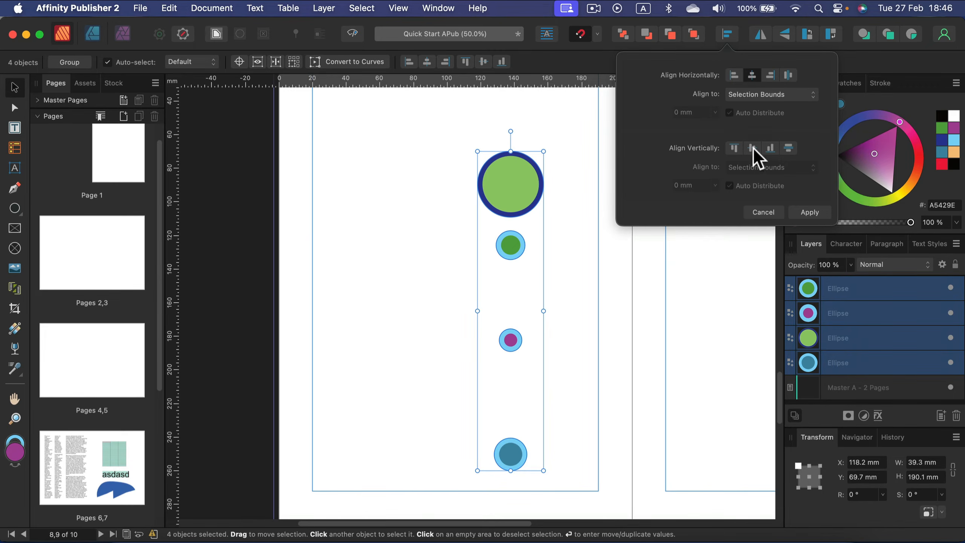
click(792, 149)
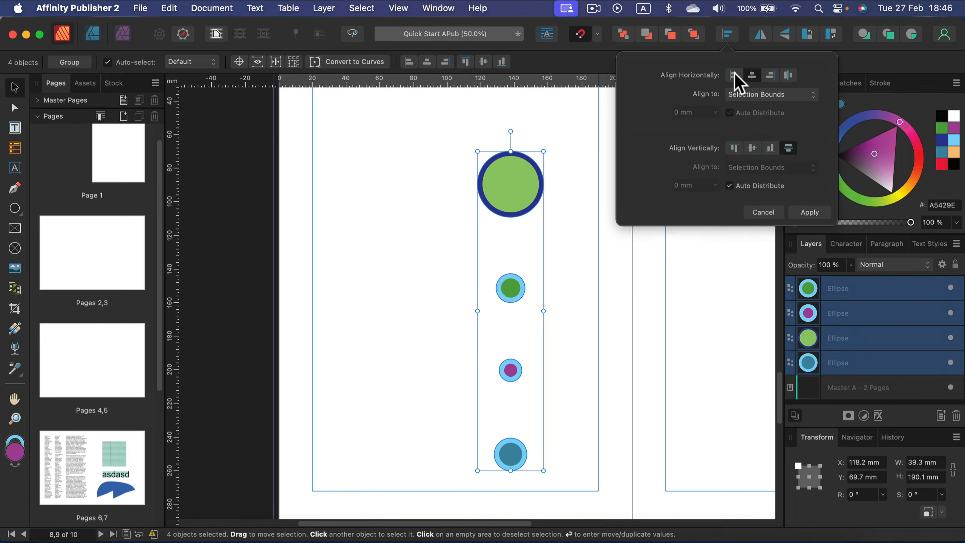
Try aligning the four circles relative to the Page, at its left edge, its right edge and its horizontal centre
click(749, 94)
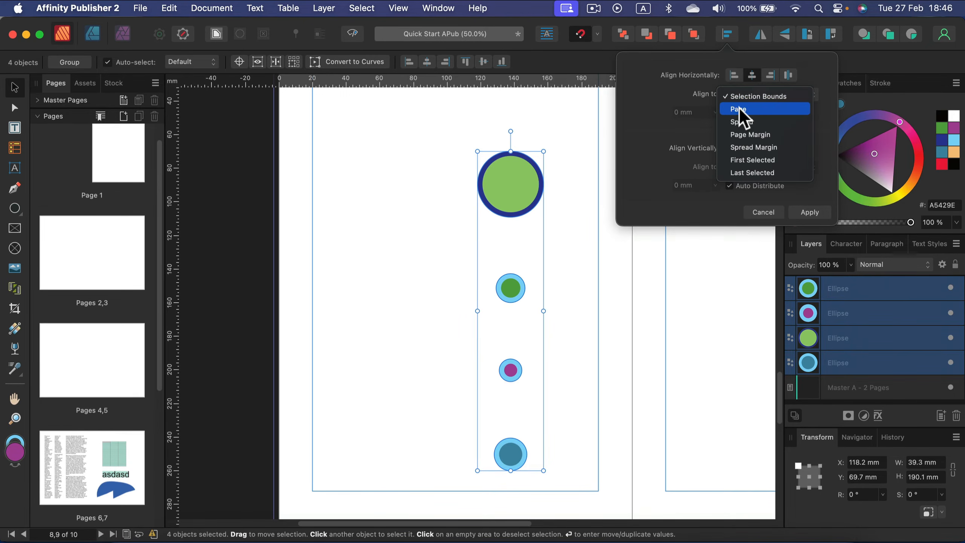
click(740, 111)
click(735, 75)
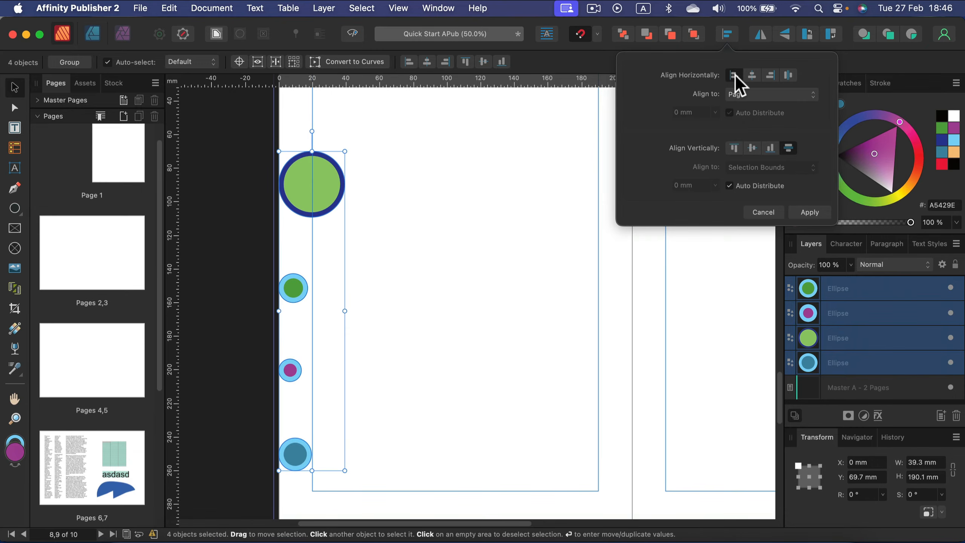
click(781, 75)
click(770, 75)
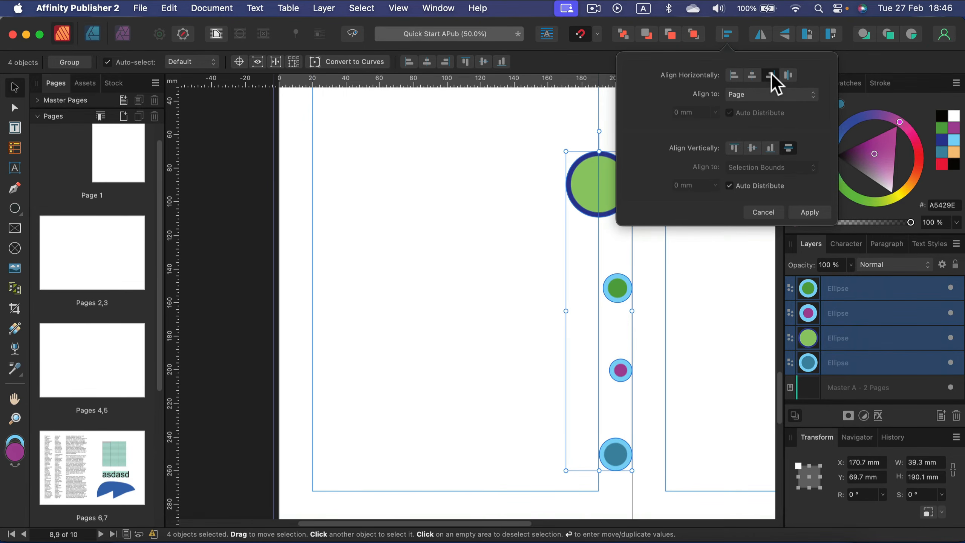
click(753, 75)
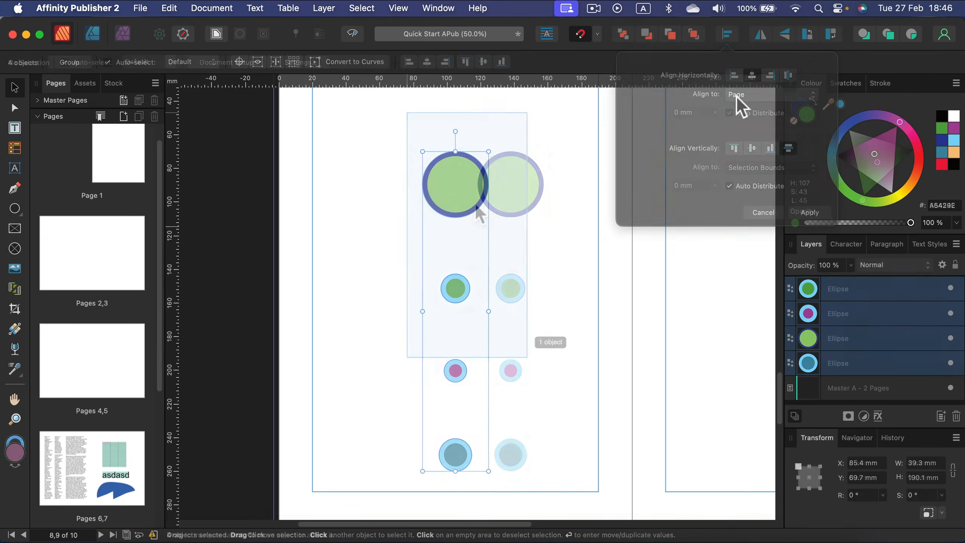
drag(526, 357, 467, 150)
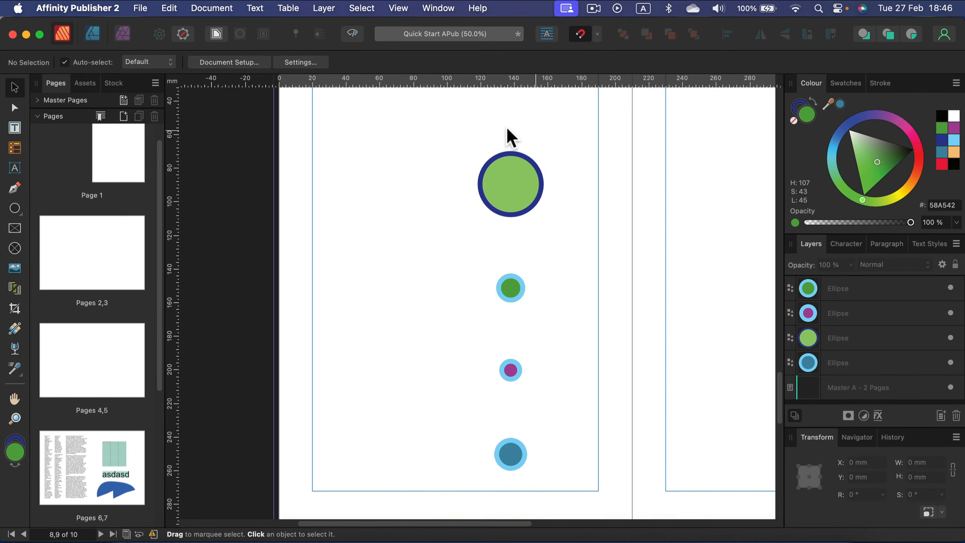
Select the largest circle, flip it horizontally and vertically, and return it to its original orientation
click(519, 206)
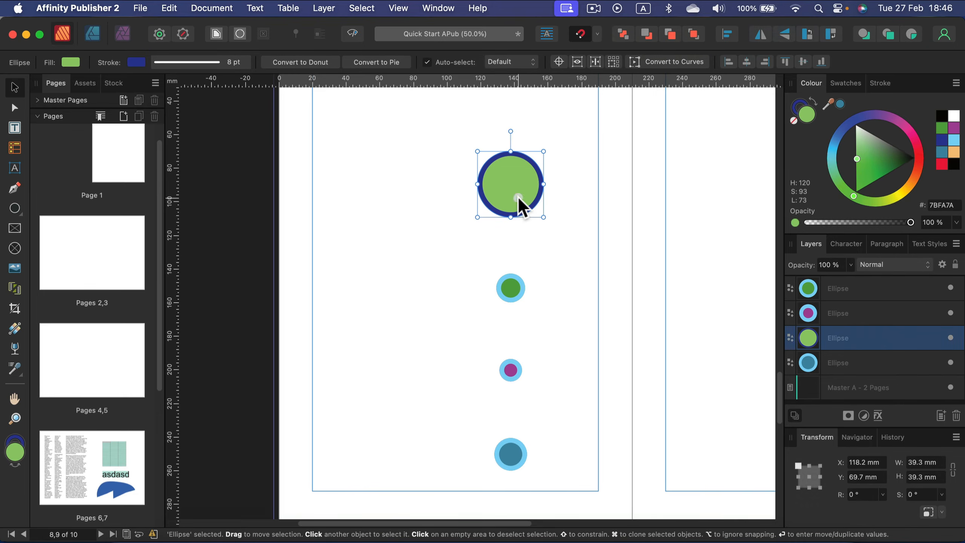
click(762, 33)
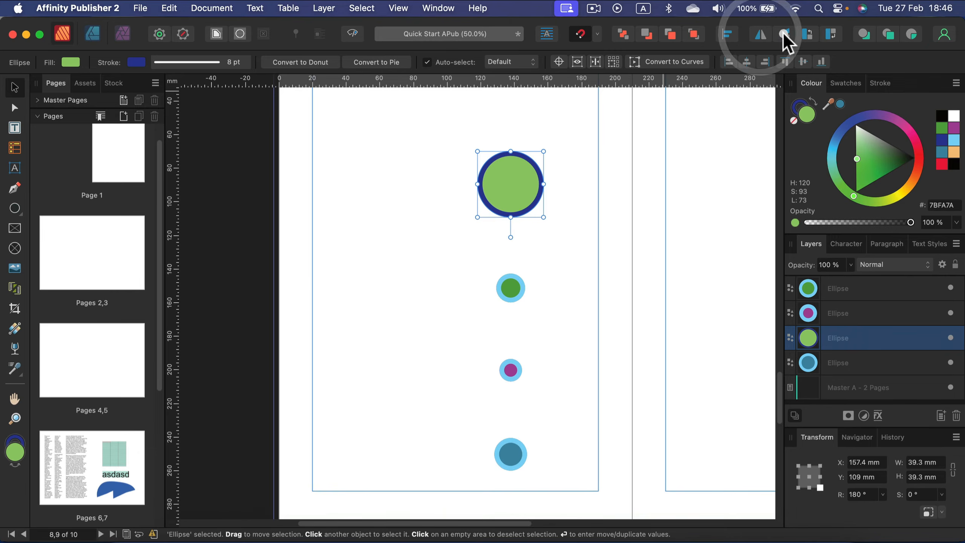
click(768, 33)
click(762, 34)
click(762, 33)
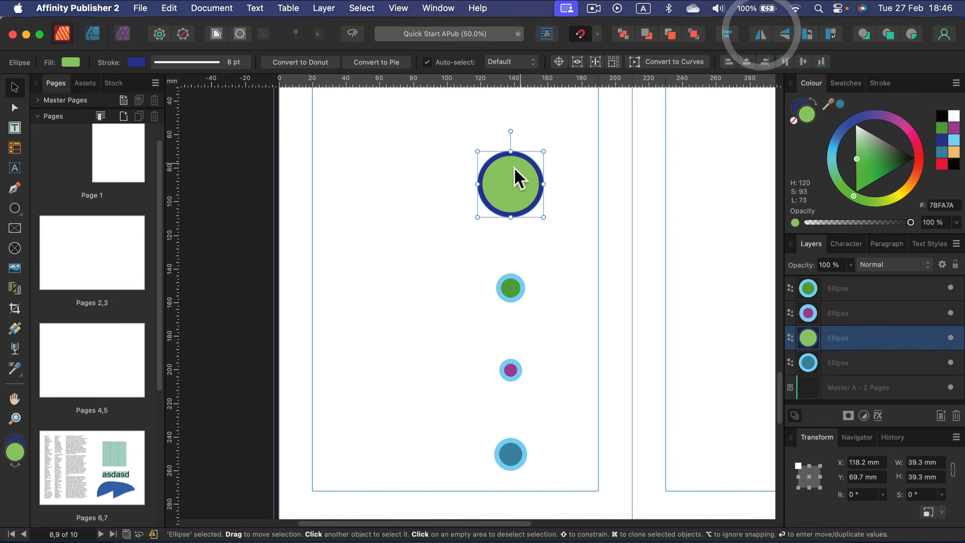
Clone the largest circle into an overlapping side-by-side pair at about Y 75.5 mm, group the two circles, and clear the selection
drag(512, 199, 438, 202)
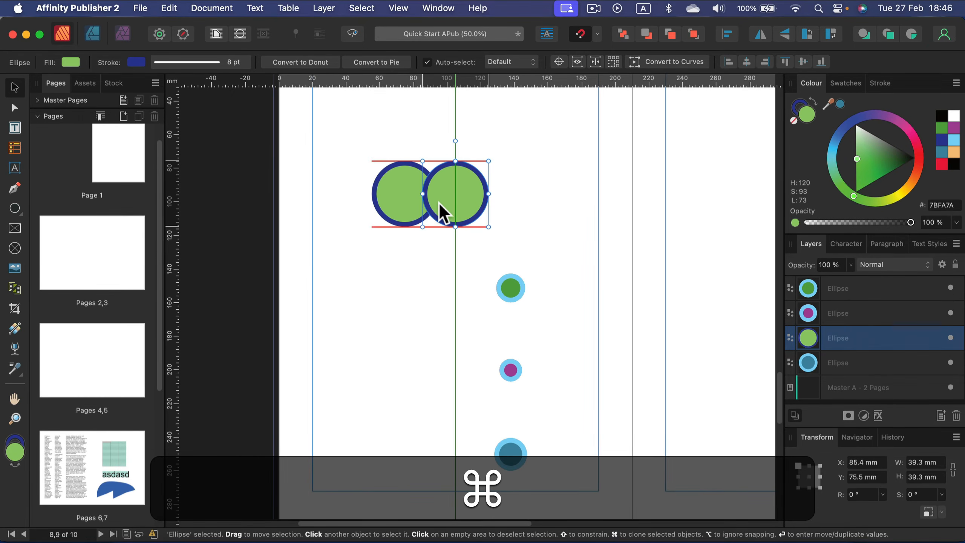
drag(339, 123, 543, 251)
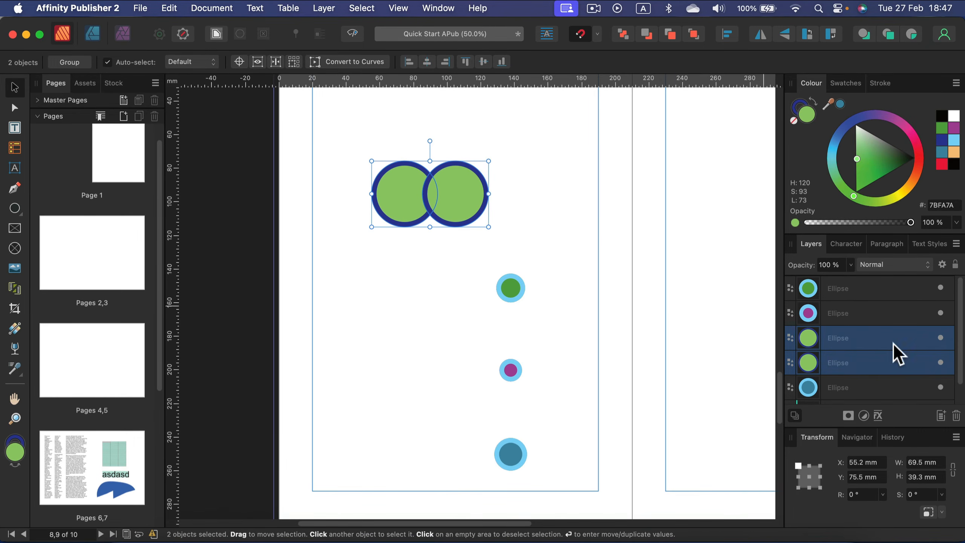
right_click(904, 344)
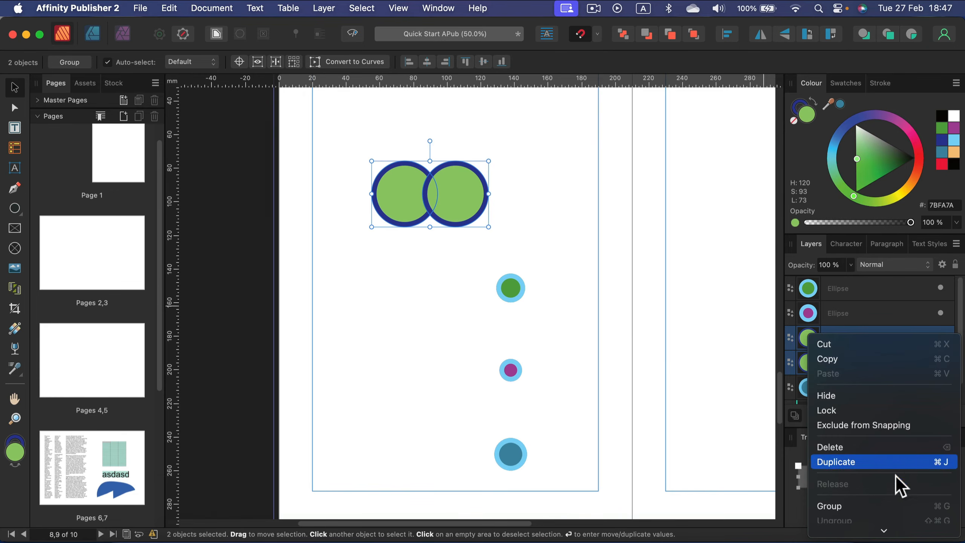
click(874, 506)
click(540, 145)
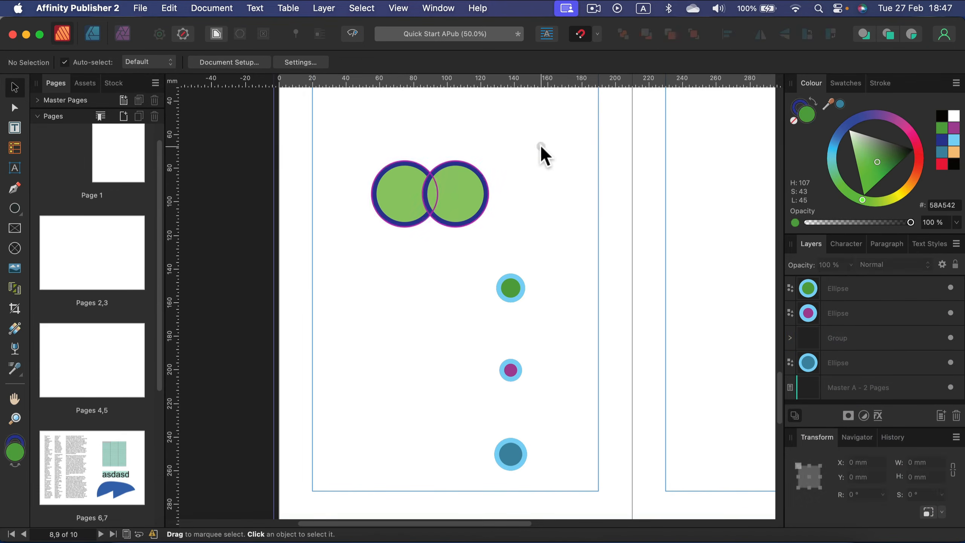
Copy and paste the group of two green circles, and move the copy to about X 85.4 mm, Y 114.7 mm
click(464, 188)
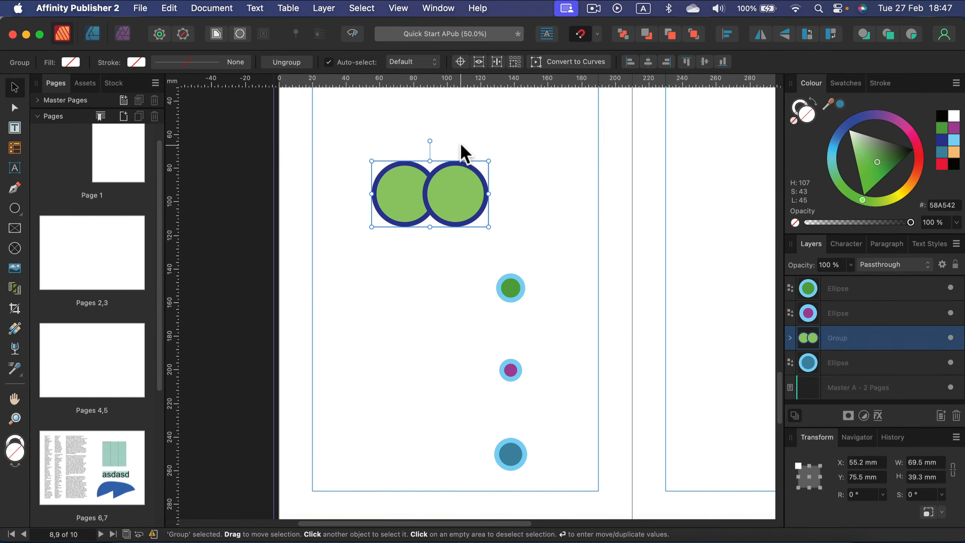
key(super+c)
key(super+v)
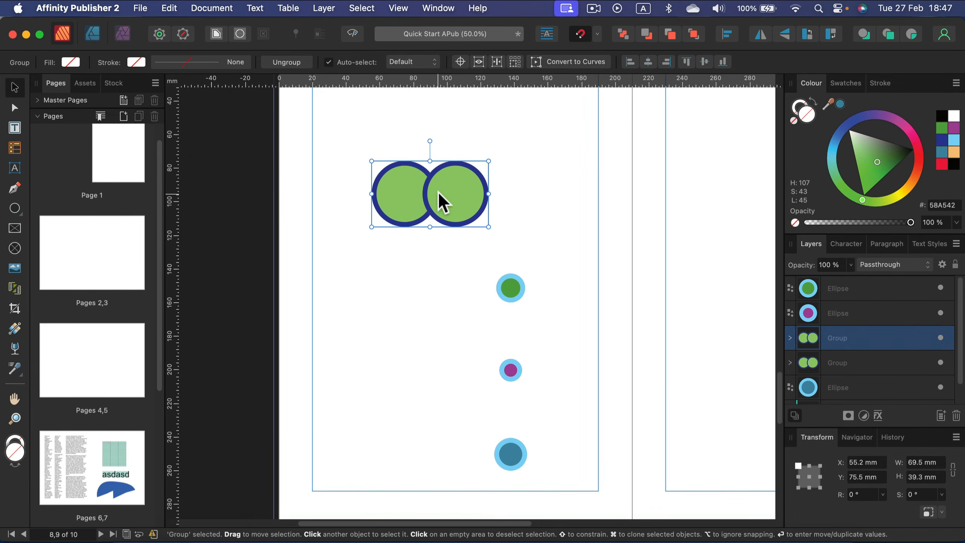
drag(440, 196, 491, 266)
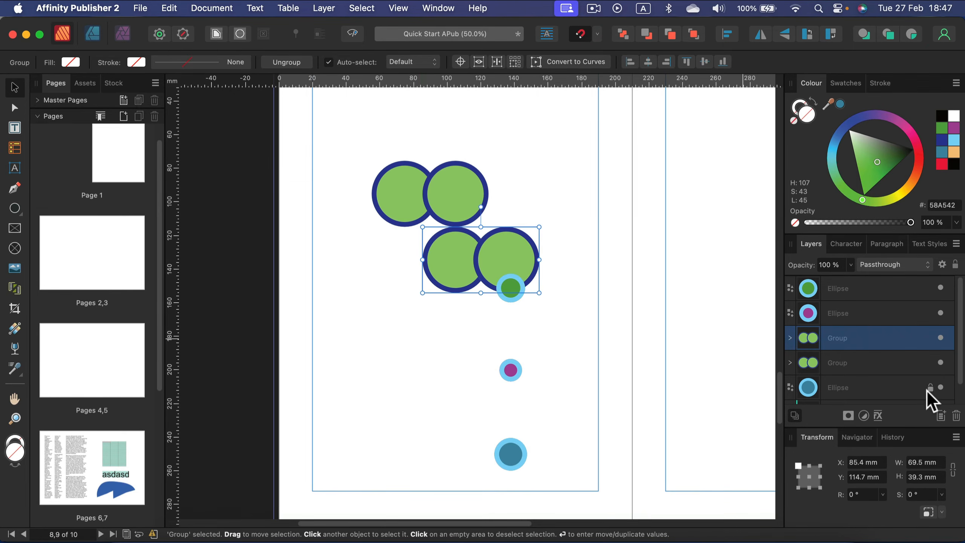
Group the two circle groups together, and move the combined group up to about X 55.2 mm, Y 53.8 mm
shift+click(875, 363)
right_click(871, 341)
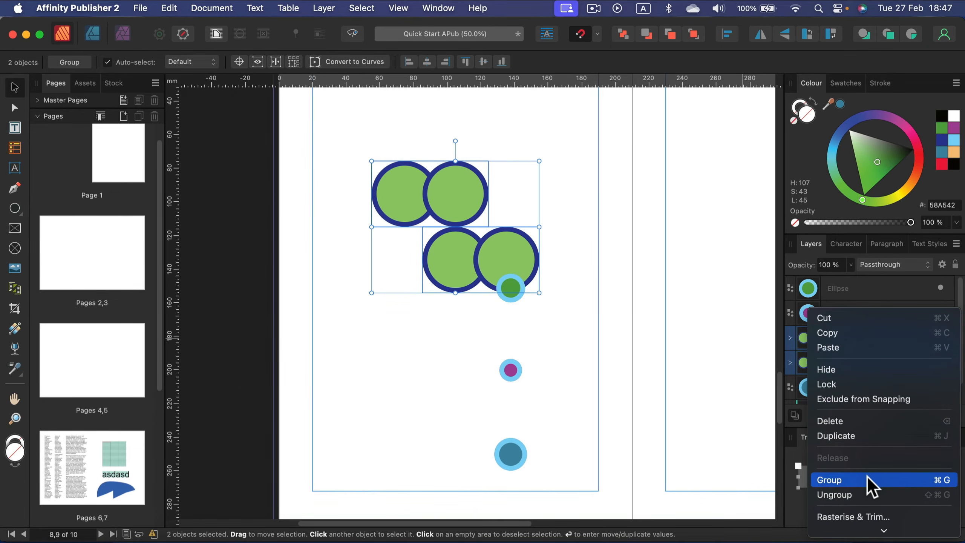
click(867, 475)
drag(465, 268, 463, 231)
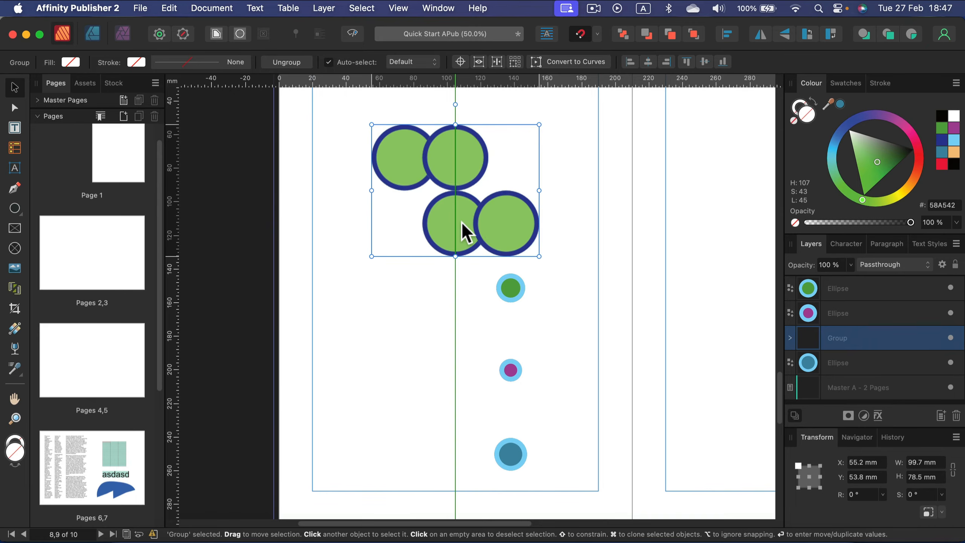
Flip the group of four green circles horizontally several times, and flip it vertically several times
click(760, 38)
click(761, 39)
click(760, 38)
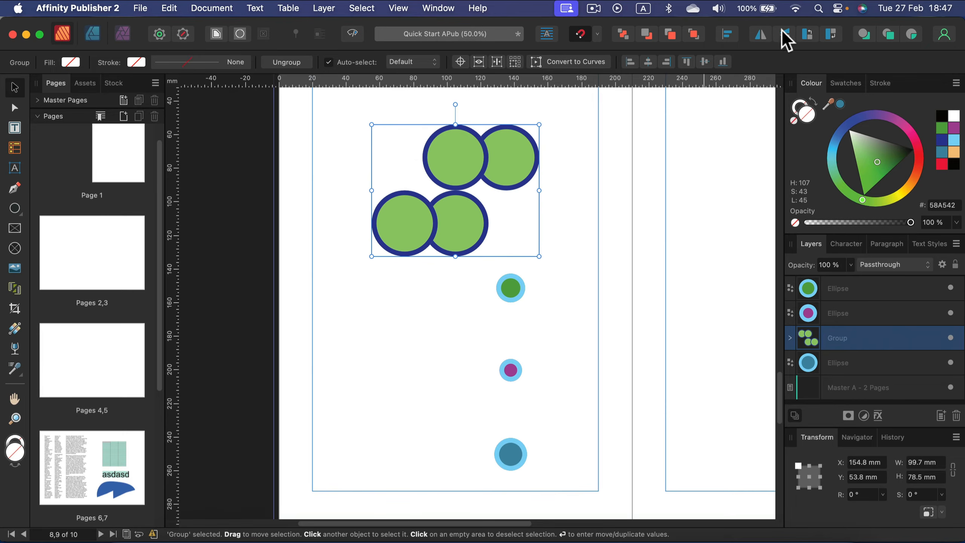
click(785, 36)
click(785, 35)
click(785, 35)
click(786, 35)
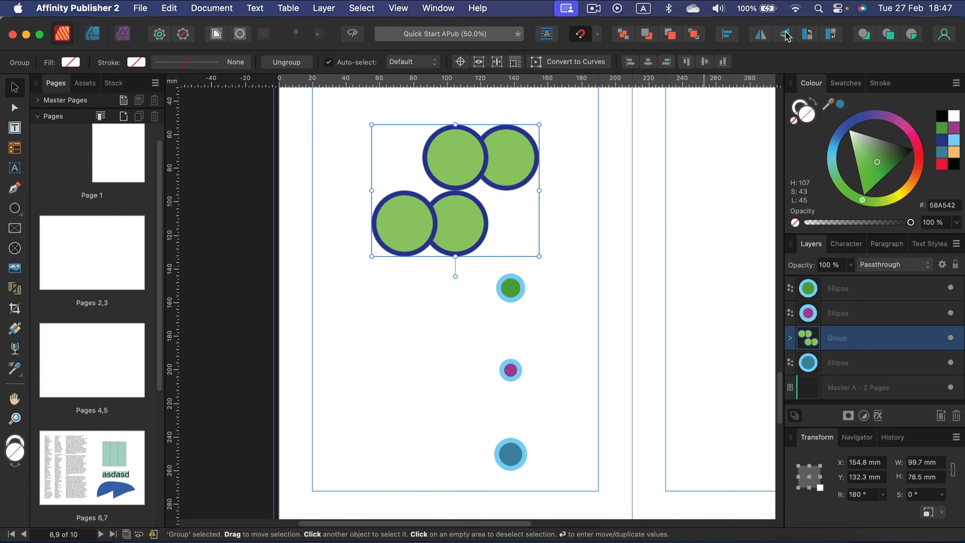
Rotate the group of four green circles counter-clockwise in 90° steps, and rotate it clockwise by 90°
click(806, 34)
click(806, 34)
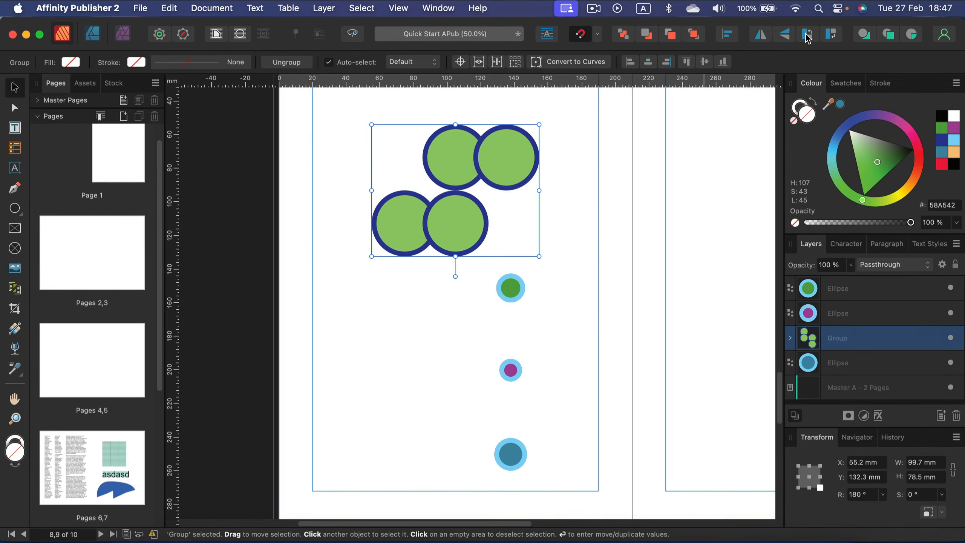
click(806, 34)
click(807, 35)
click(831, 35)
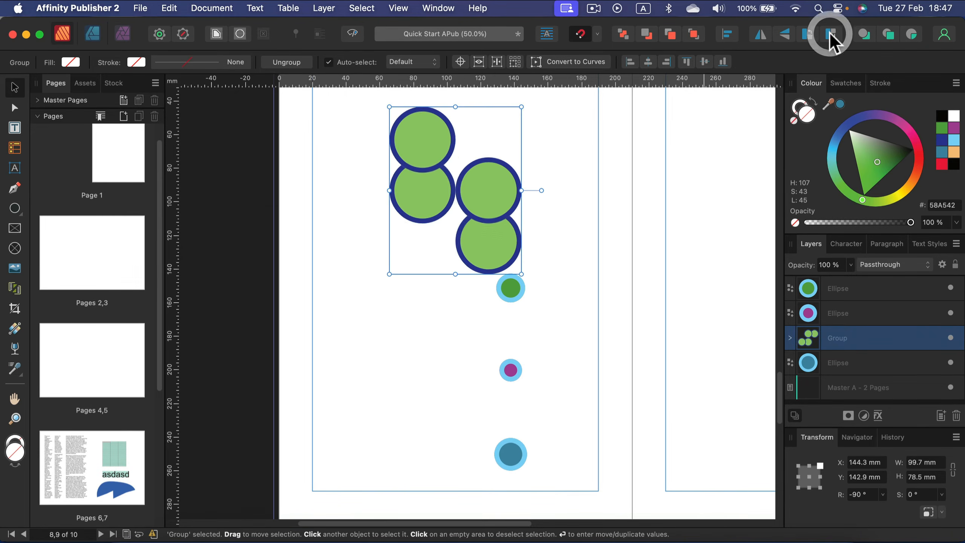
Rotate the group of four green circles clockwise through several further 90° turns
click(830, 34)
click(831, 35)
click(830, 34)
click(831, 34)
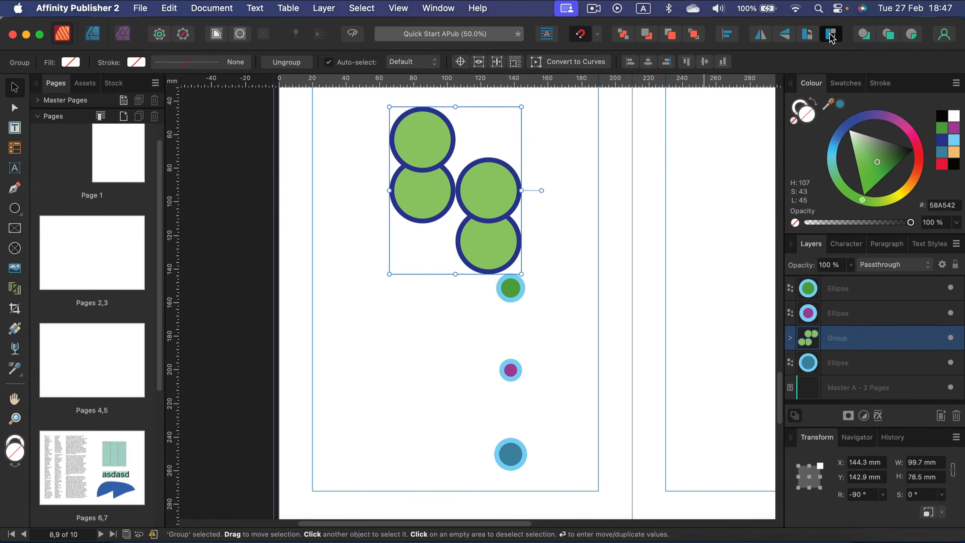
click(831, 34)
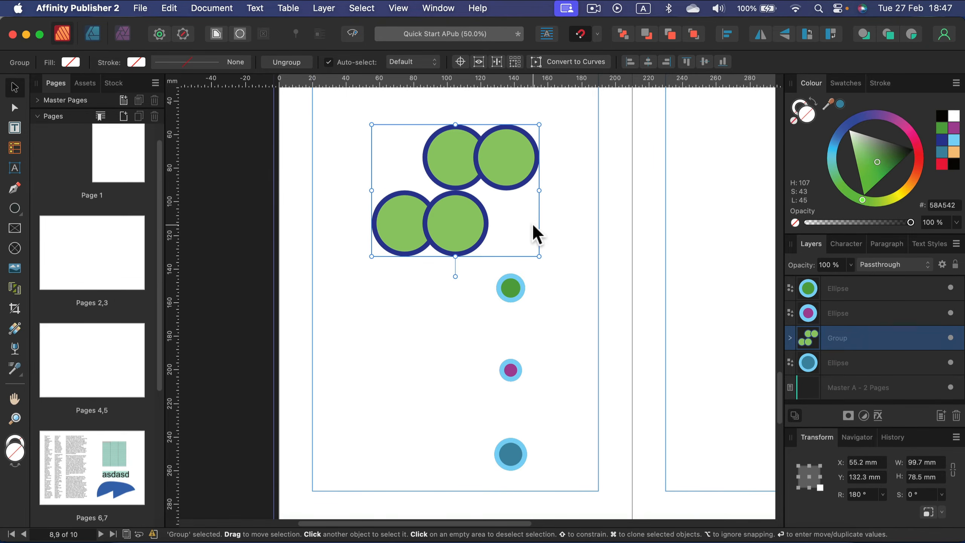
Select the circle group and the three small circles beneath it together, and delete them
click(314, 110)
drag(350, 107, 591, 492)
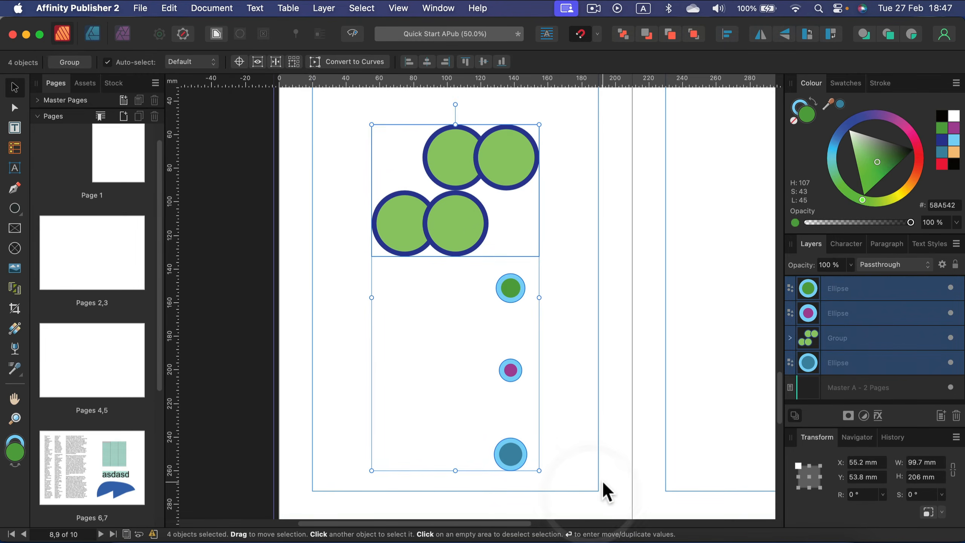
key(BackSpace)
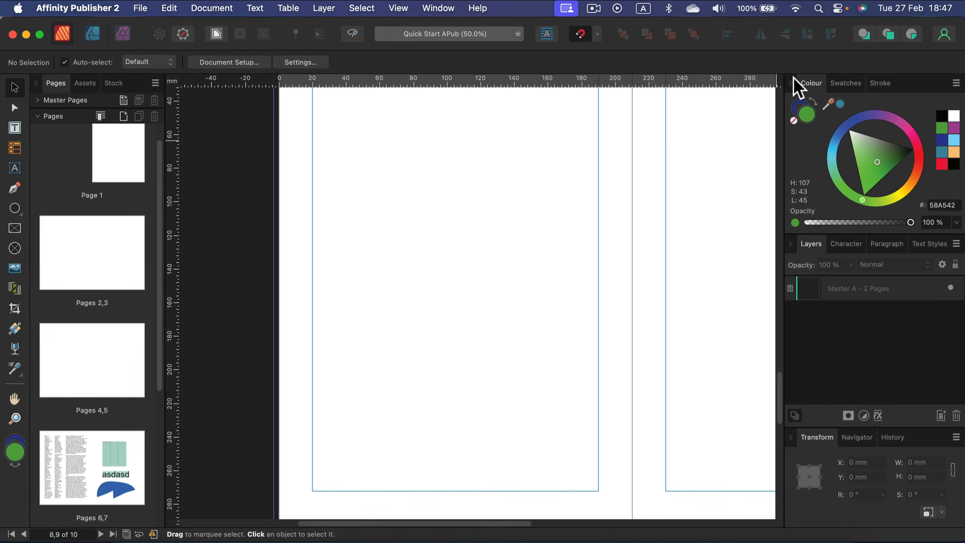
Change the colour picker's display mode to Boxes and shift the fill hue to a more yellowish green
click(956, 84)
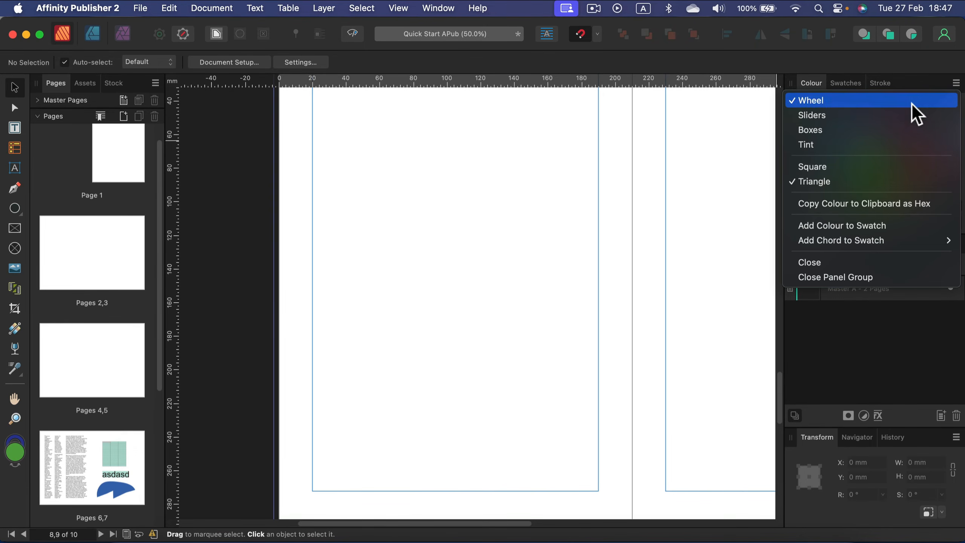
click(883, 130)
drag(855, 134, 832, 145)
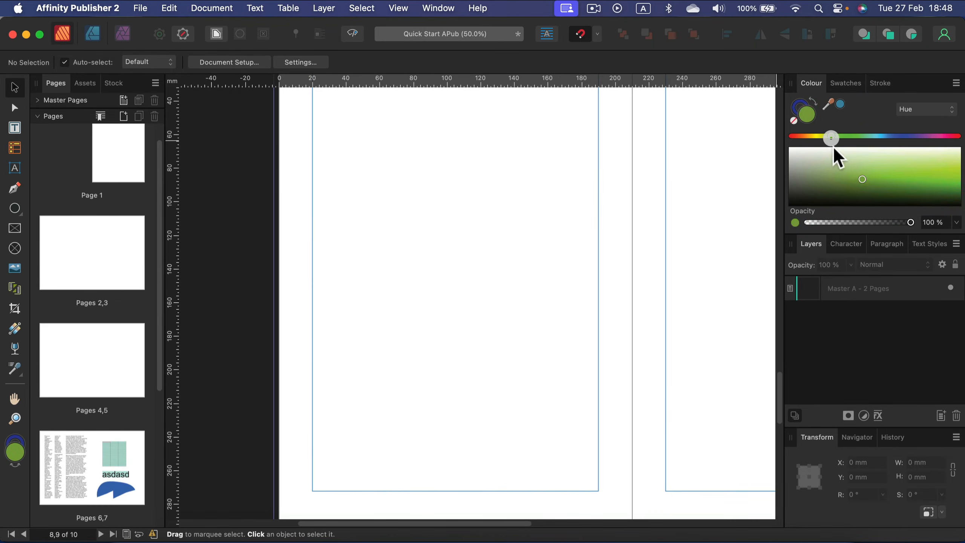
Look through the Swatches and Stroke options, and the Character, Paragraph and Text Styles settings
click(842, 83)
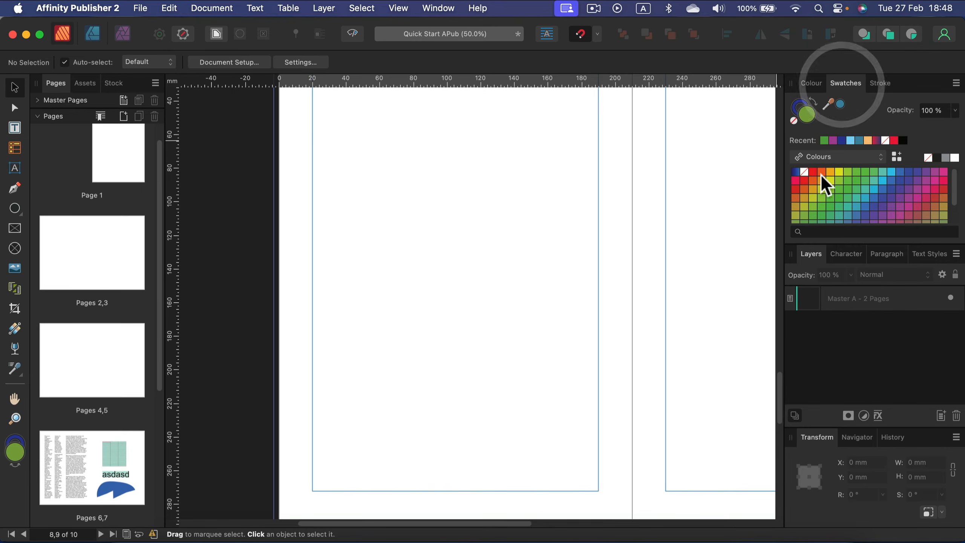
click(879, 82)
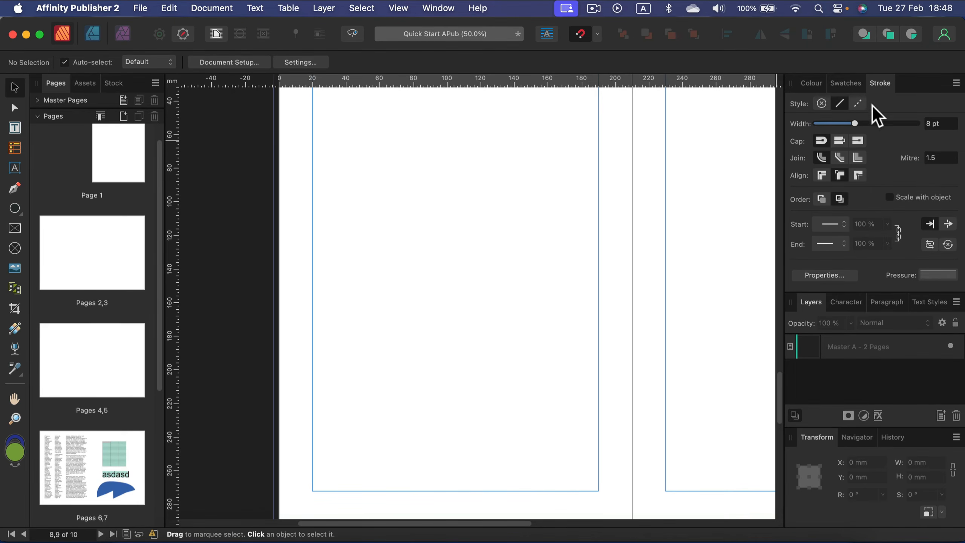
click(814, 84)
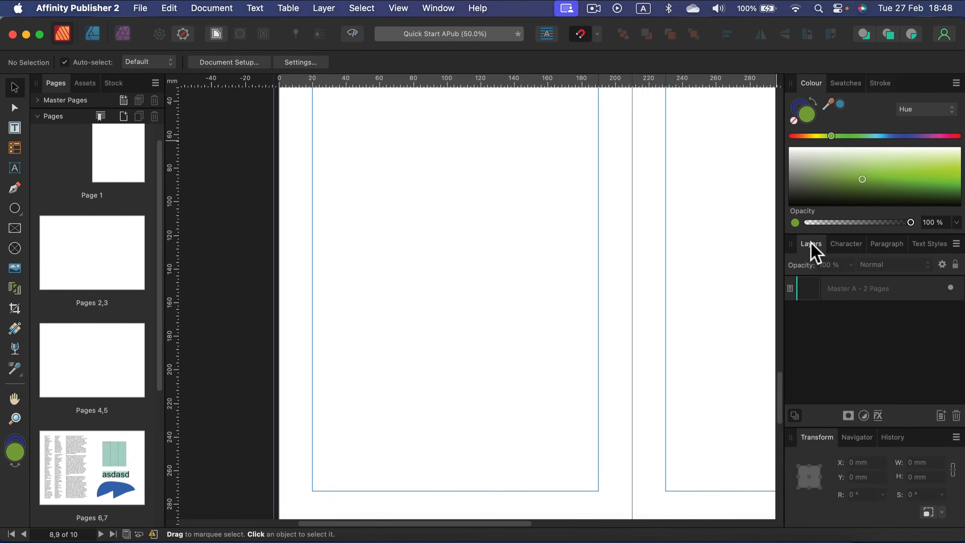
click(846, 246)
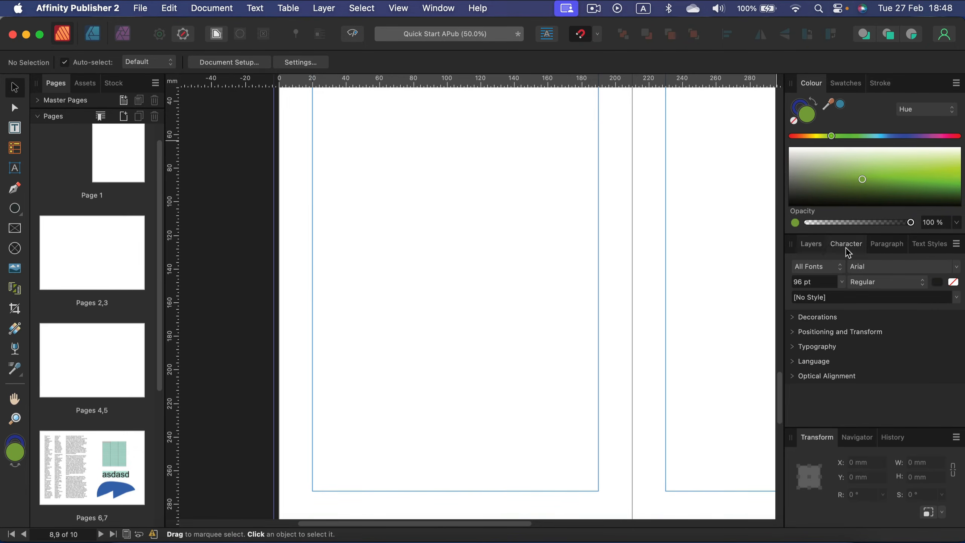
click(887, 245)
click(921, 244)
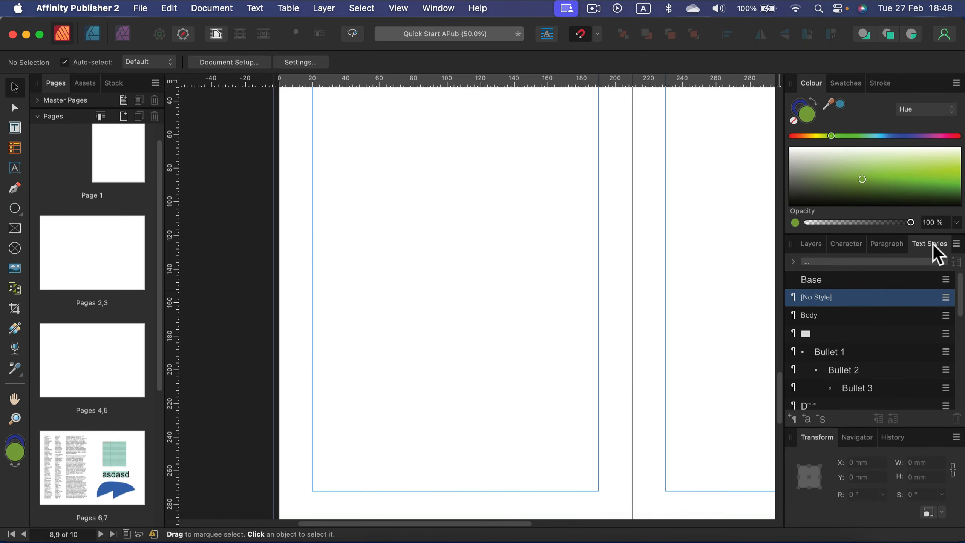
Detach the Text Styles panel so it floats over the page, reposition it and close it
drag(931, 243, 383, 134)
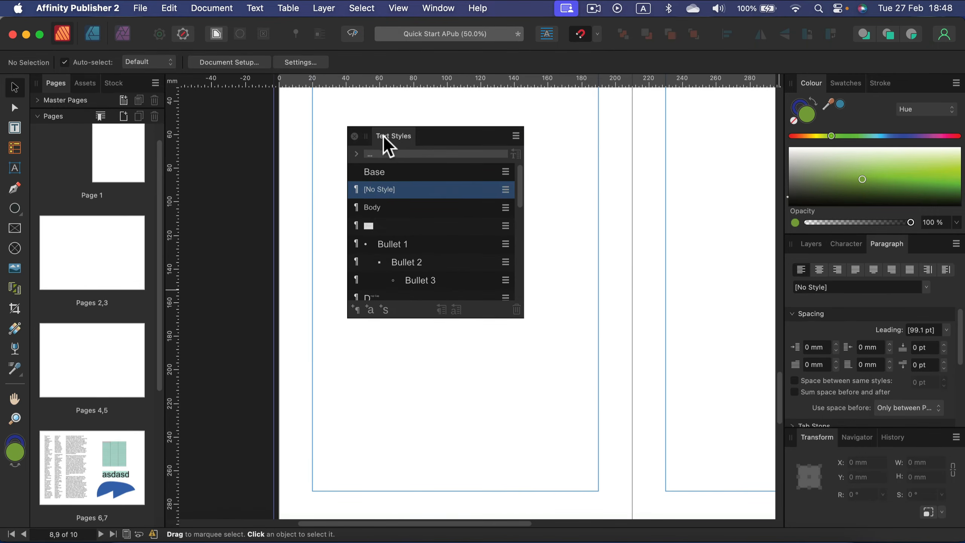
drag(463, 136, 435, 160)
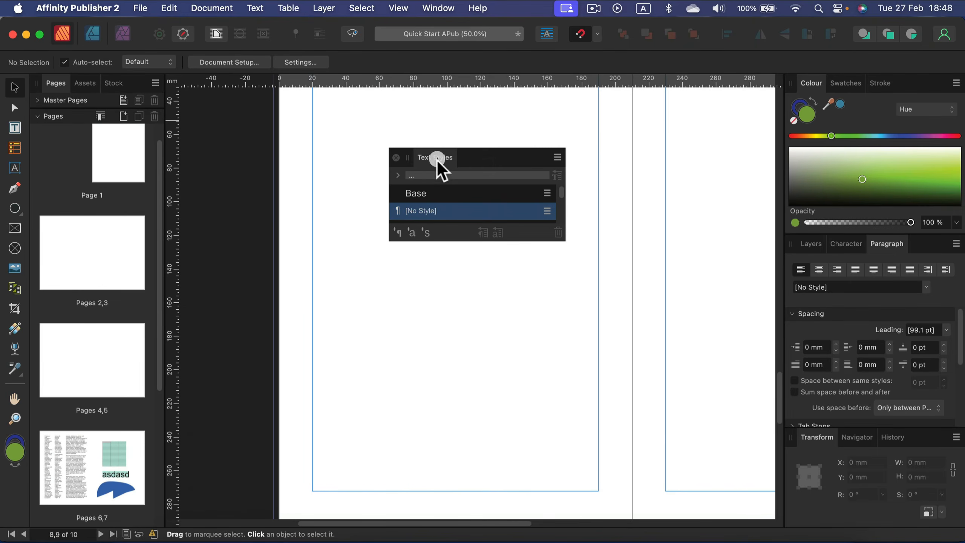
click(395, 157)
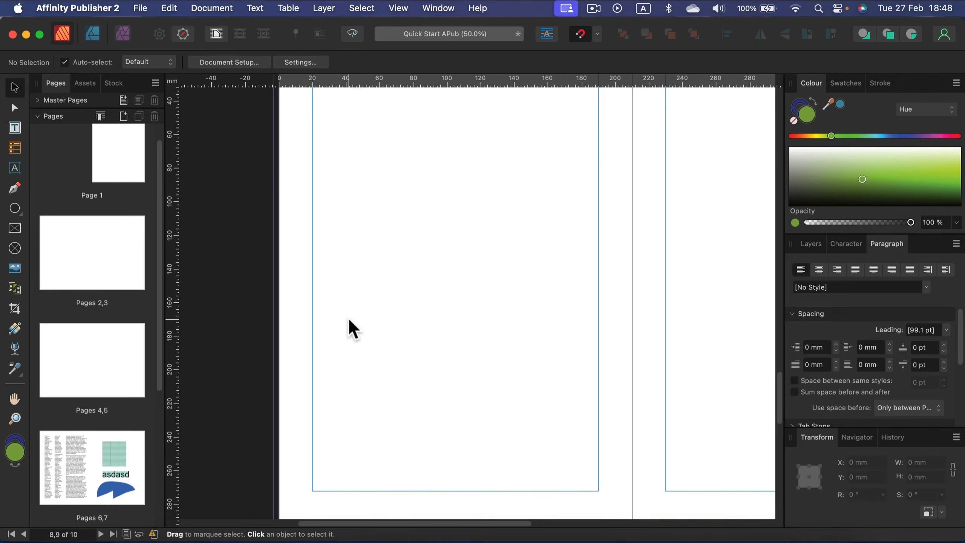
Show the Styles panel, dock it beside Stroke in the colour panel group, and bring the Colour panel back to the front
click(438, 9)
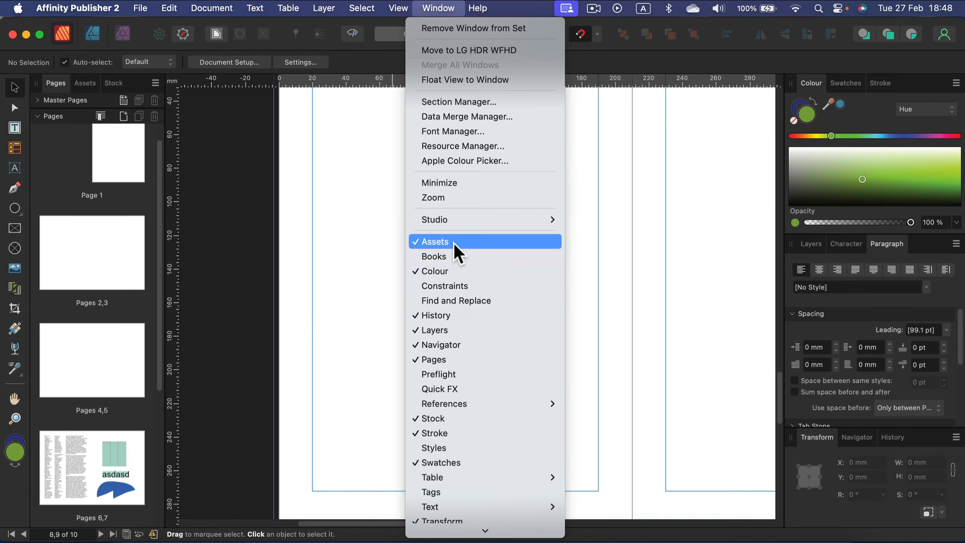
mouse_move(485, 476)
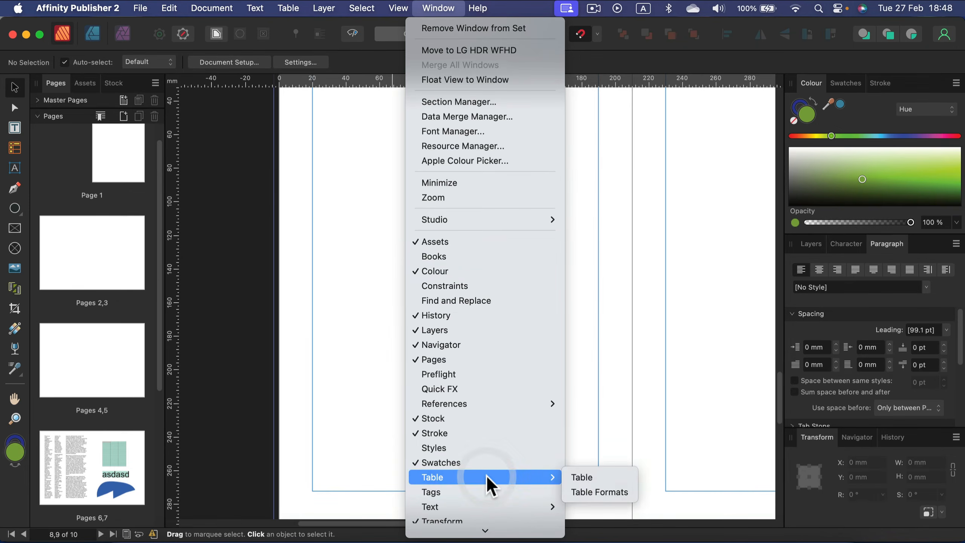
click(448, 448)
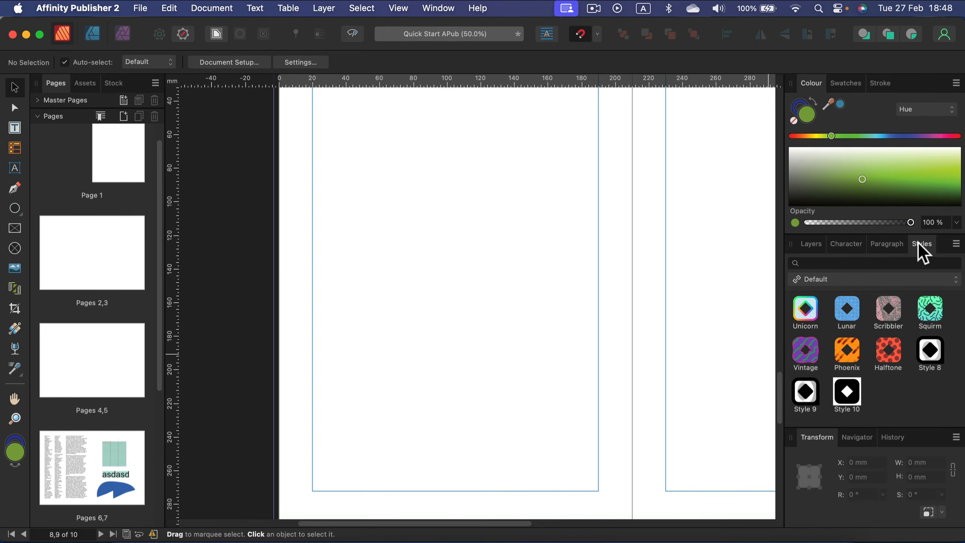
mouse_move(919, 243)
mouse_down()
mouse_move(875, 247)
mouse_move(929, 242)
mouse_up()
drag(927, 152, 938, 83)
click(810, 82)
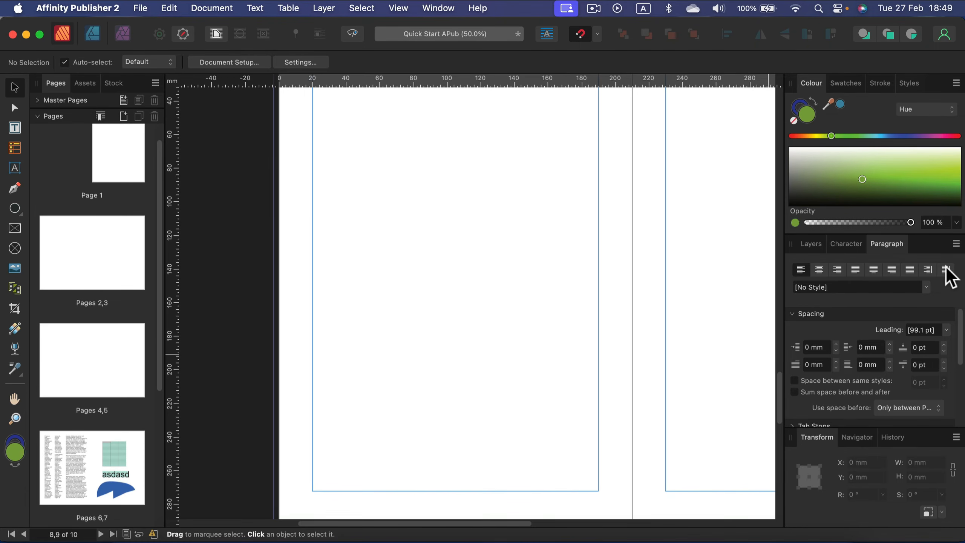
Zoom the spread to 72.3% with the Navigator, and detach and close the Navigator panel
click(858, 437)
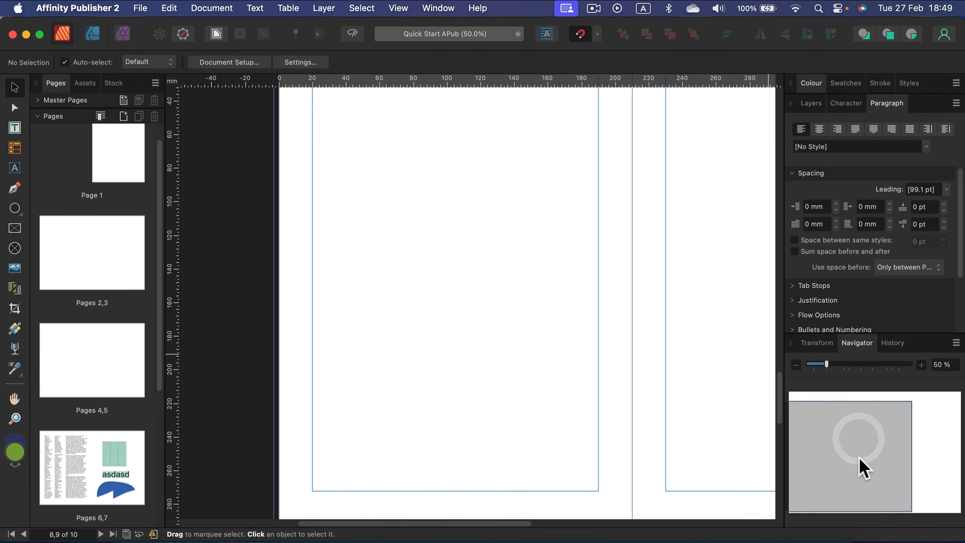
drag(840, 364, 353, 163)
click(324, 168)
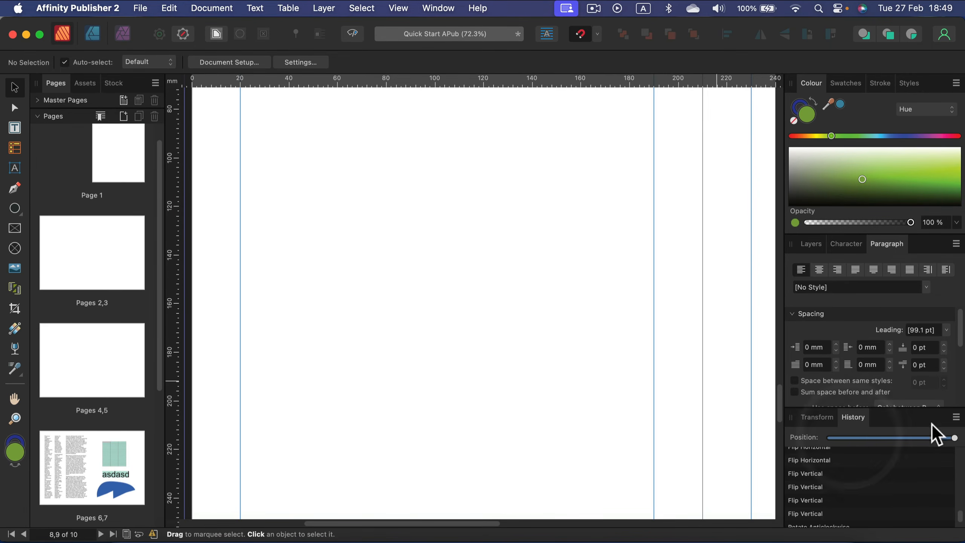
Step back through the document history to restore the deleted circles, and bring the Transform panel back to the front
drag(954, 438, 946, 440)
click(820, 417)
click(653, 214)
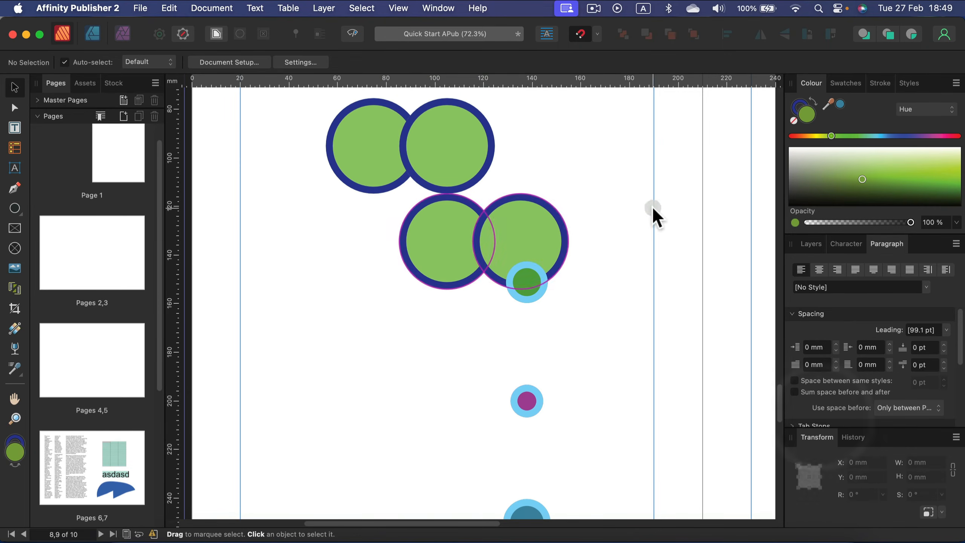
Select both green circle groups together with the small green and purple circles, and delete them
scroll(655, 284, up, 2)
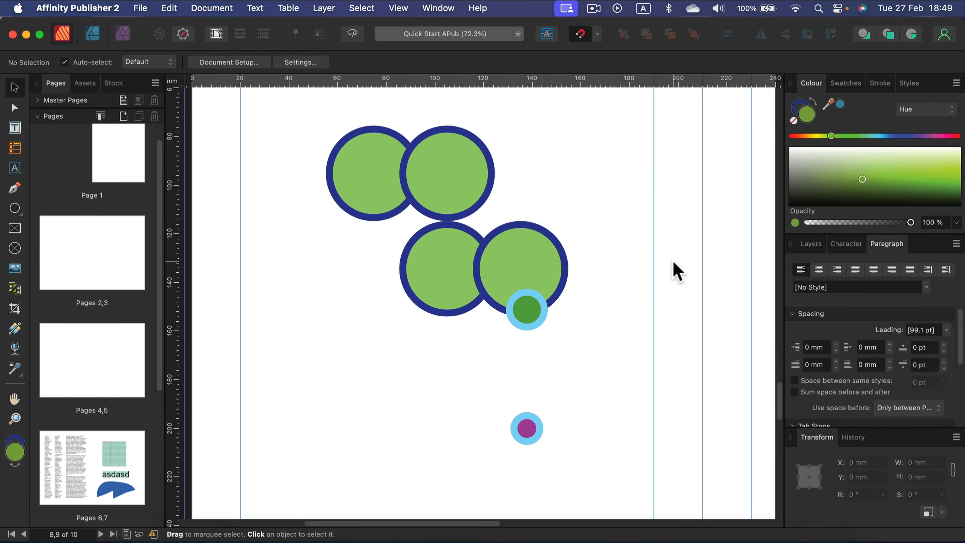
scroll(624, 288, up, 2)
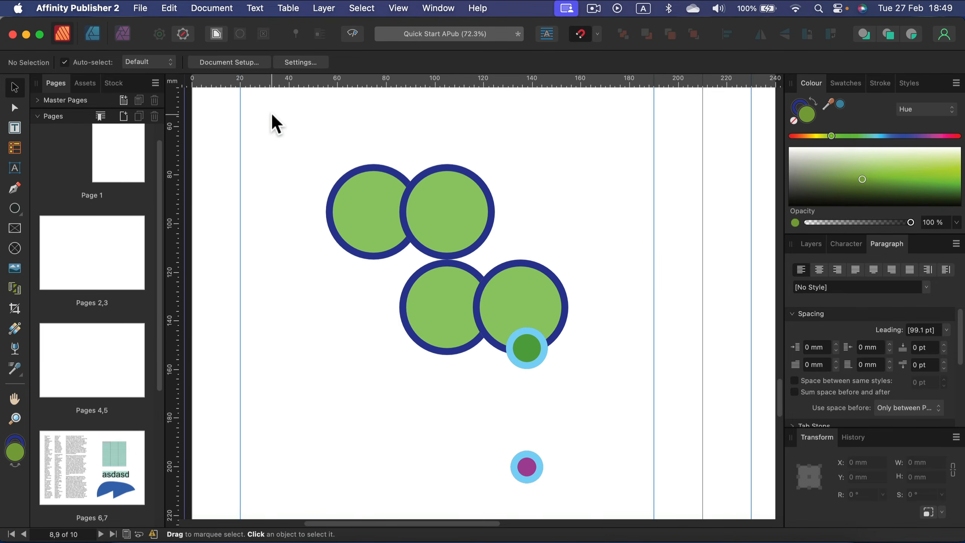
drag(293, 132, 663, 501)
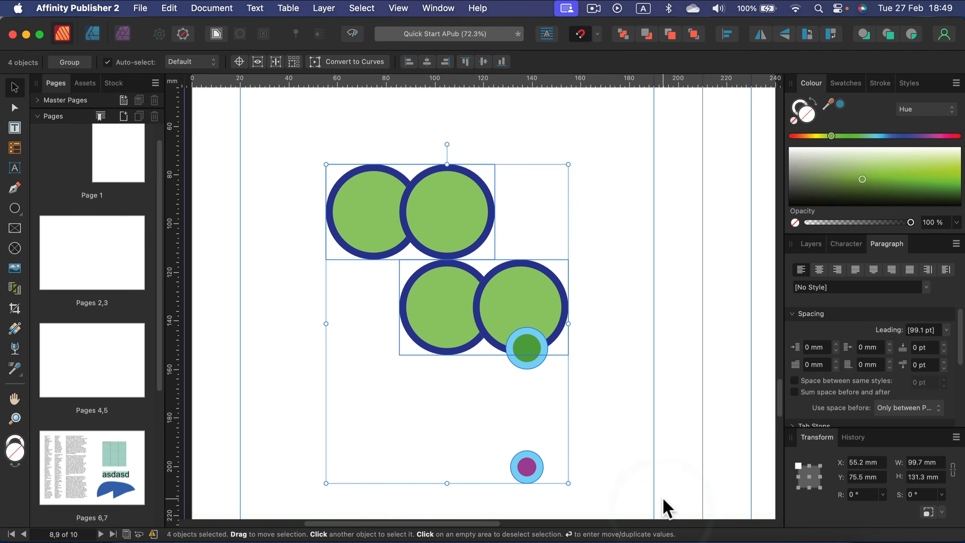
key(BackSpace)
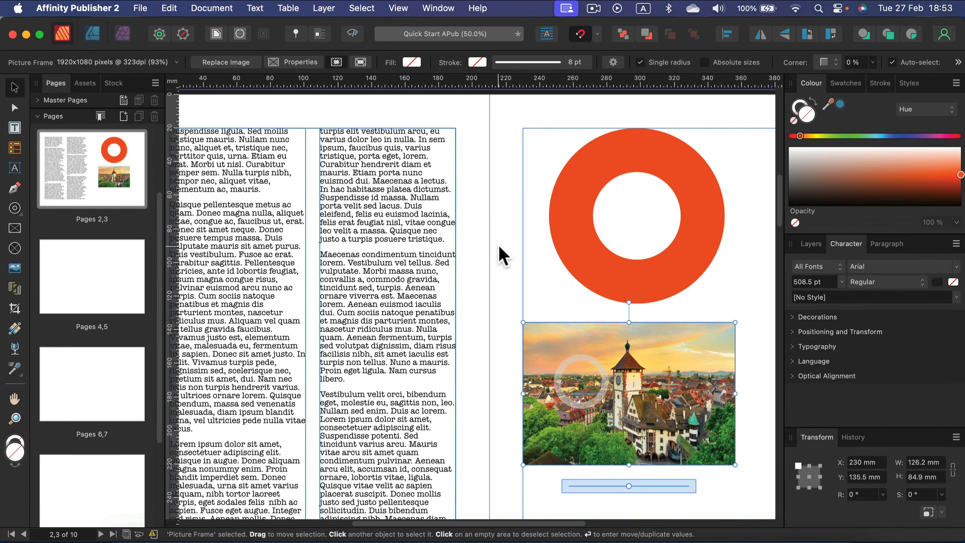
Deselect the picture, and select the two-column text frame, the orange donut and the picture in turn
click(499, 246)
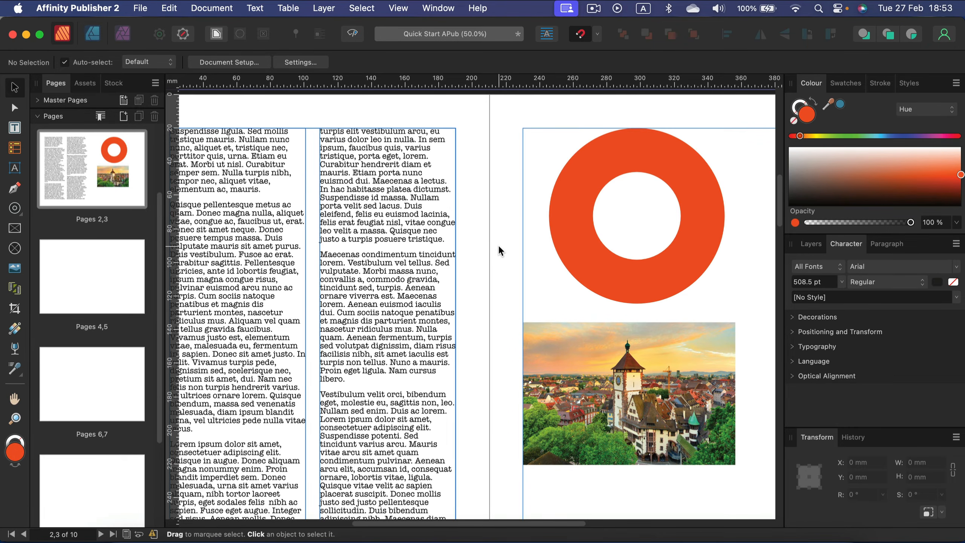
click(358, 160)
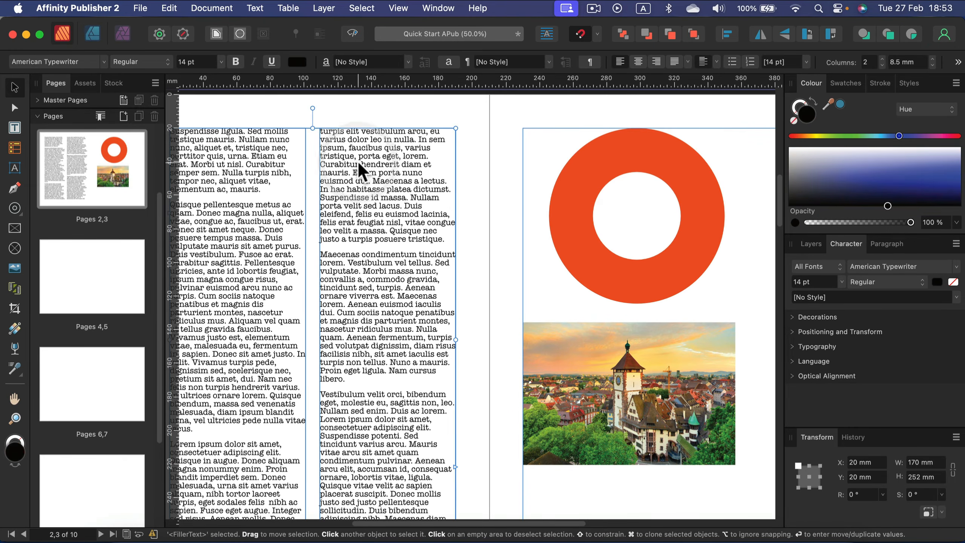
mouse_move(458, 131)
mouse_down()
mouse_move(393, 221)
mouse_move(336, 142)
mouse_move(464, 156)
mouse_move(464, 119)
mouse_move(401, 168)
mouse_move(288, 209)
mouse_move(540, 165)
mouse_move(458, 129)
mouse_up()
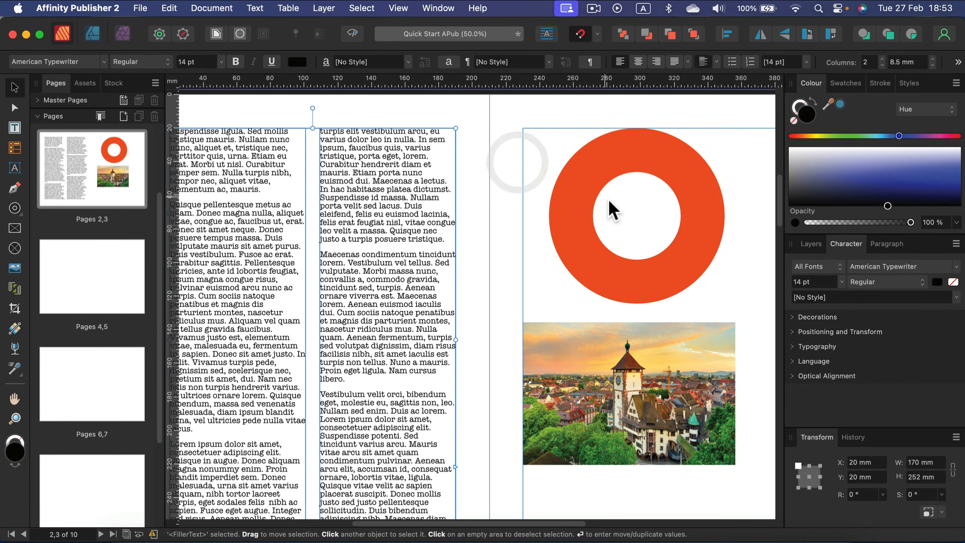
click(574, 205)
click(618, 352)
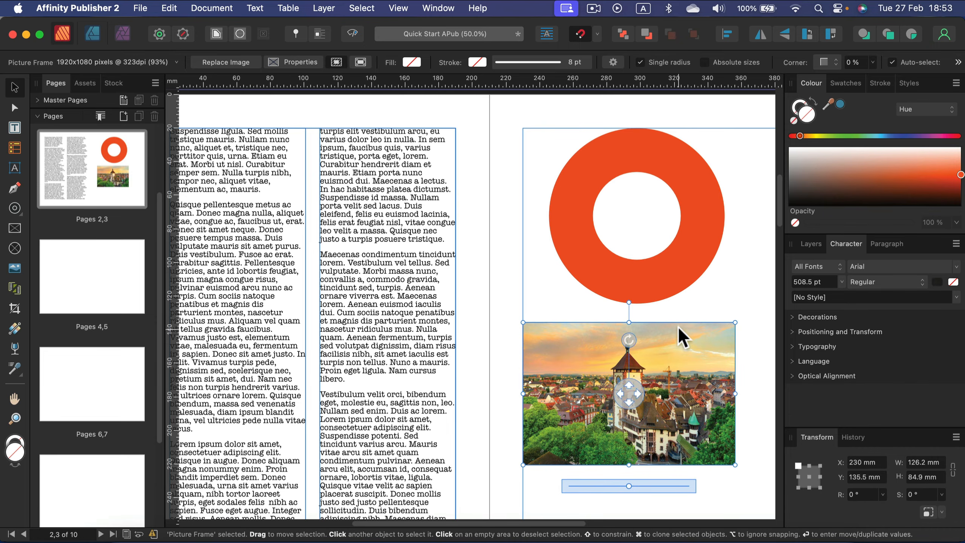
Move the donut over the second text column, and the picture beneath it to about X 103.8 mm, Y 142.6 mm
drag(685, 270, 441, 228)
drag(704, 341, 495, 349)
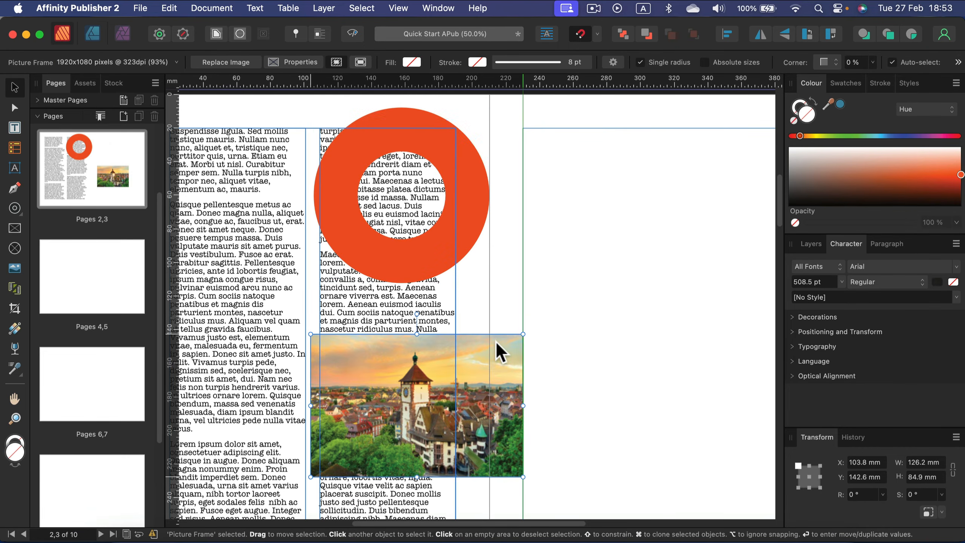
Reorder the layers so that the filler text is on top, followed by the picture frame and the donut
click(817, 244)
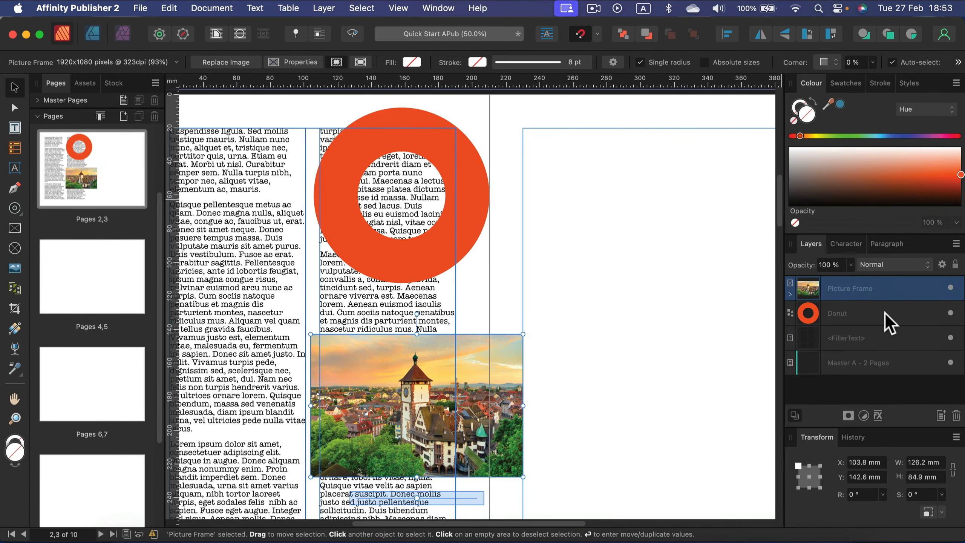
drag(888, 323, 883, 349)
drag(892, 289, 890, 316)
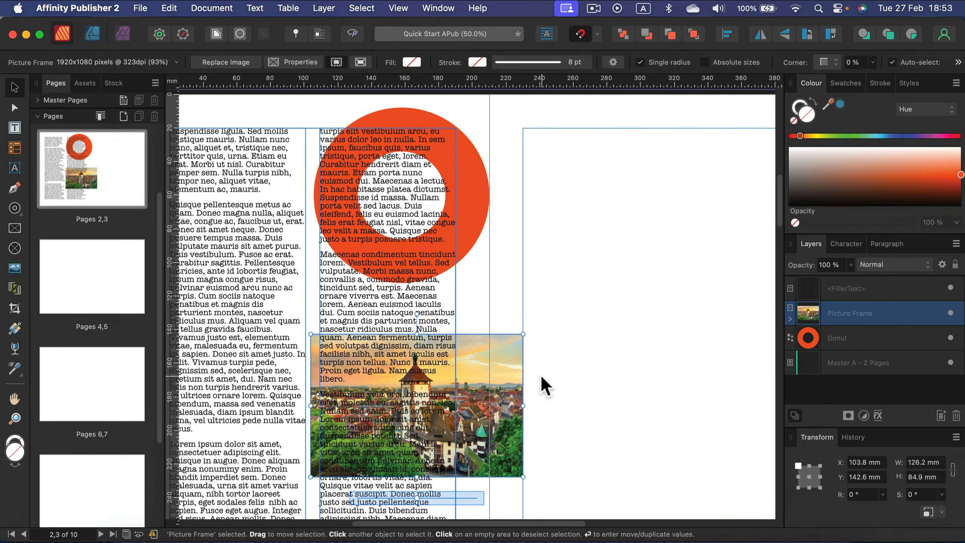
Move the donut to X 230 mm, Y 20 mm and the picture to X 230 mm, about Y 140.4 mm, and select the text frame
drag(515, 380, 741, 386)
drag(482, 228, 689, 252)
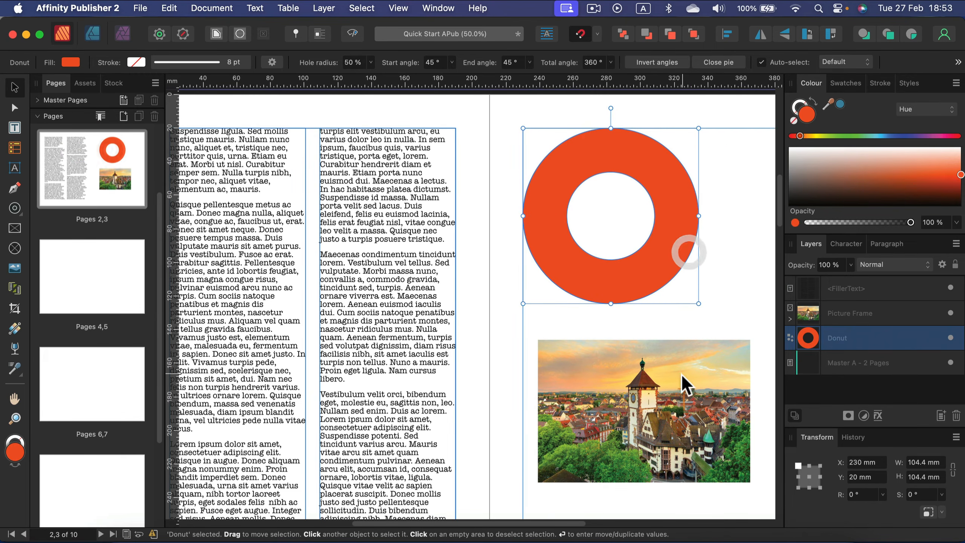
drag(685, 379, 670, 366)
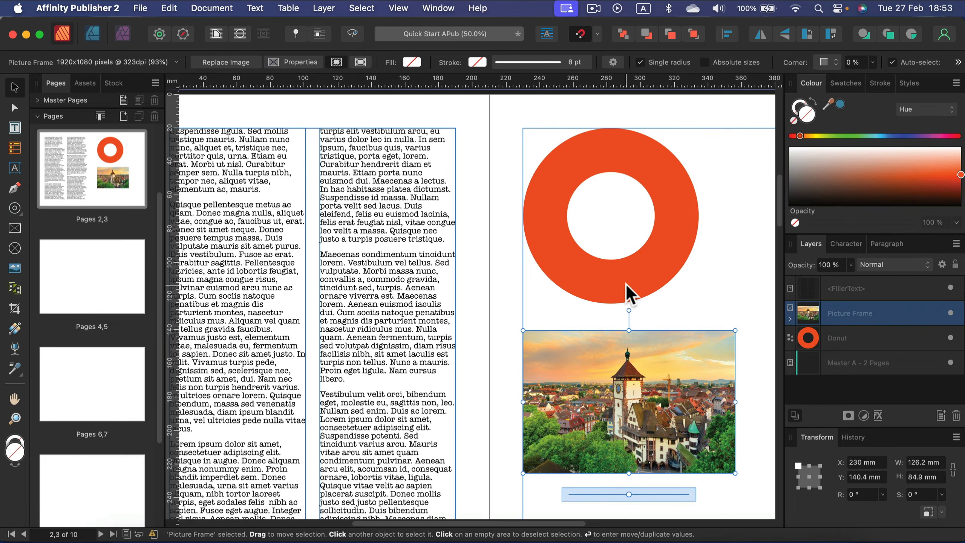
click(380, 223)
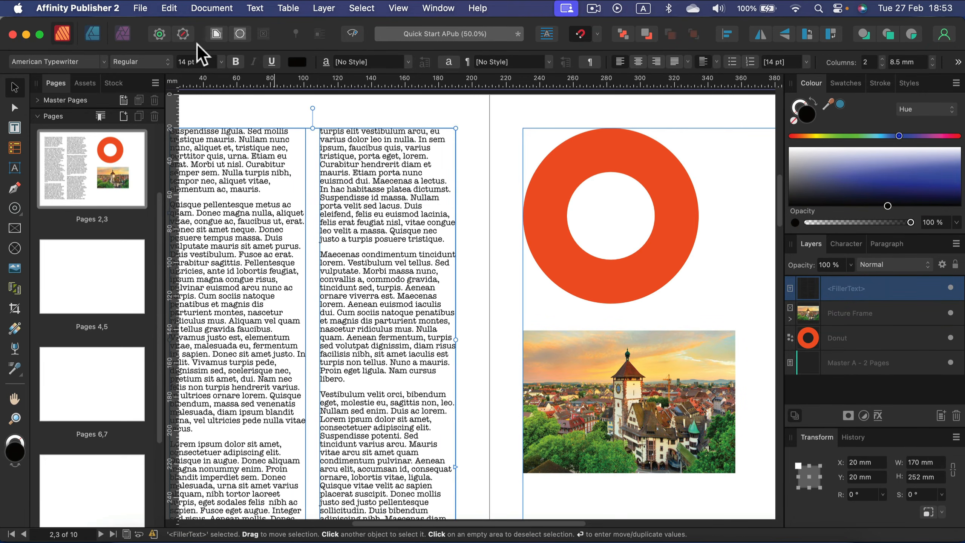
Apply the Tight text wrap style, wrapping to both sides, to the two-column text frame
click(216, 34)
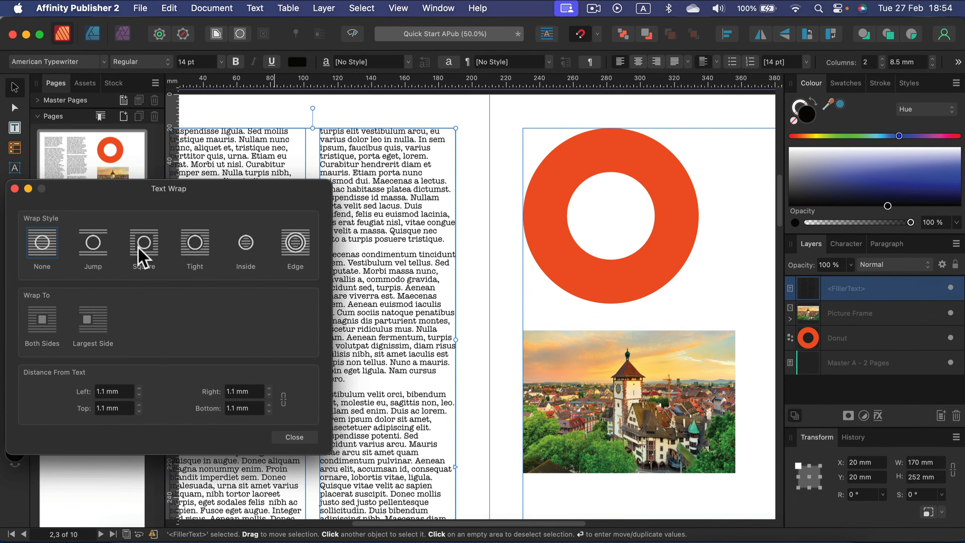
click(190, 249)
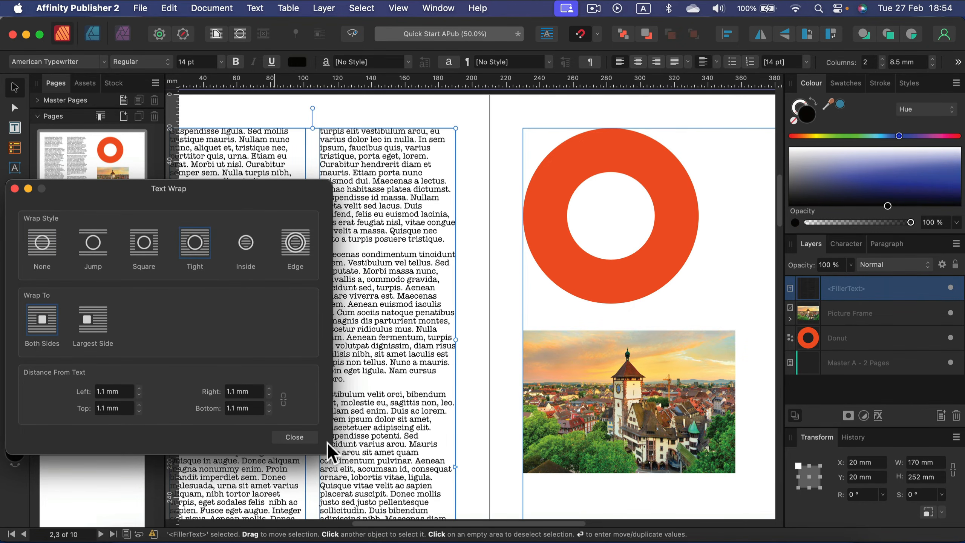
click(306, 438)
Move the orange donut over the second text column, about X 116.4 mm, Y 27.5 mm, and back to X 230 mm, Y 20 mm
click(571, 283)
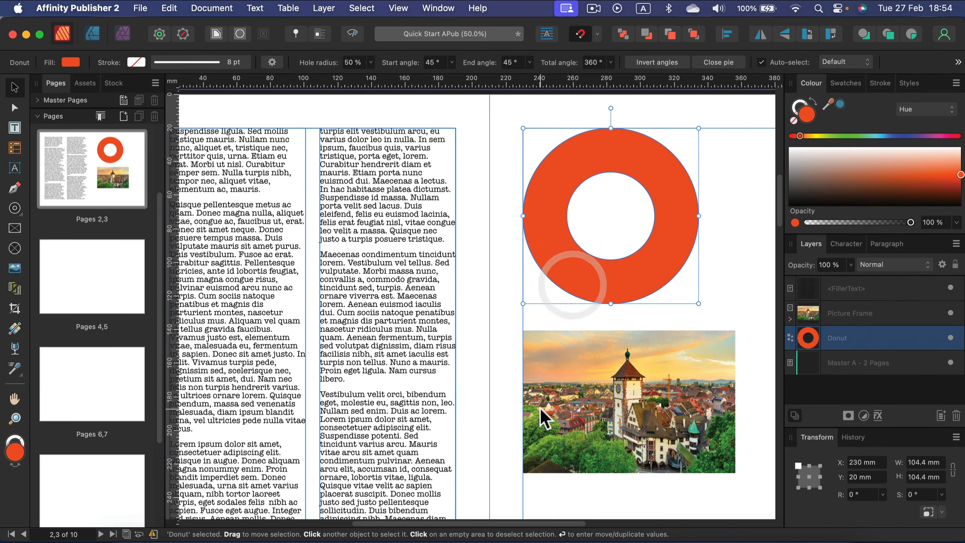
drag(682, 268, 482, 275)
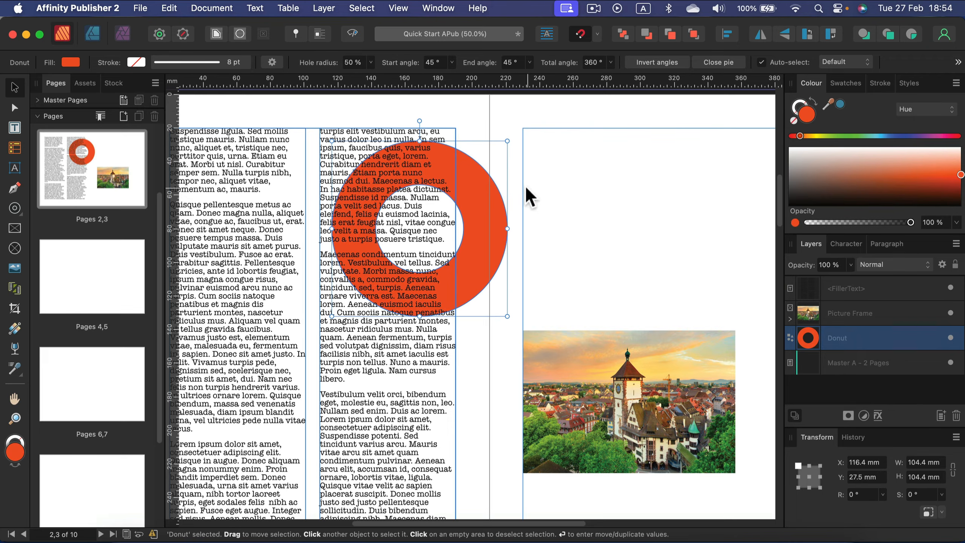
drag(490, 225, 690, 255)
click(381, 181)
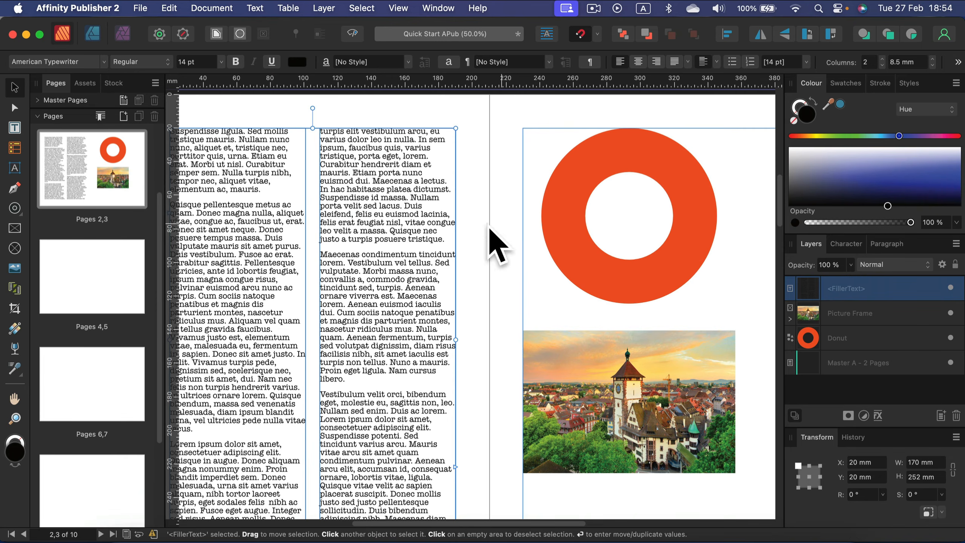
click(661, 149)
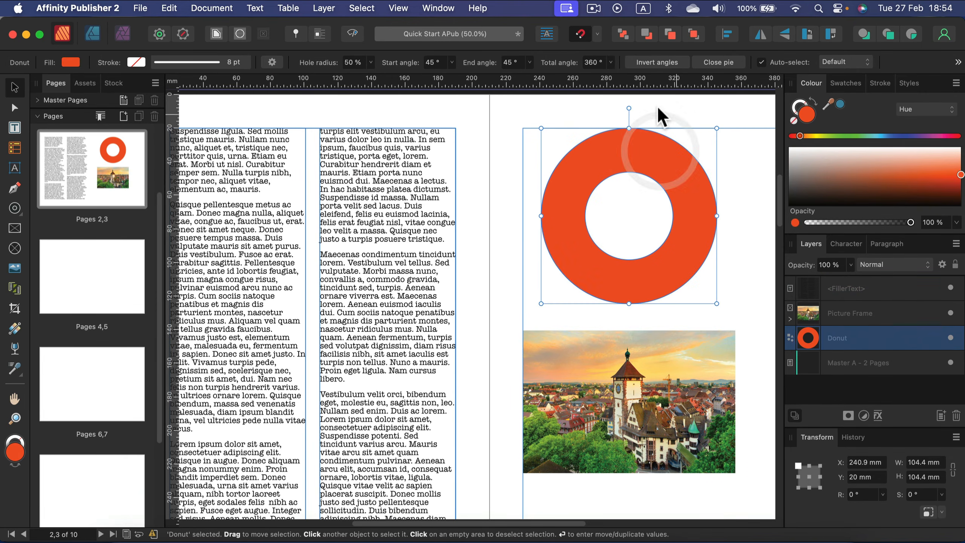
mouse_move(668, 183)
mouse_down()
mouse_move(659, 173)
mouse_move(603, 194)
mouse_move(651, 181)
mouse_up()
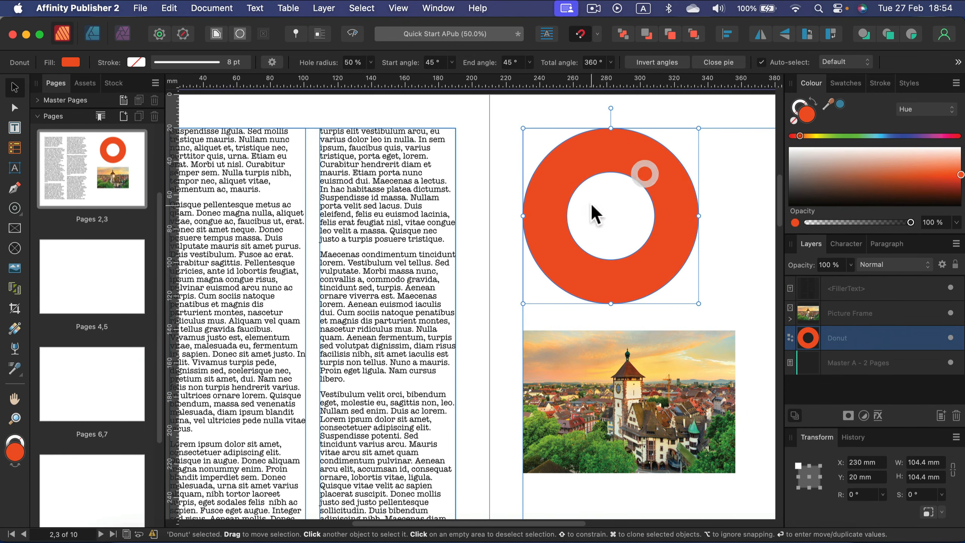
Give the donut a Tight text wrap on both sides and keep it placed at X 230 mm, Y 20 mm
click(218, 35)
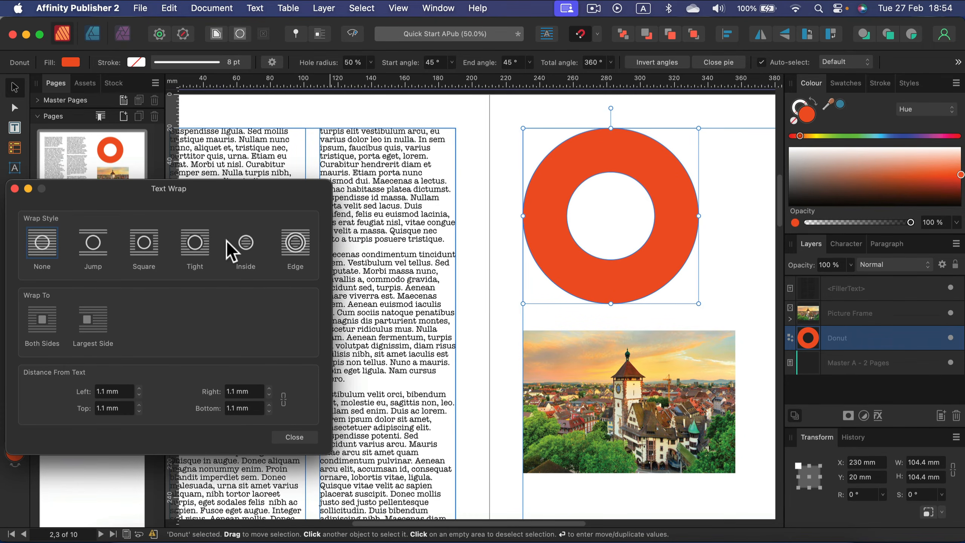
click(196, 245)
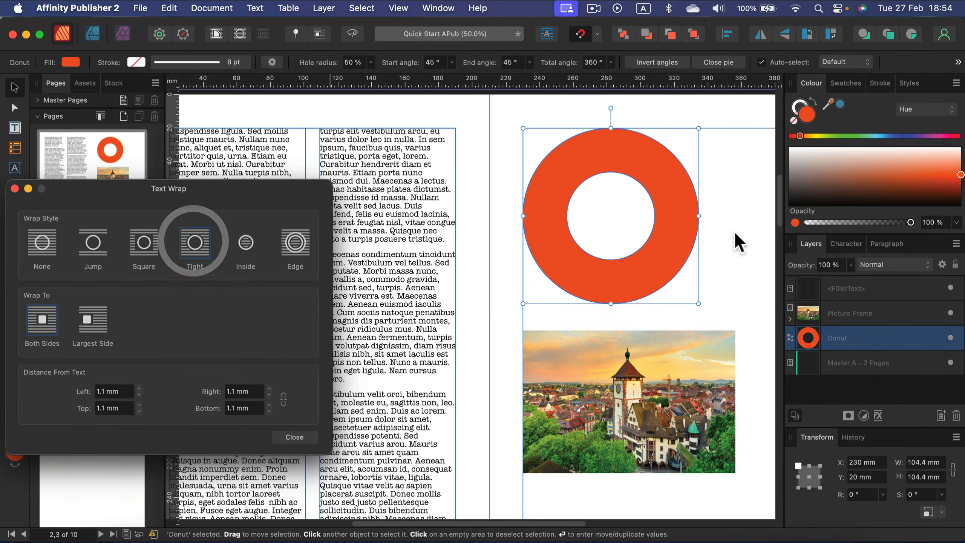
click(294, 437)
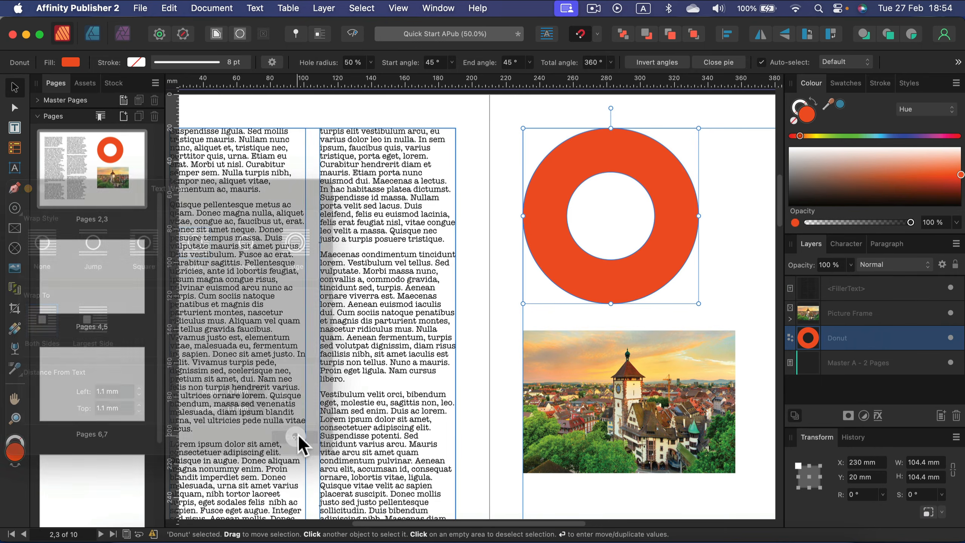
drag(646, 283, 608, 285)
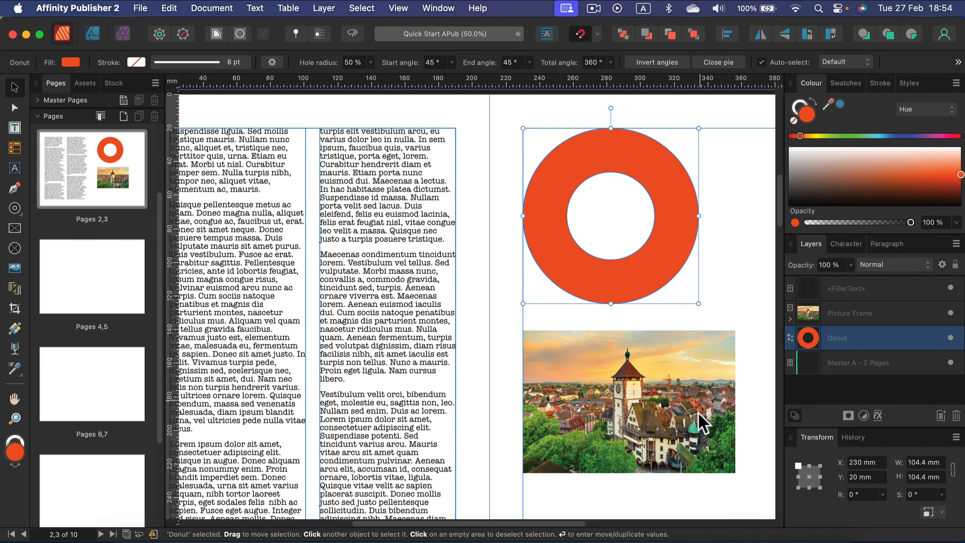
Move the picture frame to about X 238.4 mm, Y 137.6 mm, and set its text wrap style to Jump
click(647, 352)
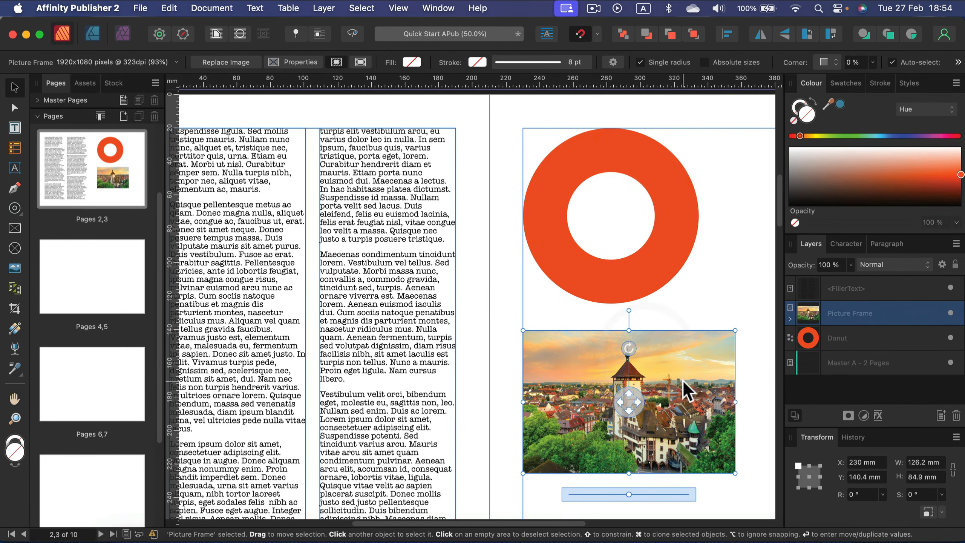
mouse_move(683, 382)
mouse_down()
mouse_move(454, 339)
mouse_move(718, 372)
mouse_move(698, 380)
mouse_up()
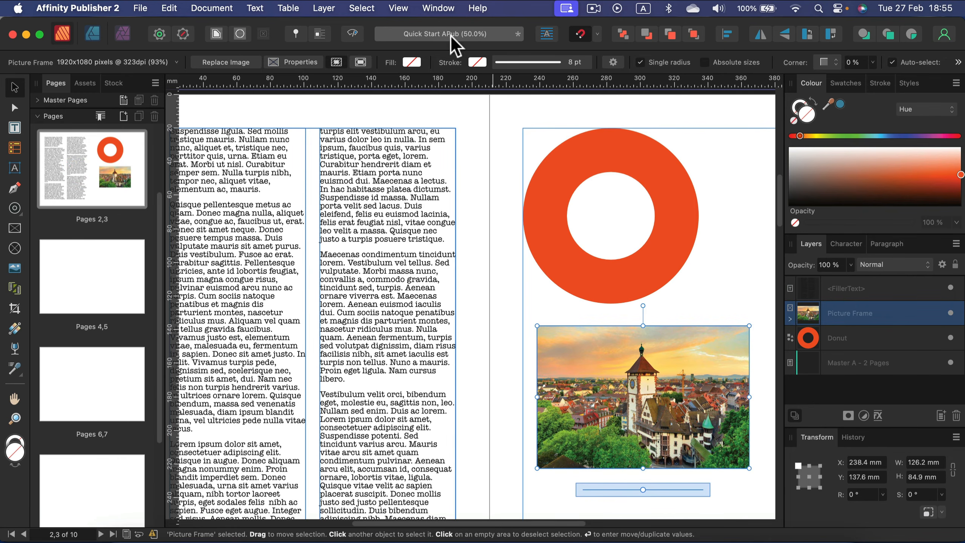
click(218, 33)
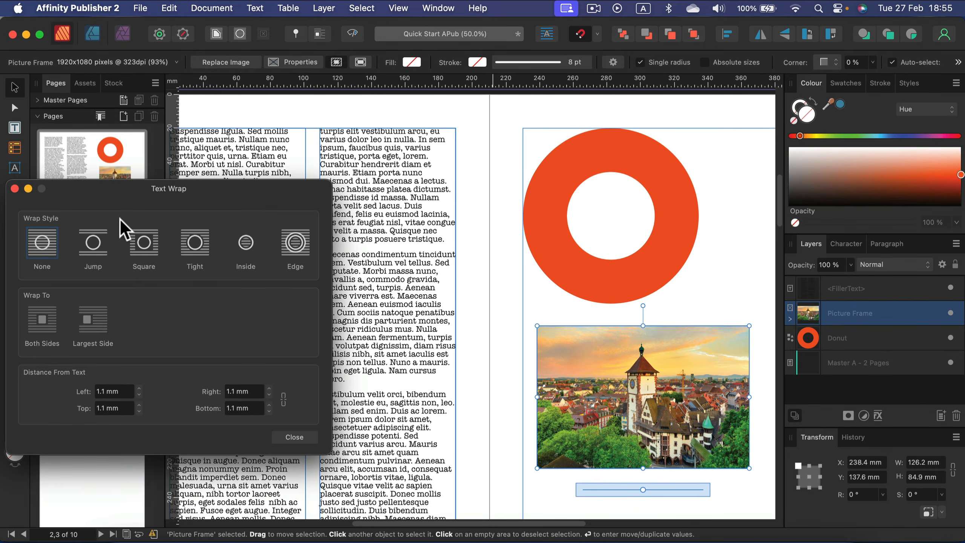
click(93, 256)
Place the picture over the second text column, move it up between the paragraphs and shrink it to the column's width
drag(651, 323, 485, 312)
click(15, 188)
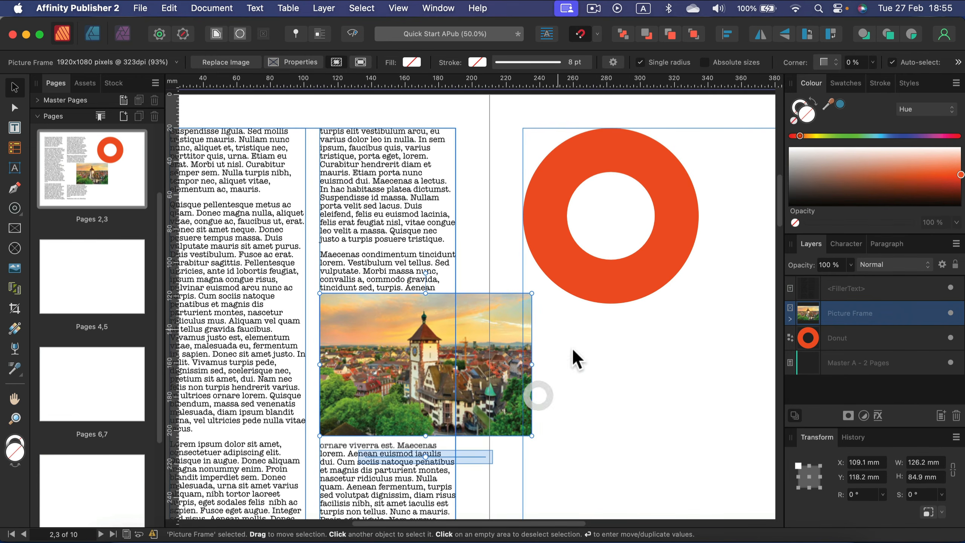
drag(513, 422, 429, 251)
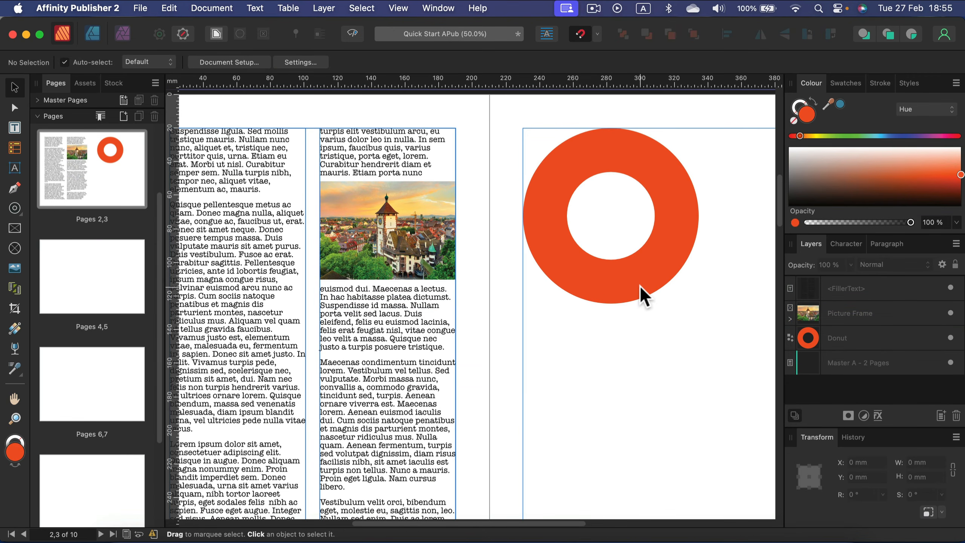
scroll(444, 186, down, 5)
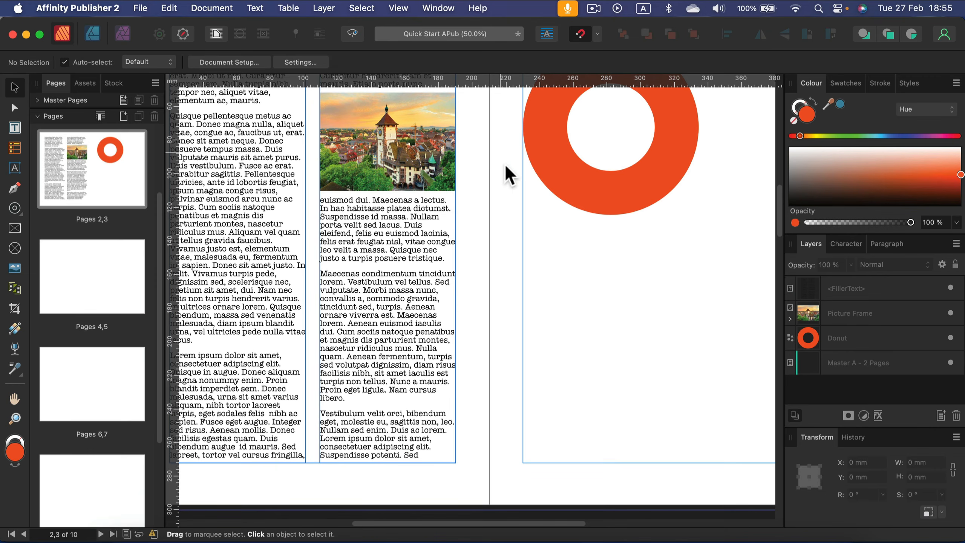
Move the picture off the text to about X 220.2 mm, Y 146 mm, sized about 102.5 × 71.9 mm, and set its text wrap to None
key(super+z)
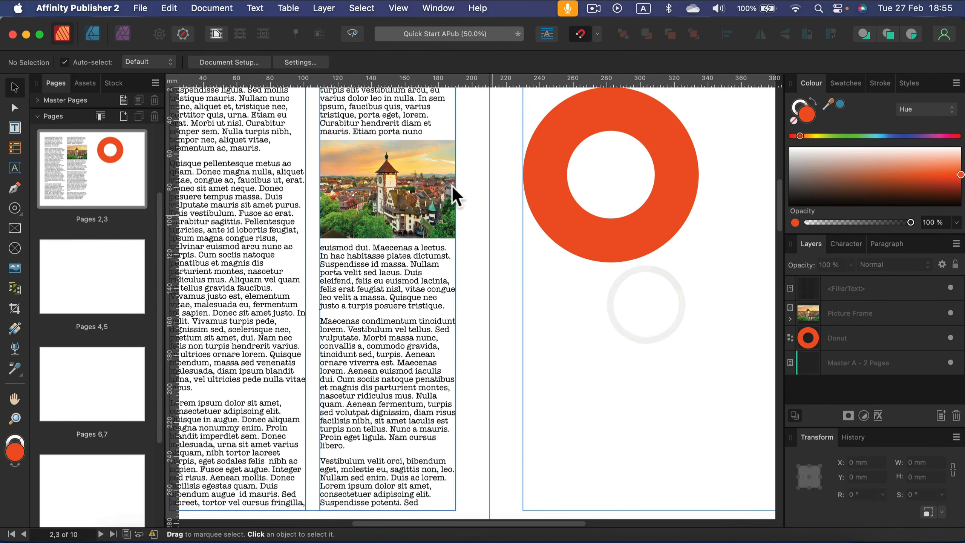
click(893, 313)
drag(437, 147, 660, 328)
drag(543, 323, 507, 299)
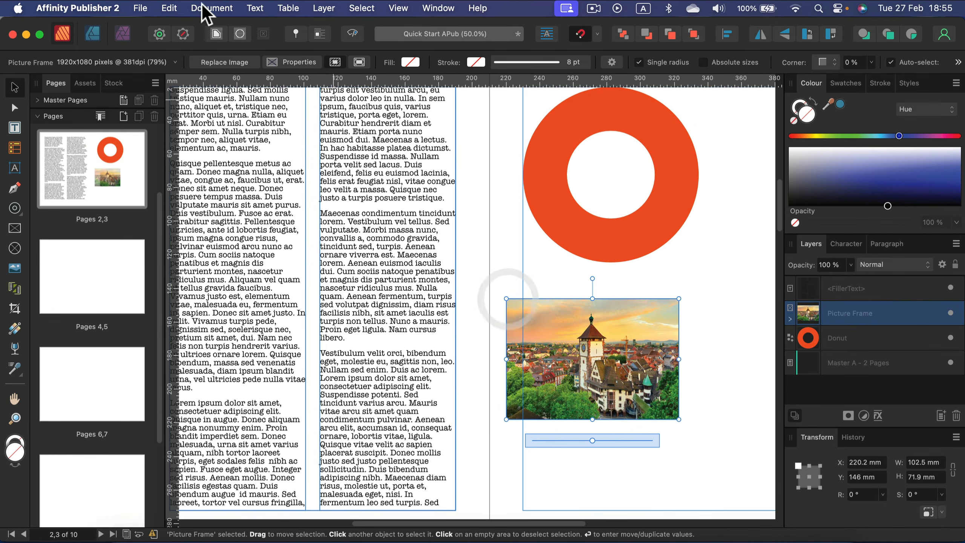
click(216, 34)
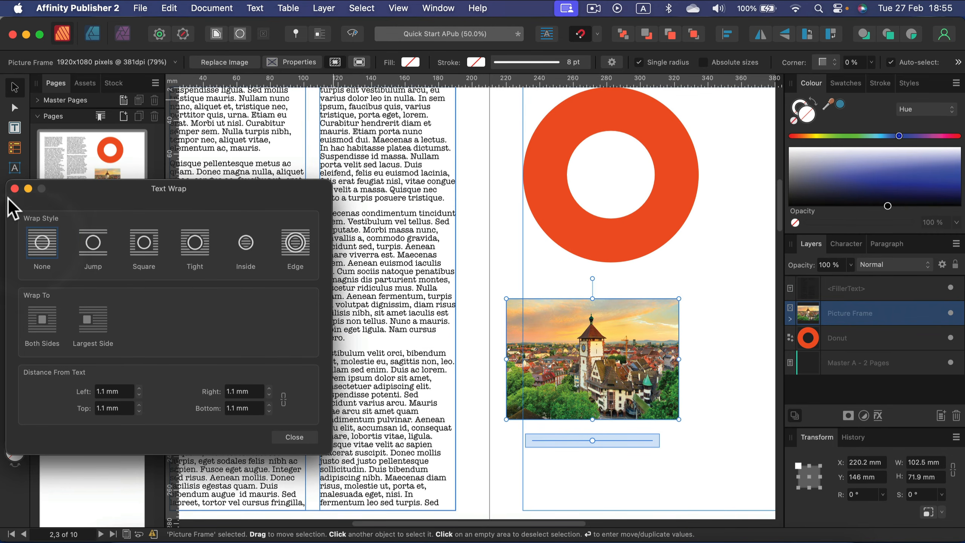
drag(11, 205, 11, 205)
click(15, 188)
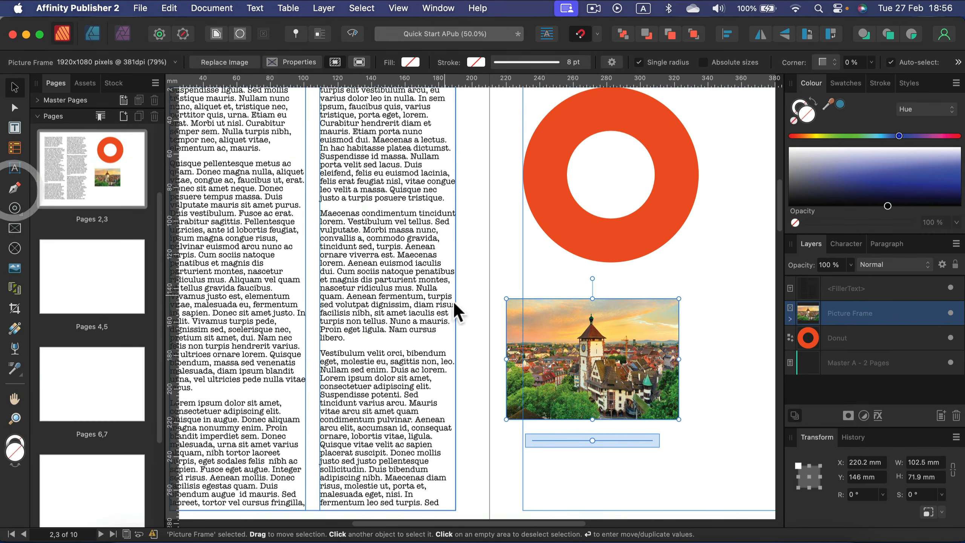
Enlarge the picture to 210 × 124.1 mm and fit it across the foot of the text page at X 0 mm, Y 172.9 mm
drag(506, 299, 285, 161)
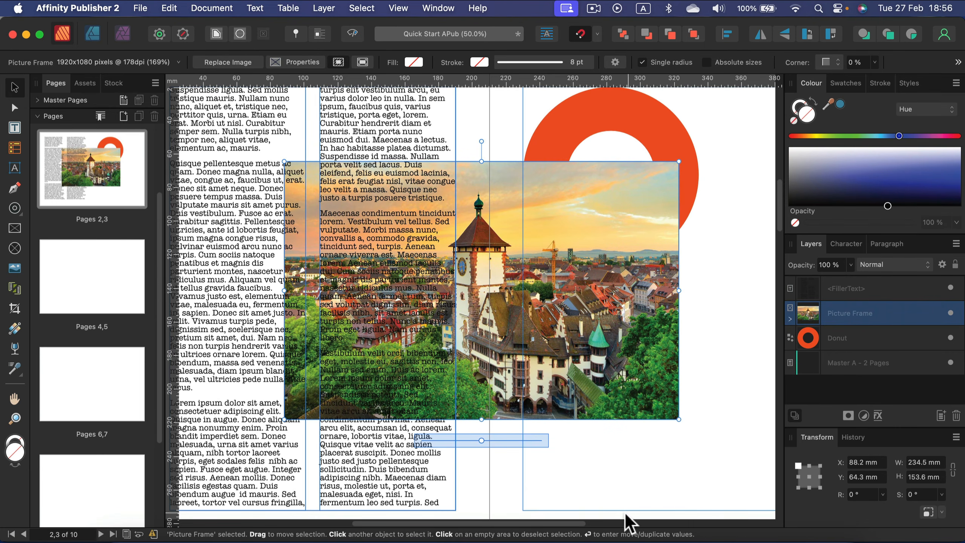
drag(563, 522, 532, 516)
drag(663, 306, 534, 404)
scroll(594, 379, down, 3)
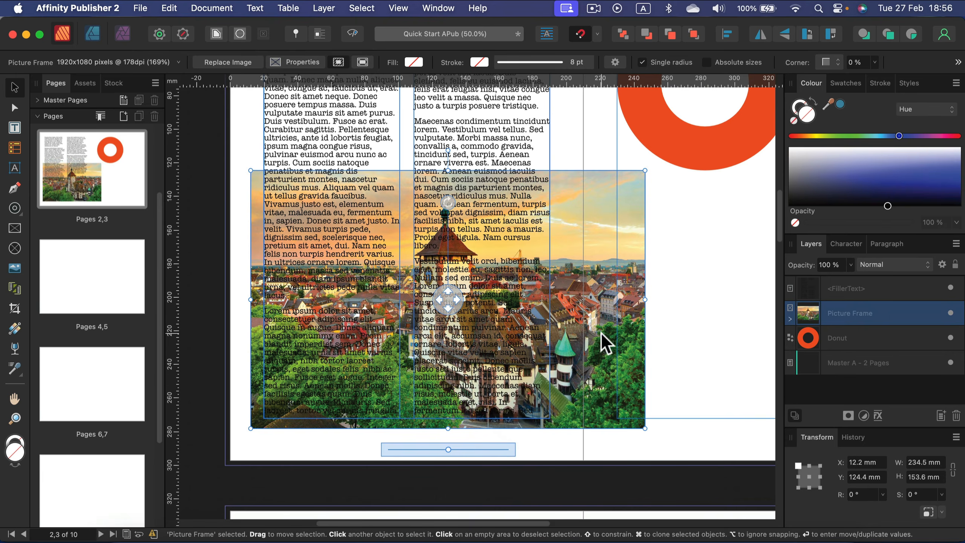
drag(600, 330, 582, 362)
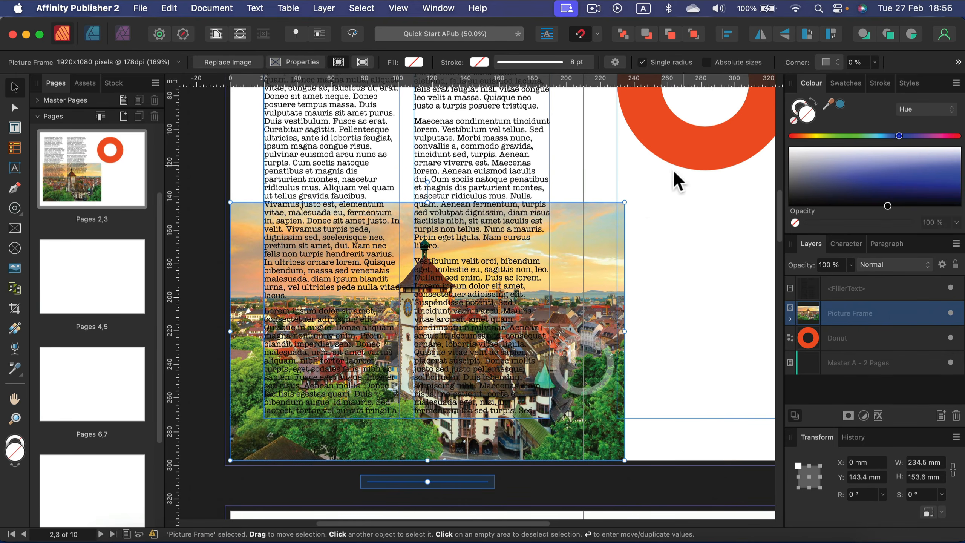
drag(624, 203, 583, 252)
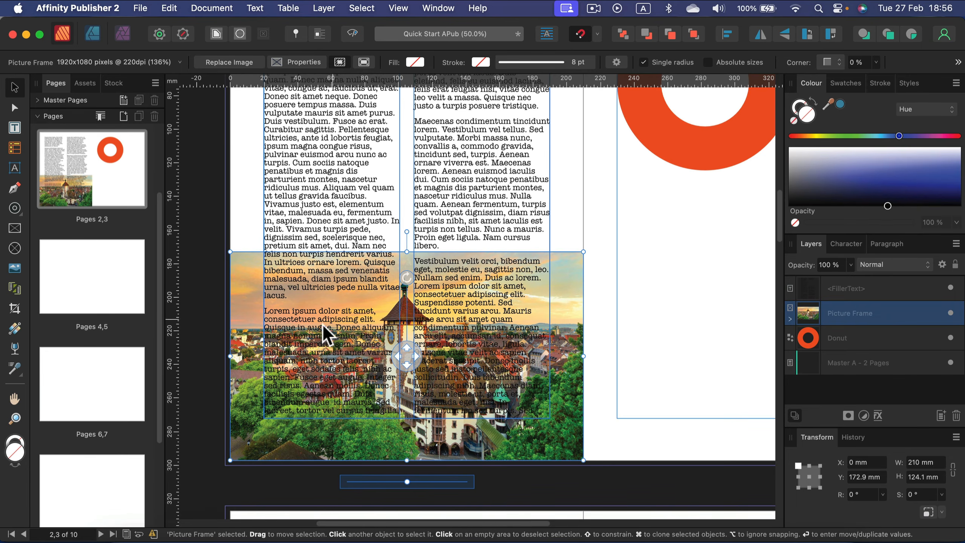
Try a vertical linear transparency gradient on the upper part of the picture, undo it and return to the Move tool
click(14, 348)
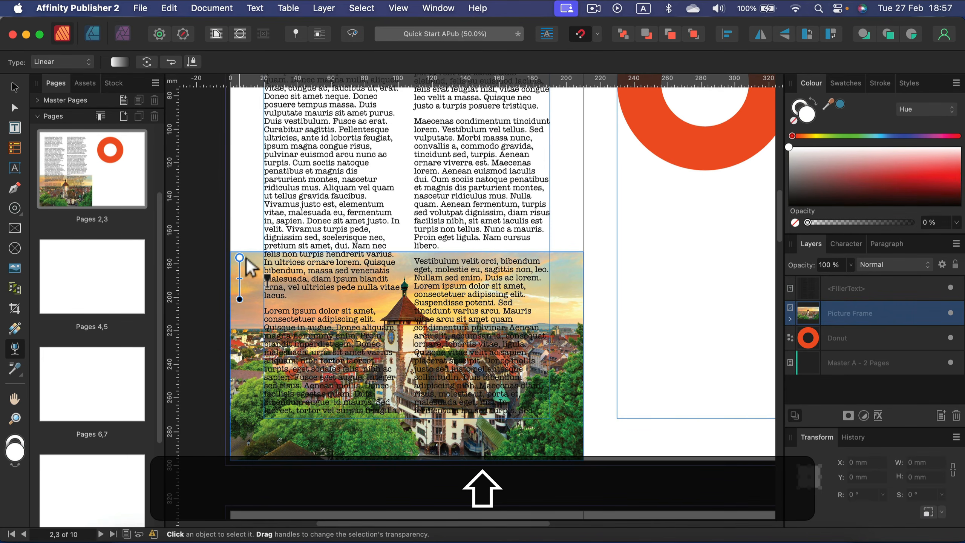
drag(248, 258, 248, 285)
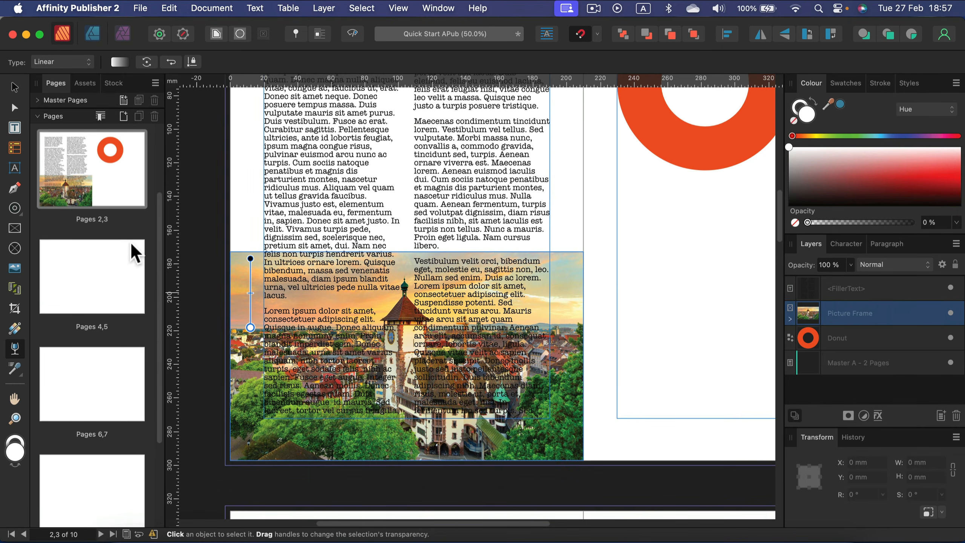
key(super+z)
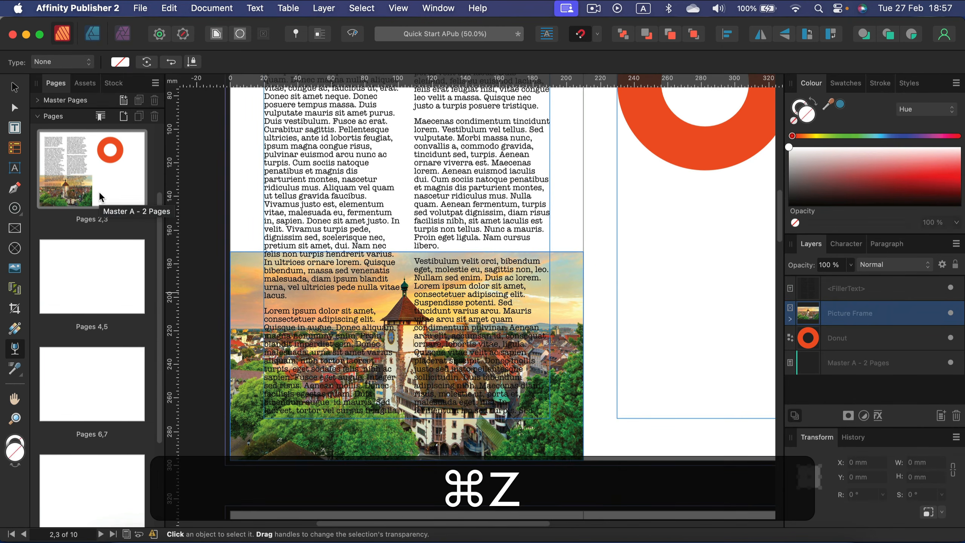
click(15, 88)
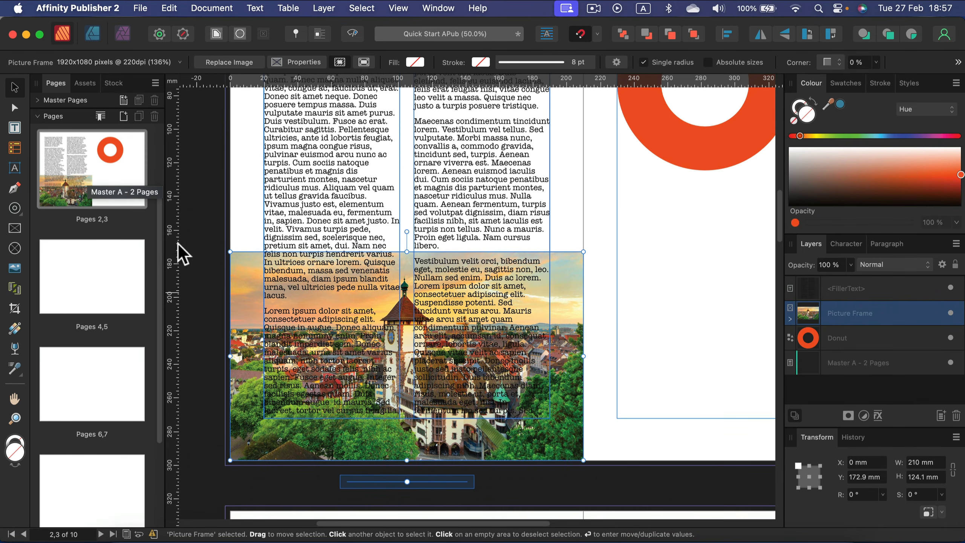
Add a mask layer to the picture frame across the foot of the text page
click(261, 208)
click(261, 275)
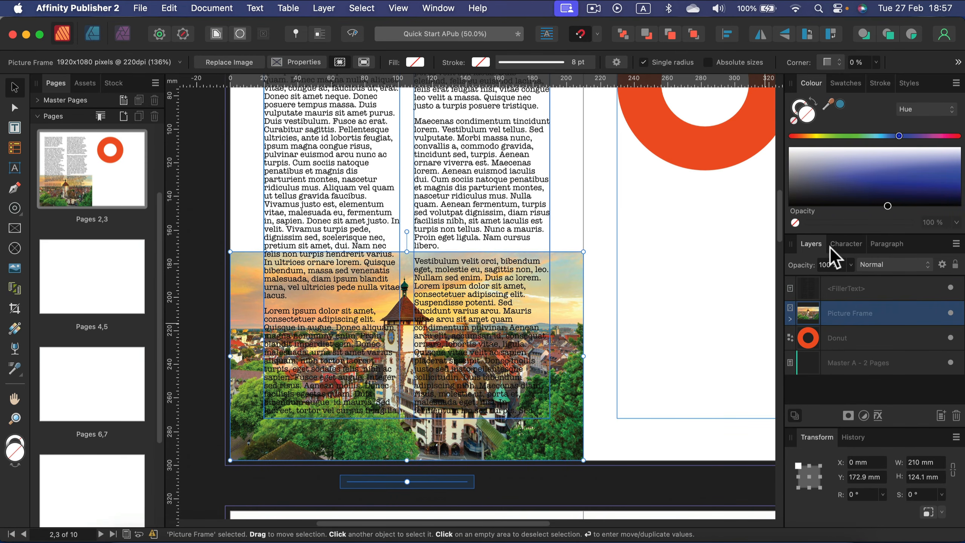
click(849, 417)
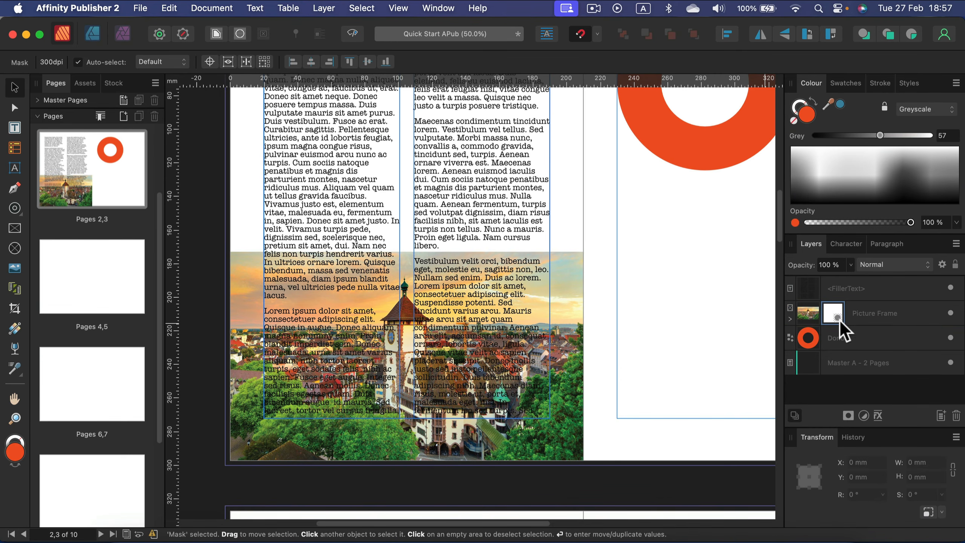
Draw a vertical linear gradient on the picture's mask layer, from about the horizon up to the picture's upper edge
click(809, 314)
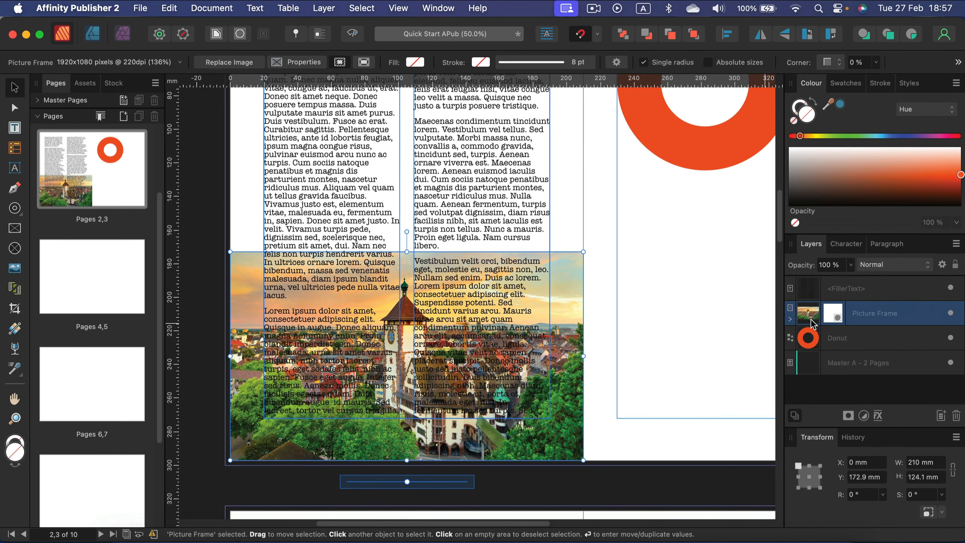
click(827, 318)
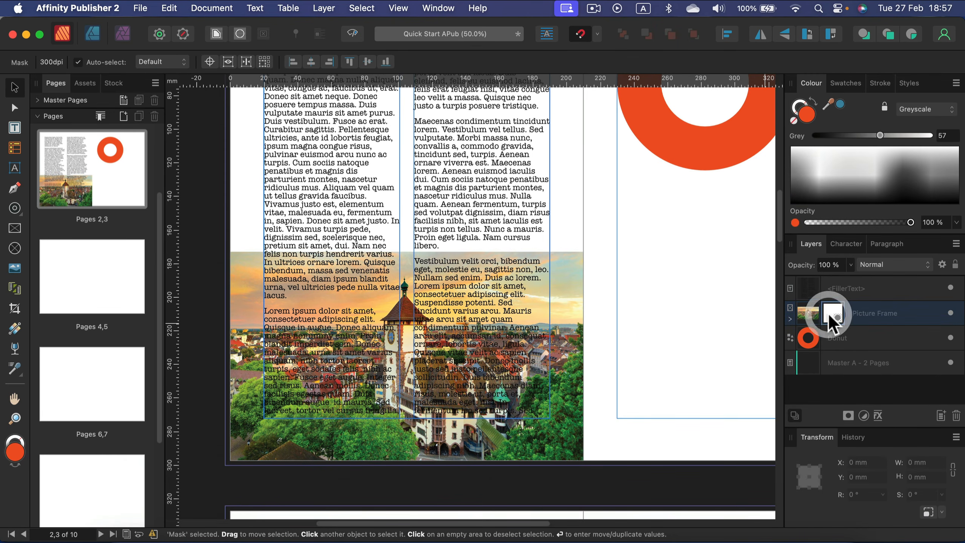
click(814, 313)
click(833, 313)
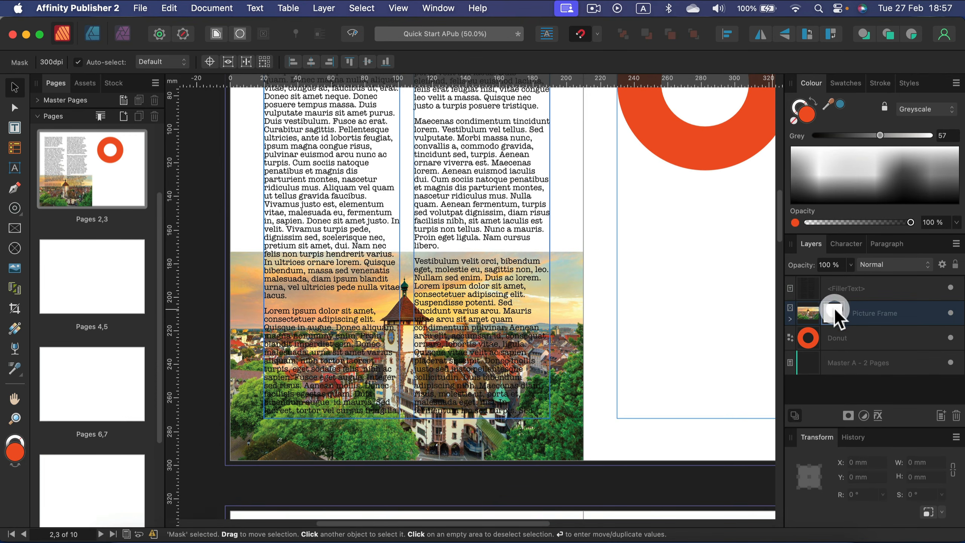
click(14, 329)
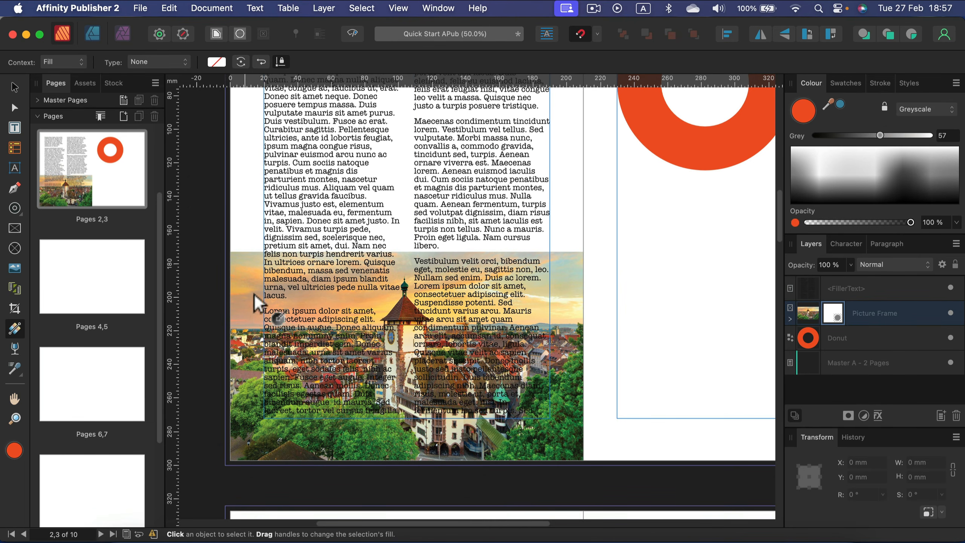
drag(252, 319, 252, 256)
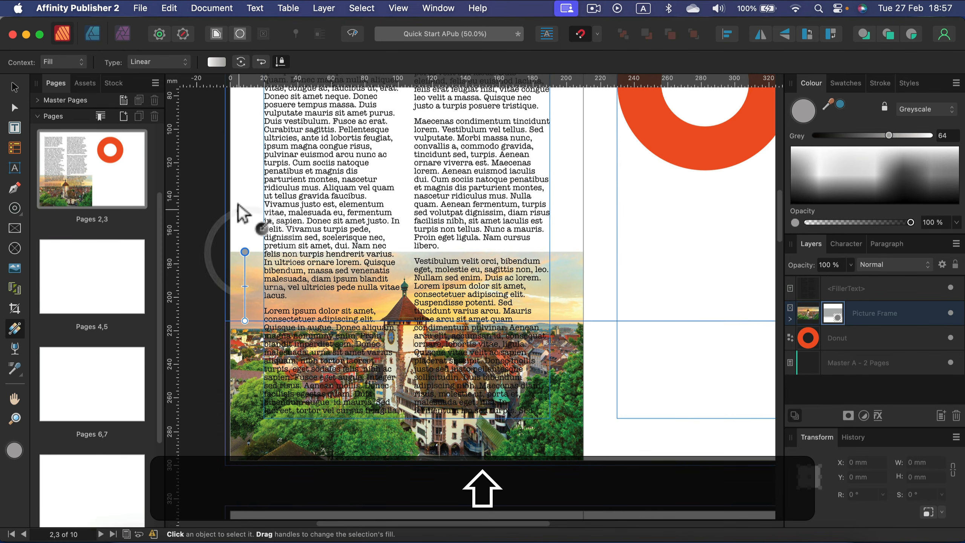
Set the mask gradient's end stop to black with lightness 0, return to the Move tool and deselect
click(217, 62)
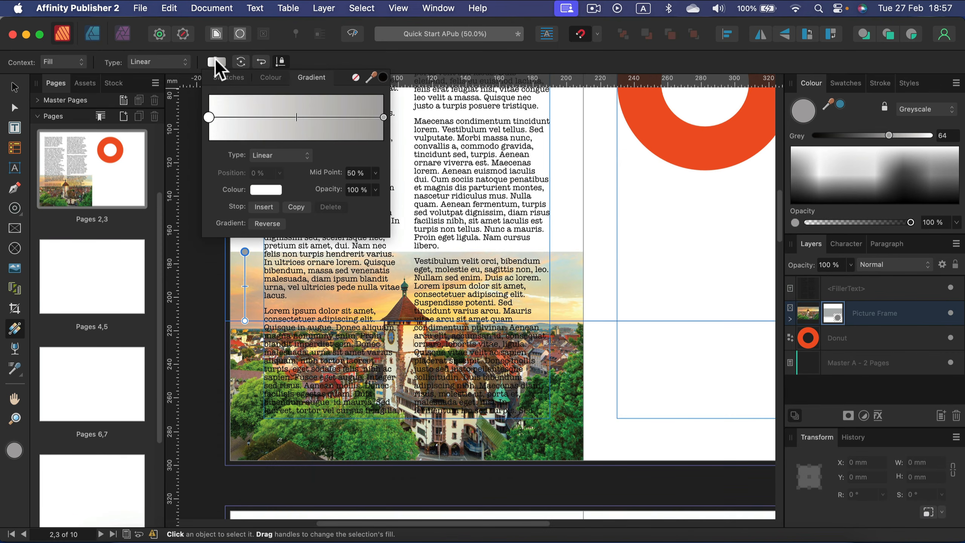
click(384, 117)
click(270, 189)
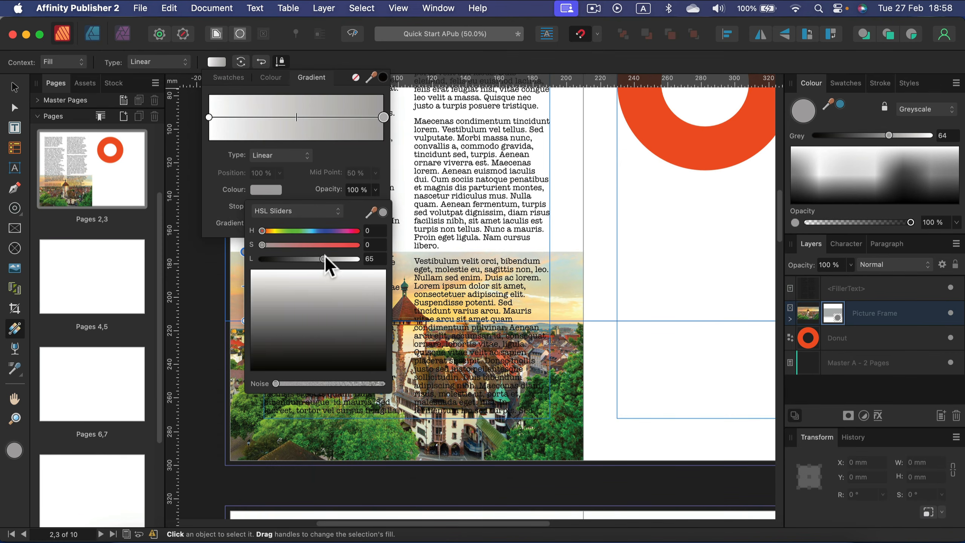
drag(326, 257, 234, 259)
click(13, 89)
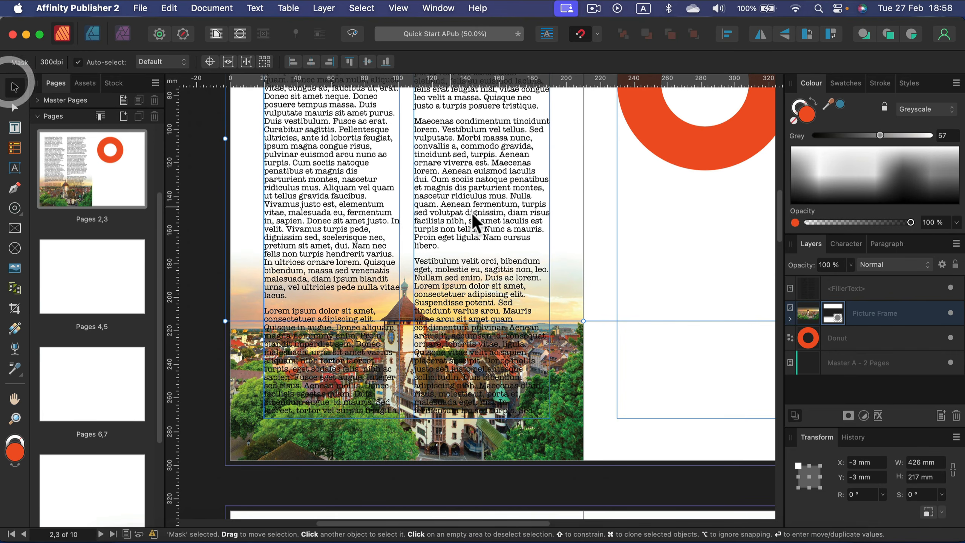
click(594, 230)
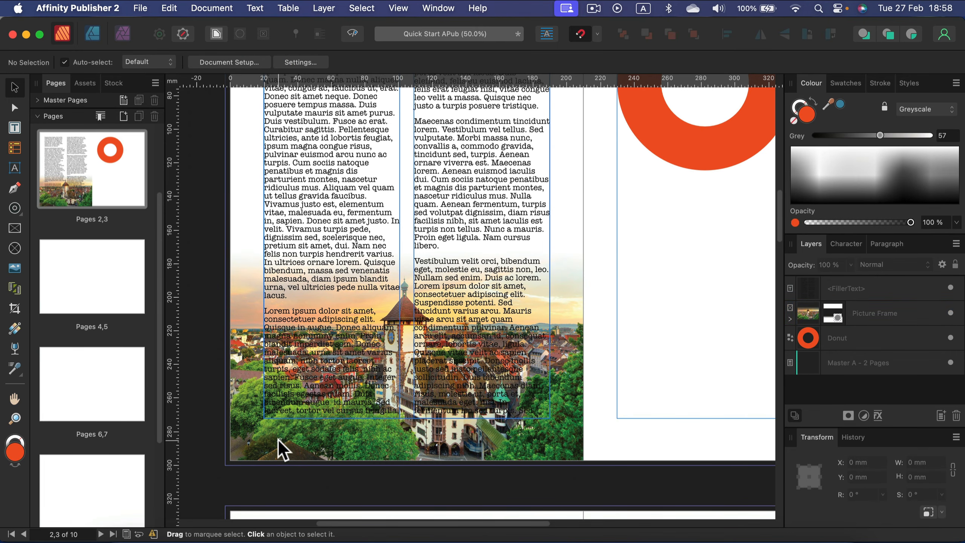
Shorten the two-column text frame from its lower edge to a height of about 238.5 mm and deselect it
scroll(309, 353, up, 2)
scroll(244, 308, down, 2)
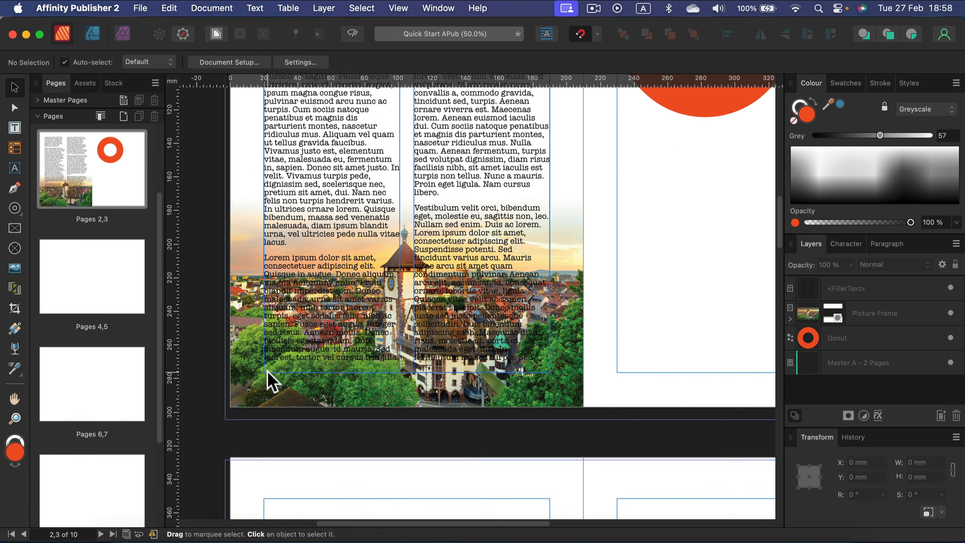
scroll(269, 380, up, 2)
scroll(280, 358, up, 2)
scroll(281, 359, down, 4)
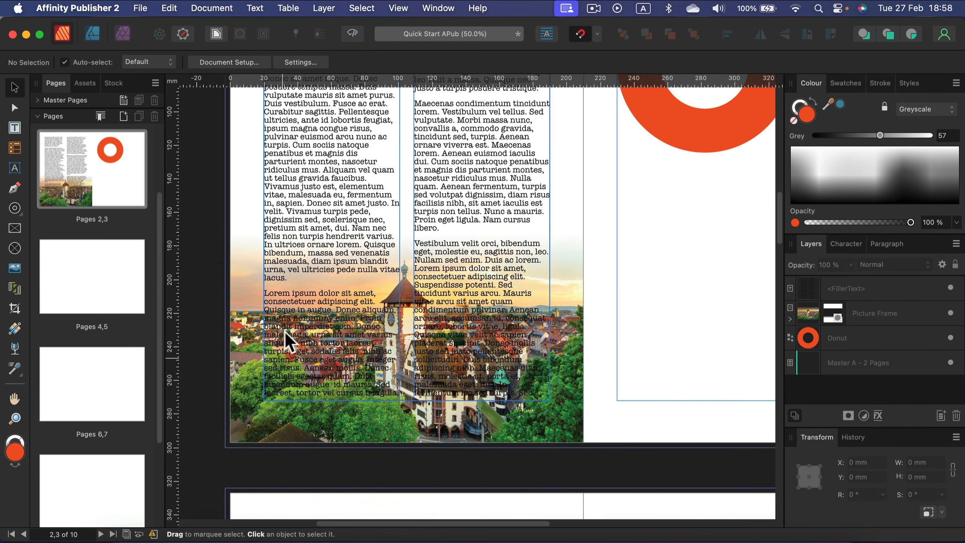
click(344, 254)
drag(407, 400, 404, 379)
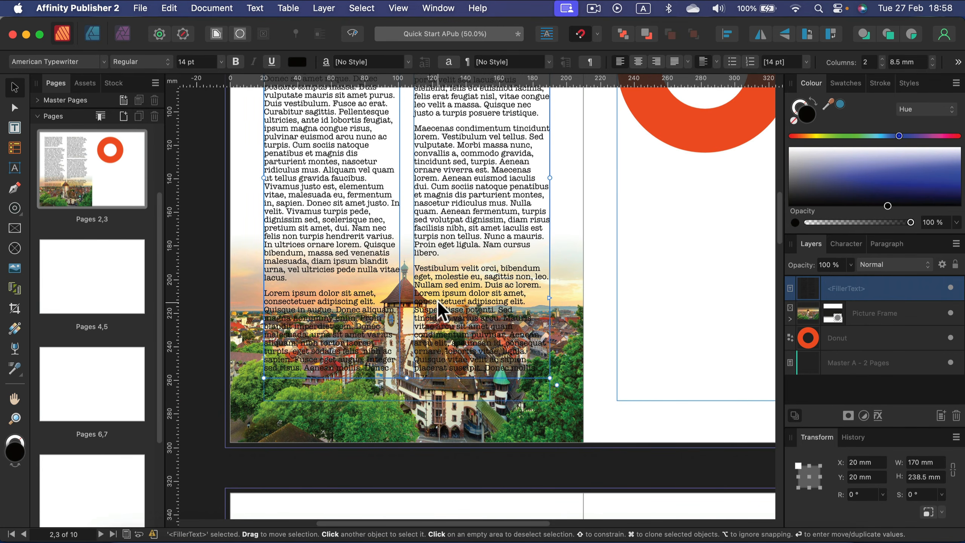
click(672, 329)
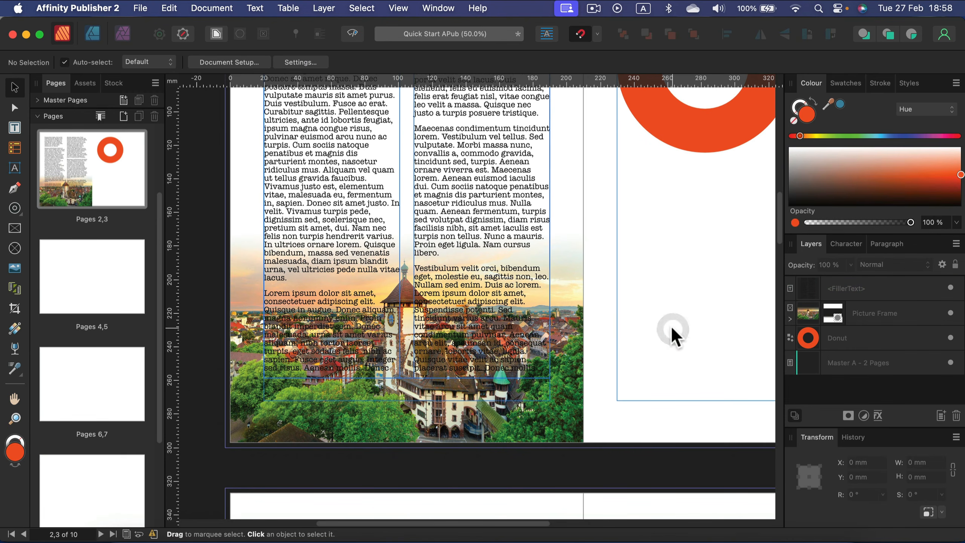
Draw a Pen outline from the page's outer edge along Y 214 mm and around the tower roof to about X 125.1 mm
click(14, 188)
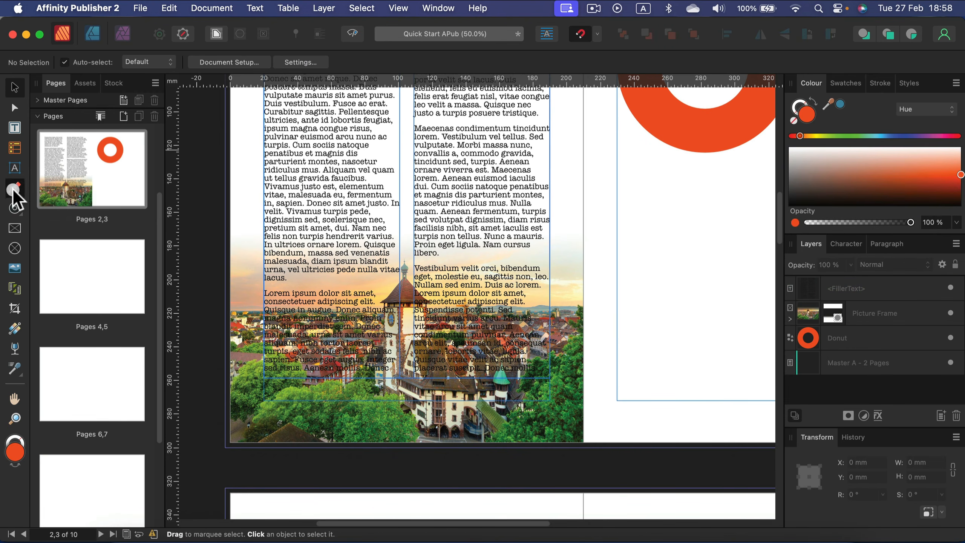
click(230, 303)
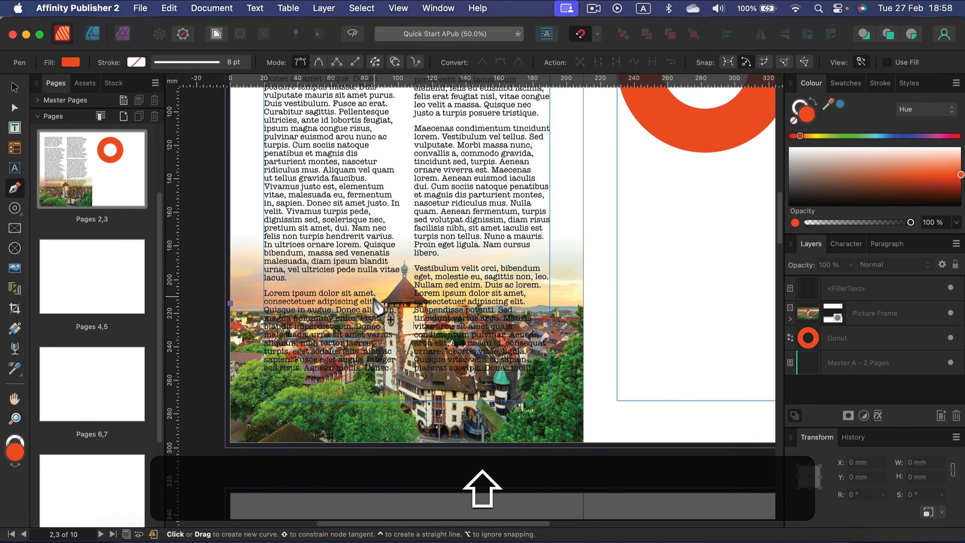
shift+click(371, 303)
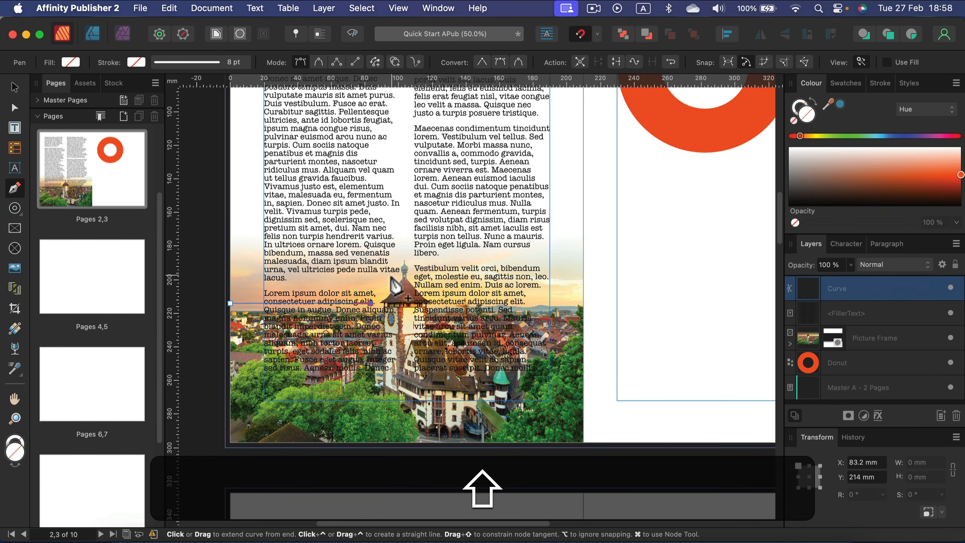
key(super+equal)
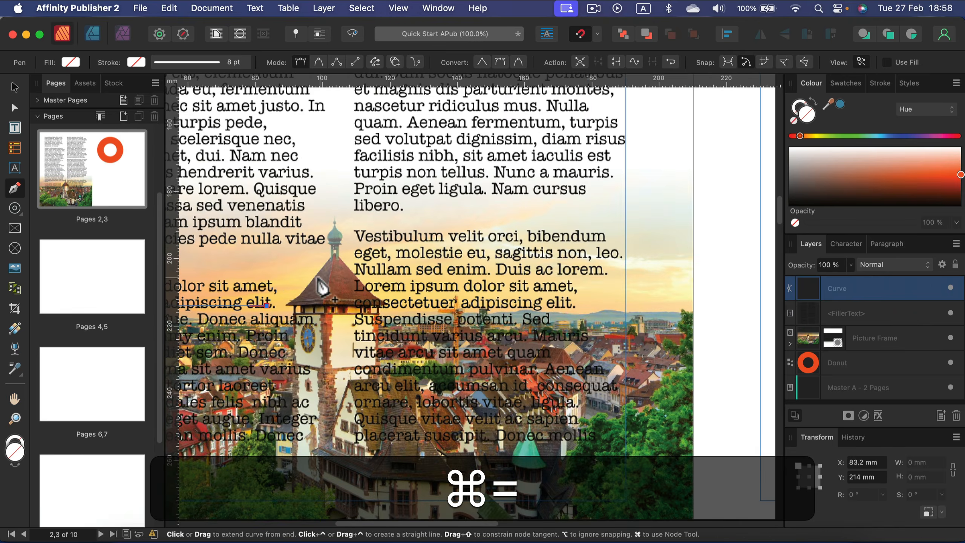
click(319, 252)
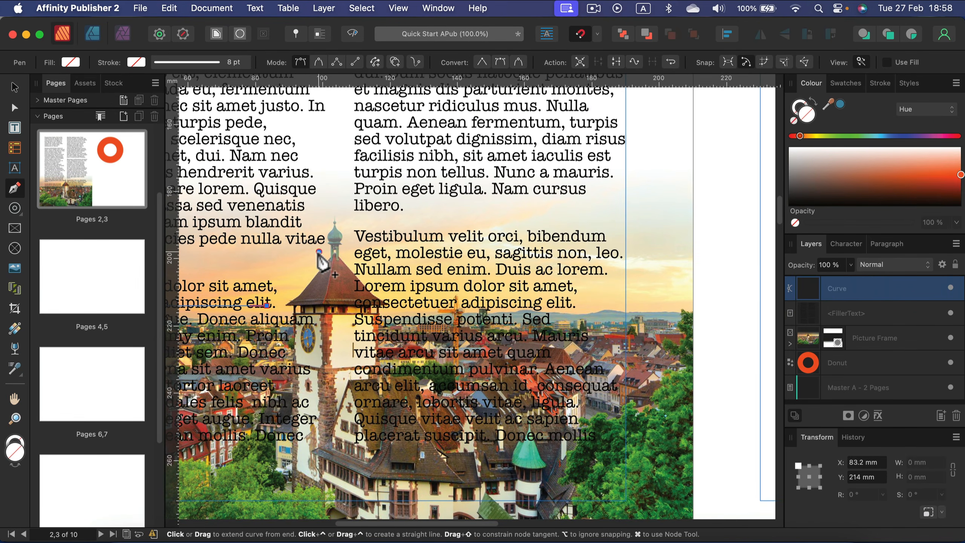
click(326, 206)
click(354, 206)
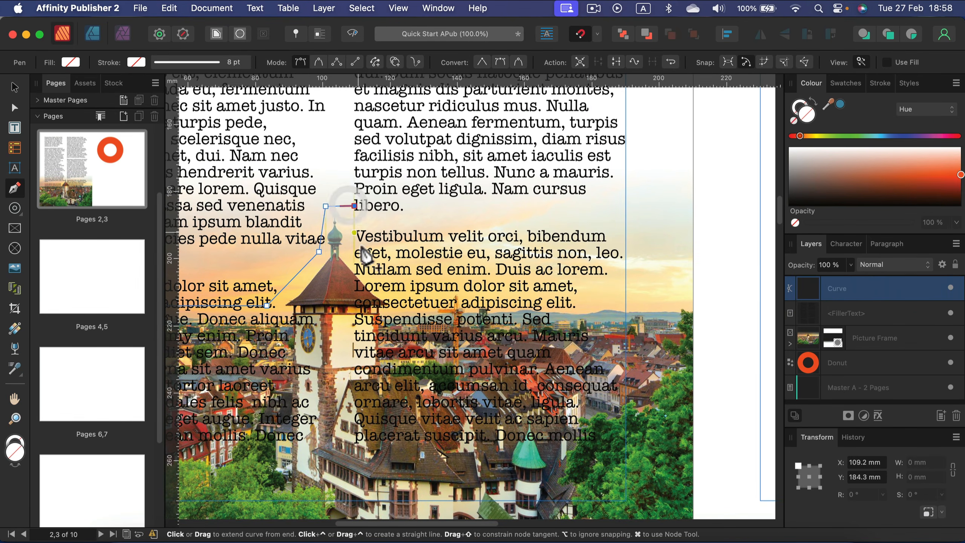
click(360, 252)
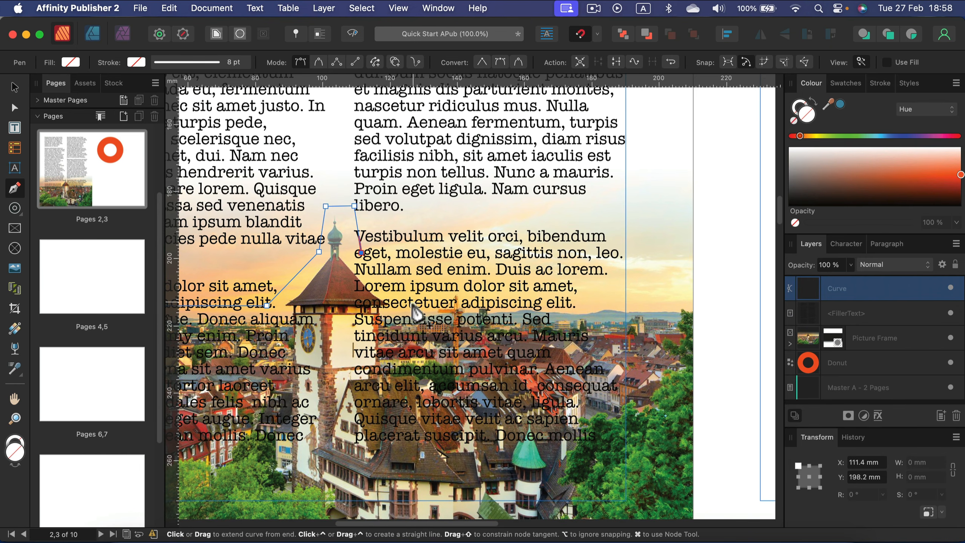
click(406, 305)
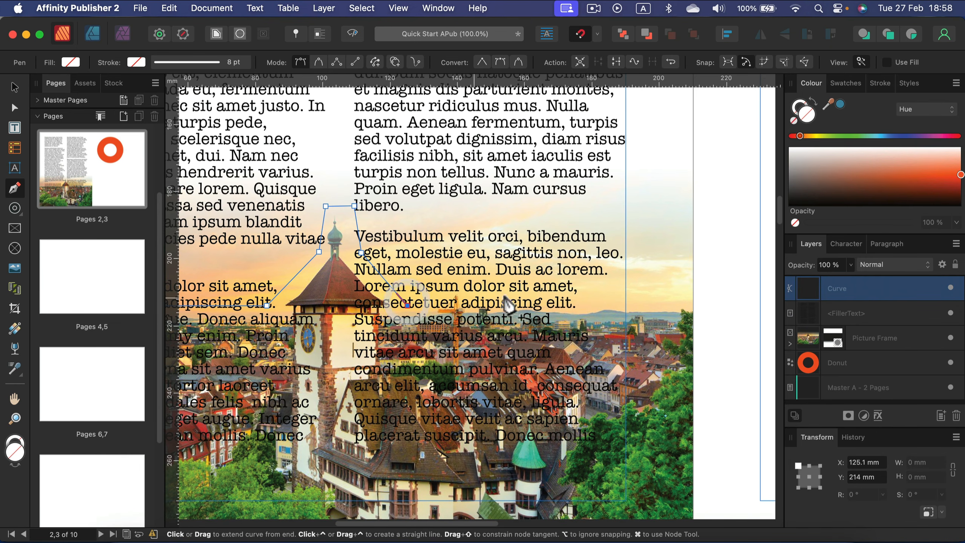
Extend the outline along Y 214 mm to X 190 mm, down to Y 272 mm, across to X 20 mm, and close it
click(625, 306)
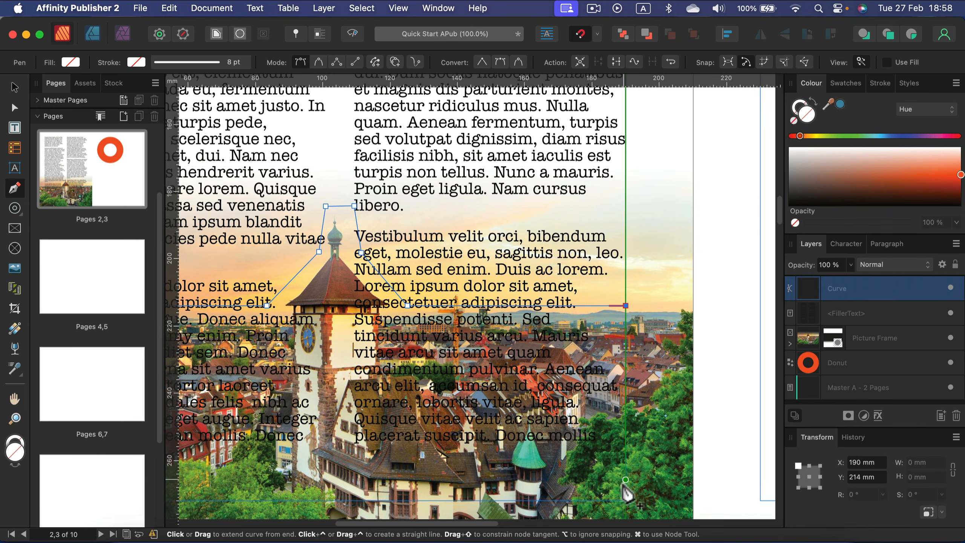
scroll(625, 496, left, 10)
scroll(625, 496, down, 2)
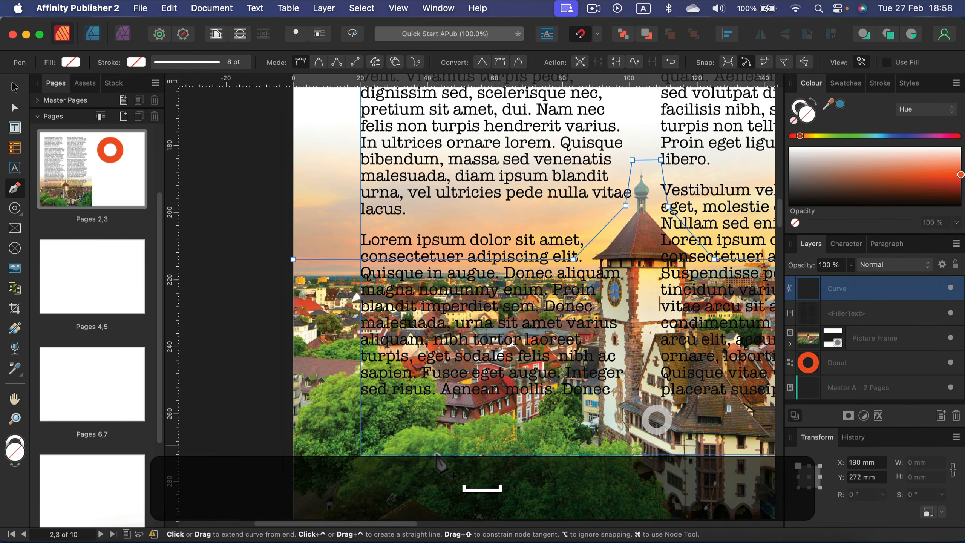
click(361, 454)
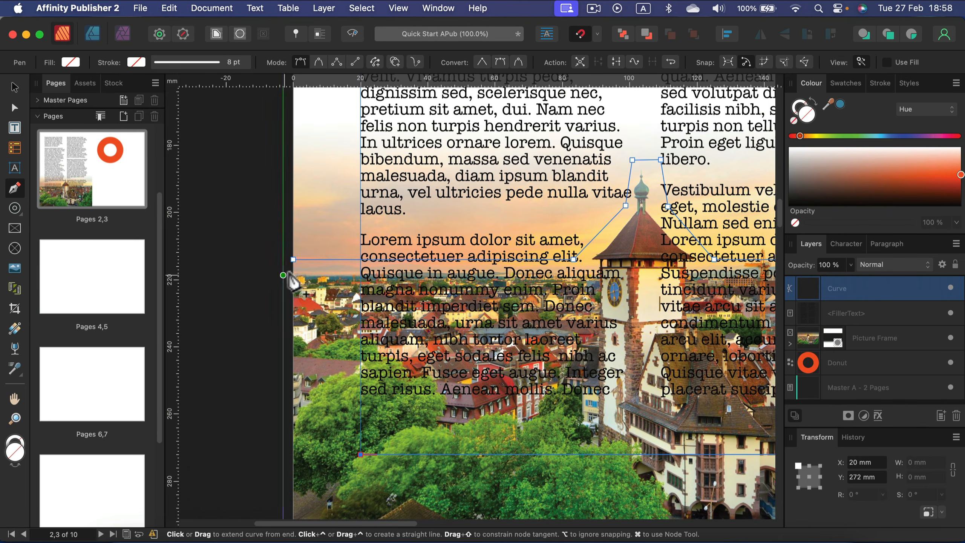
click(293, 261)
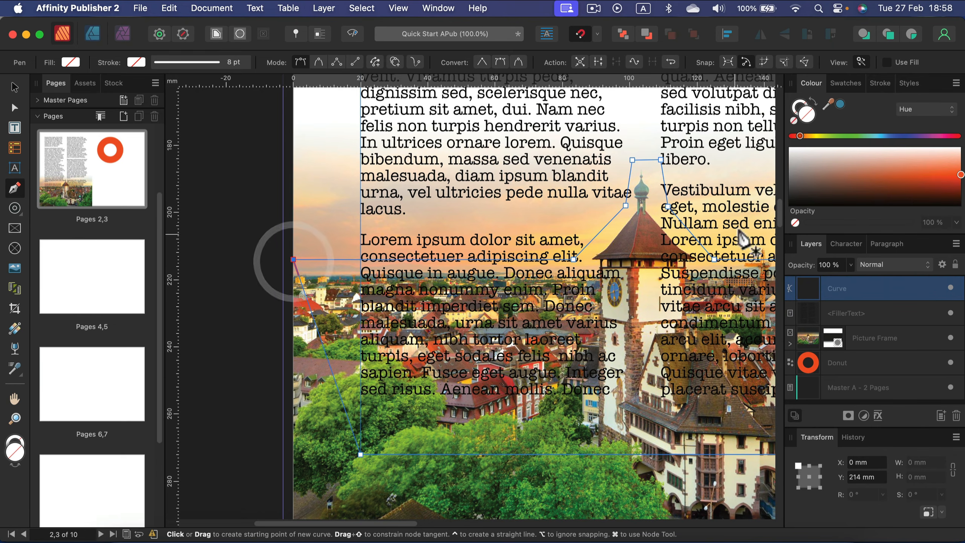
Fill the closed outline with green and move its lower left node to the page edge at X 0 mm, Y 272 mm
click(841, 136)
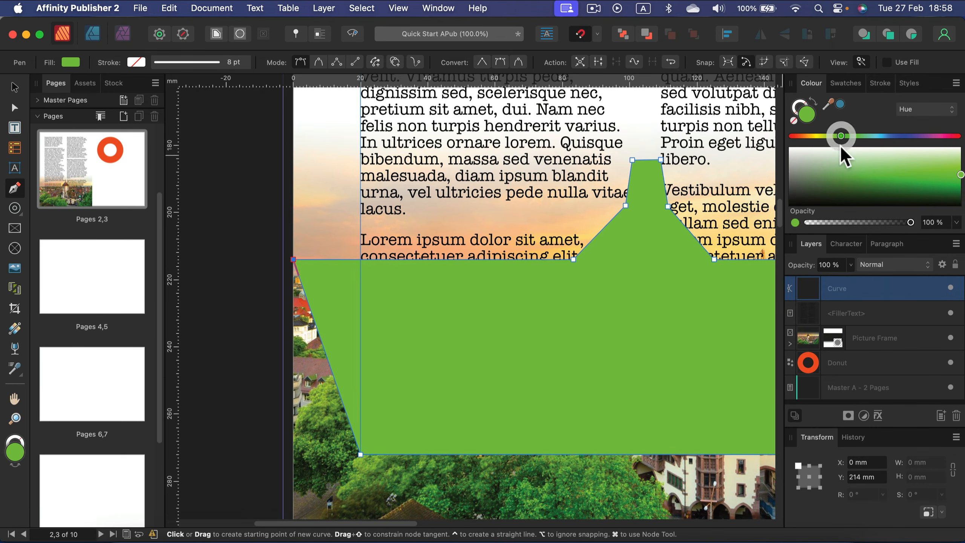
click(14, 88)
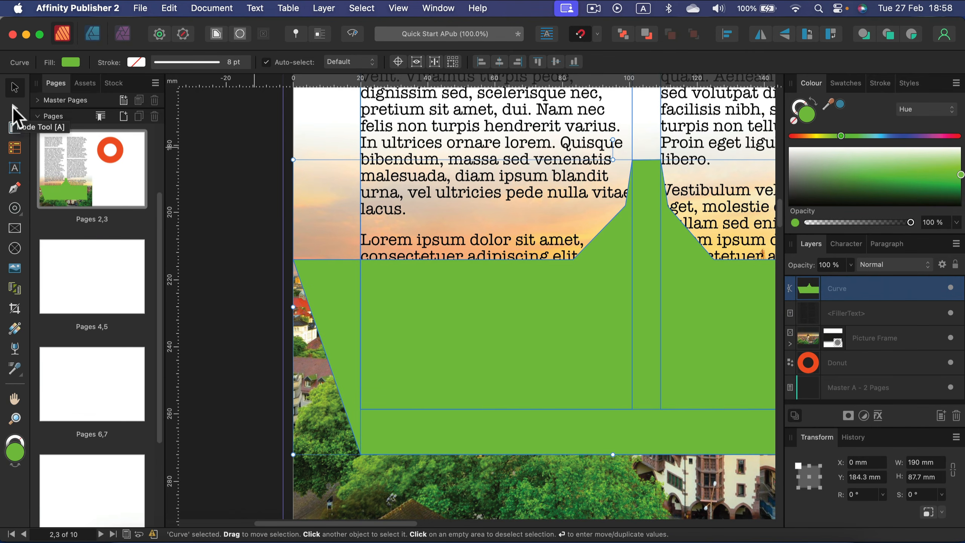
click(15, 108)
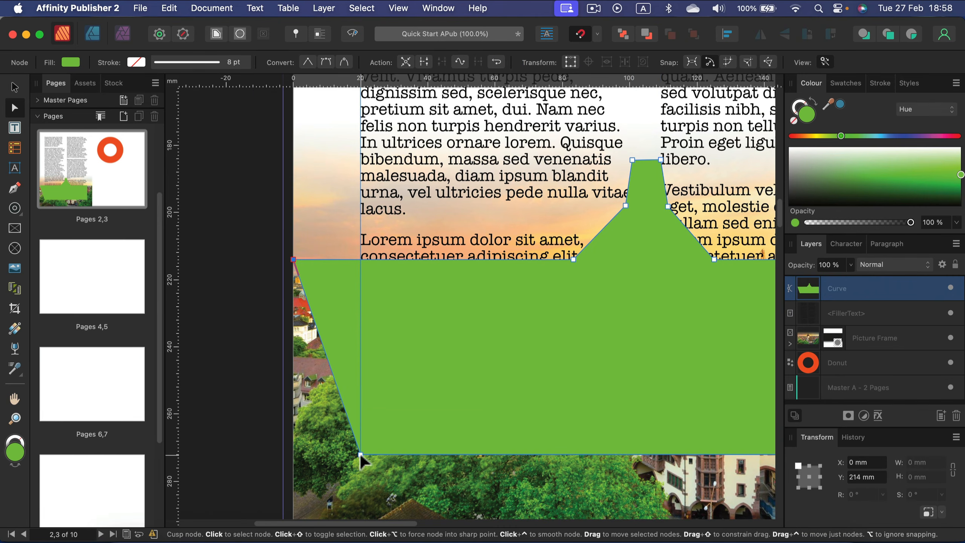
drag(361, 454, 293, 448)
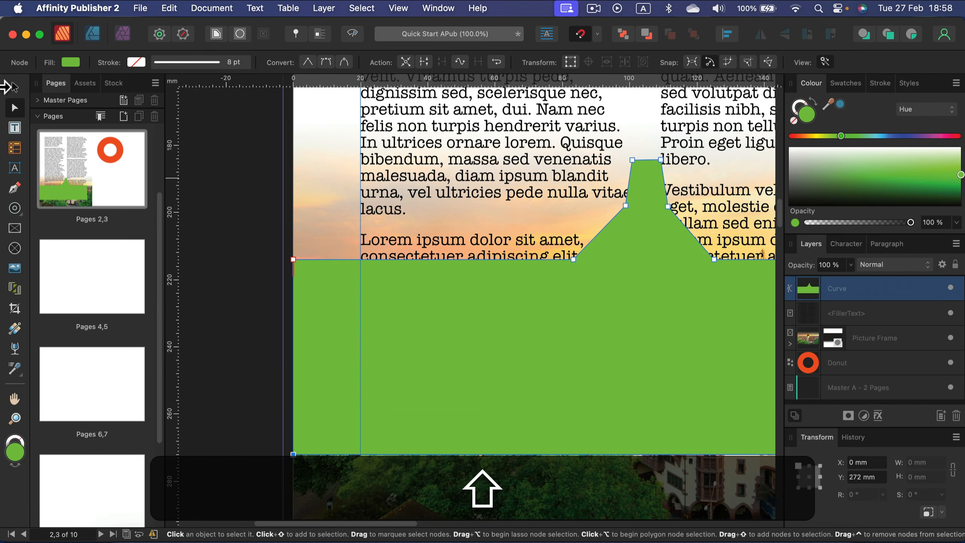
click(14, 88)
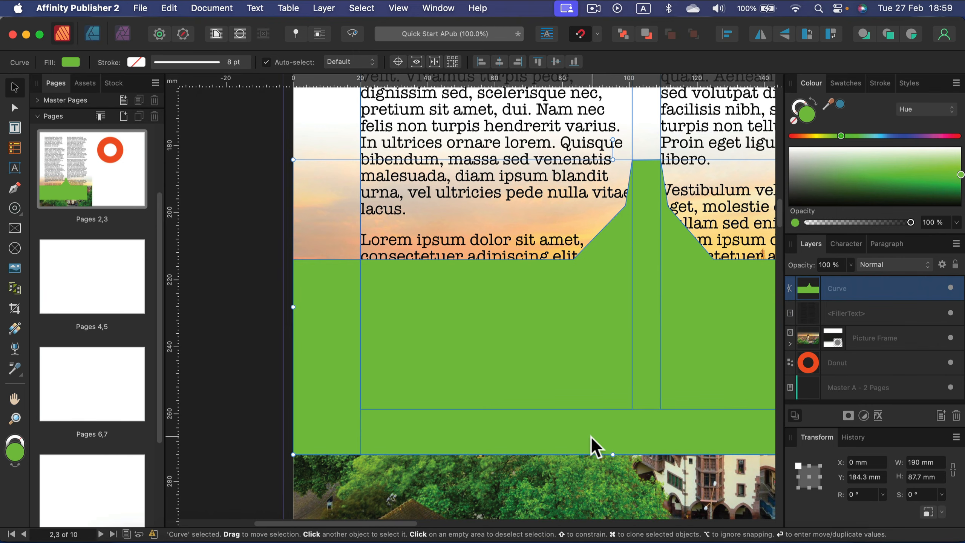
Give the green shape a Tight text wrap on both sides and move it to about X 3.3 mm, Y 196.6 mm
click(566, 494)
click(566, 425)
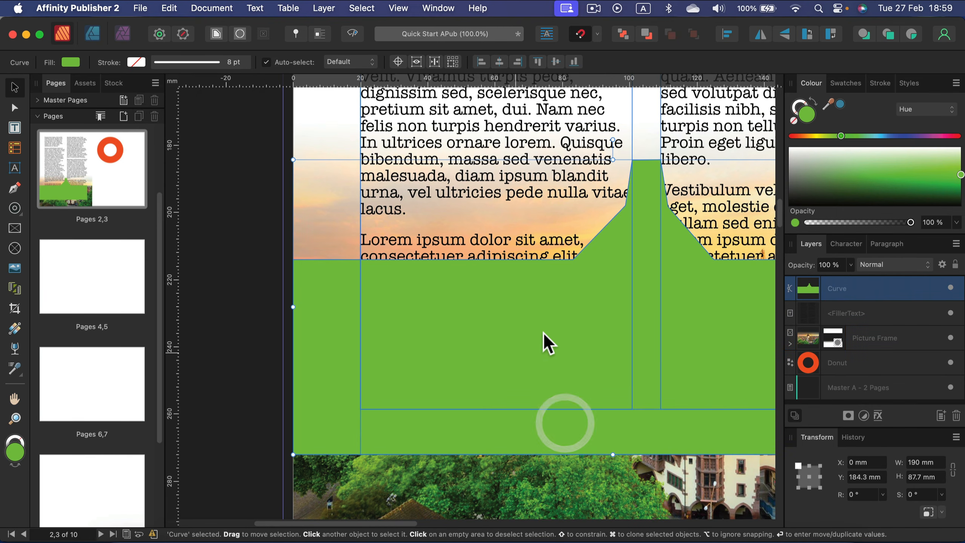
click(221, 34)
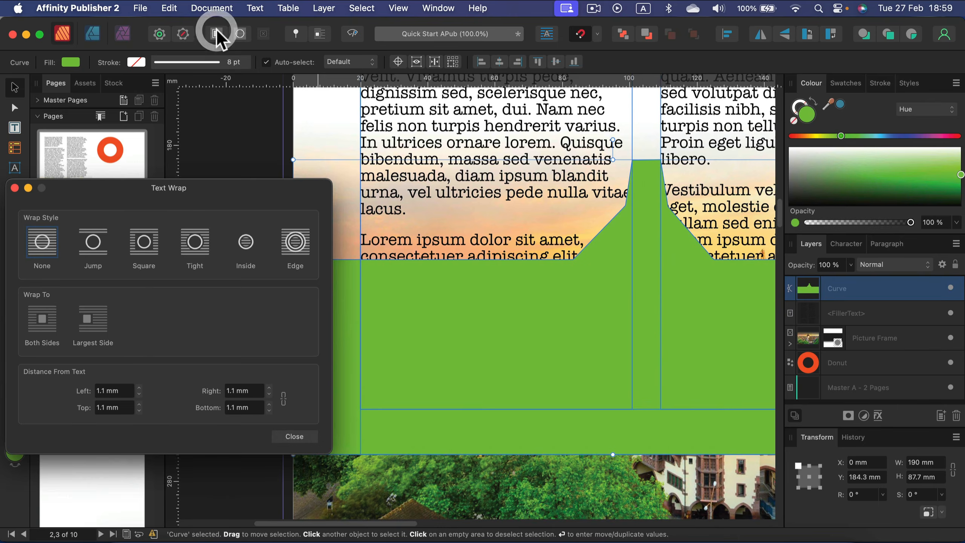
click(195, 247)
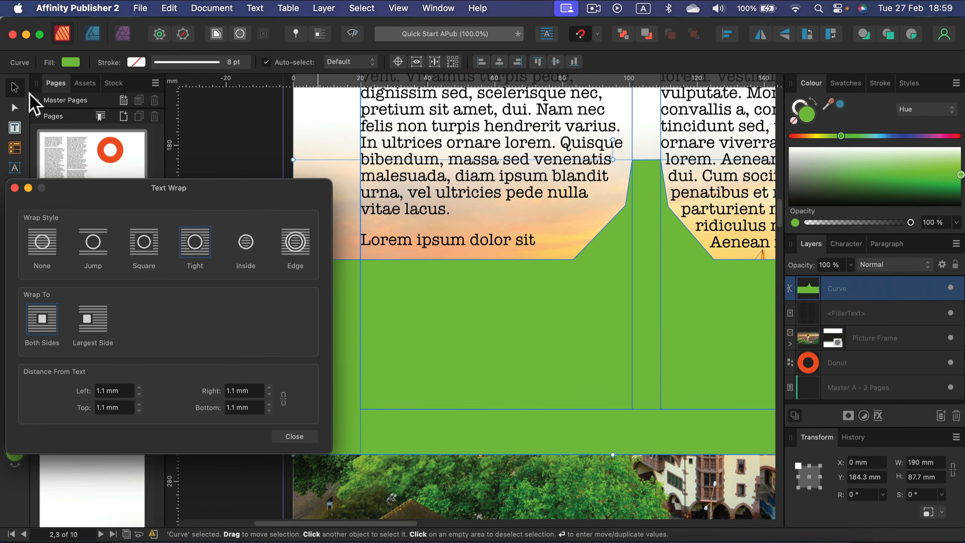
click(327, 113)
click(590, 259)
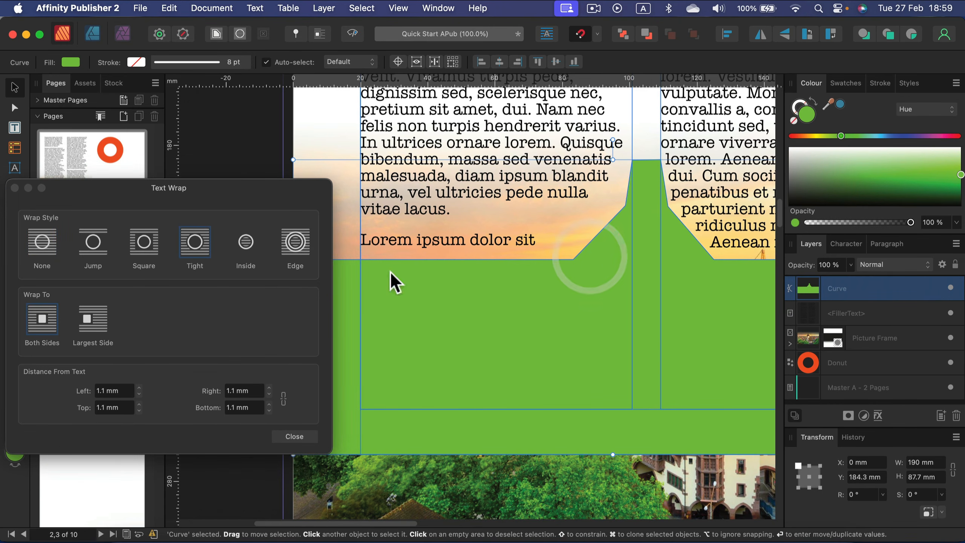
click(14, 188)
drag(576, 310, 588, 352)
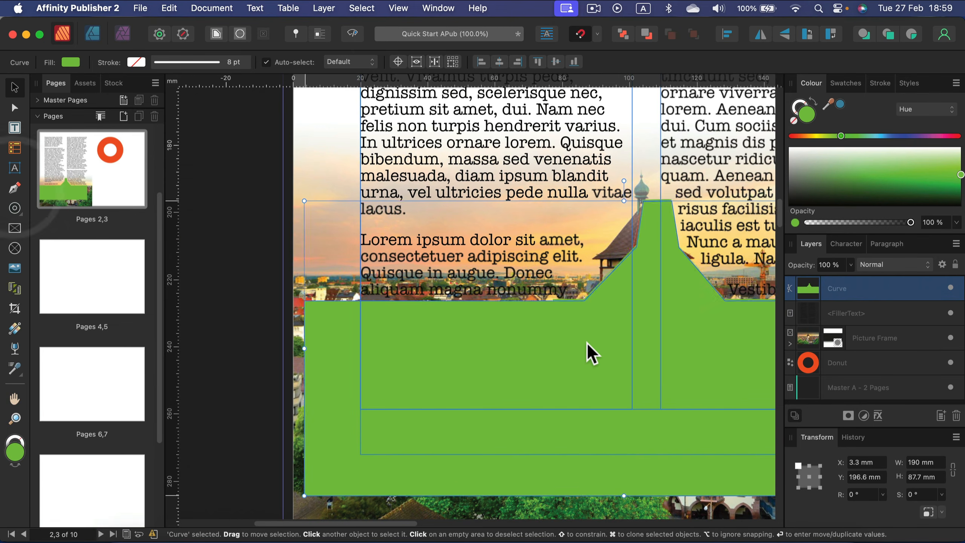
Undo the green wrap shape's last move, set its fill opacity to 0 %, and deselect it
key(super+z)
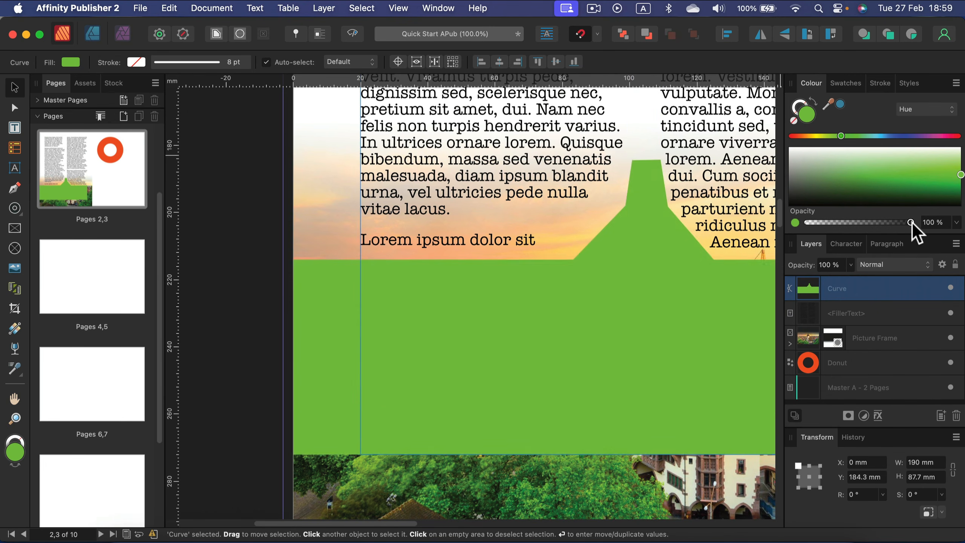
drag(912, 224, 731, 224)
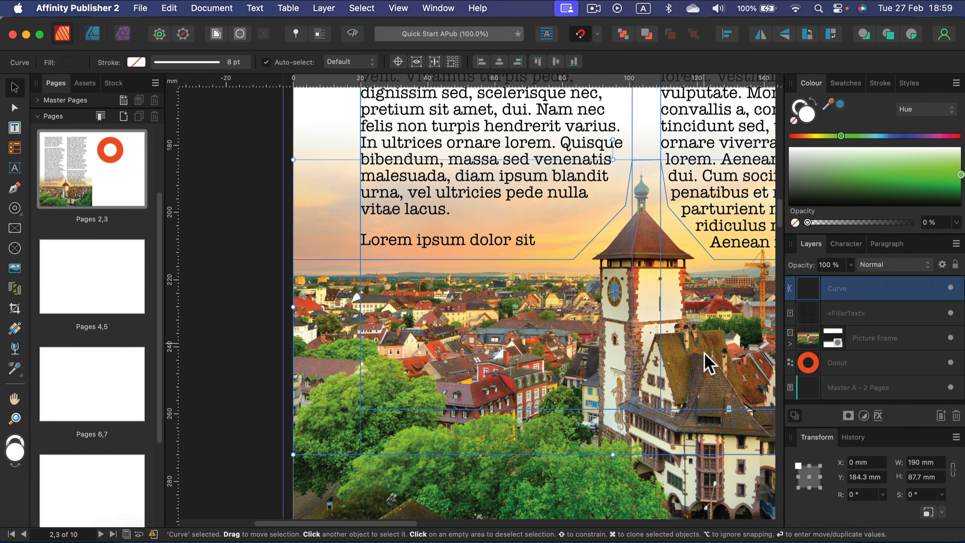
scroll(704, 352, right, 5)
mouse_move(606, 345)
mouse_down()
mouse_move(610, 263)
mouse_move(610, 353)
mouse_up()
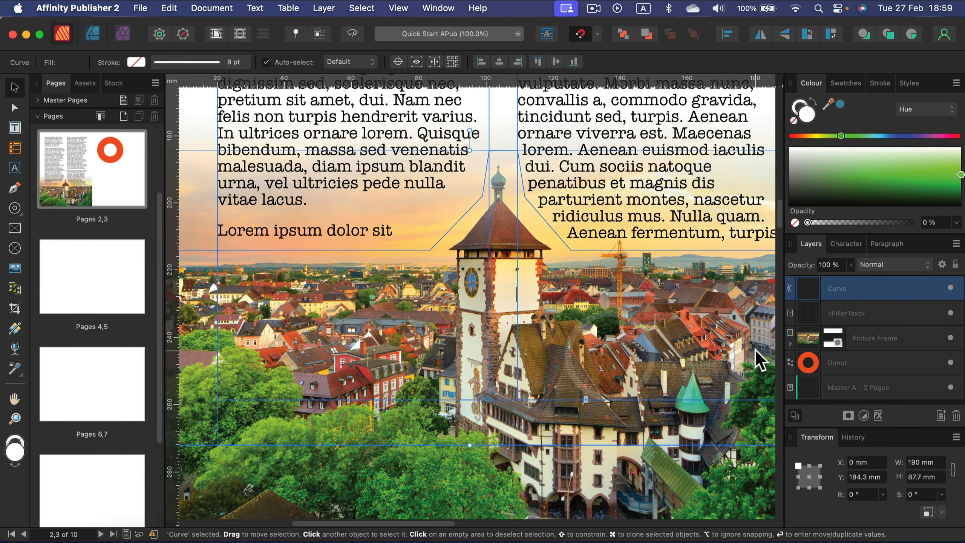
key(super)
key(super+minus)
key(super+minus)
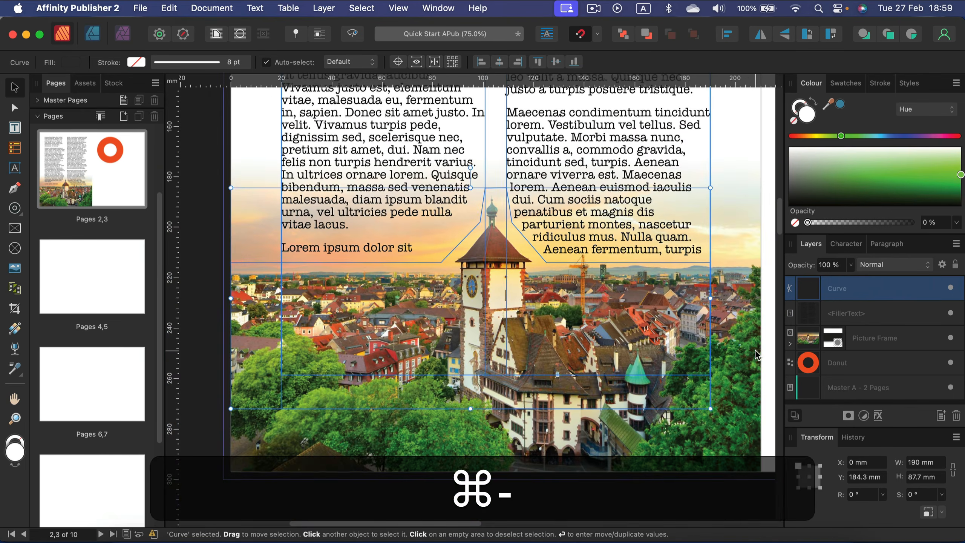
click(694, 199)
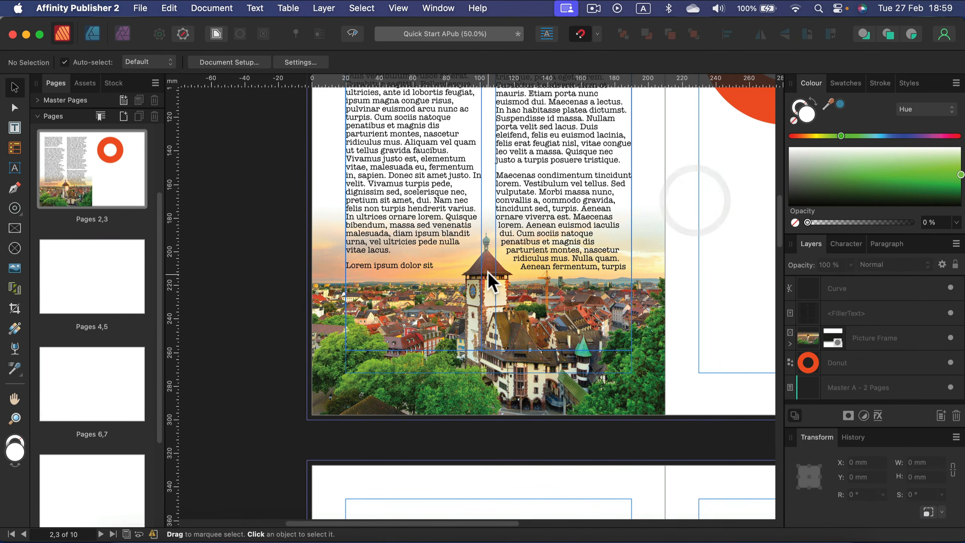
Examine the two text columns on page 2 and how they wrap around the tower in the faded picture
scroll(448, 289, up, 5)
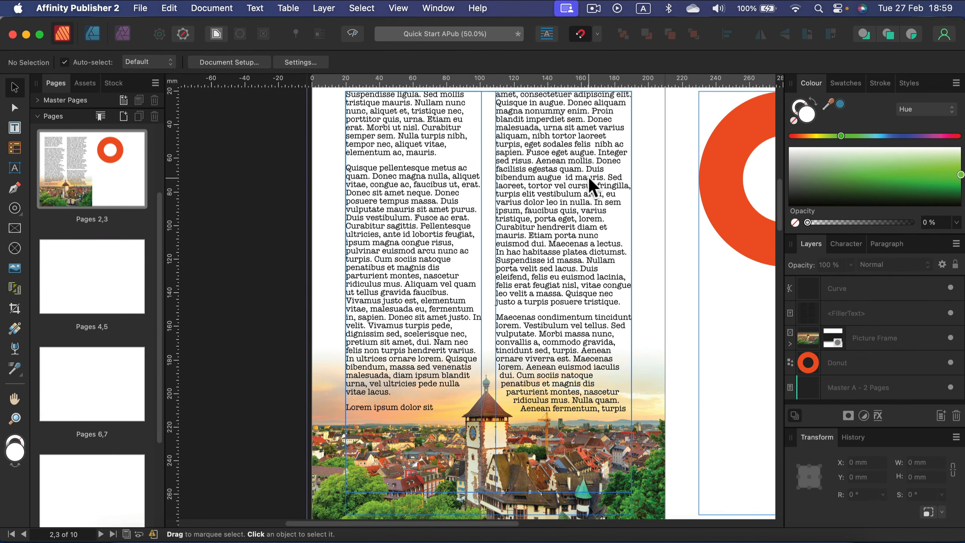
scroll(551, 334, down, 3)
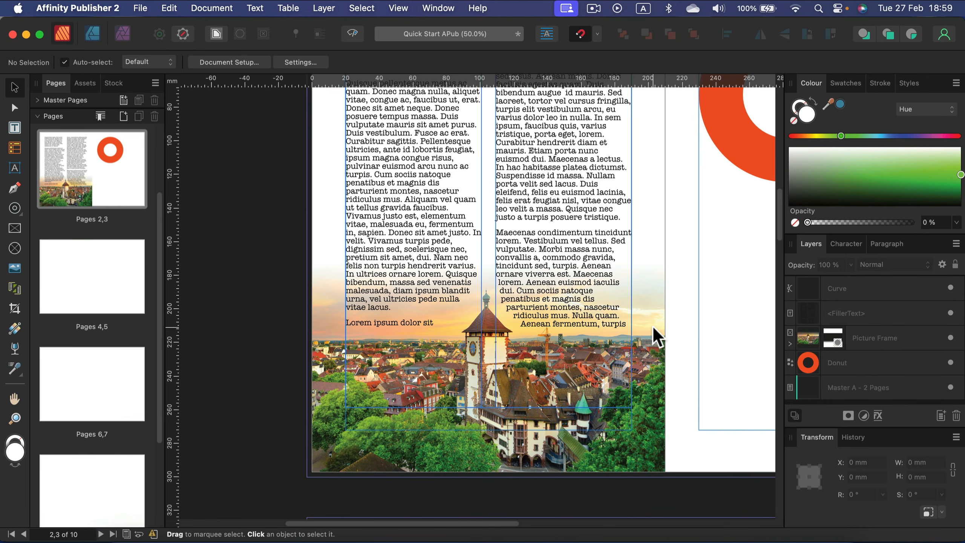
scroll(659, 201, up, 5)
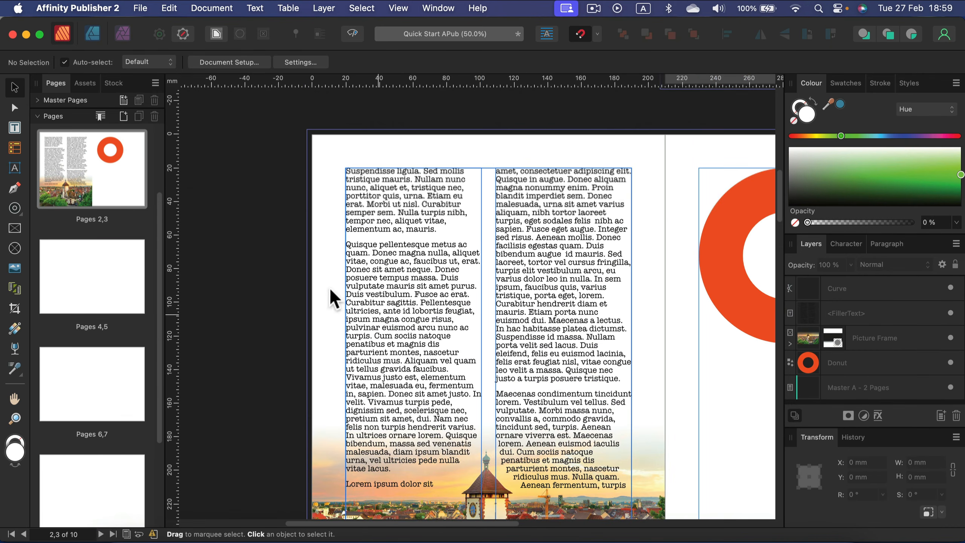
scroll(675, 350, down, 3)
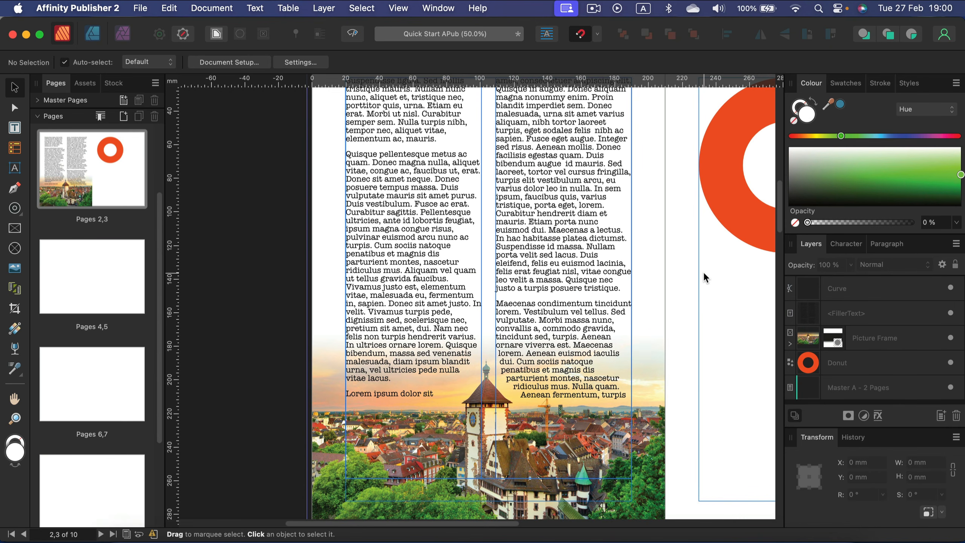
scroll(703, 272, up, 3)
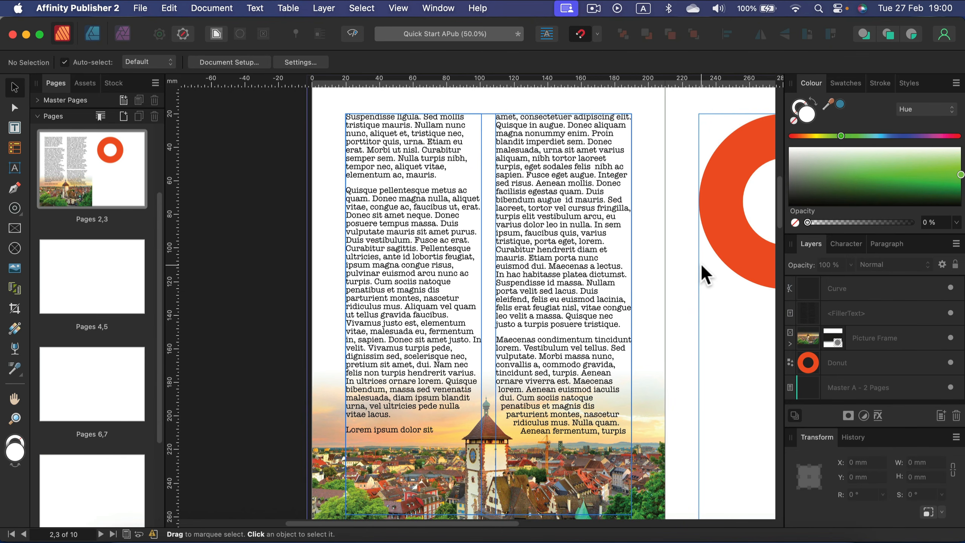
scroll(704, 273, up, 2)
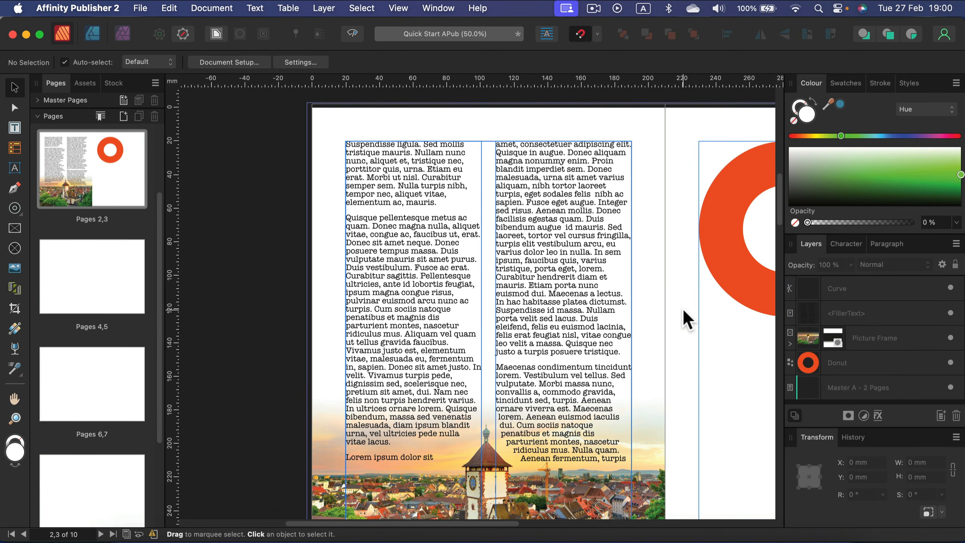
scroll(683, 311, up, 1)
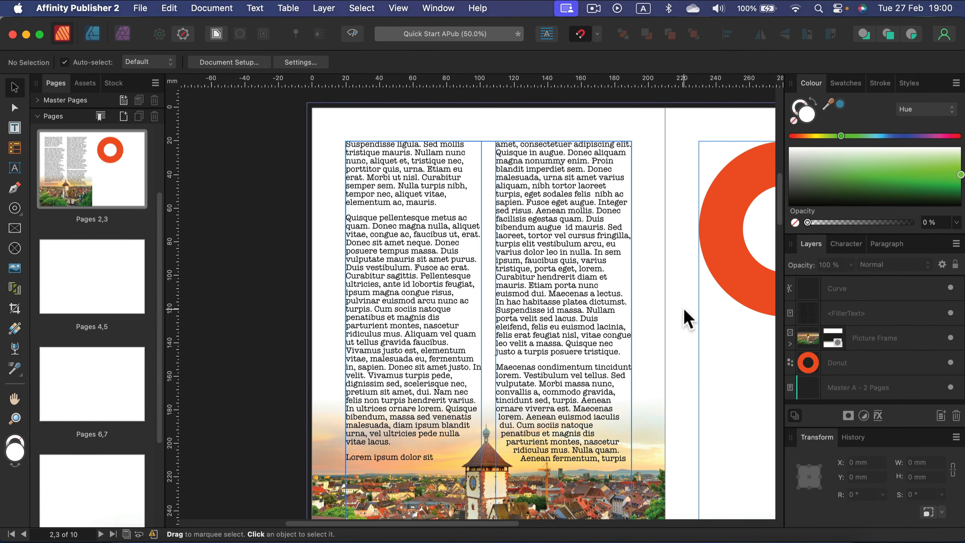